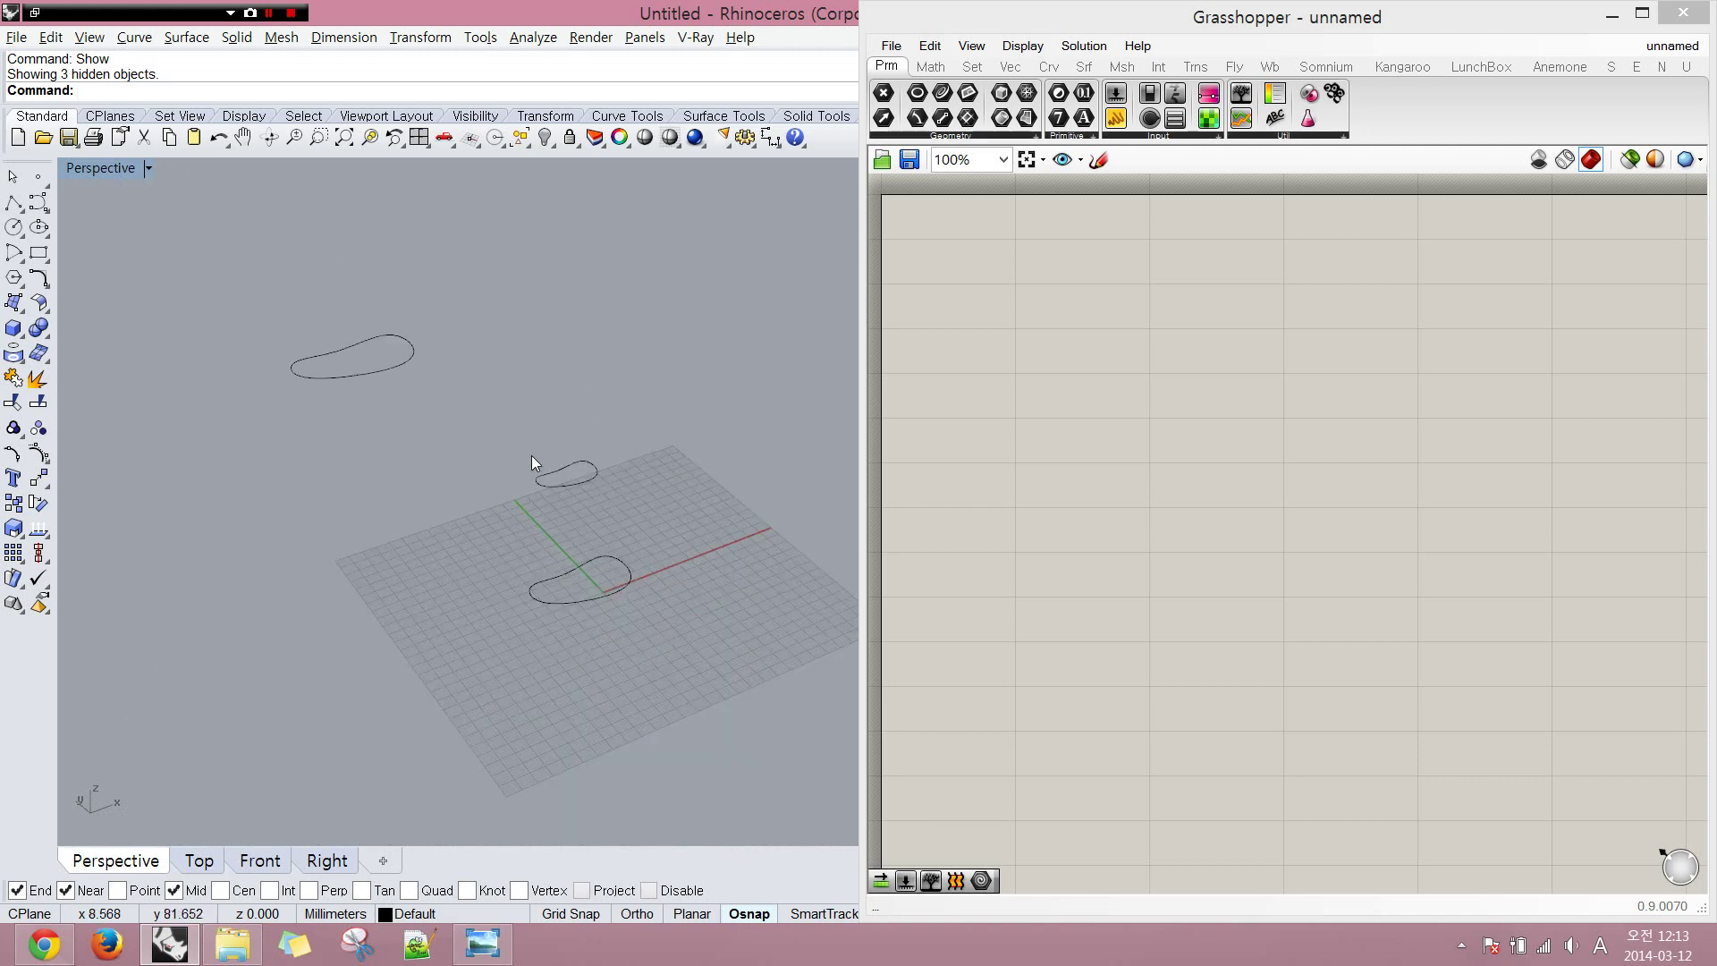
- Loft a surface through the three closed profile curves using the default loft options
drag(241, 614, 244, 612)
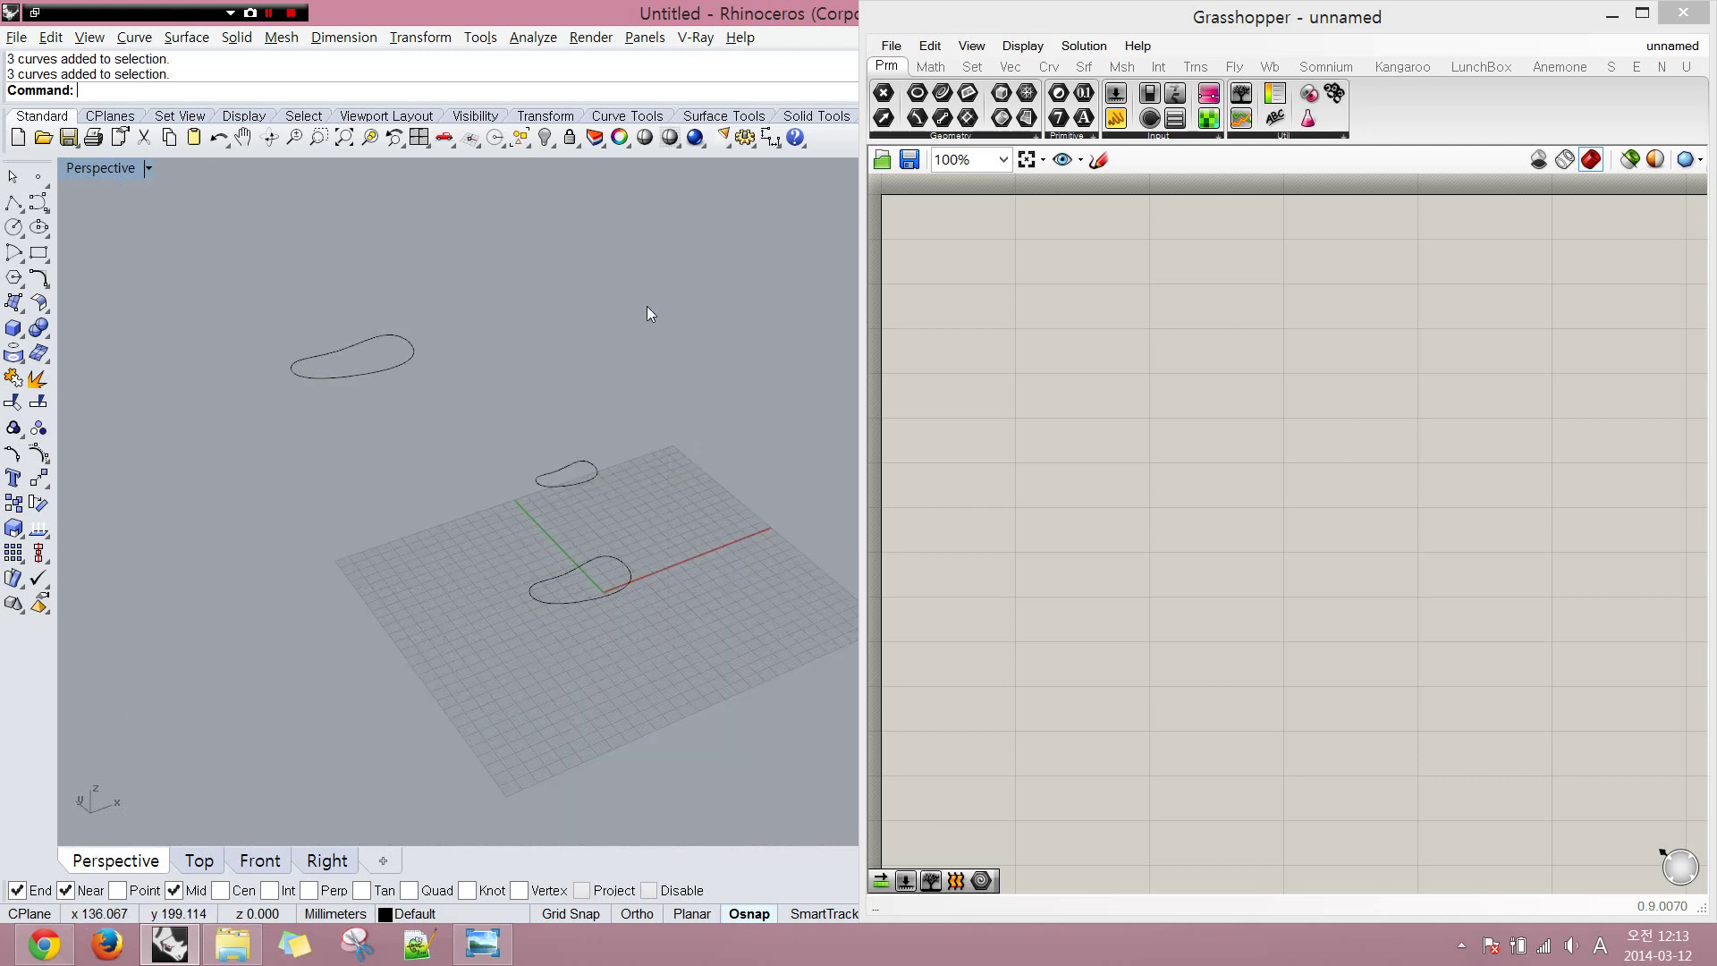
click(330, 552)
double_click(942, 316)
right_drag(503, 406, 526, 588)
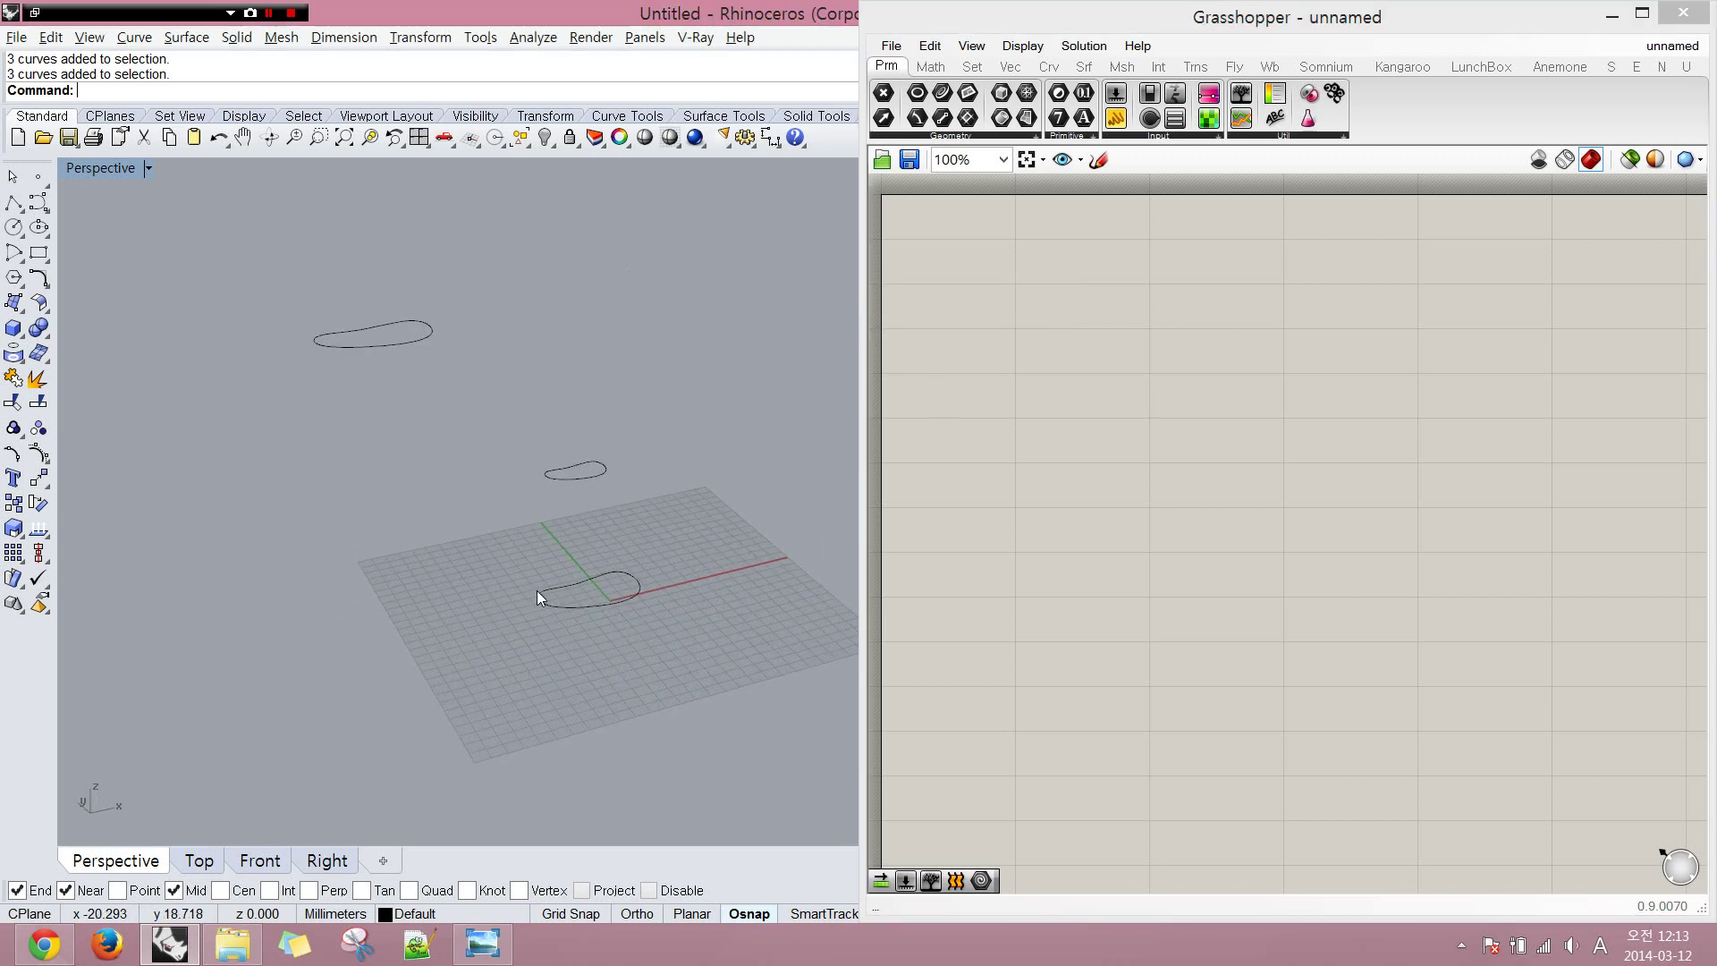
text(Loft)
key(Return)
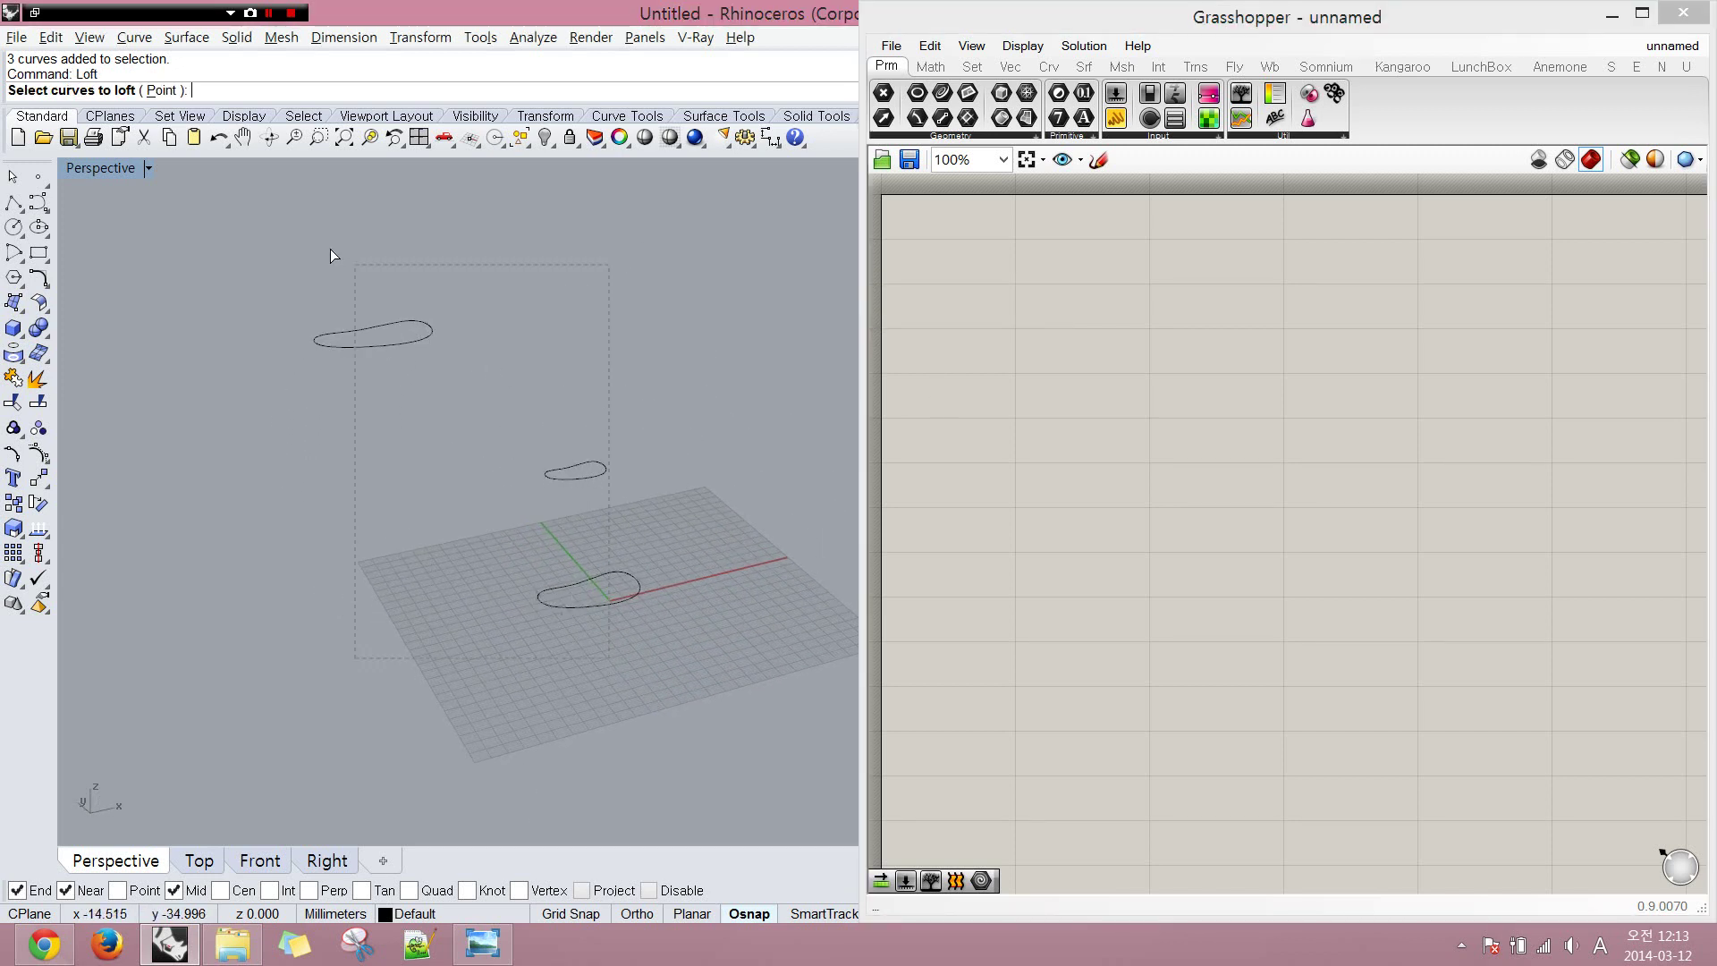
key(Return)
key(Return)
key(Return)
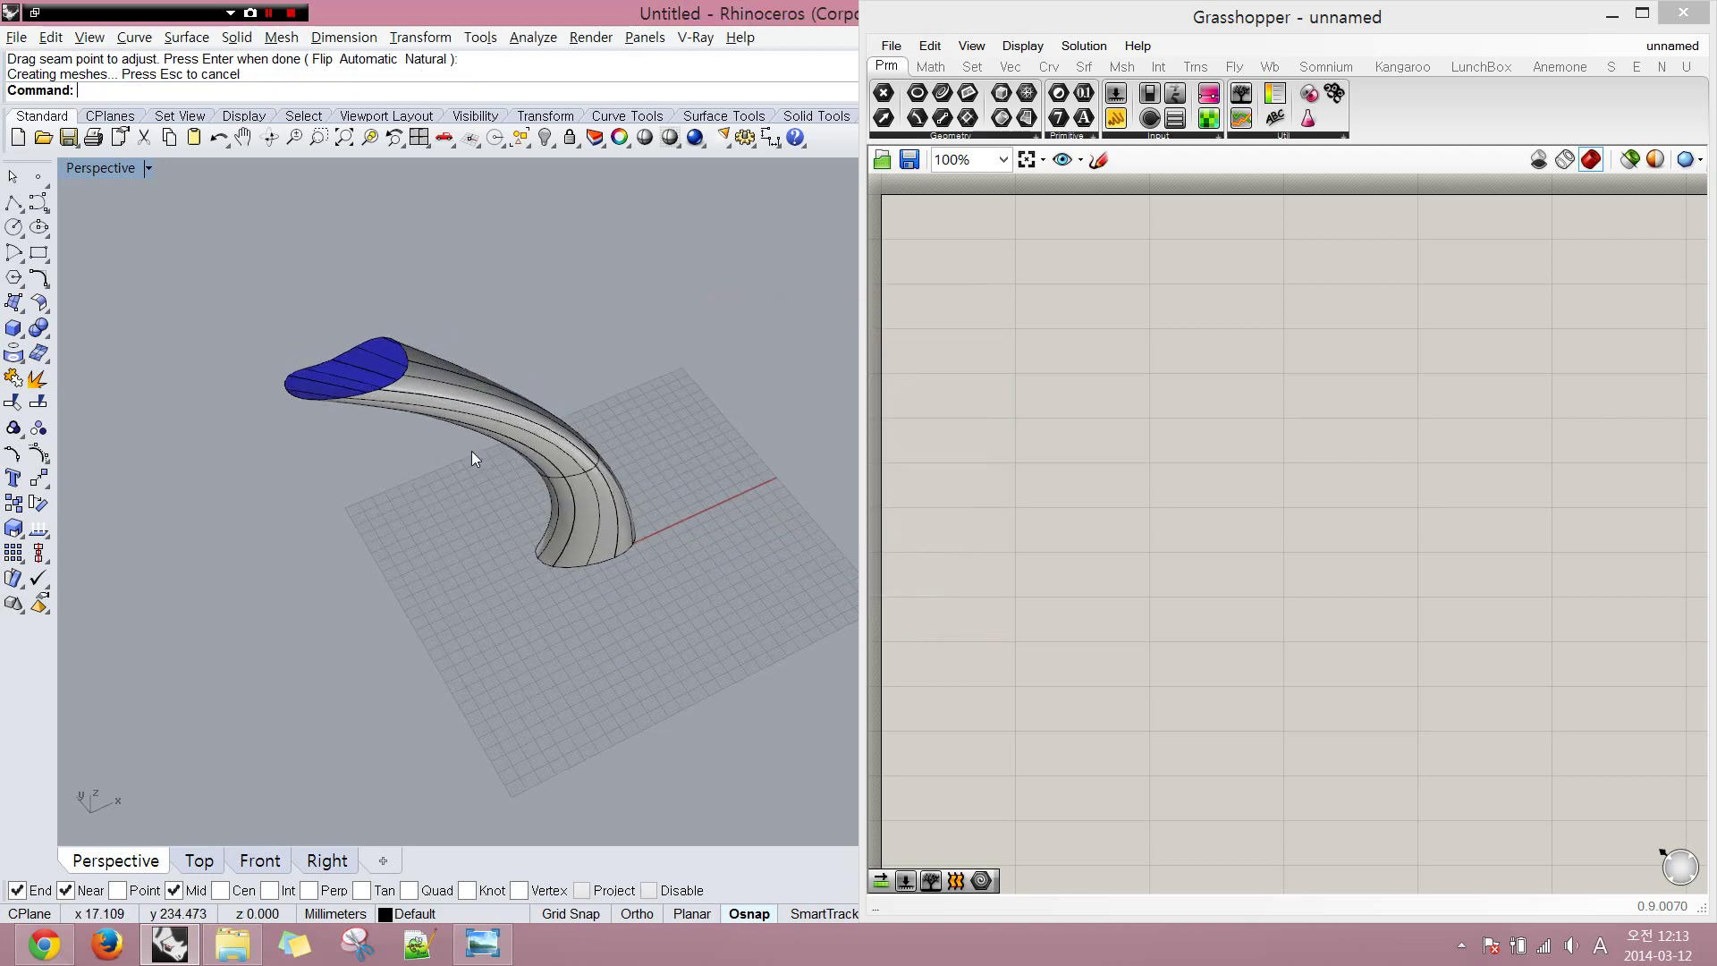
- Delete the lofted surface, keeping the three profile curves
scroll(488, 433, up, 7)
shift+right_drag(490, 431, 570, 469)
scroll(544, 495, down, 4)
click(570, 470)
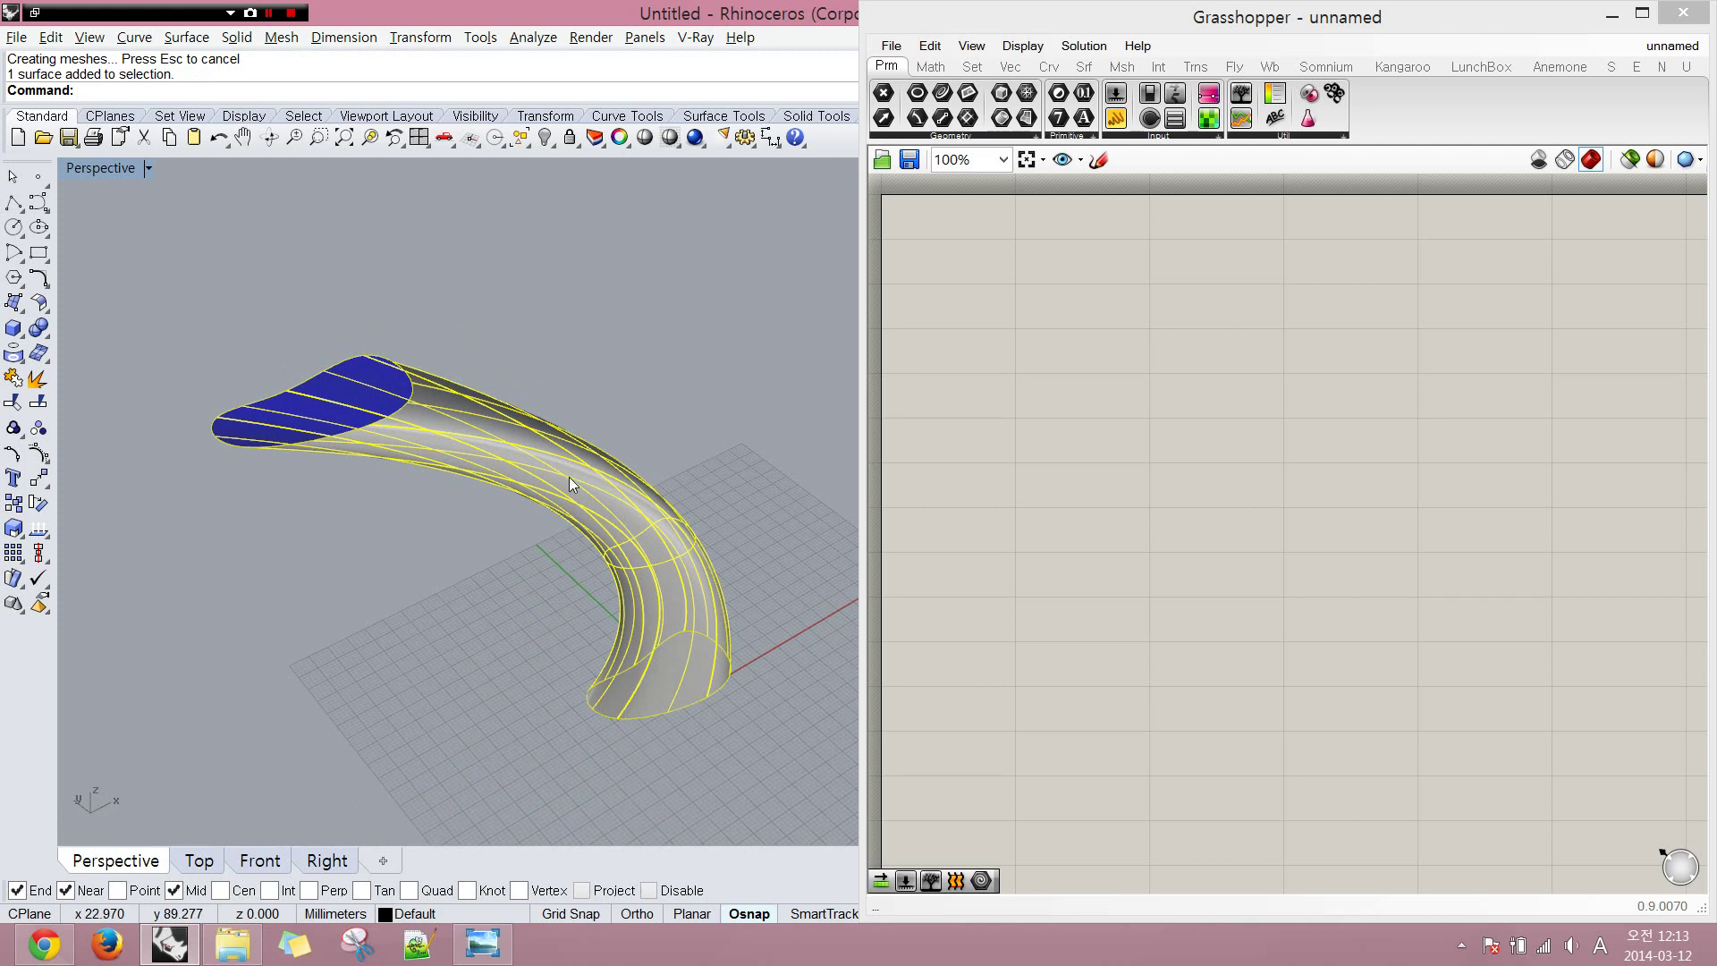
key(Delete)
- Add a Geometry parameter to the upper part of the Grasshopper canvas
double_click(964, 338)
text(ge)
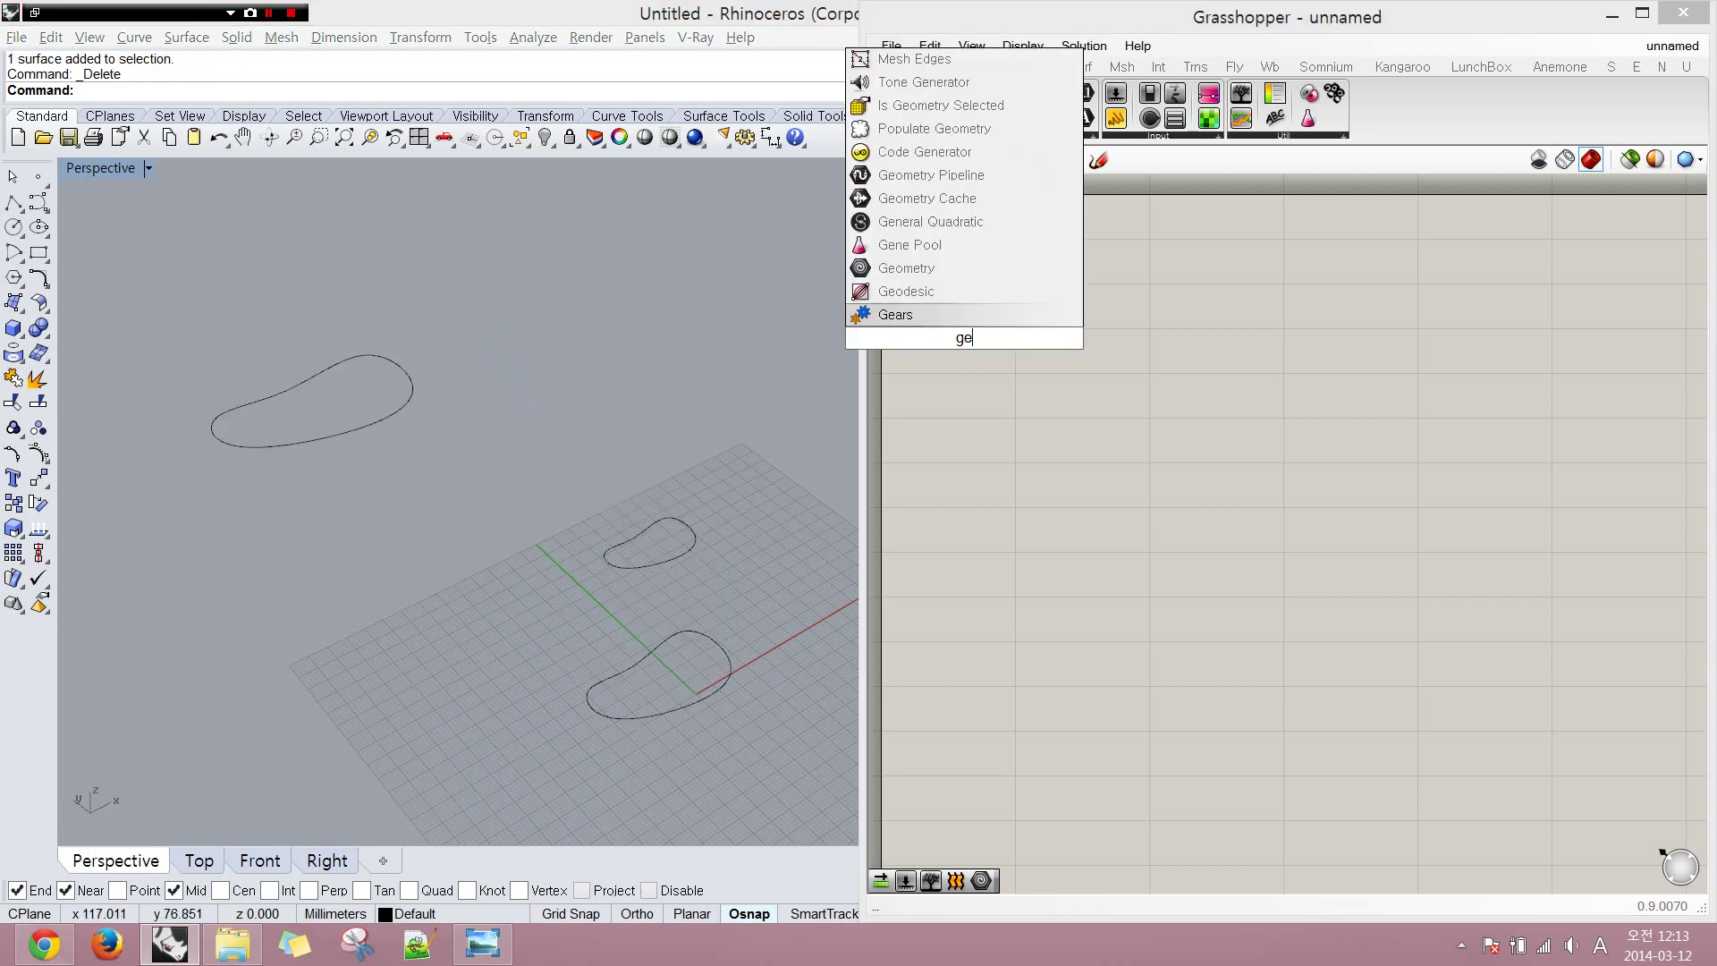
text(om)
key(Return)
scroll(963, 337, up, 3)
drag(962, 338, 951, 265)
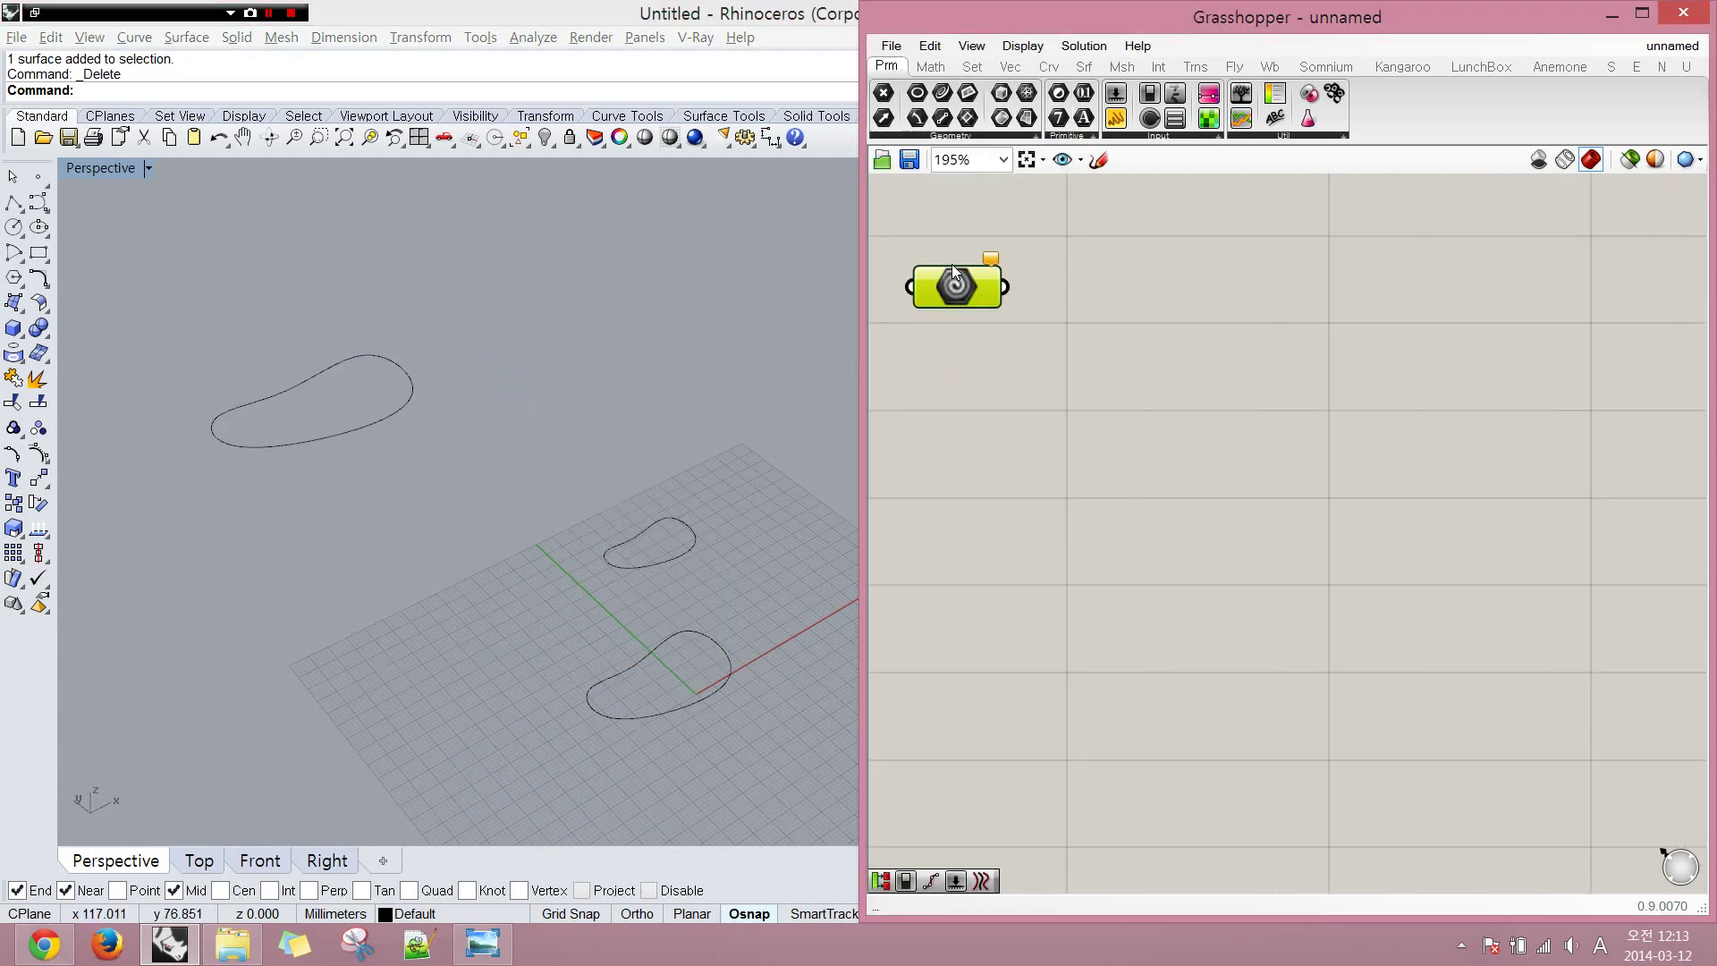
right_drag(952, 265, 1054, 391)
drag(1054, 391, 1028, 325)
- Reference the lowest profile curve on the ground grid as the Geometry parameter's single geometry
right_click(1022, 318)
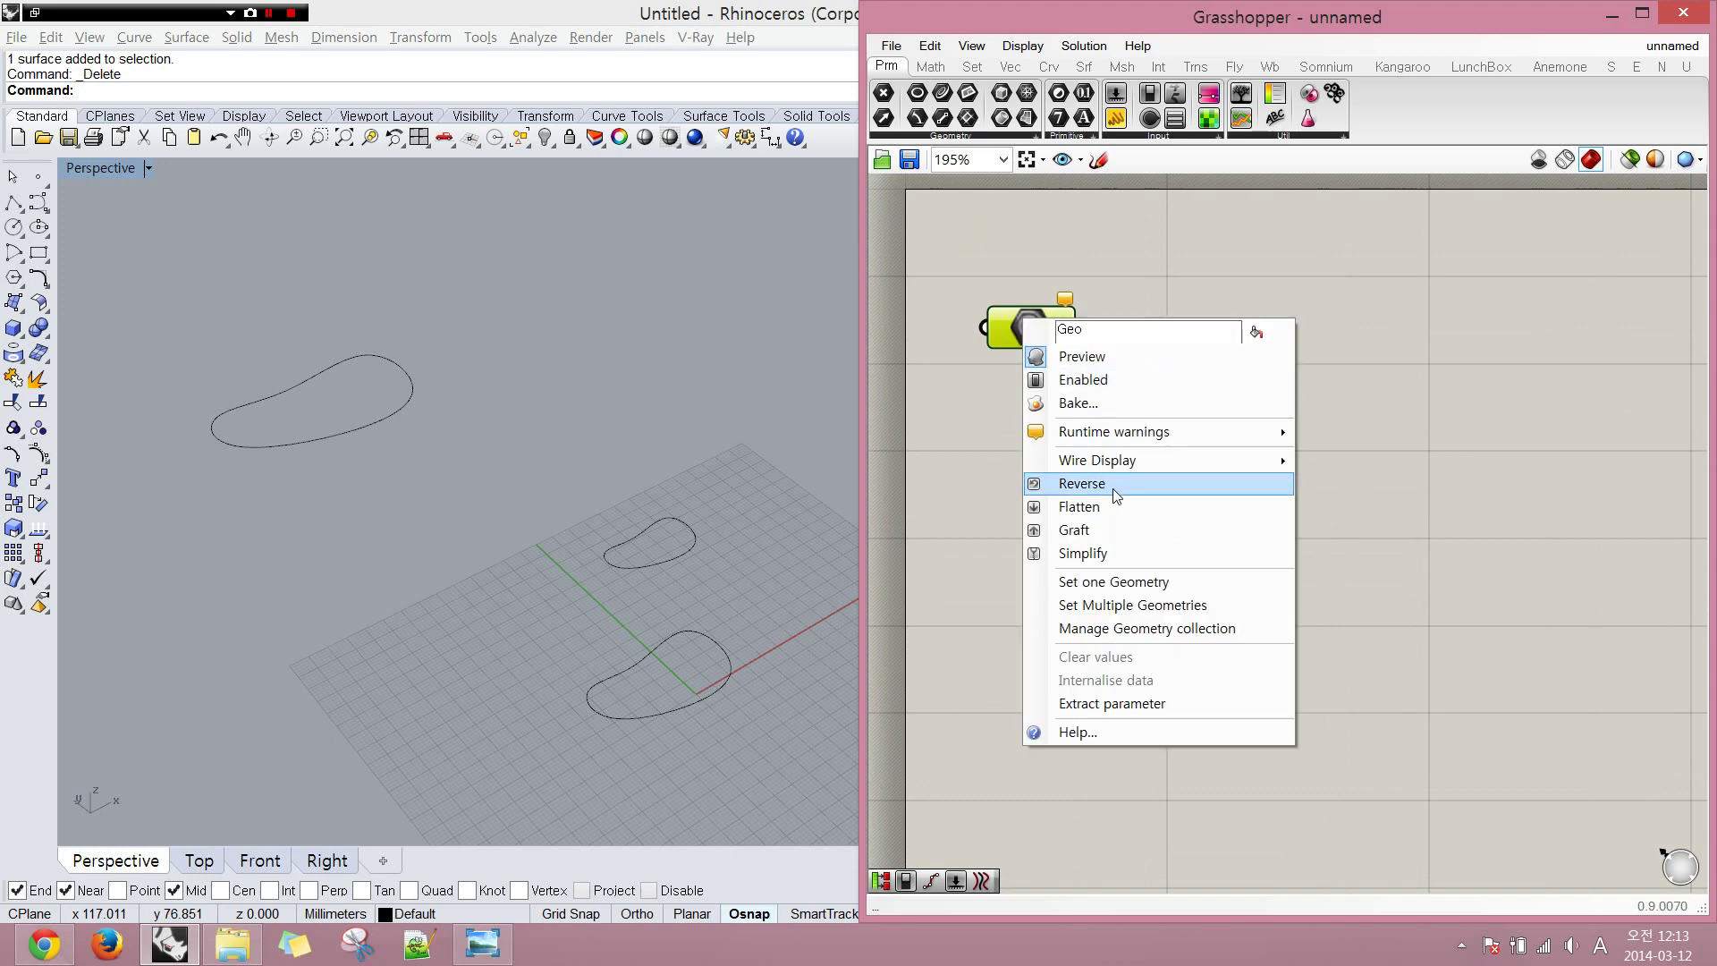
click(1113, 581)
click(648, 665)
- Place a second Geometry parameter below the first and reference the middle profile curve as its single geometry
drag(1144, 433, 1014, 426)
right_click(1014, 426)
click(1118, 654)
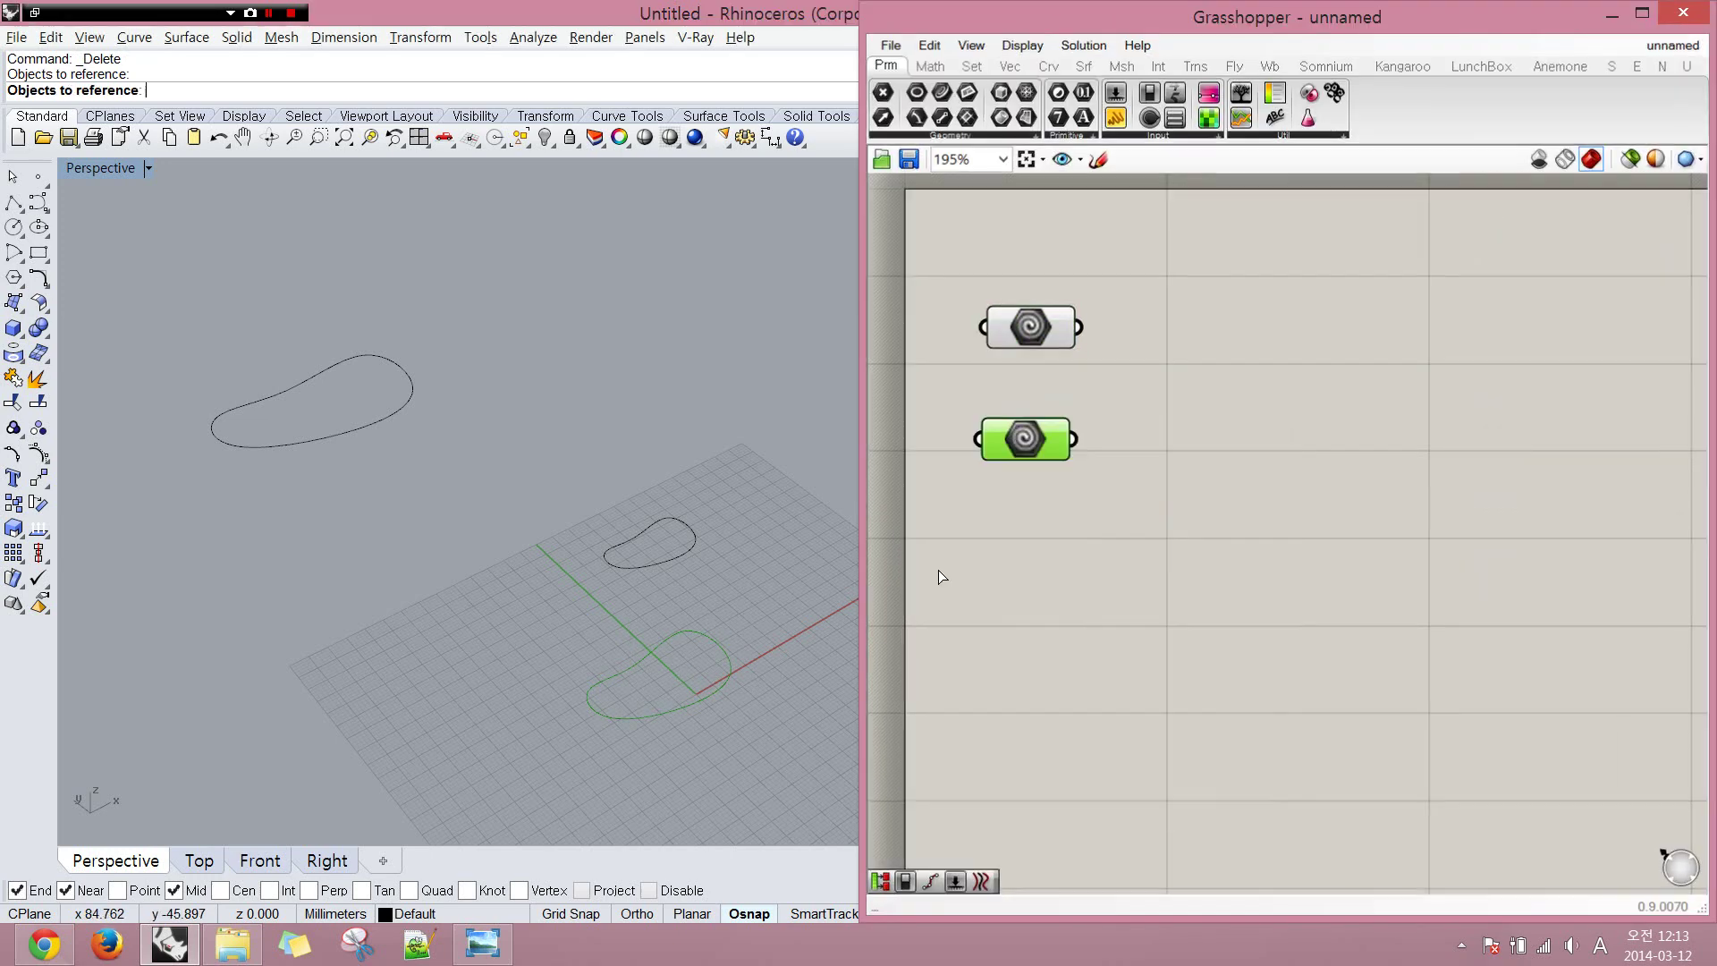
click(605, 564)
- Add a Tween Curve component and connect the first Geometry parameter to input A and the second to input B
double_click(1118, 514)
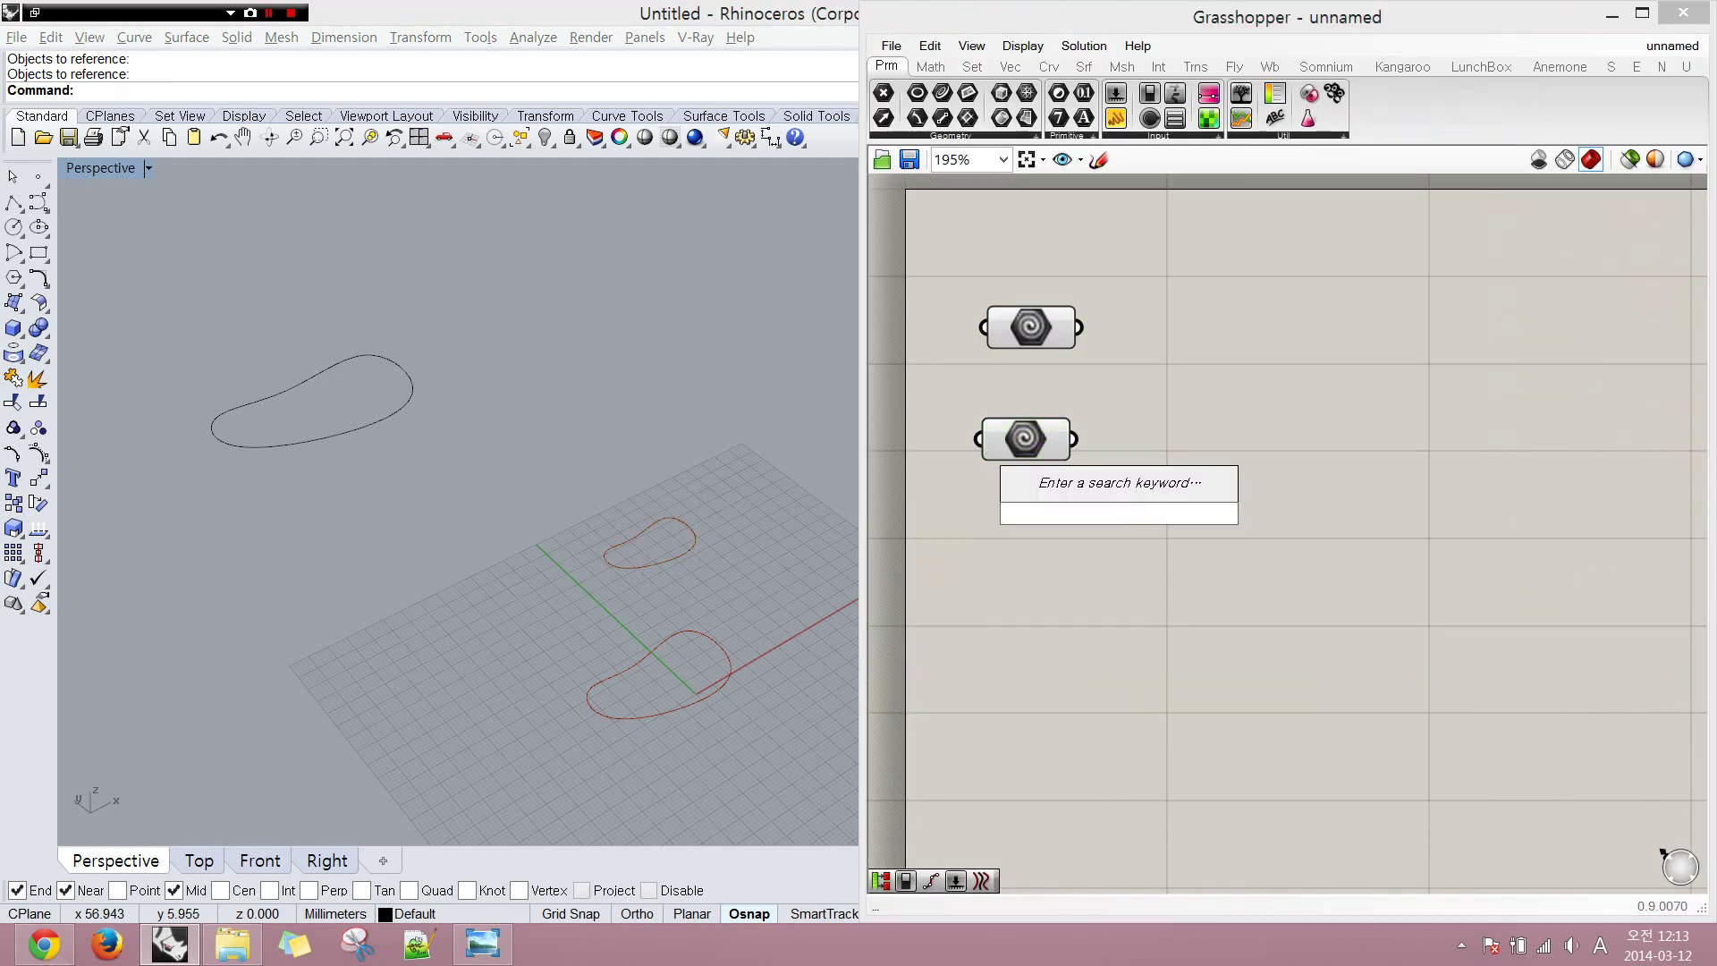
text(tween)
key(Return)
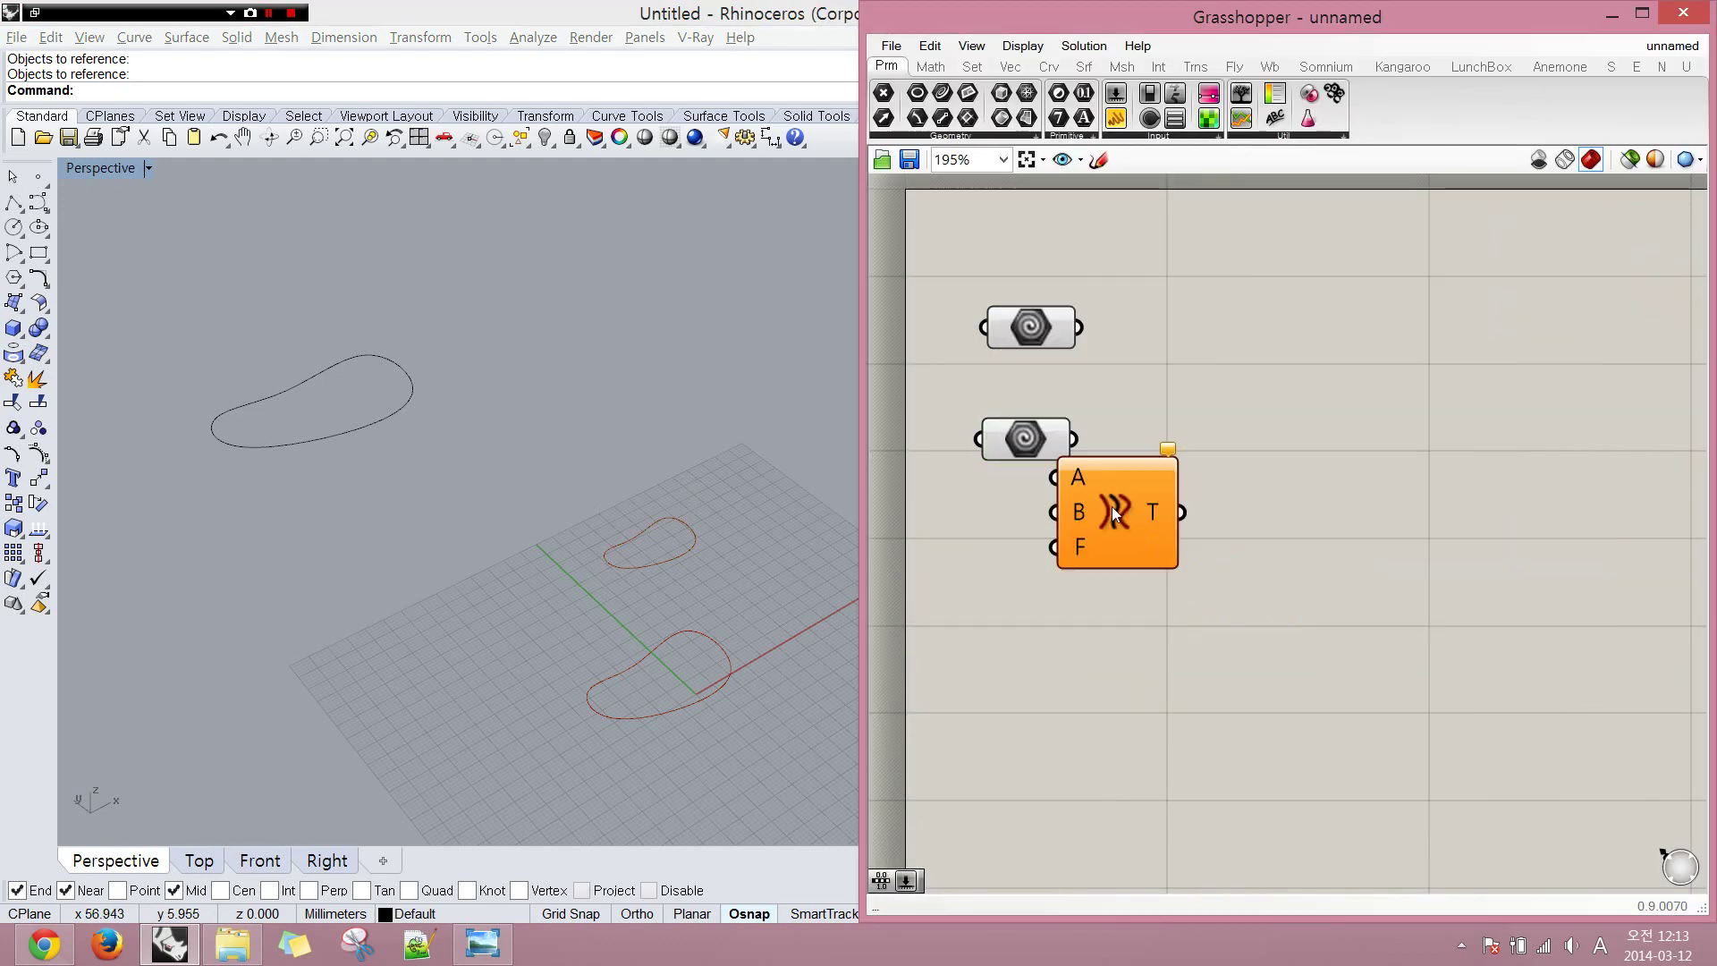
drag(1112, 506, 1192, 425)
drag(1081, 329, 1179, 428)
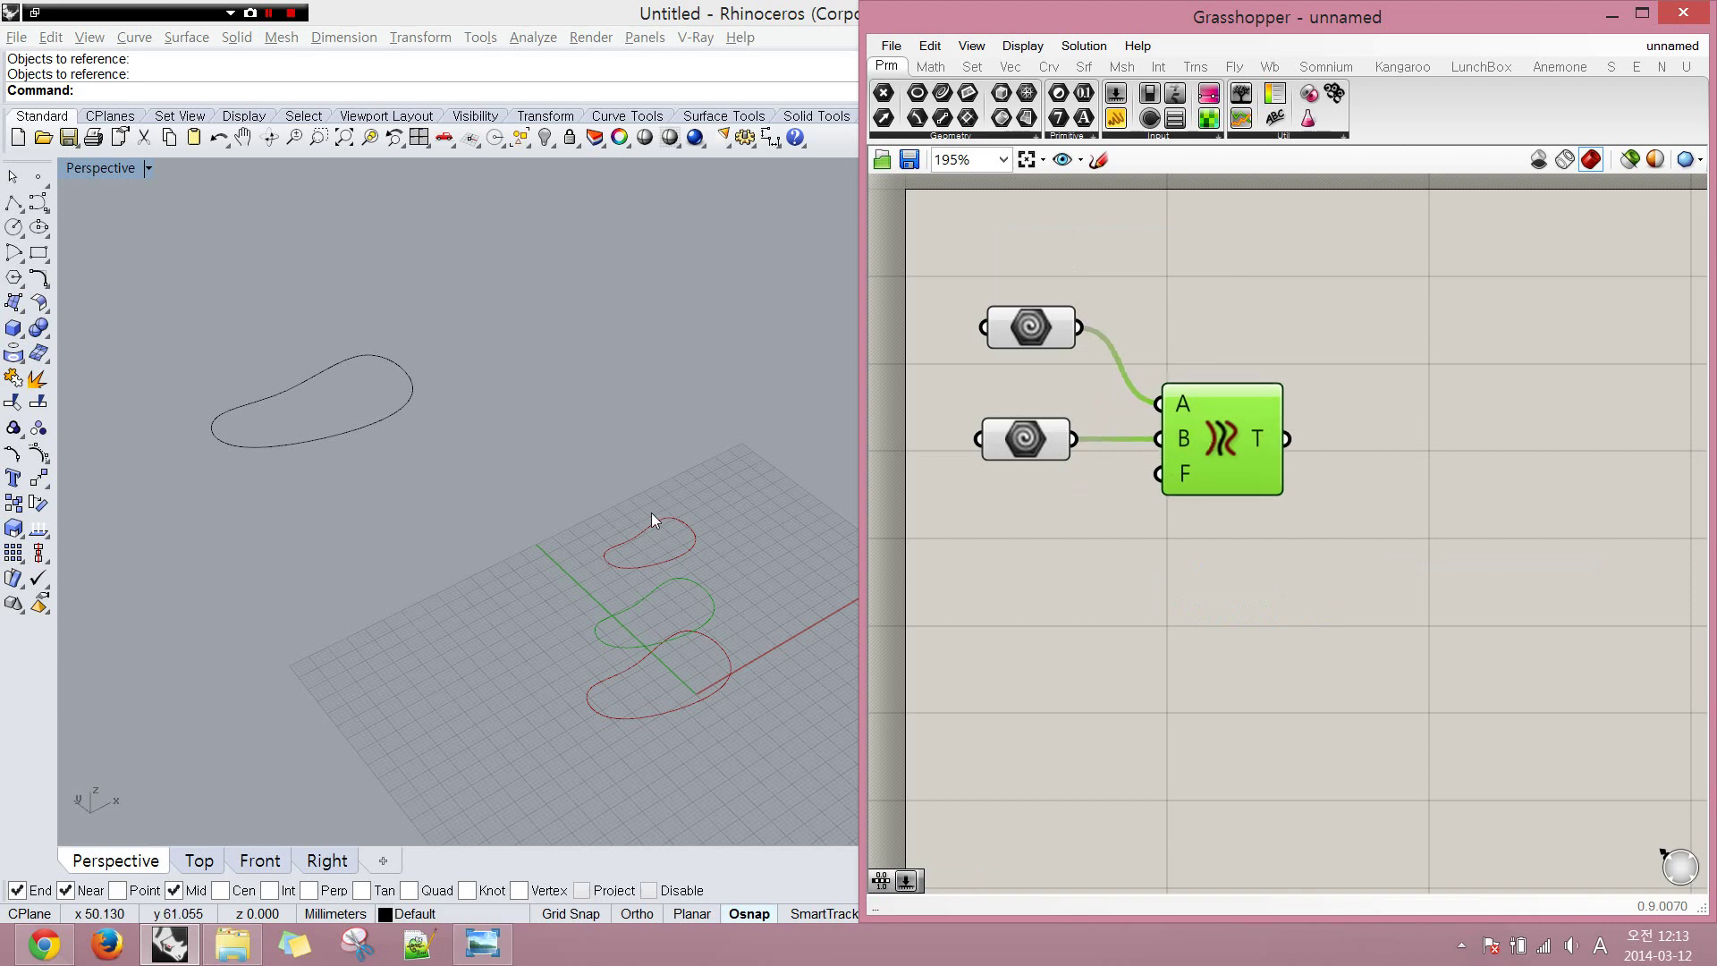
- Add a Range component below the Geometry parameters and connect its R output to the Tween Curve's factor input
right_drag(651, 512, 642, 451)
click(975, 519)
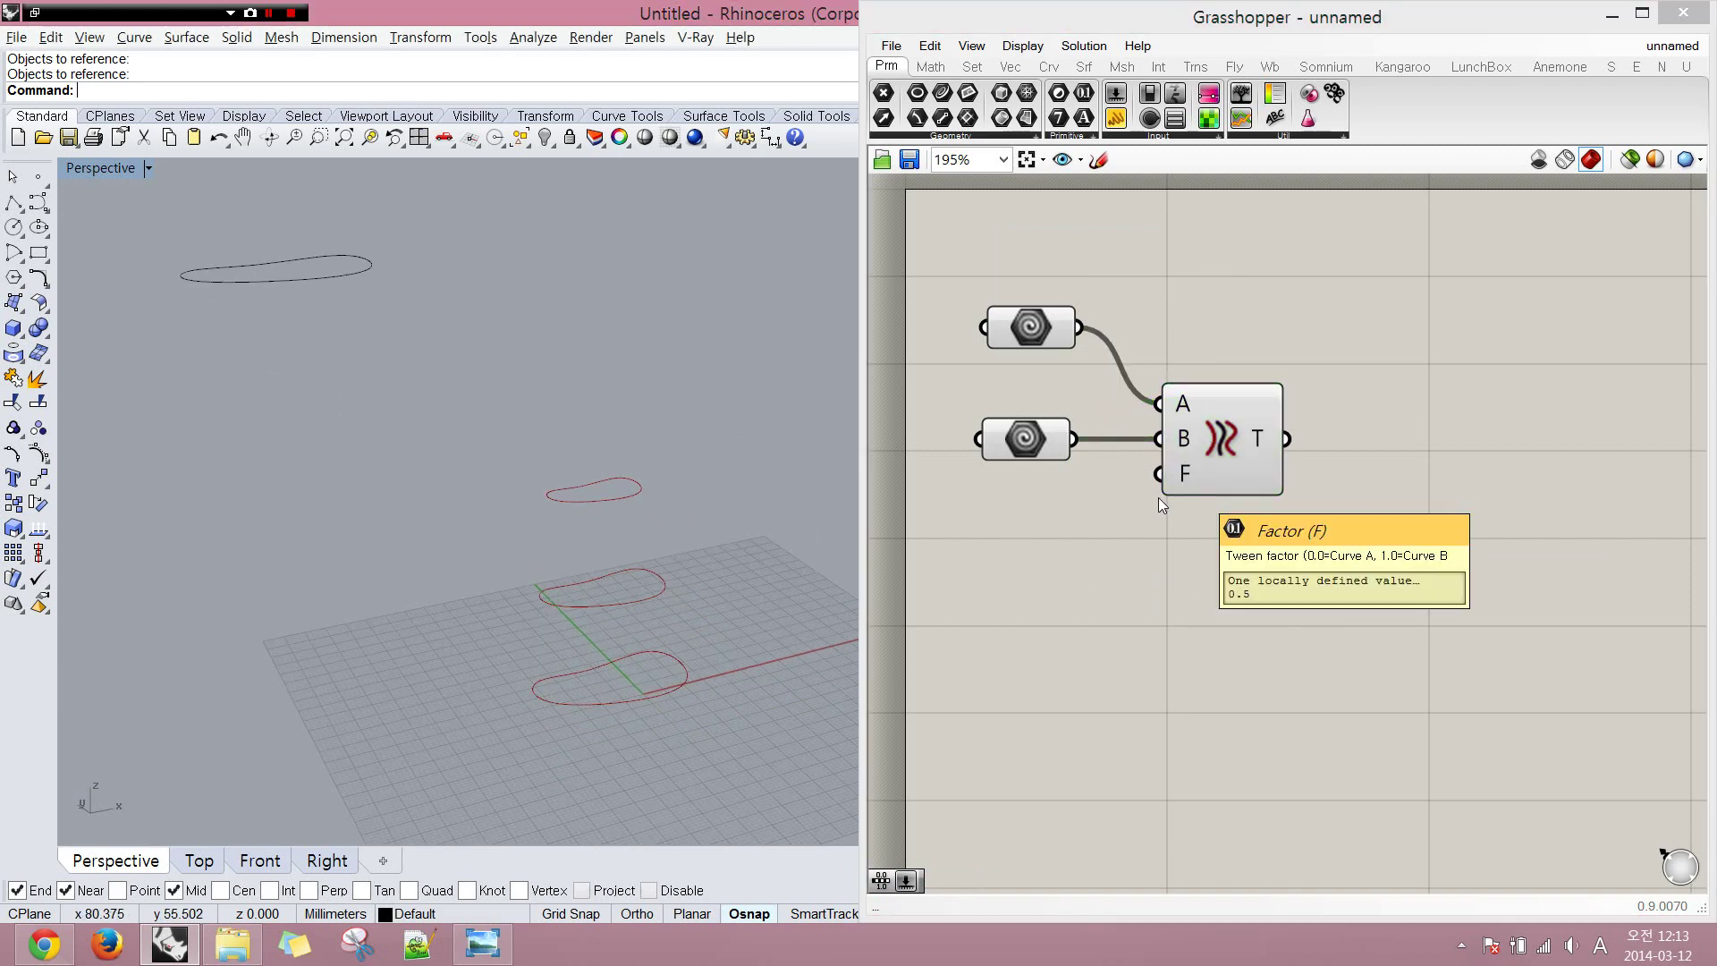
double_click(1043, 549)
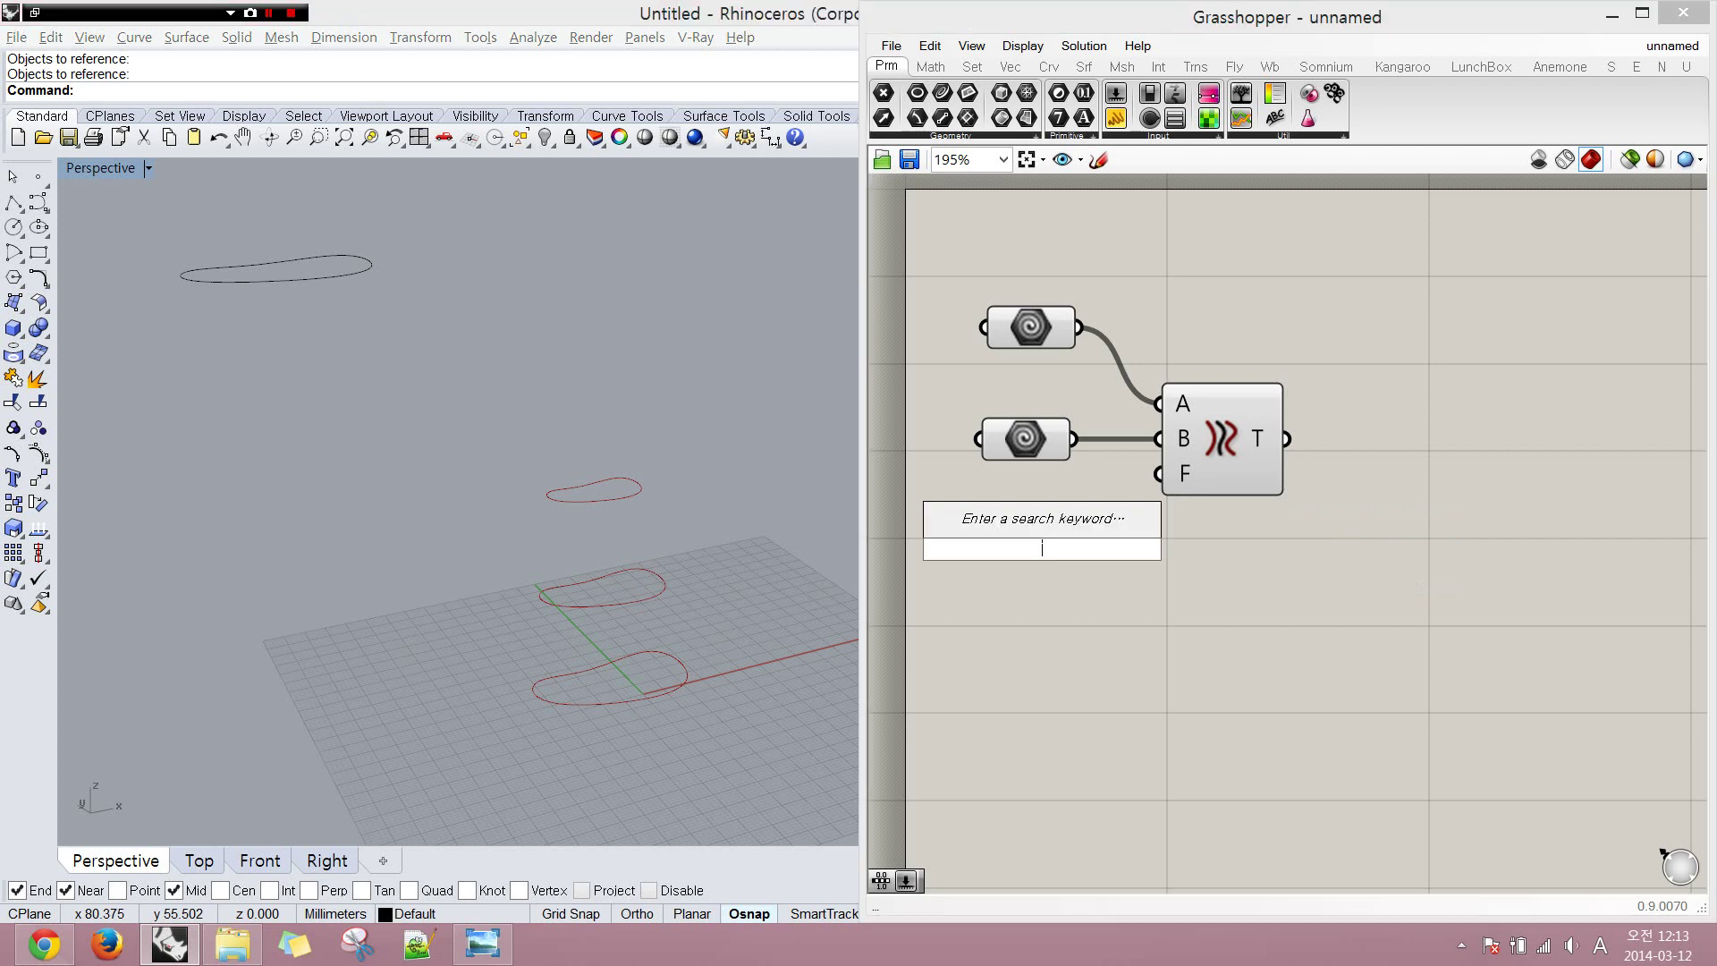
text(rnage)
key(Return)
drag(1107, 548, 1159, 474)
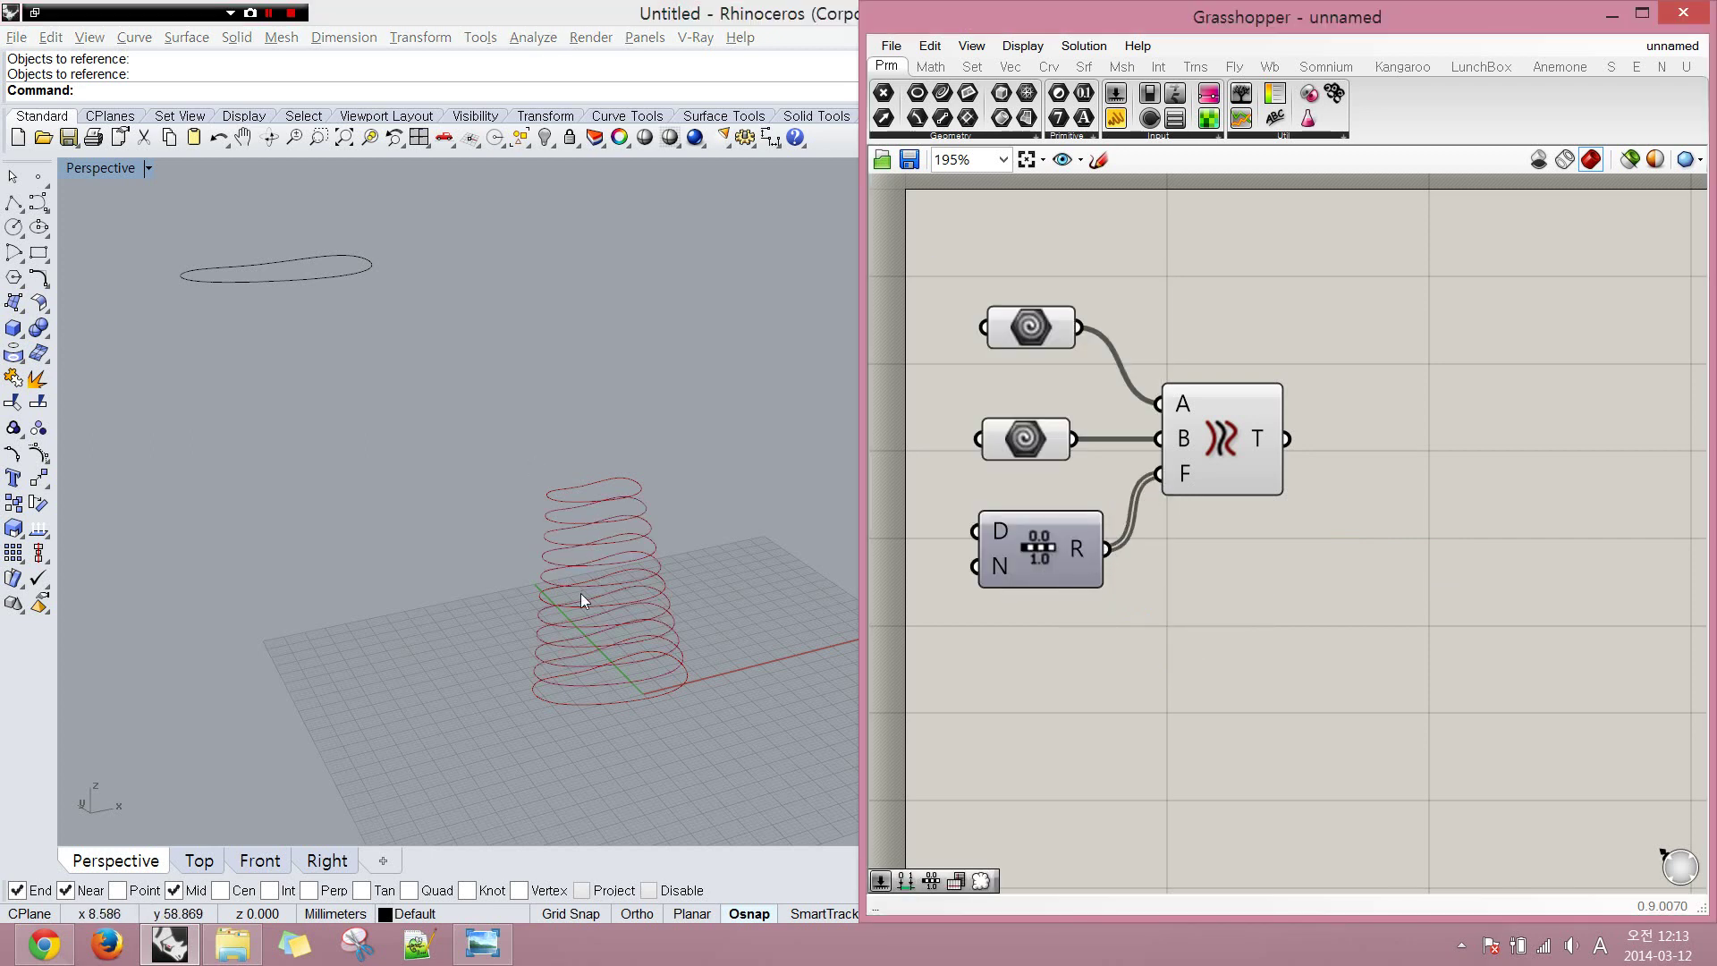
key(ctrl+2)
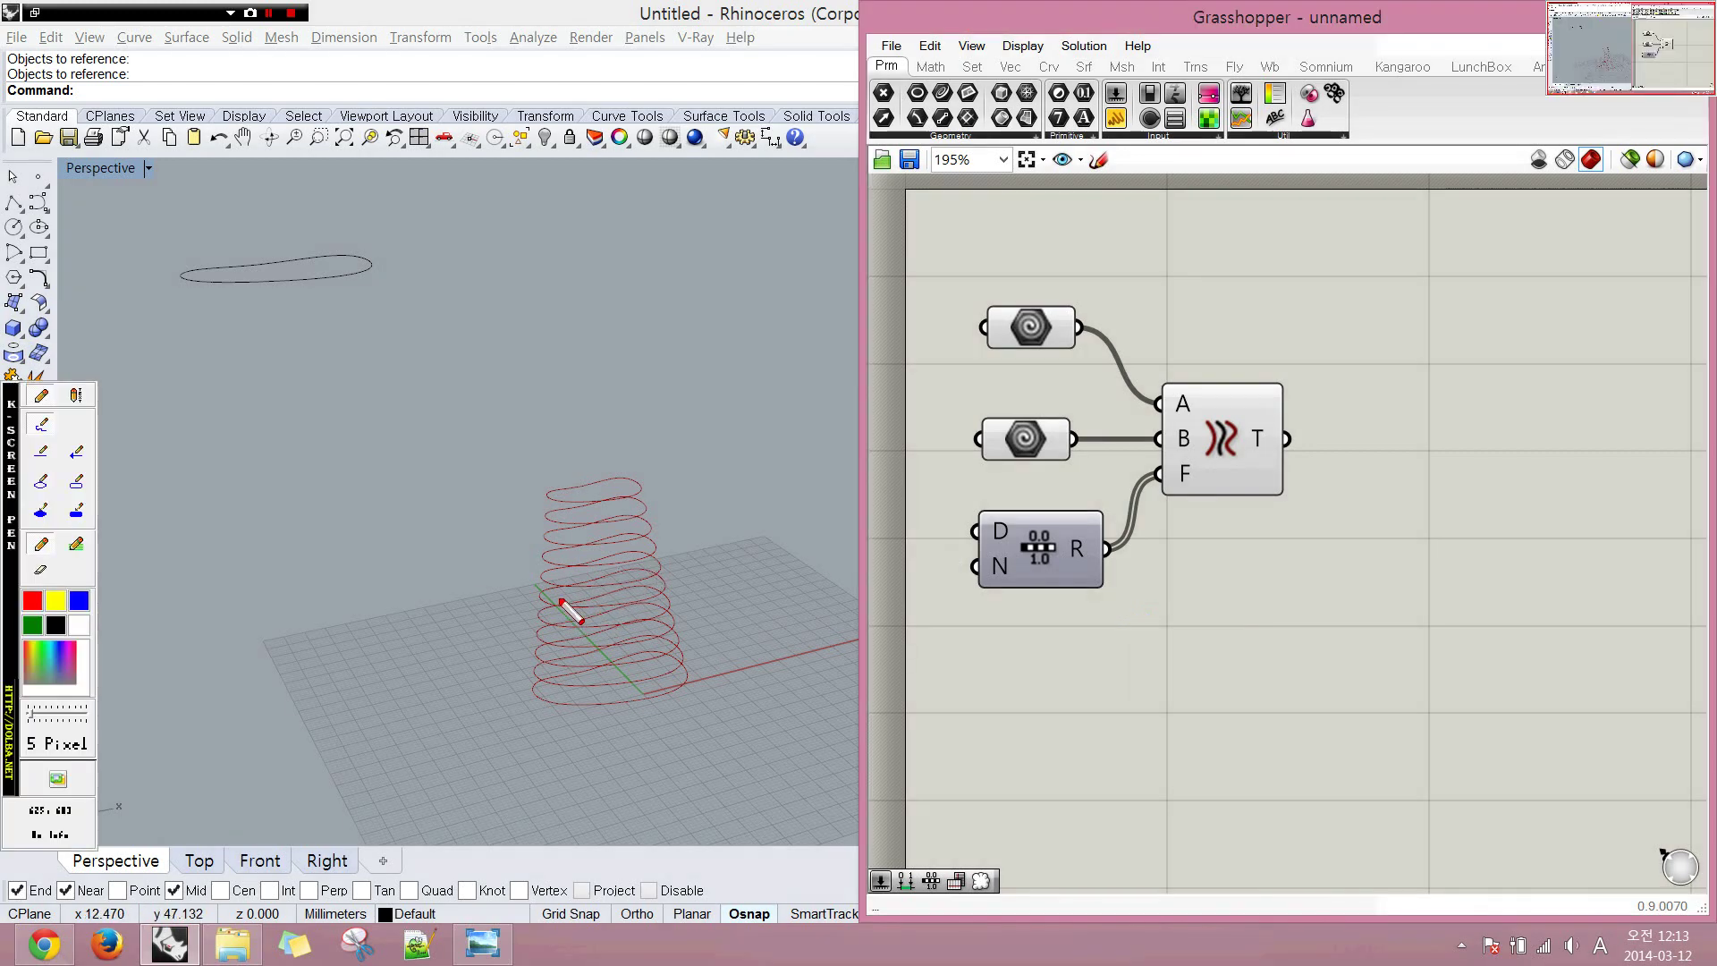
mouse_move(606, 669)
mouse_down()
mouse_move(626, 659)
mouse_move(550, 702)
mouse_move(684, 681)
mouse_move(636, 659)
mouse_up()
mouse_move(596, 480)
mouse_down()
mouse_move(644, 509)
mouse_move(591, 481)
mouse_move(512, 671)
mouse_up()
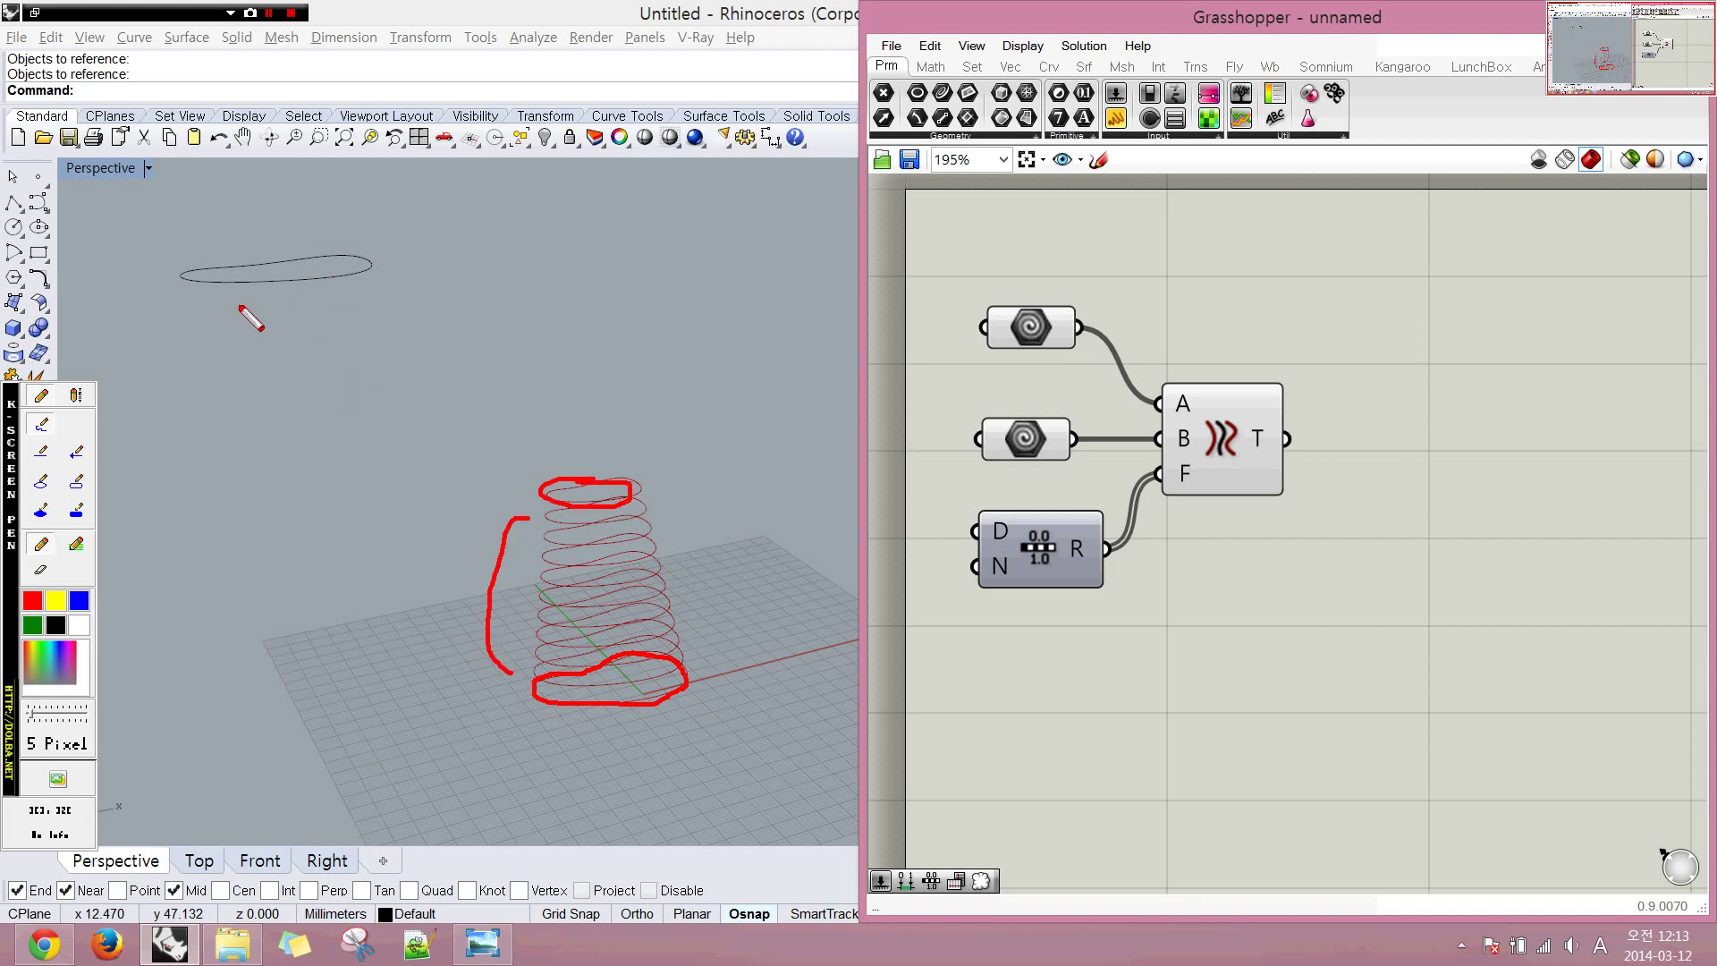
mouse_move(194, 308)
mouse_down()
mouse_move(287, 435)
mouse_move(518, 468)
mouse_up()
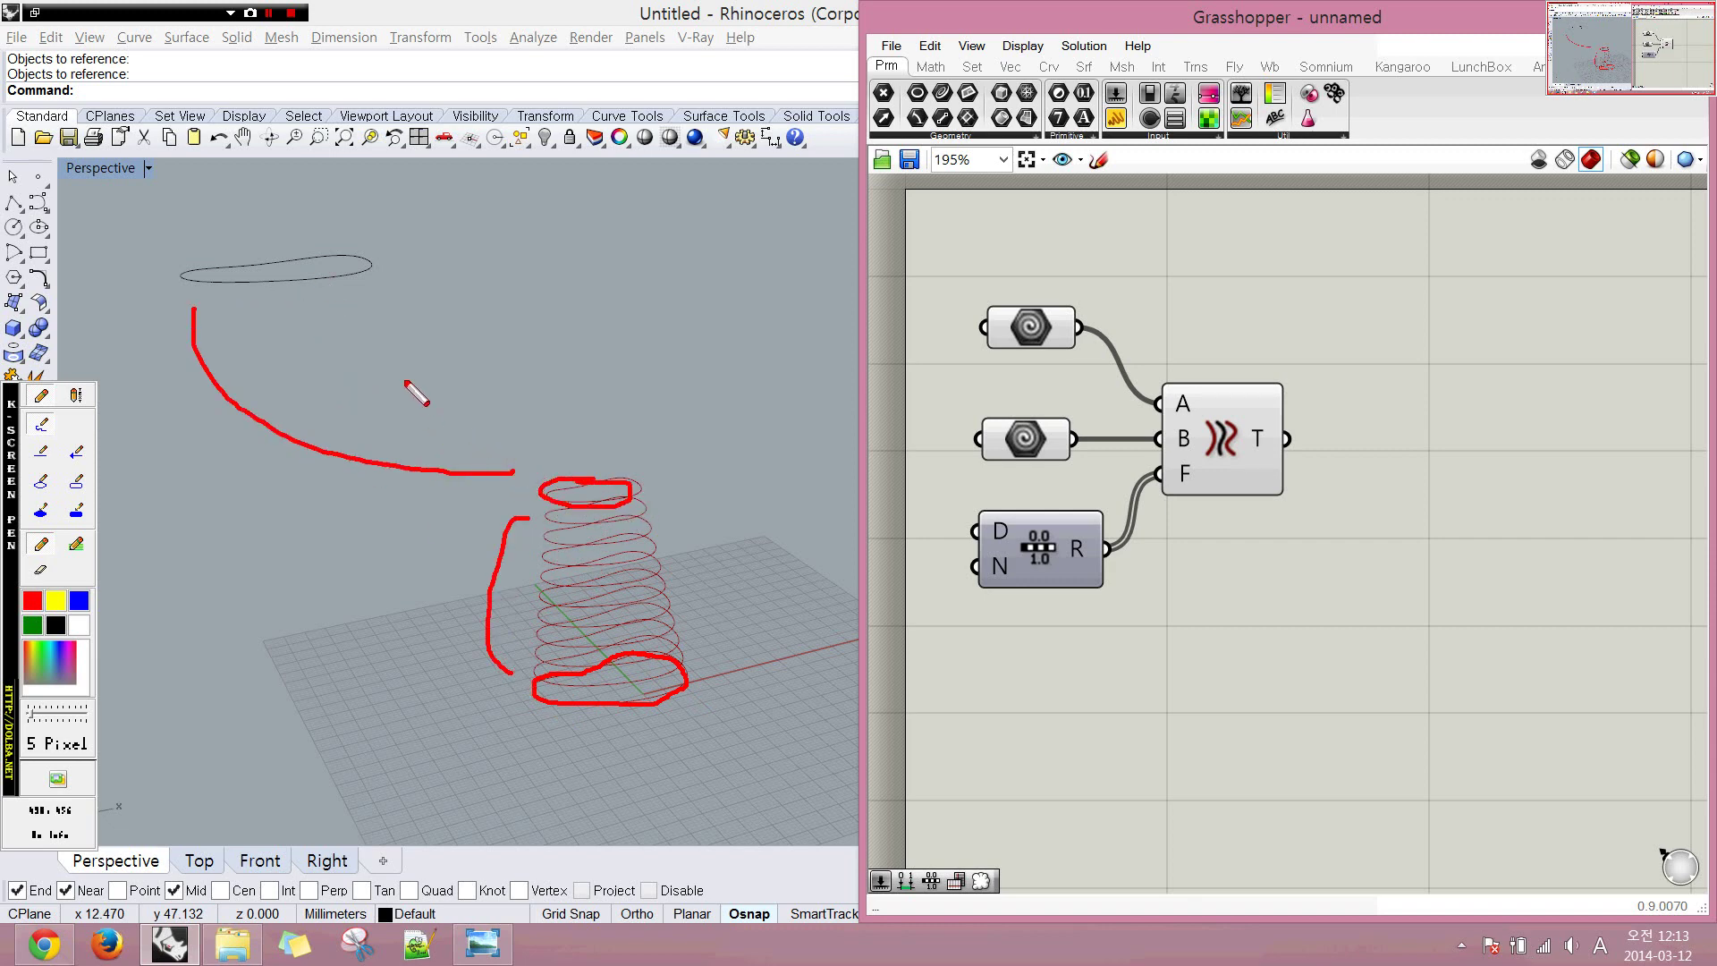
mouse_move(455, 257)
mouse_down()
mouse_move(605, 337)
mouse_move(630, 421)
mouse_up()
drag(689, 506, 716, 626)
mouse_move(1160, 381)
mouse_down()
mouse_move(1160, 456)
mouse_move(1236, 507)
mouse_move(1292, 487)
mouse_move(1259, 386)
mouse_move(1161, 387)
mouse_up()
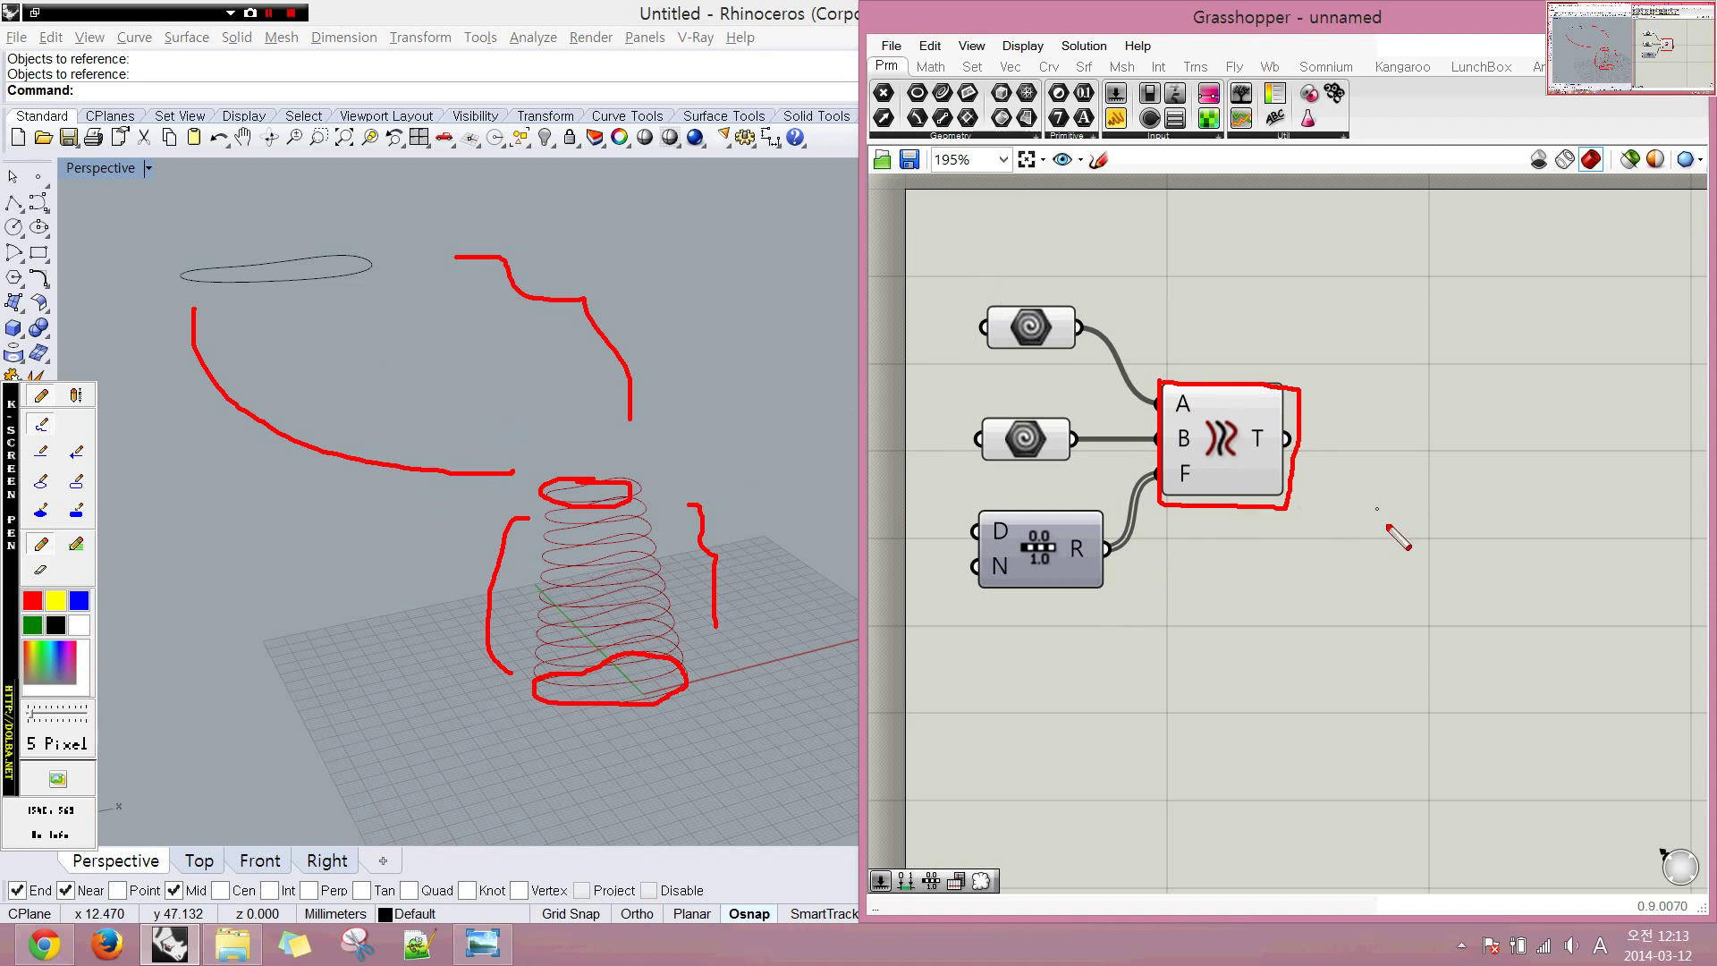
mouse_move(1428, 558)
mouse_down()
mouse_move(1430, 577)
mouse_move(1424, 514)
mouse_up()
mouse_move(1408, 449)
mouse_down()
mouse_move(1422, 431)
mouse_move(1406, 450)
mouse_up()
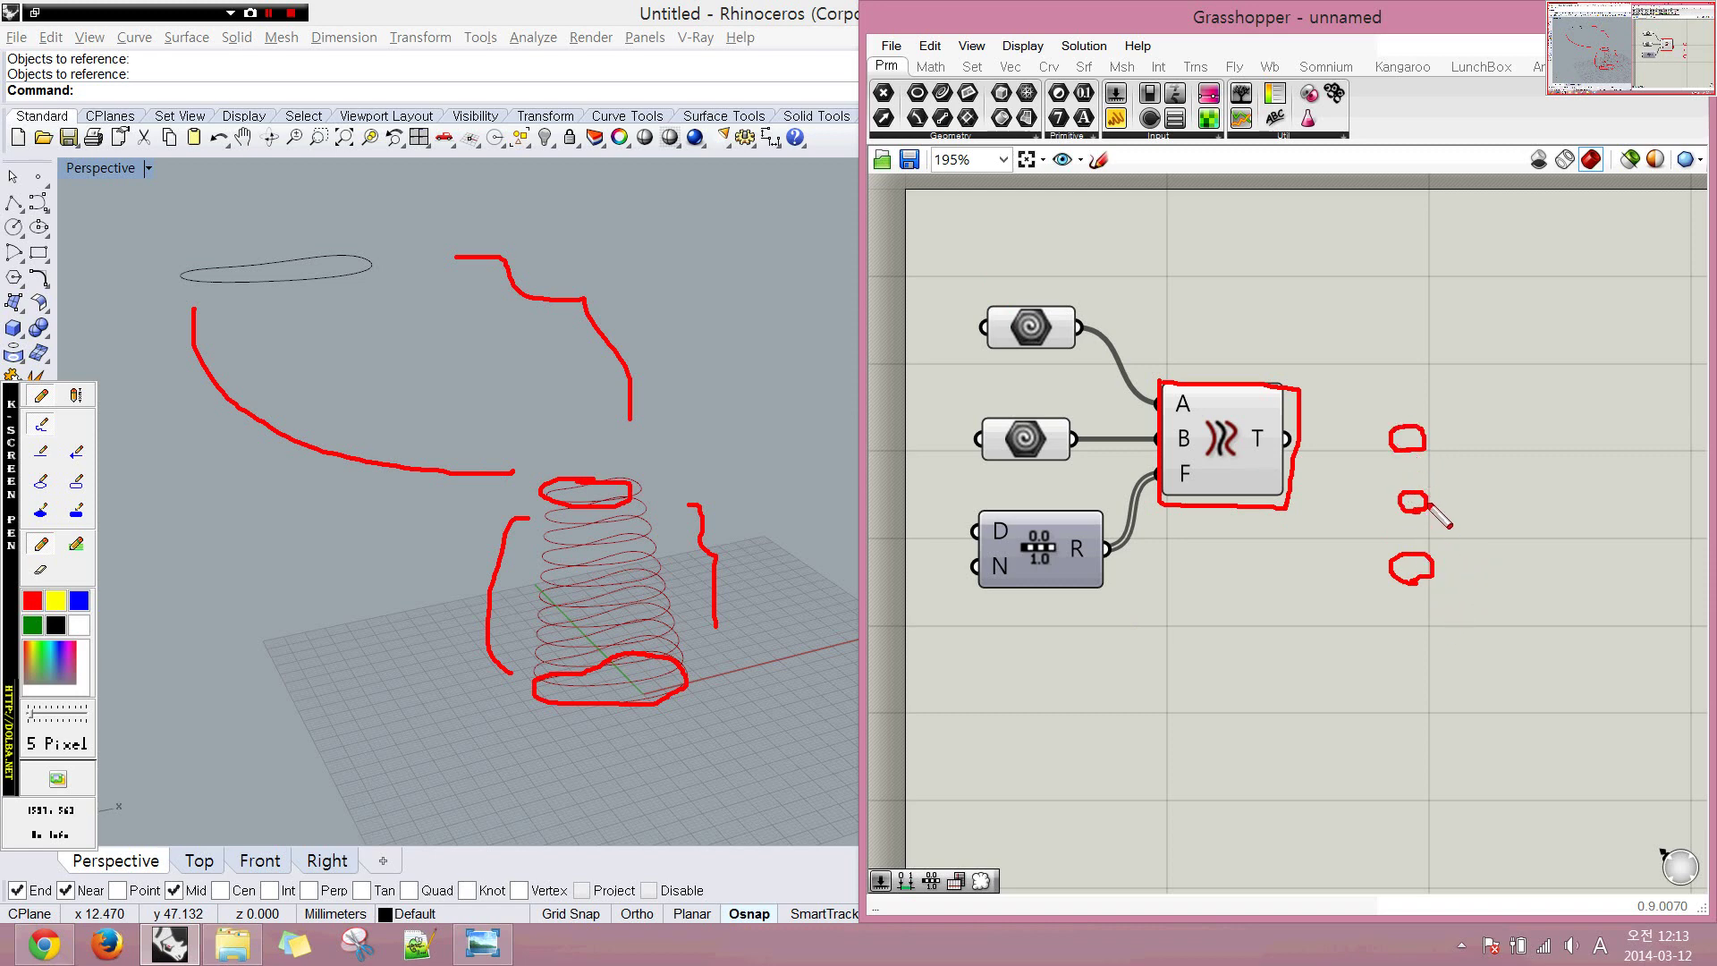
drag(1451, 548, 1452, 578)
drag(1446, 493, 1445, 520)
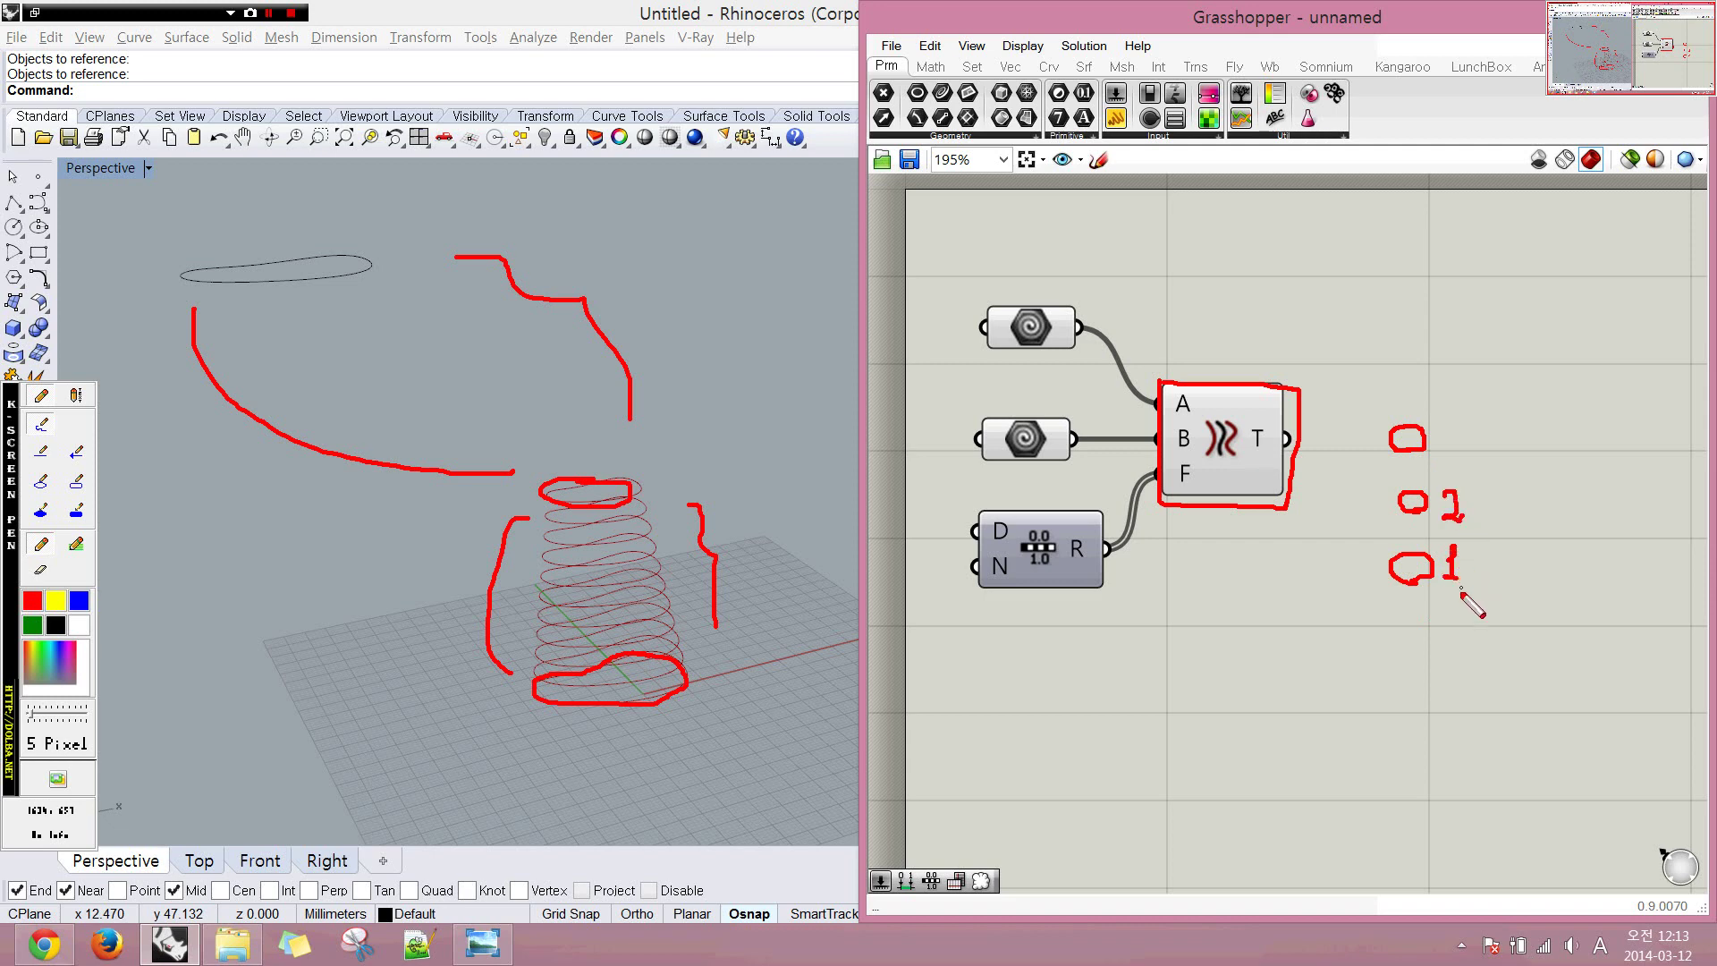
drag(1461, 587, 1453, 675)
drag(1439, 693, 1477, 685)
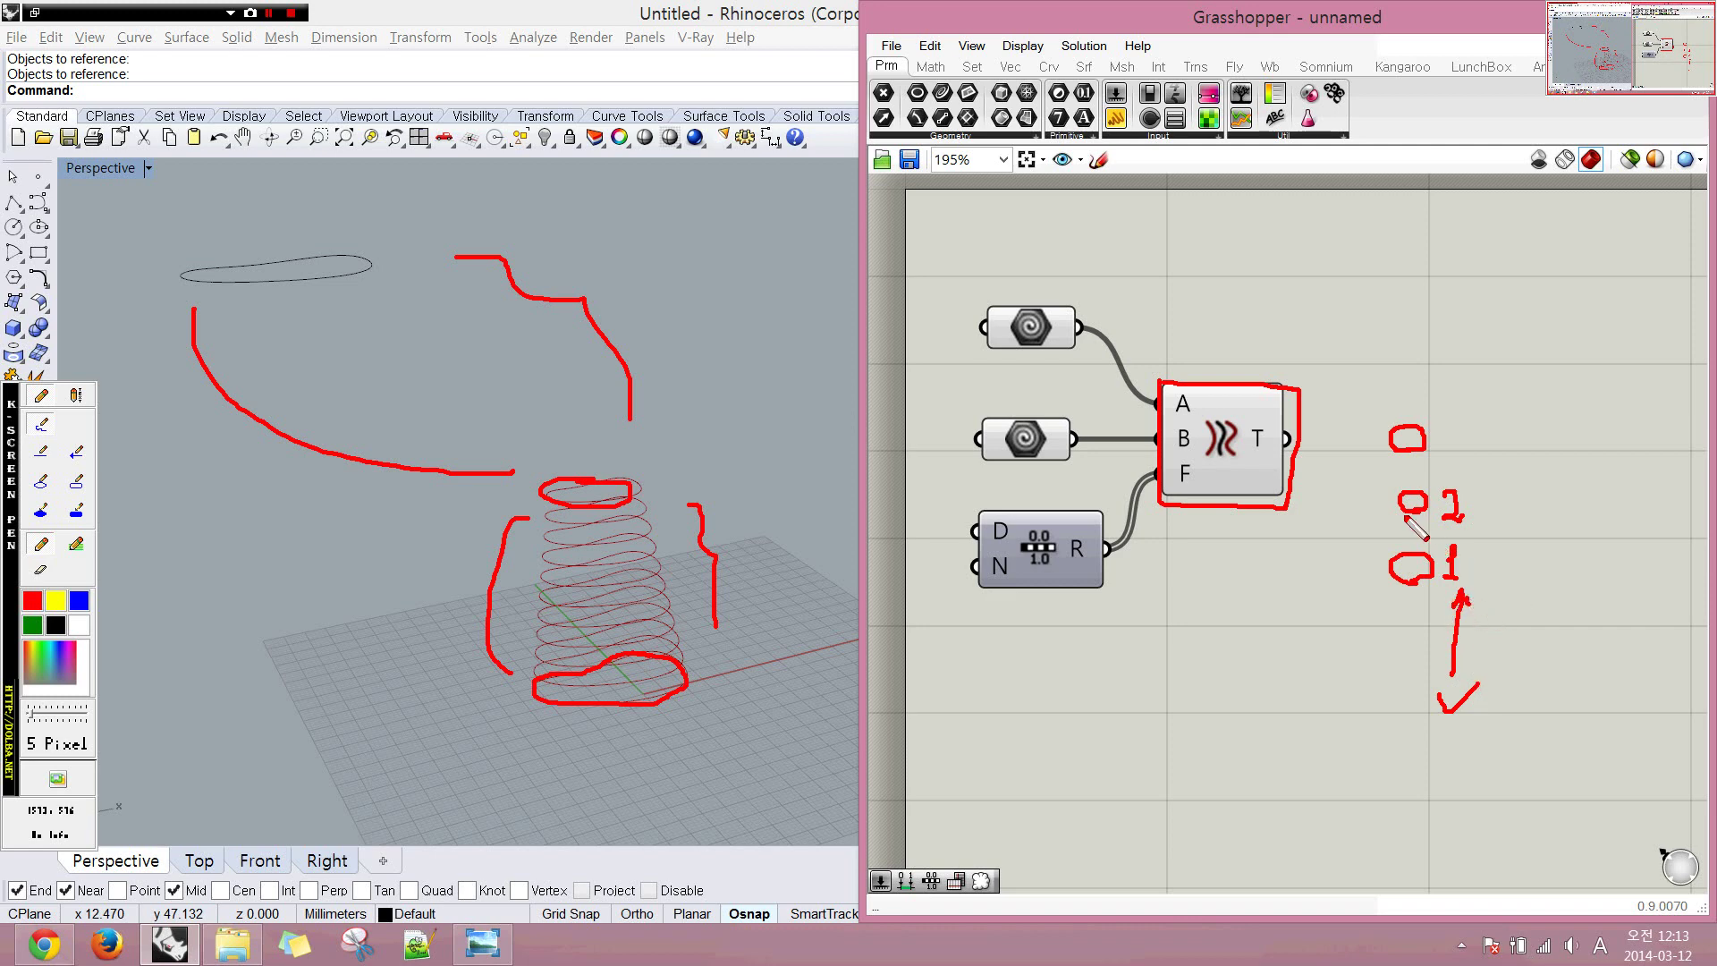
drag(1514, 510, 1516, 525)
drag(1496, 431, 1520, 448)
mouse_move(1512, 601)
mouse_down()
mouse_move(1514, 740)
mouse_move(1534, 703)
mouse_up()
drag(1179, 417, 1224, 397)
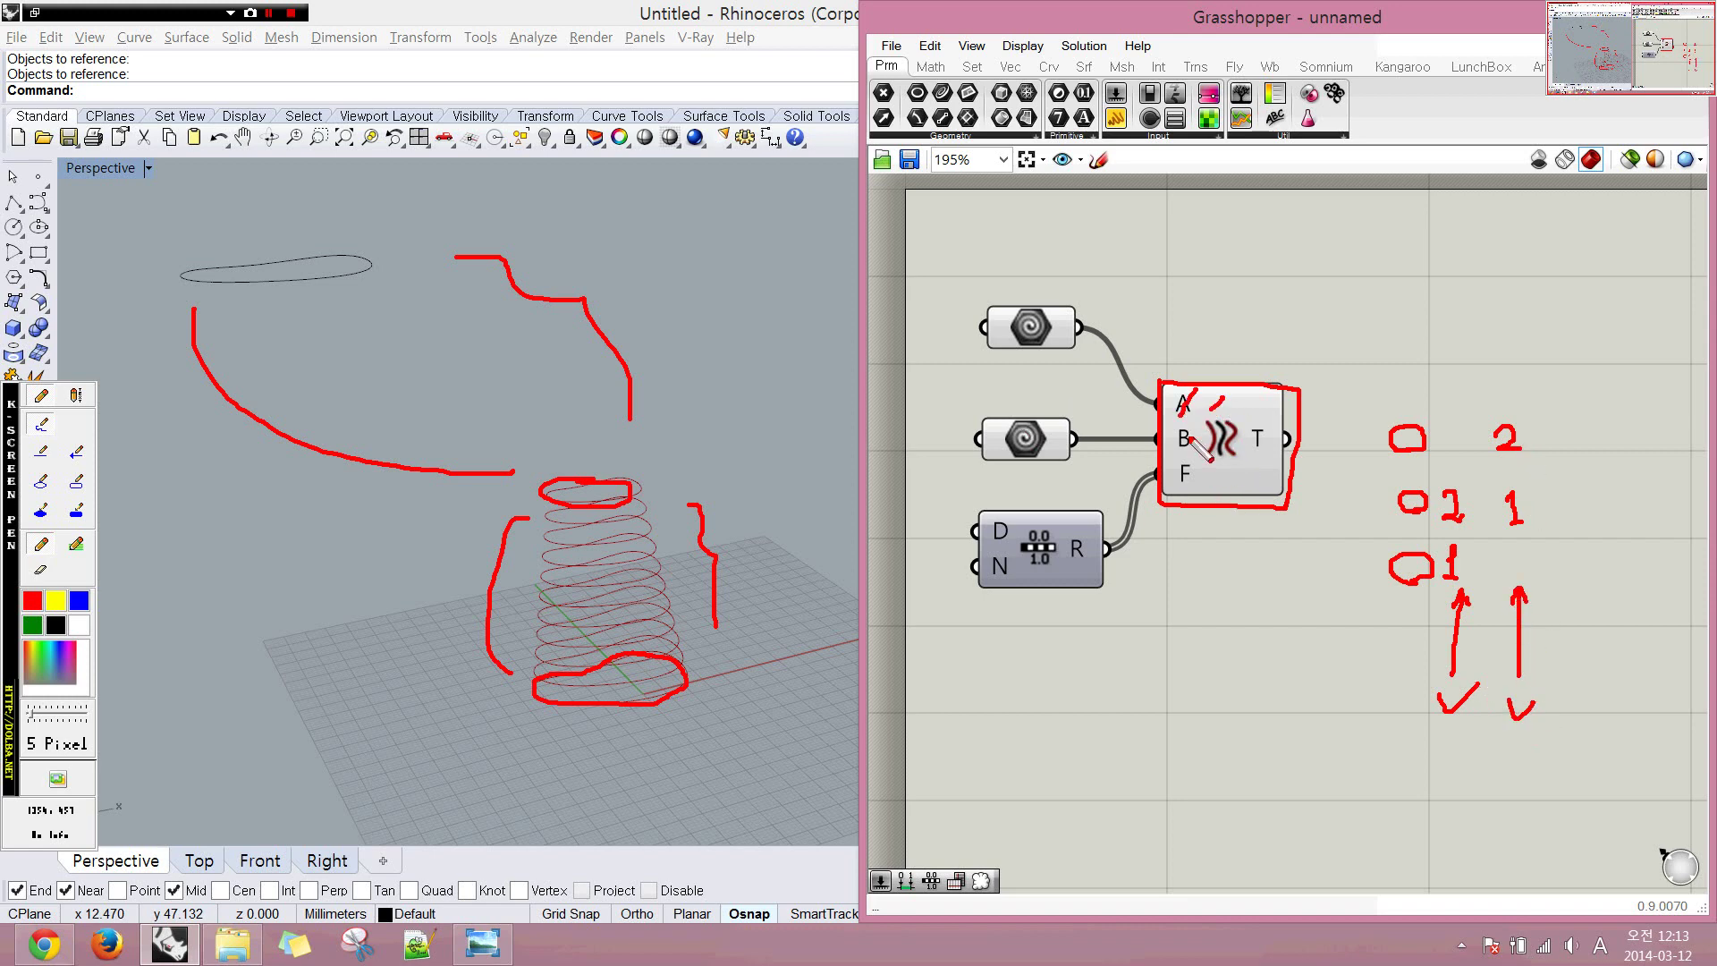
drag(1189, 467, 1250, 413)
mouse_move(1212, 497)
mouse_down()
mouse_move(1274, 436)
mouse_move(1284, 483)
mouse_up()
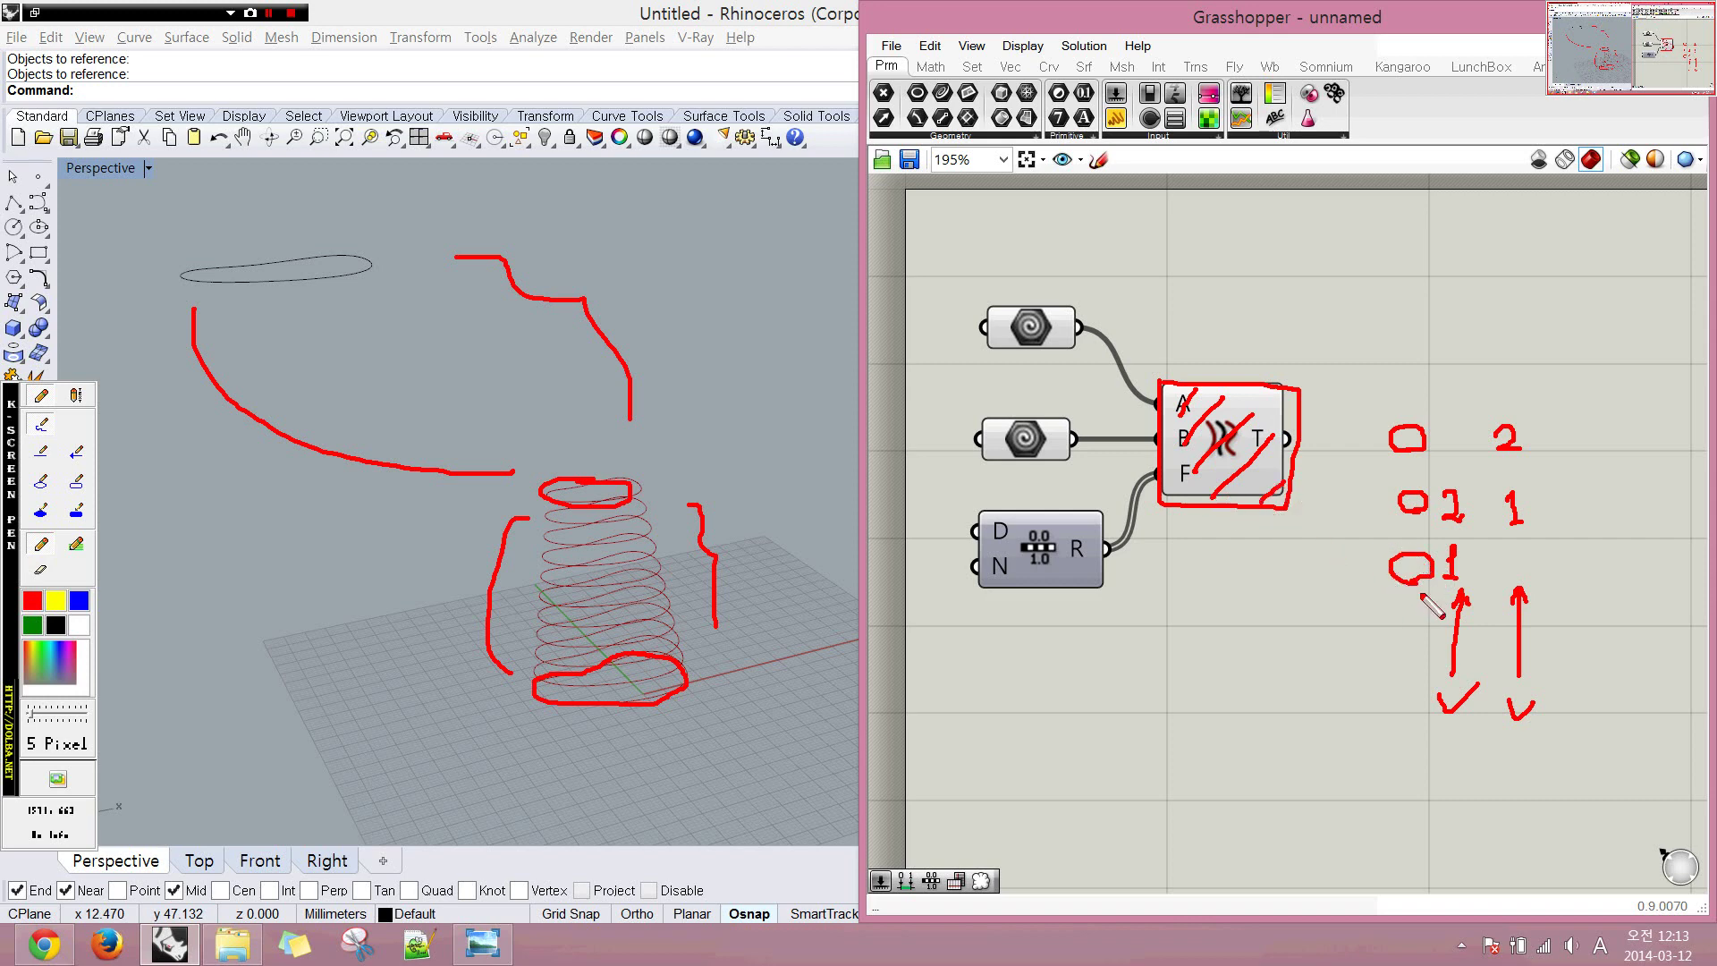
key(Escape)
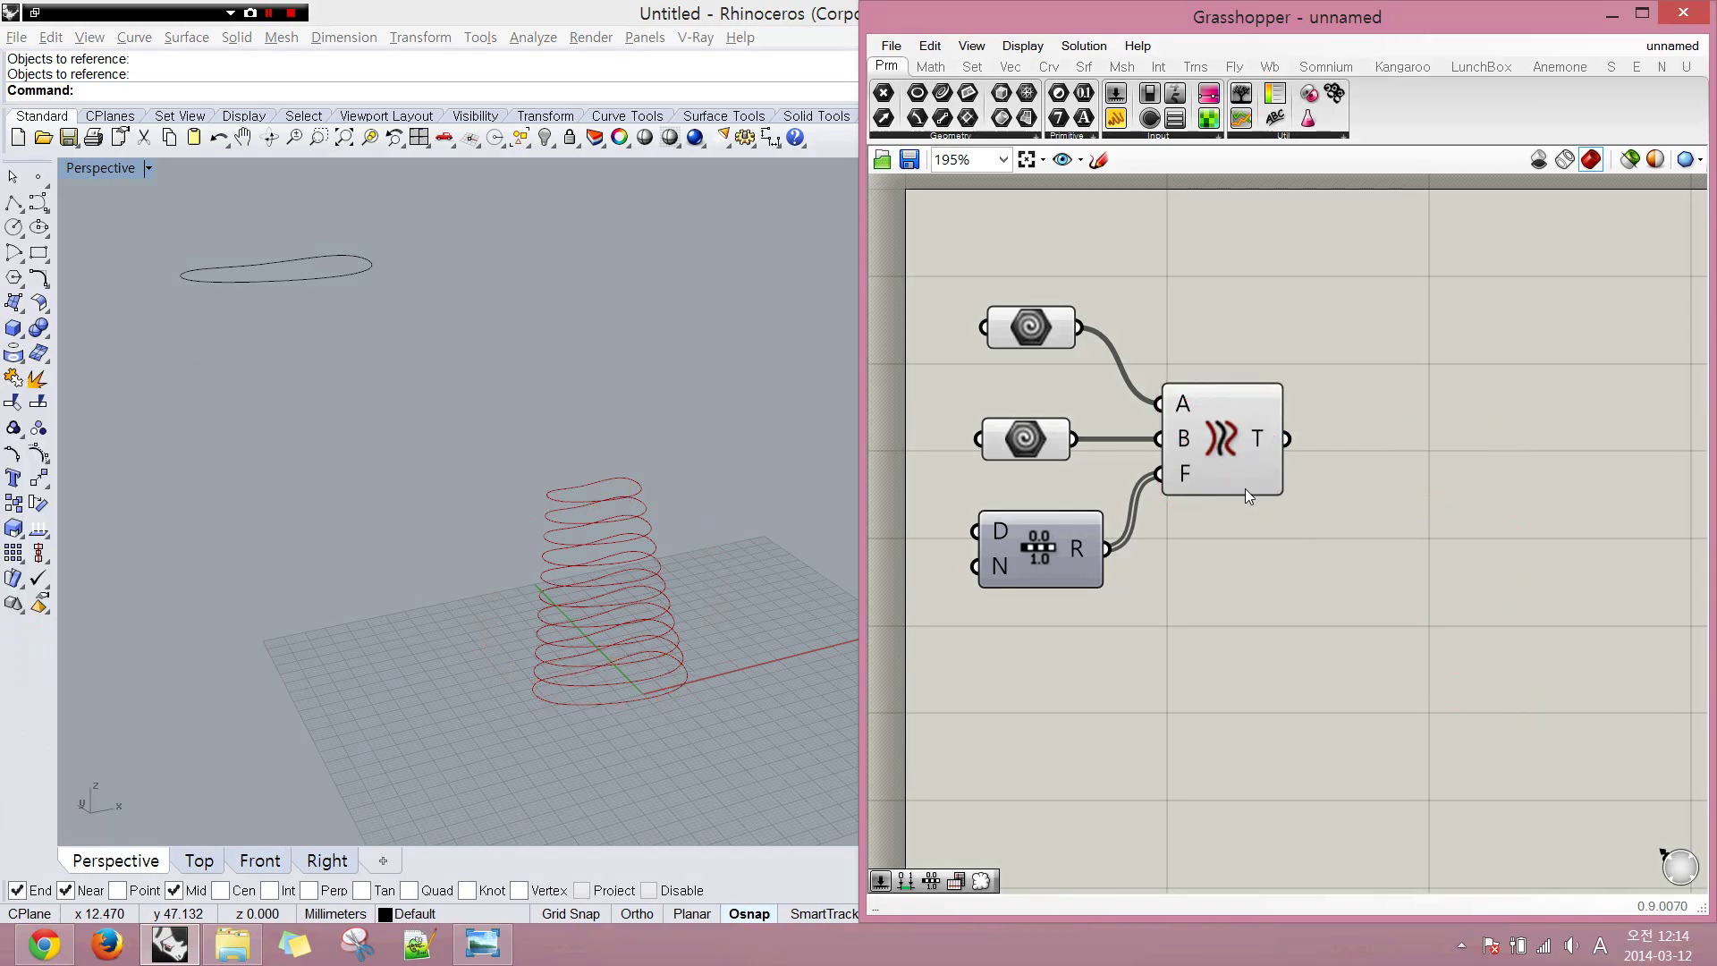
- Reference the lowest and middle profile curves, in that order, as multiple geometries in the first Geometry parameter
click(721, 515)
drag(547, 745, 547, 745)
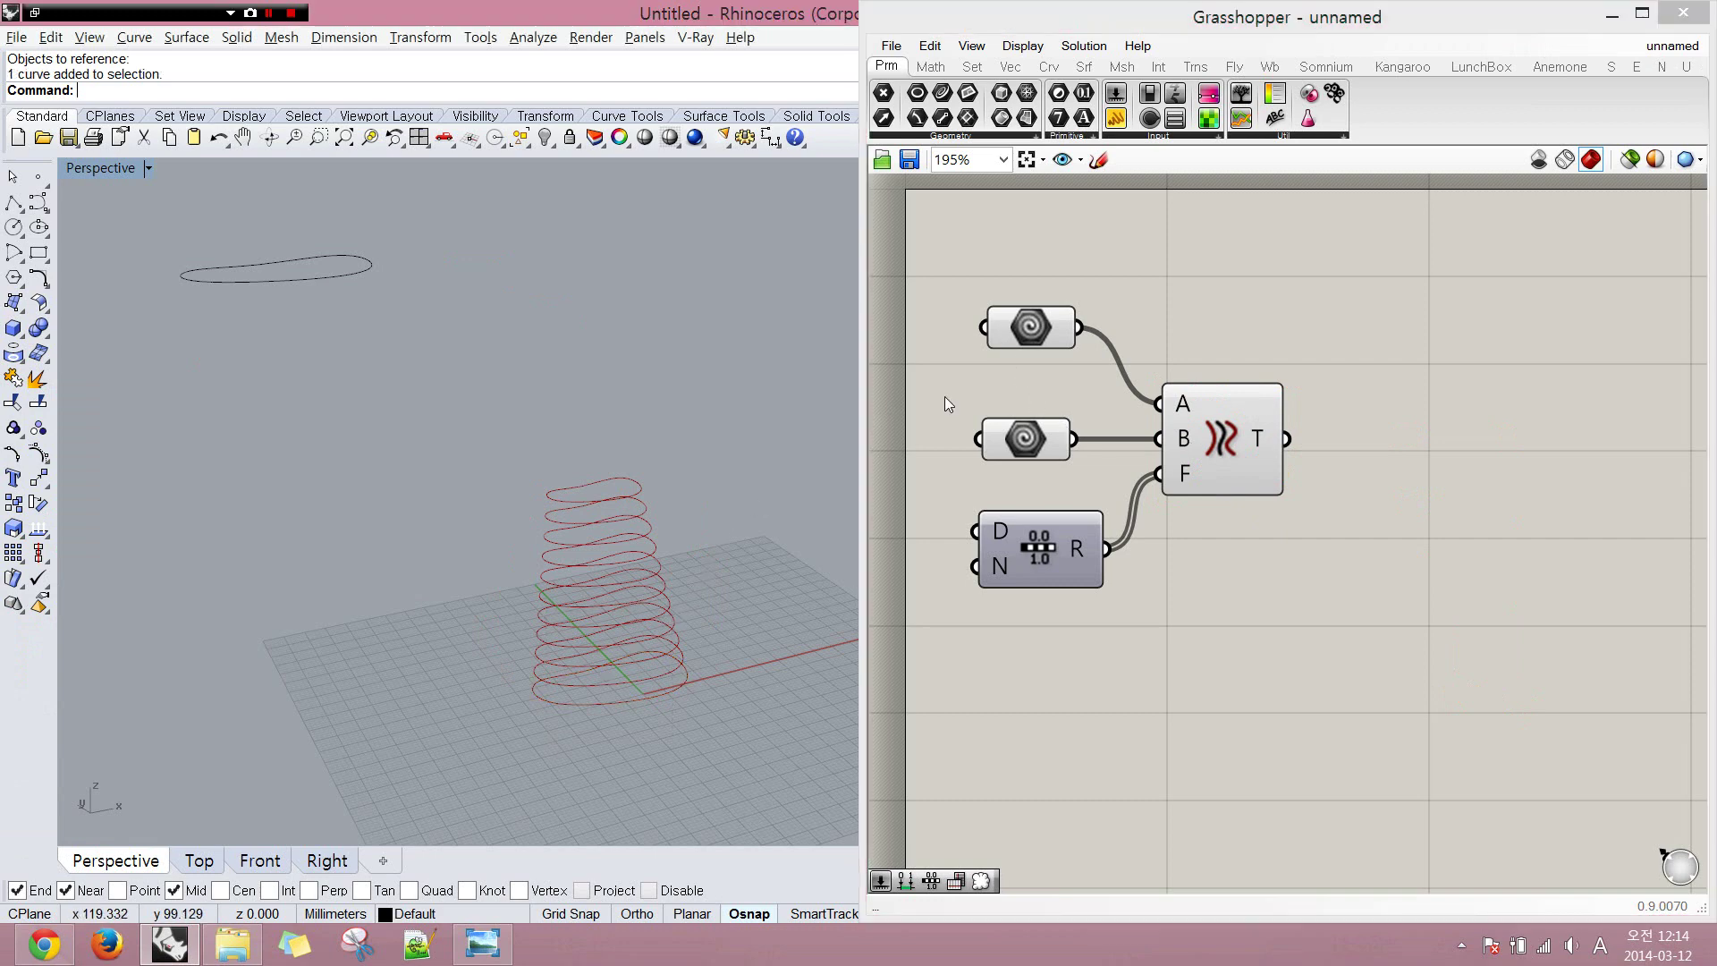
click(1030, 339)
right_click(1030, 340)
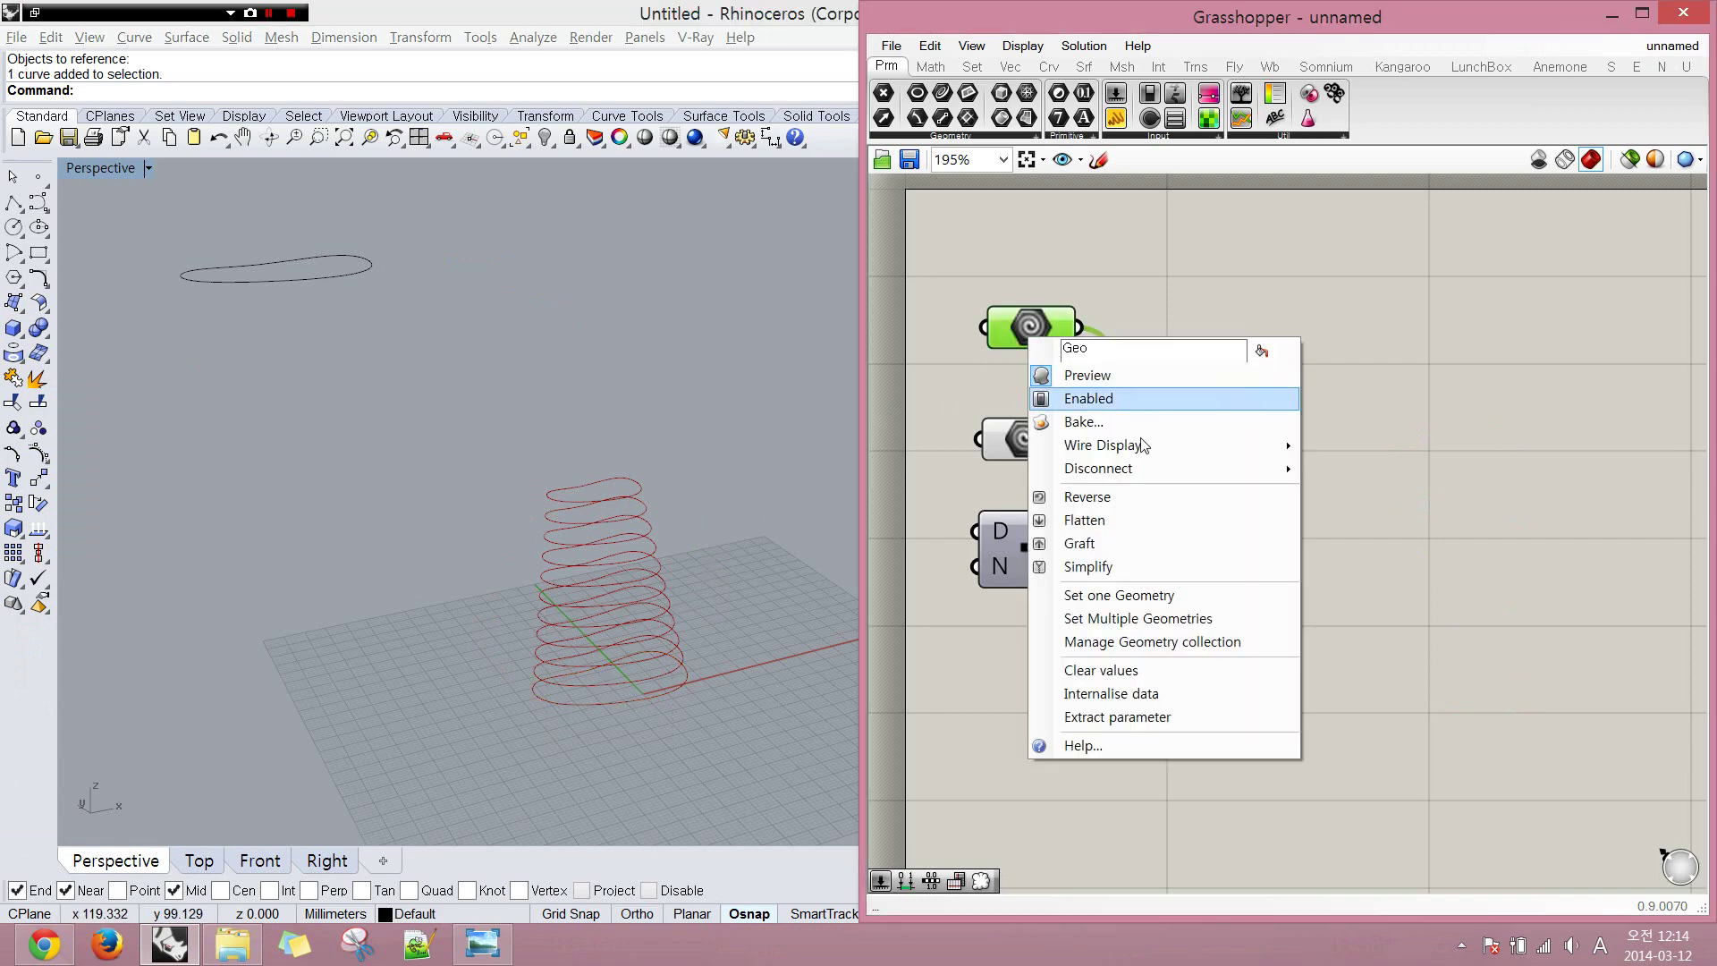
click(1153, 629)
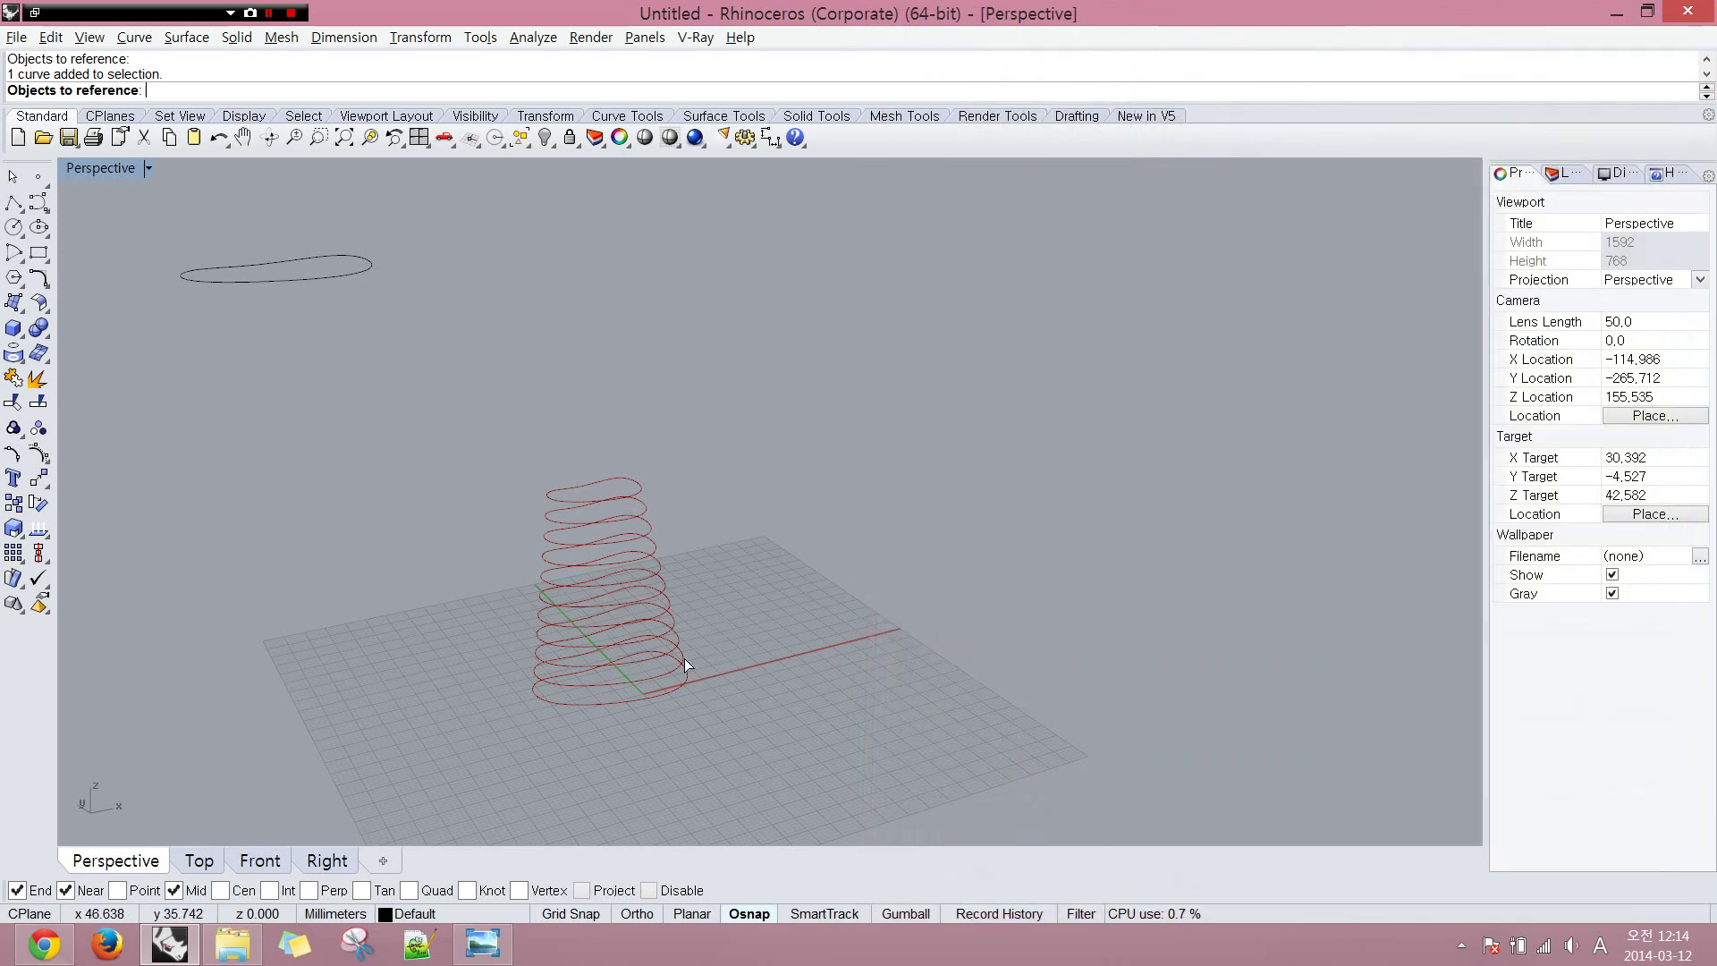
click(608, 703)
click(561, 490)
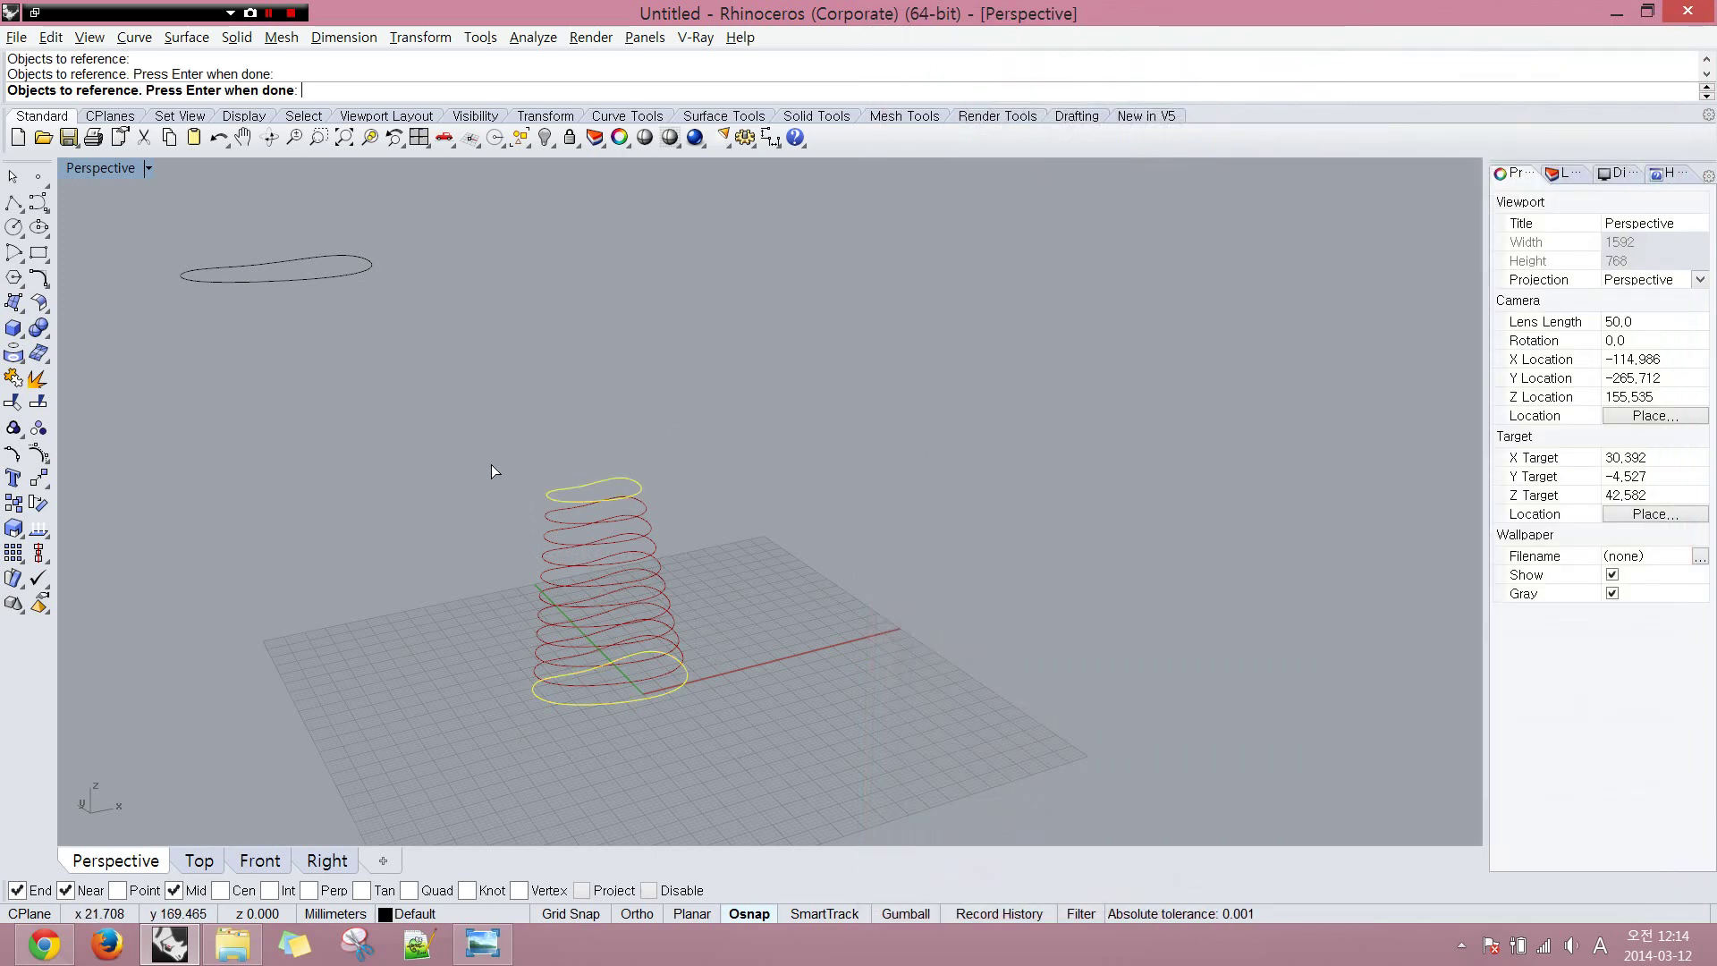
key(Return)
- Reference the middle and top profile curves, in that order, as multiple geometries in the second Geometry parameter
click(1027, 444)
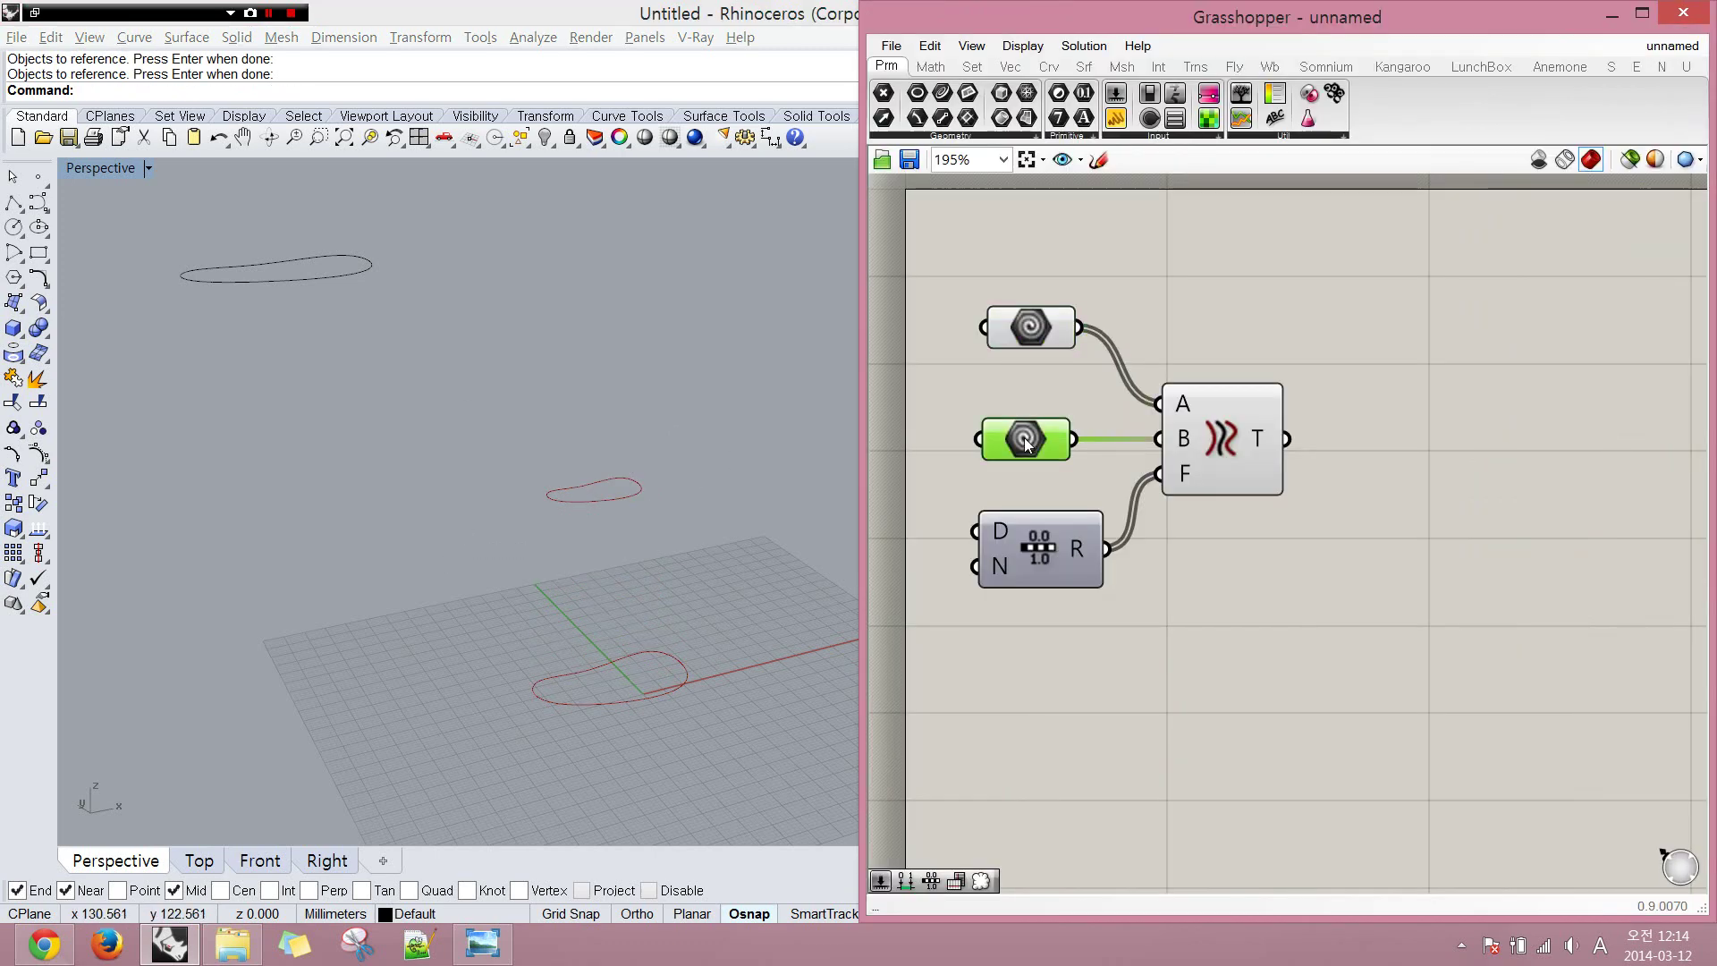
right_click(1025, 441)
click(1134, 720)
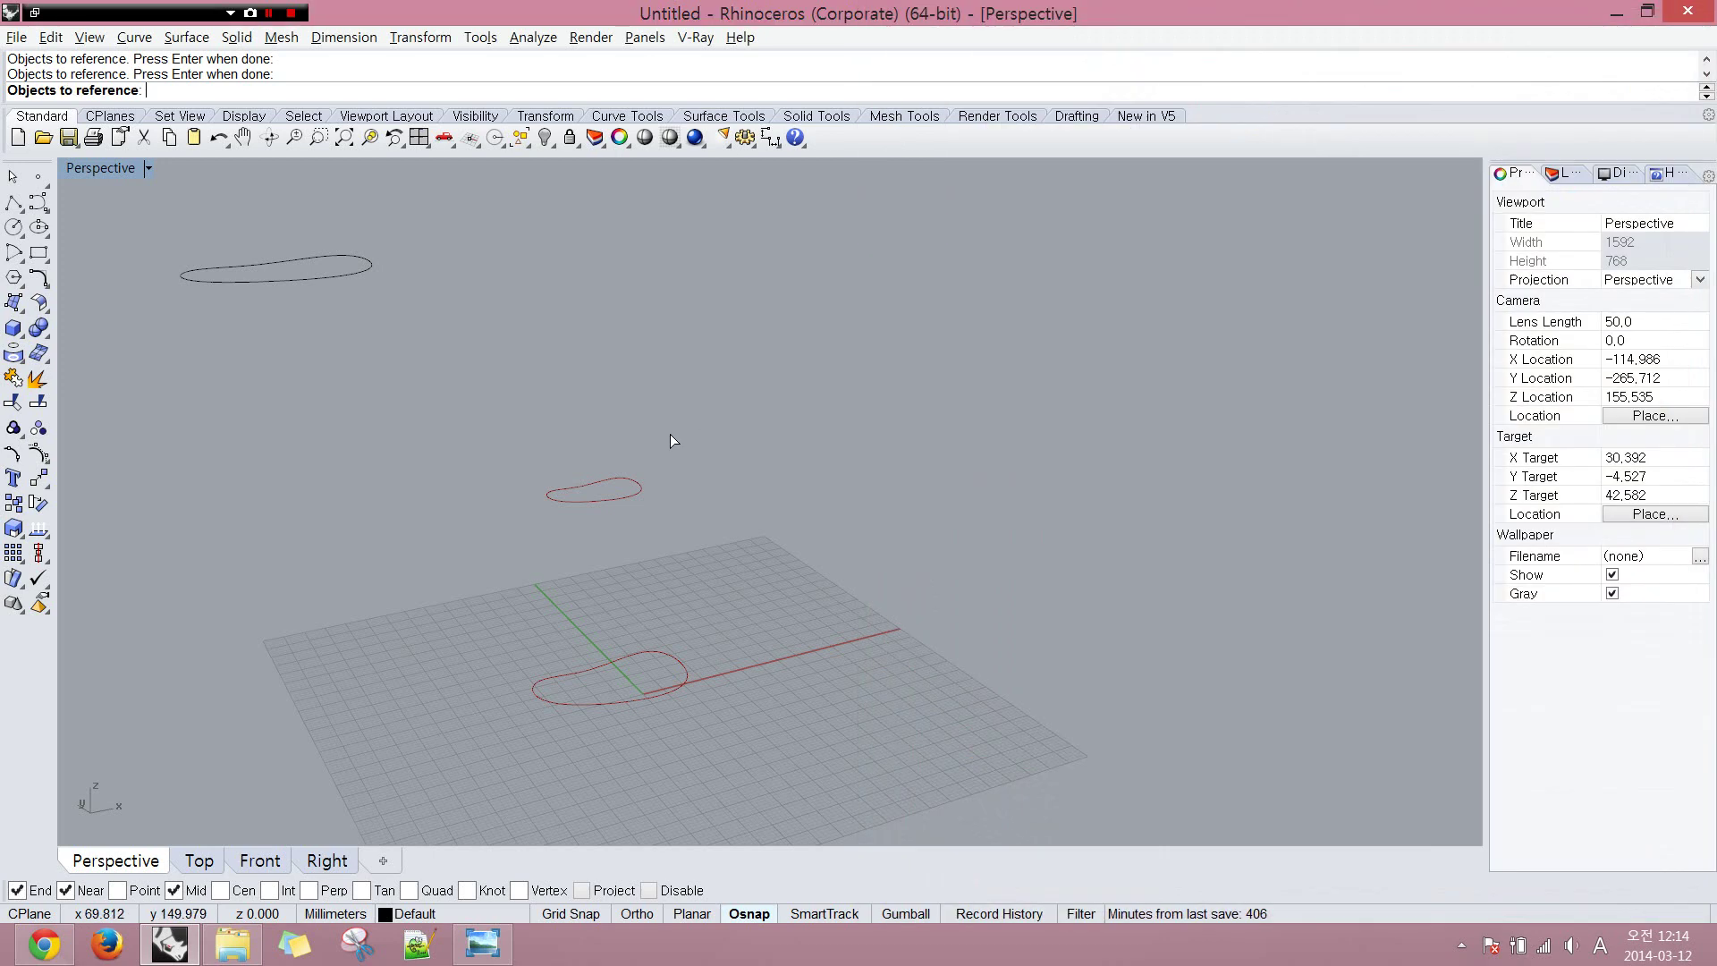
click(549, 493)
drag(426, 223, 174, 348)
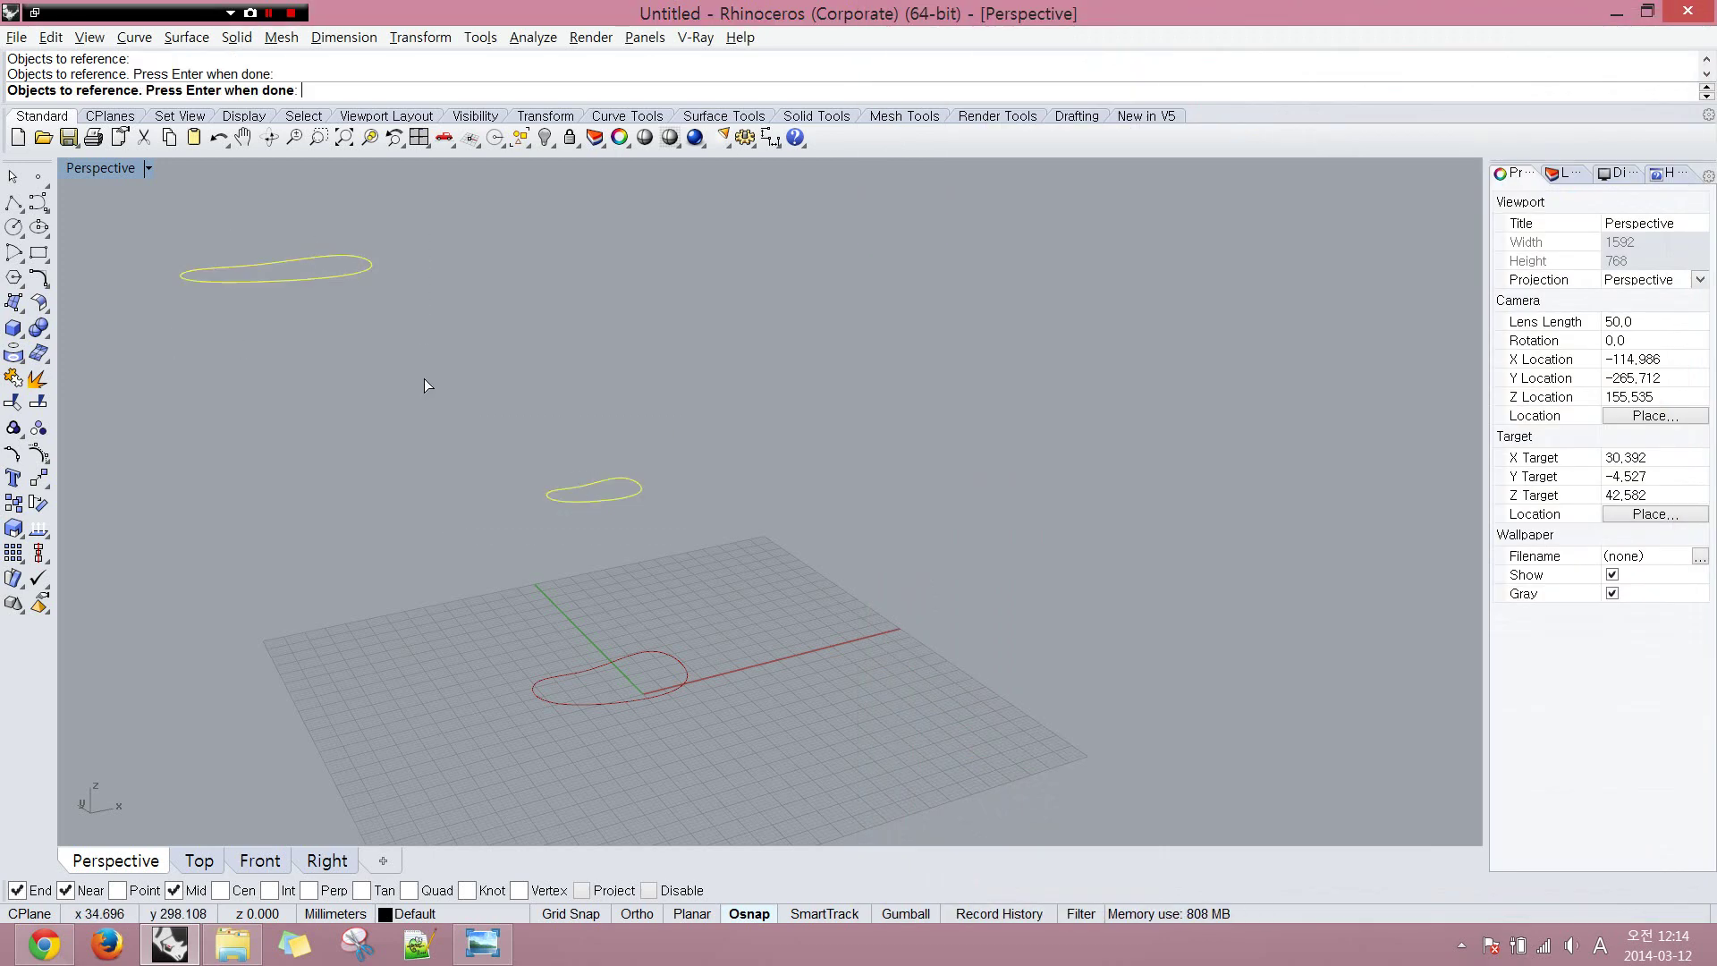
key(Return)
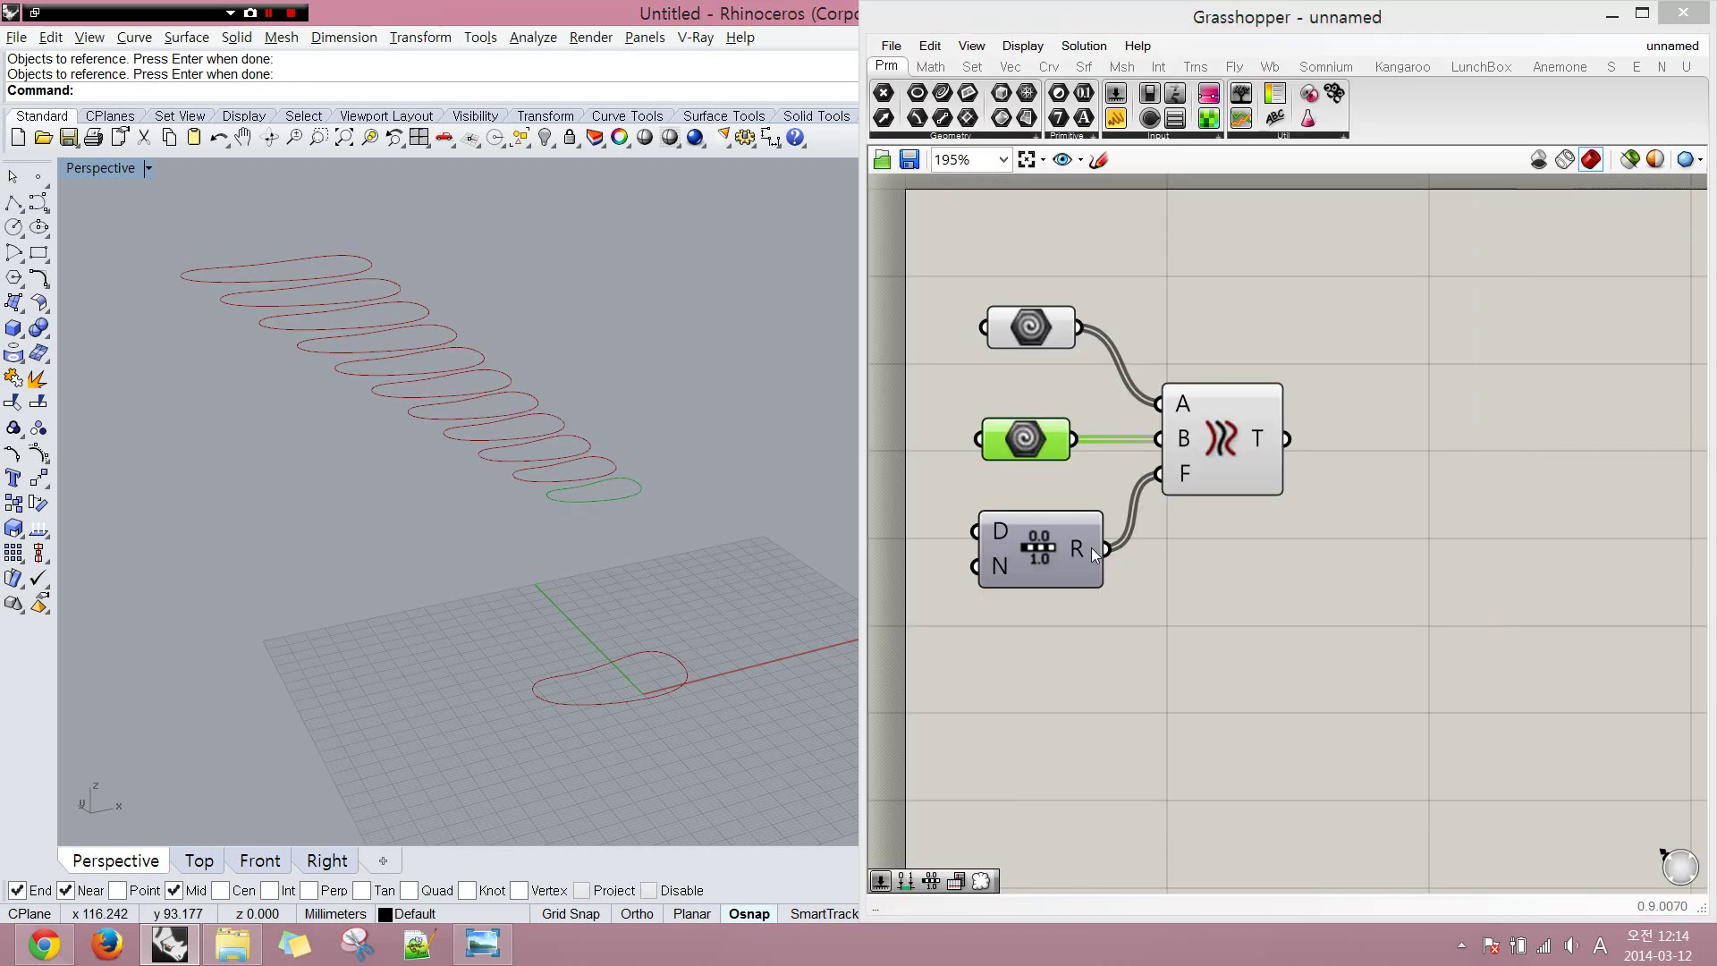
- Move the Tween Curve component slightly farther away from the components feeding it
drag(1189, 474, 1238, 470)
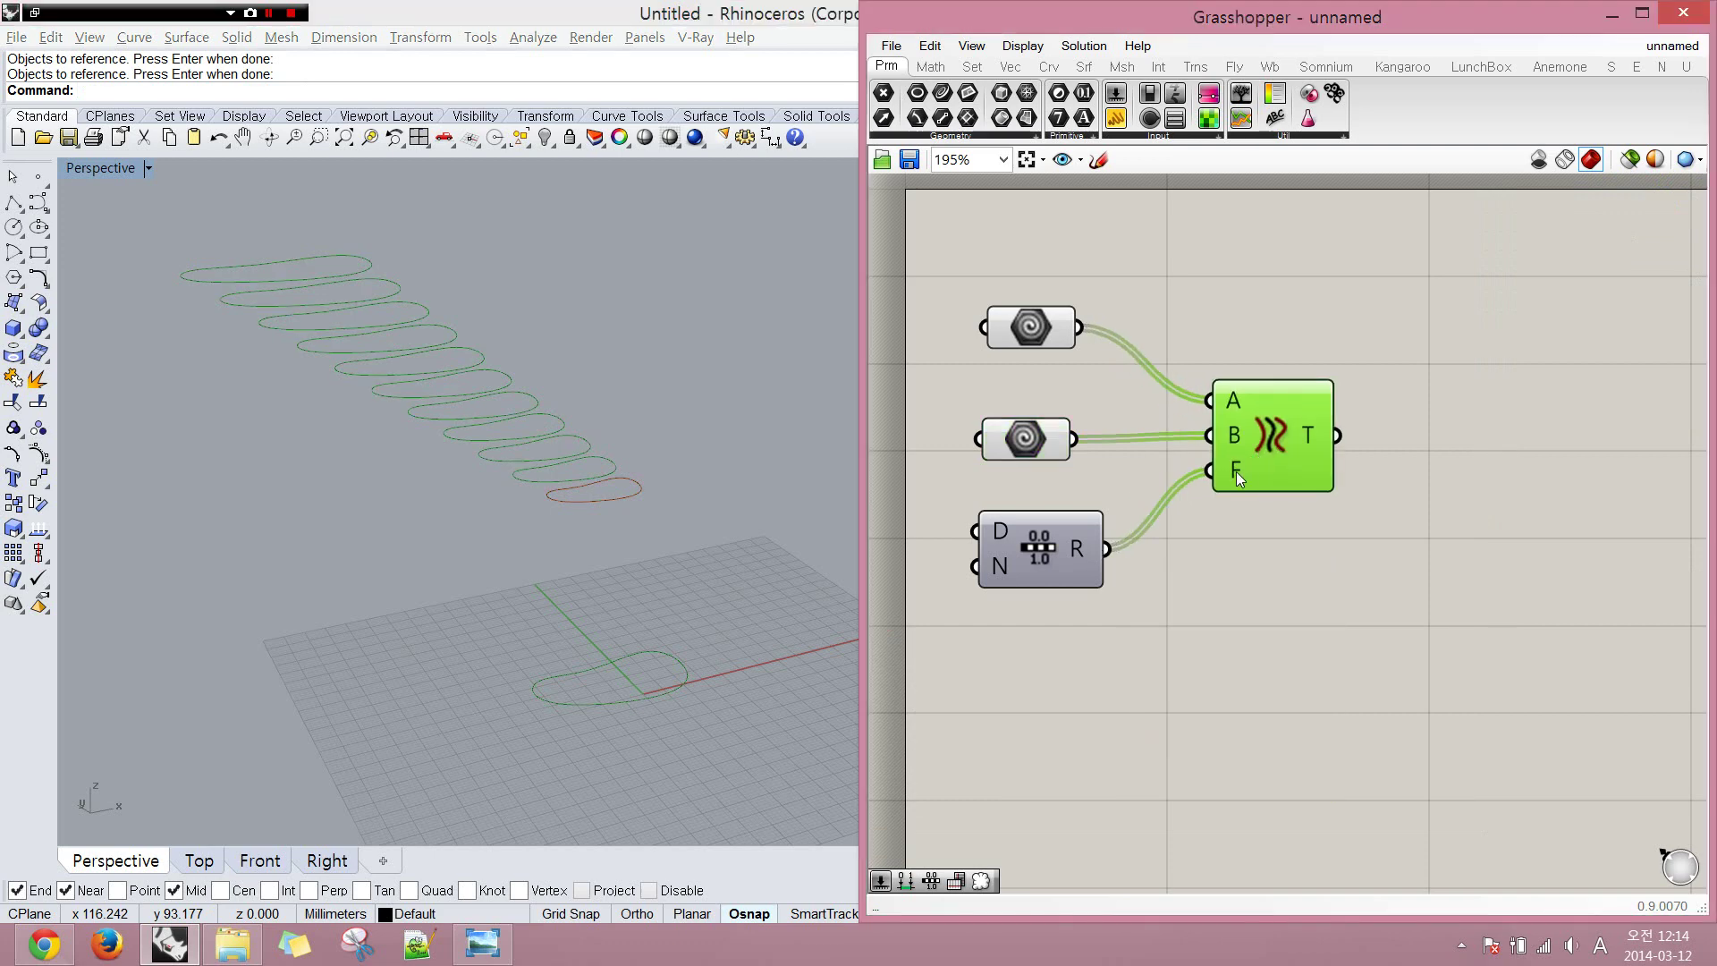
right_click(1236, 470)
click(1190, 621)
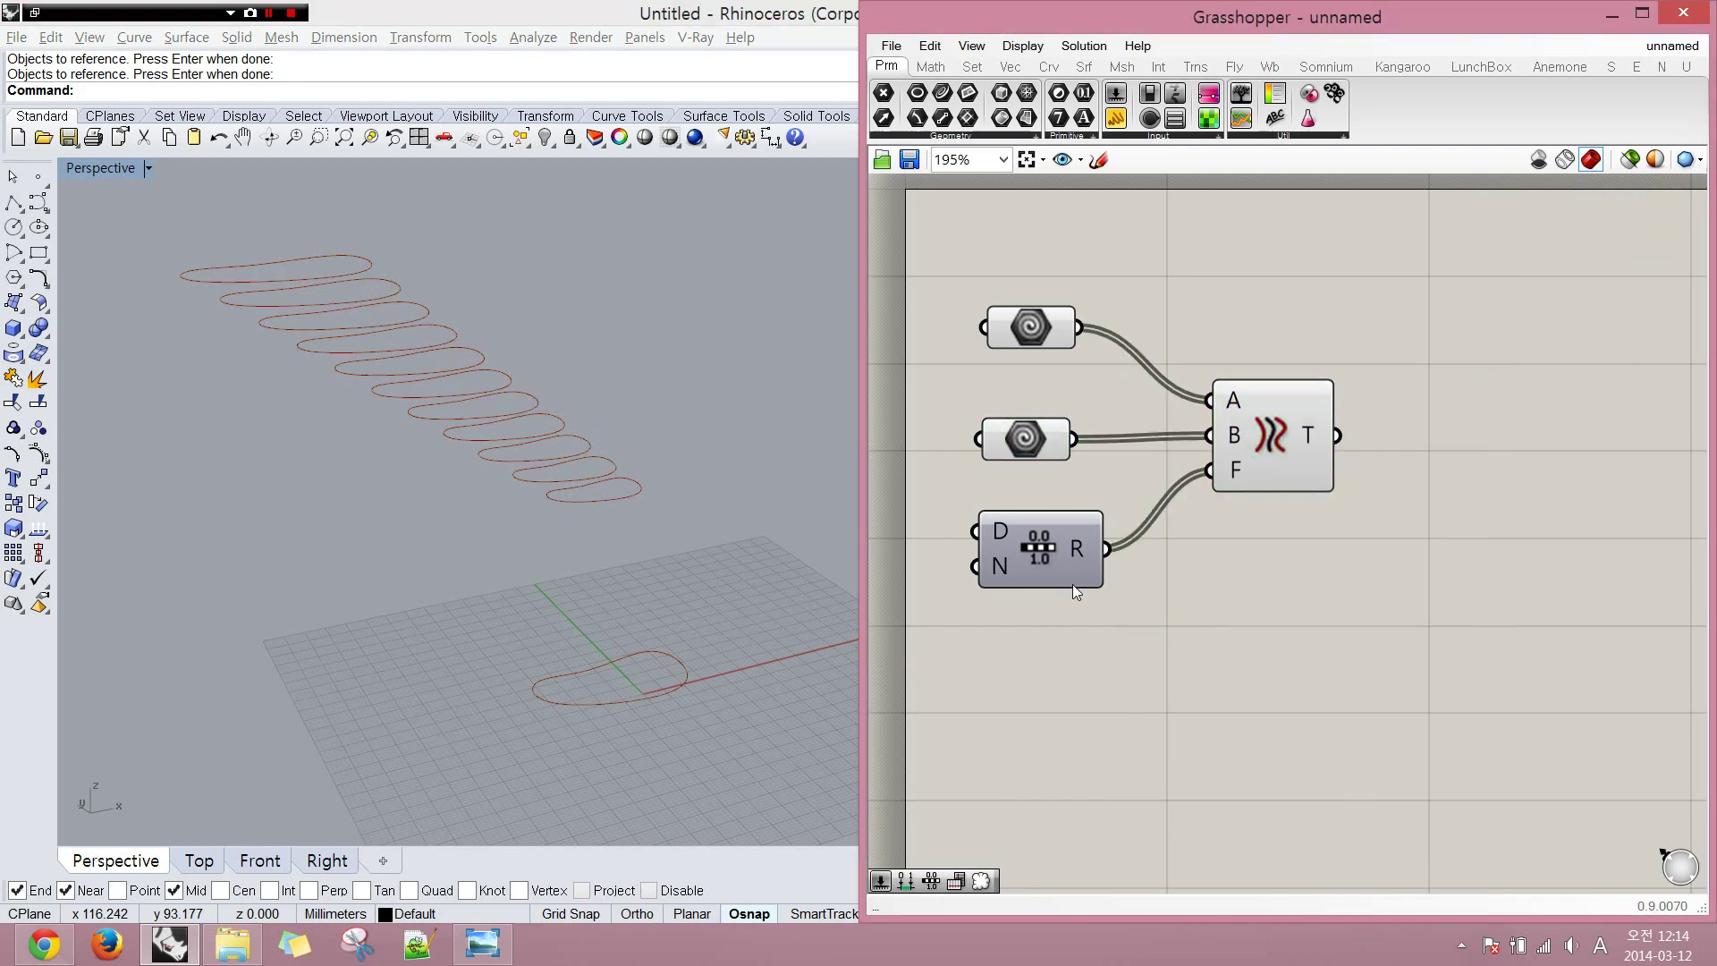
- Graft the R output of the Range component feeding the Tween Curve's factor input
right_click(1089, 549)
click(1153, 652)
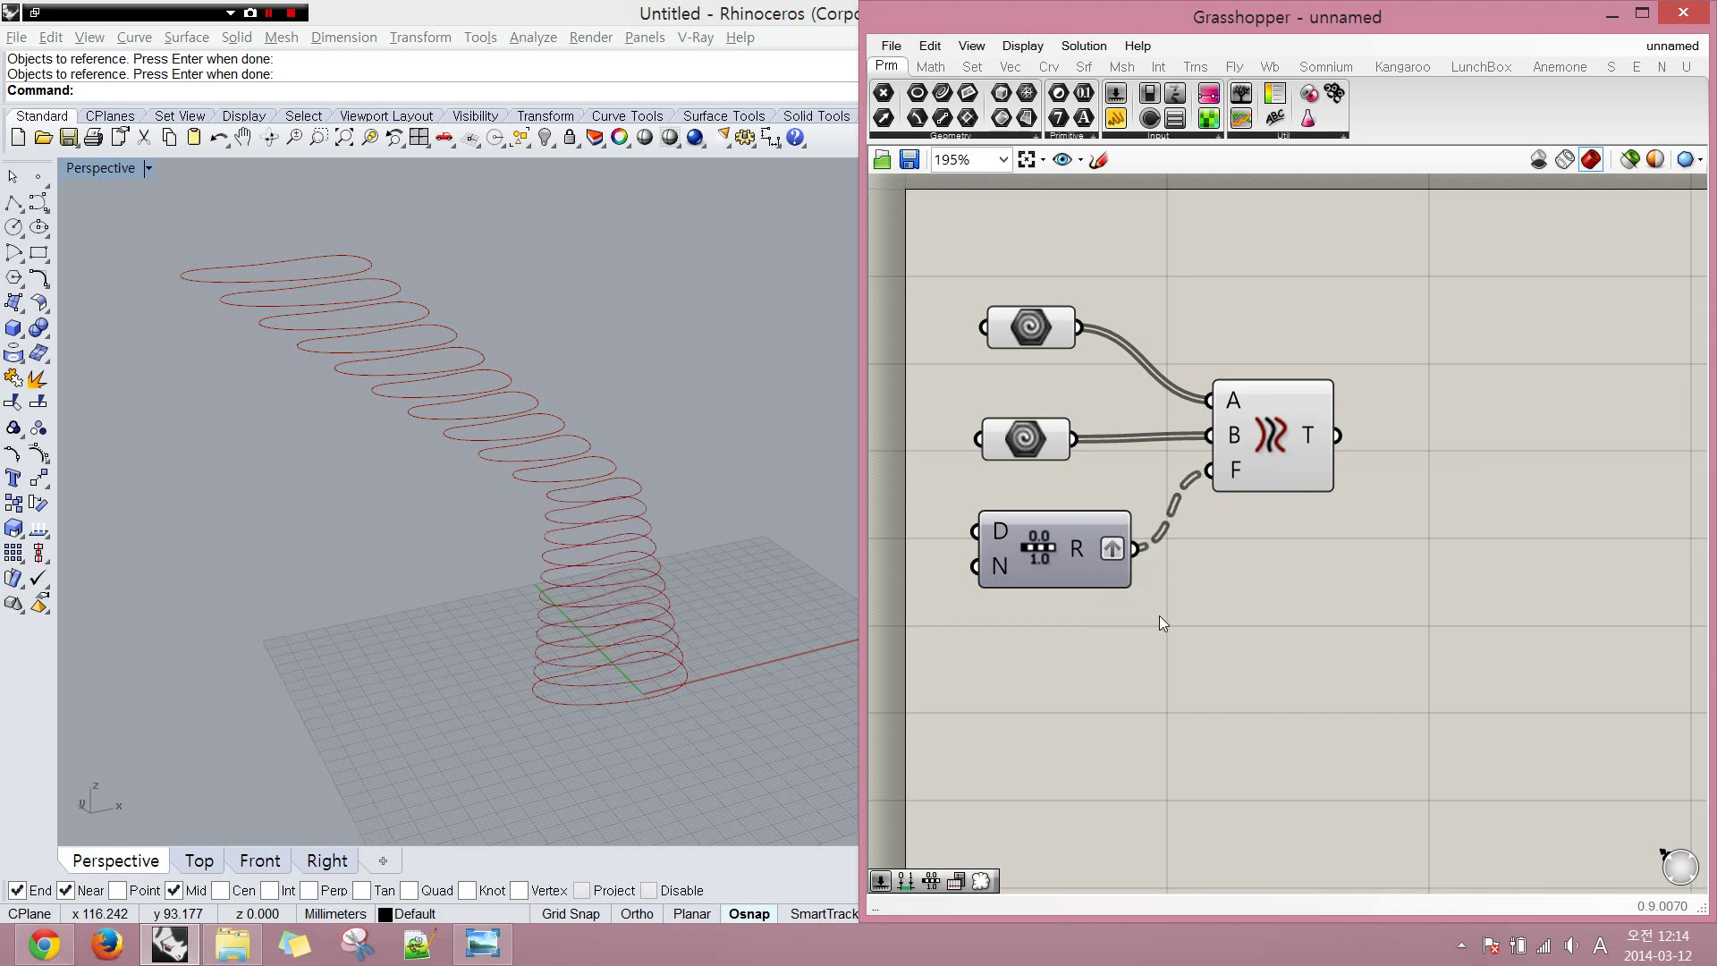
right_drag(766, 602, 726, 593)
- Examine the two groups of tweened curves and the data branches of the Tween Curve's T output
drag(682, 480, 714, 641)
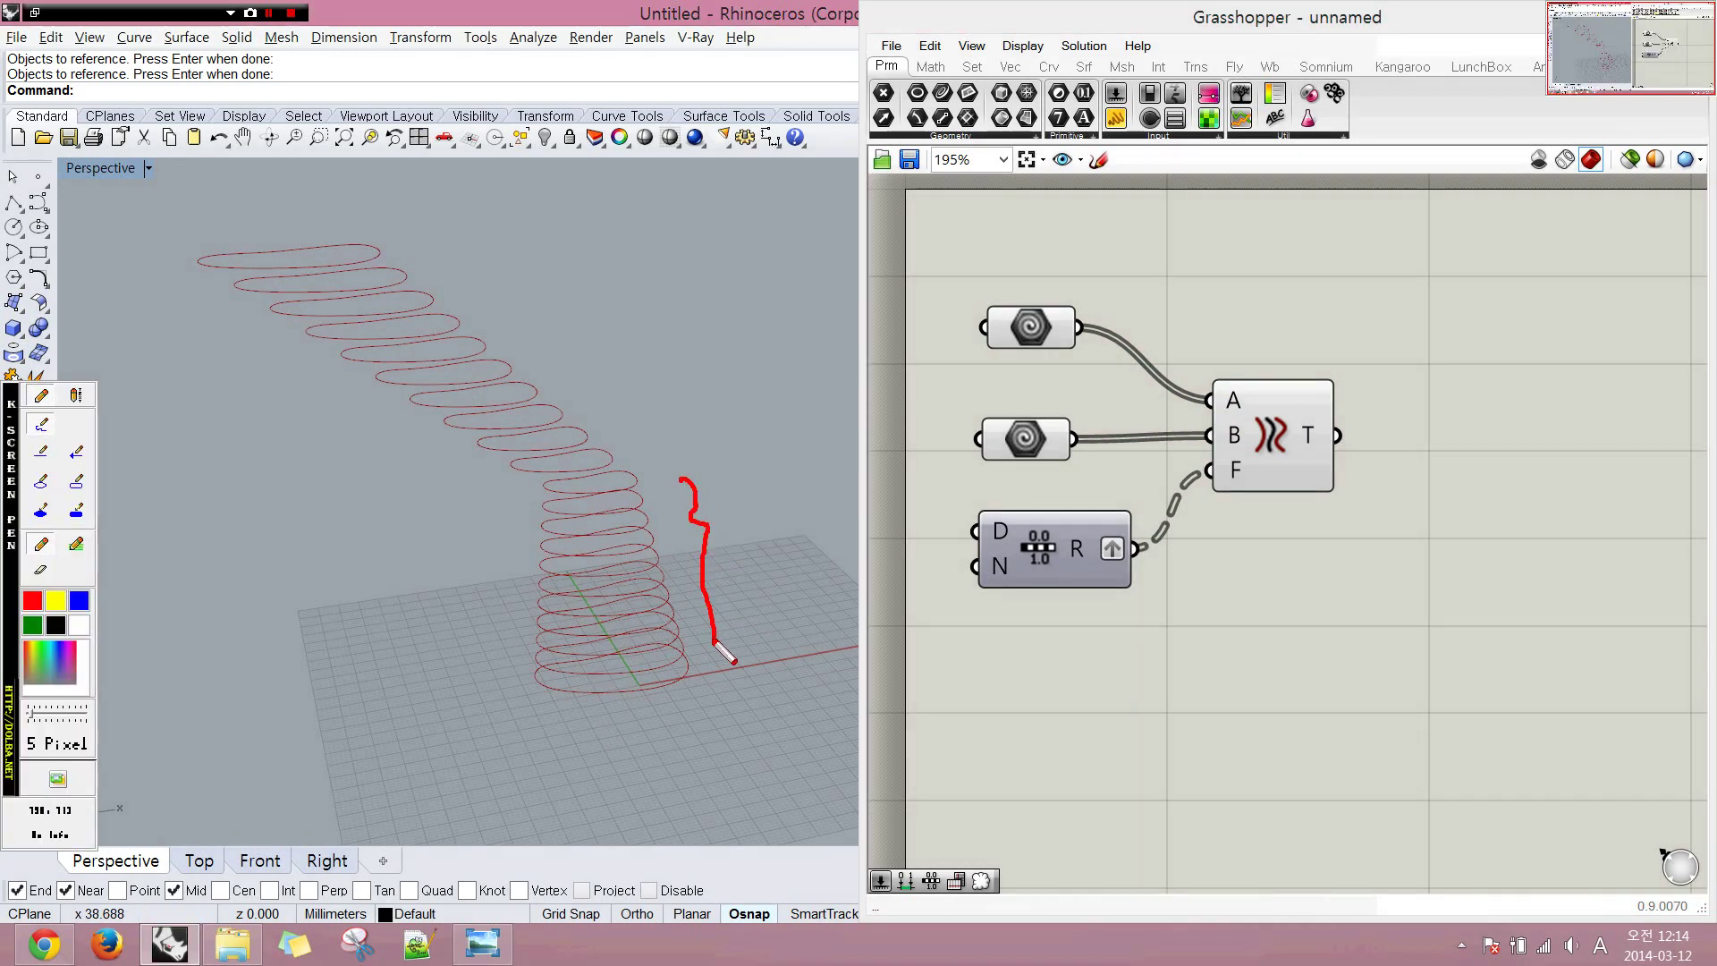
mouse_move(458, 246)
mouse_down()
mouse_move(583, 365)
mouse_move(610, 424)
mouse_up()
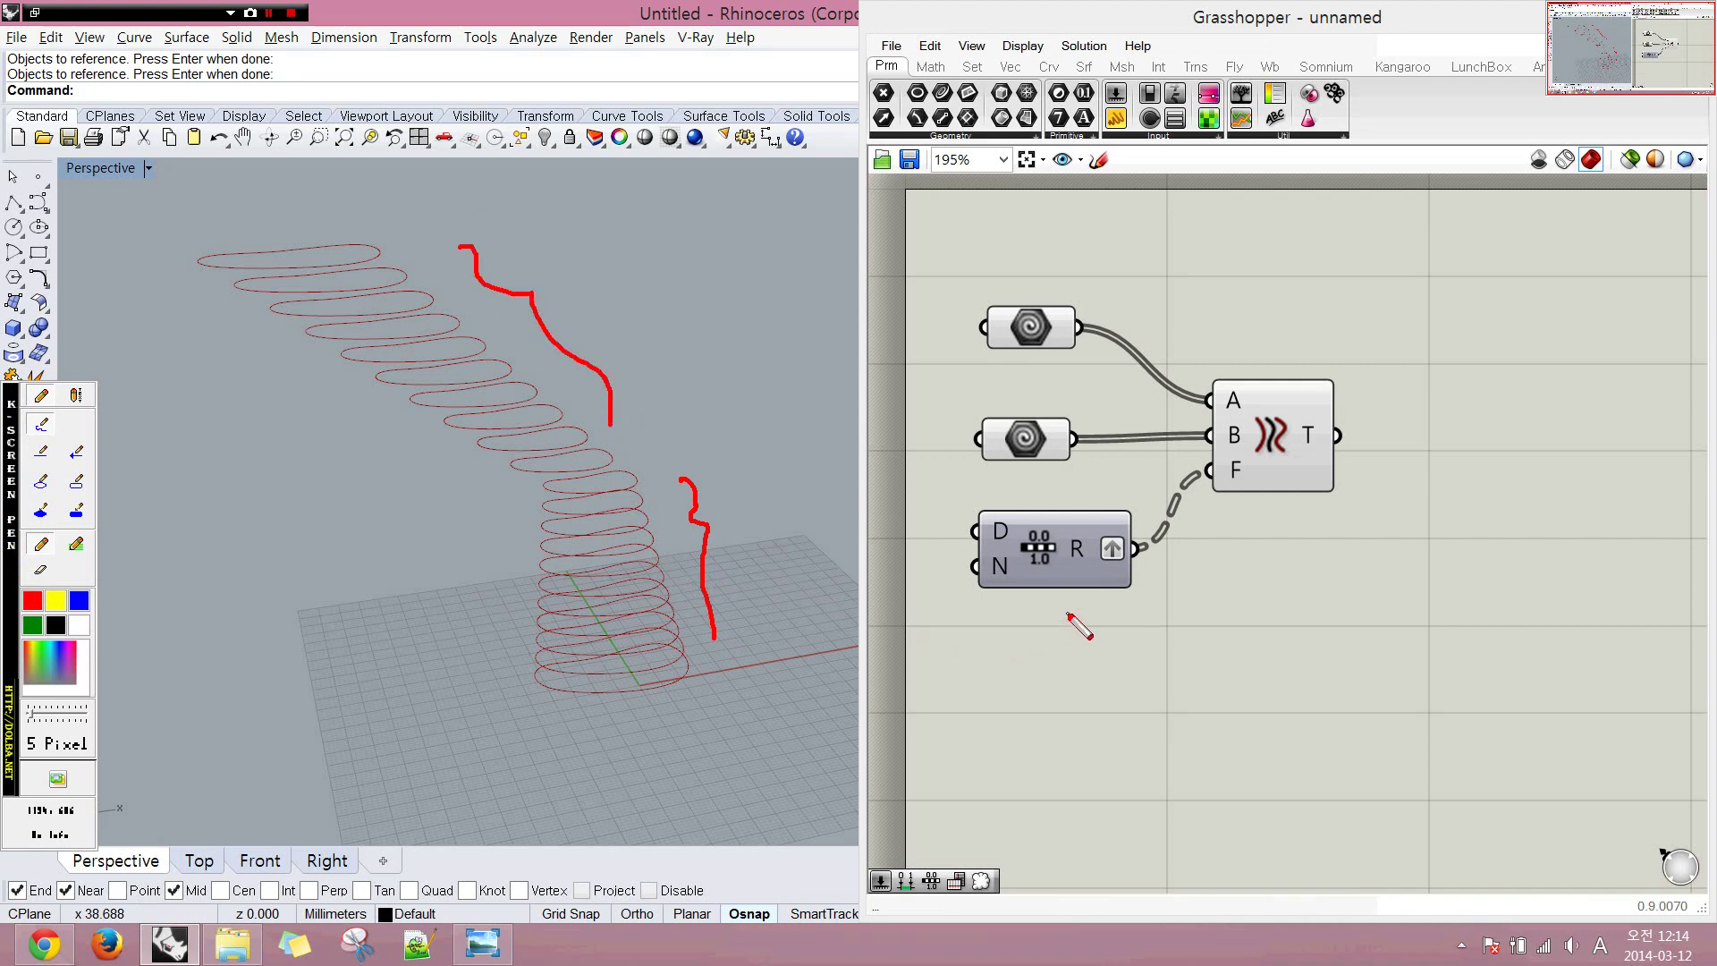
key(Escape)
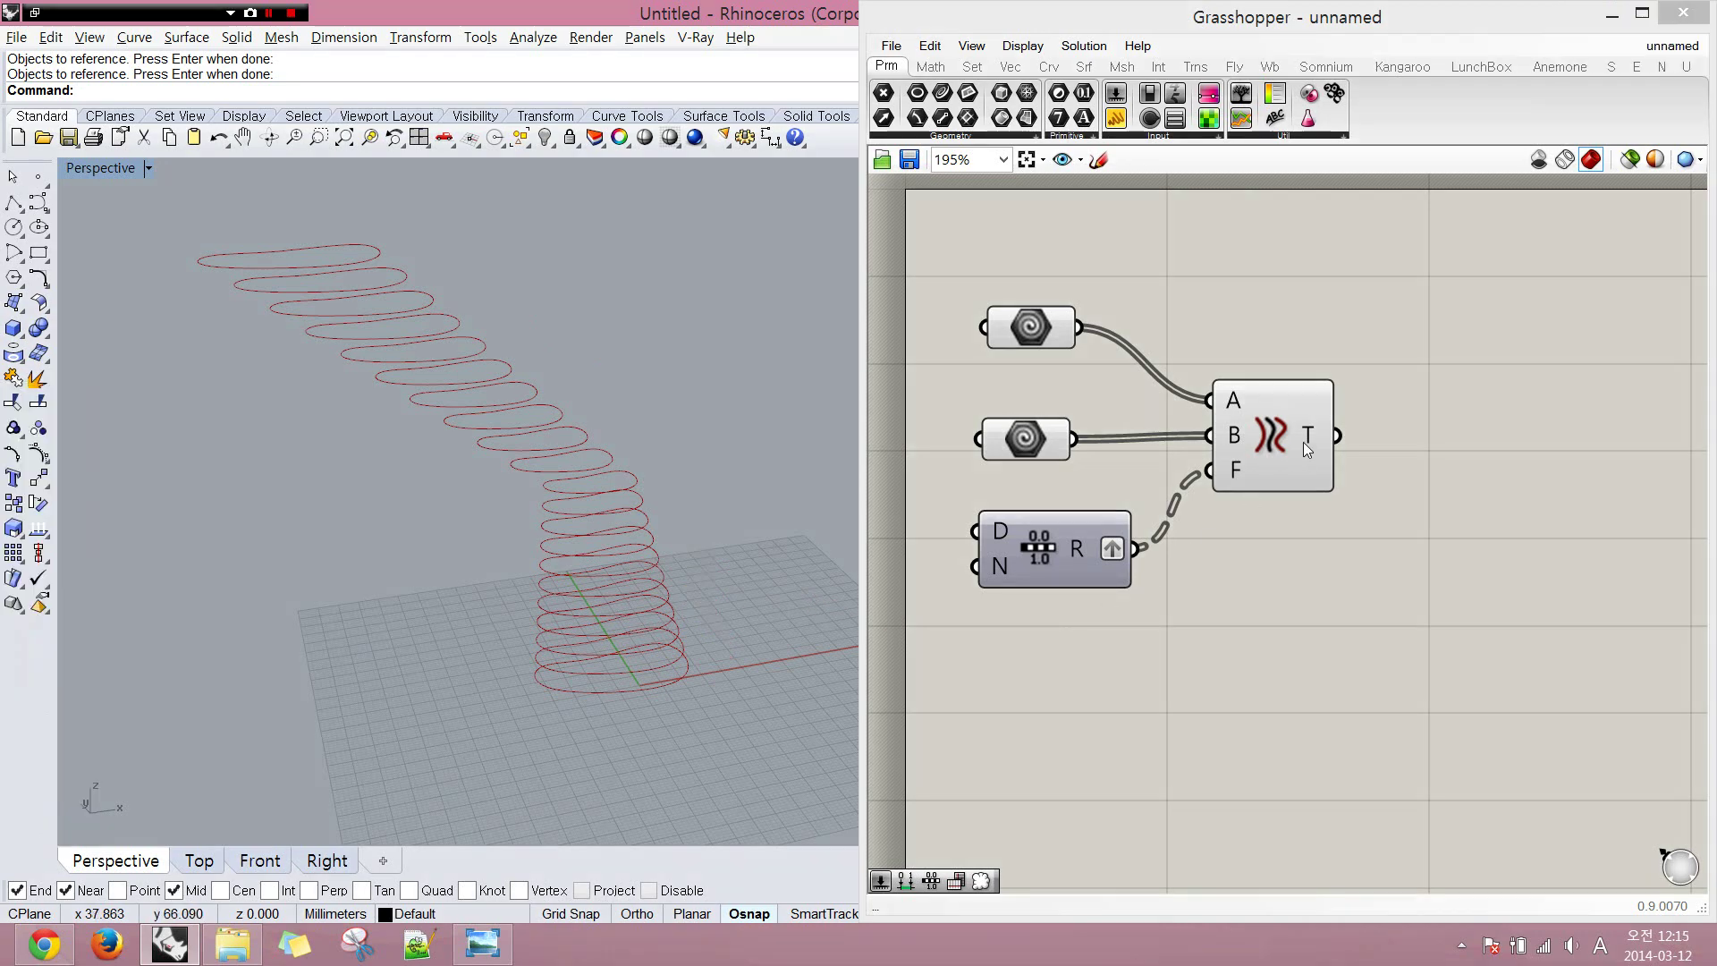
mouse_move(1302, 442)
key(F9)
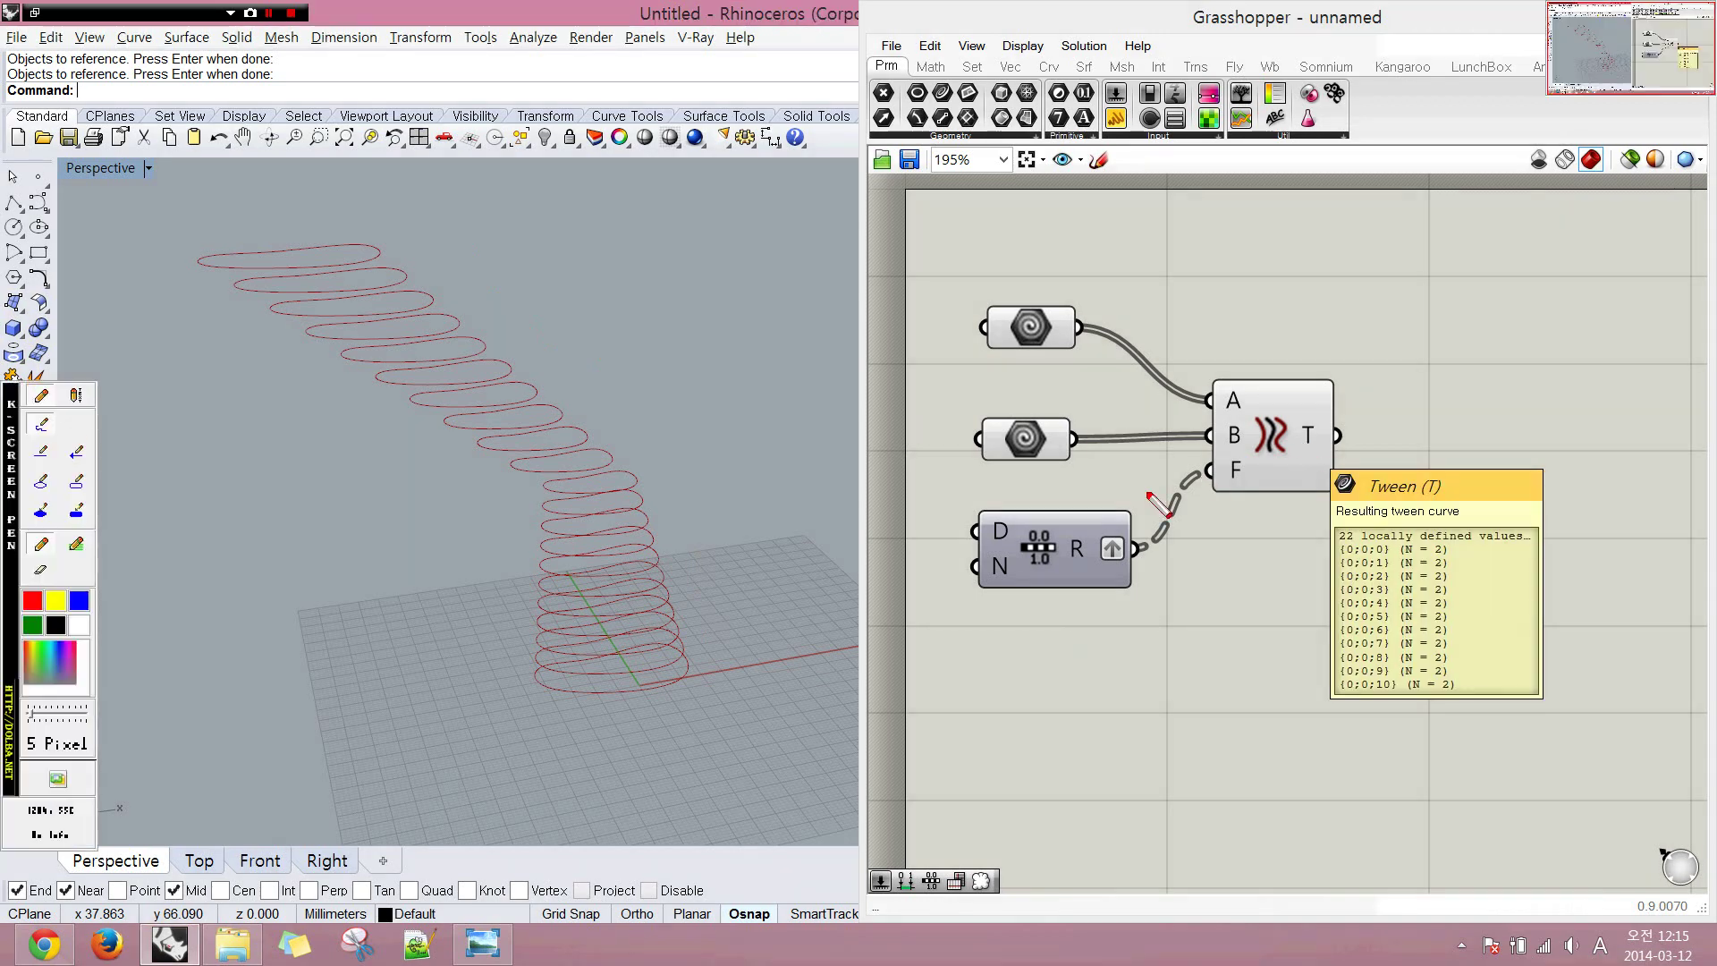
click(77, 481)
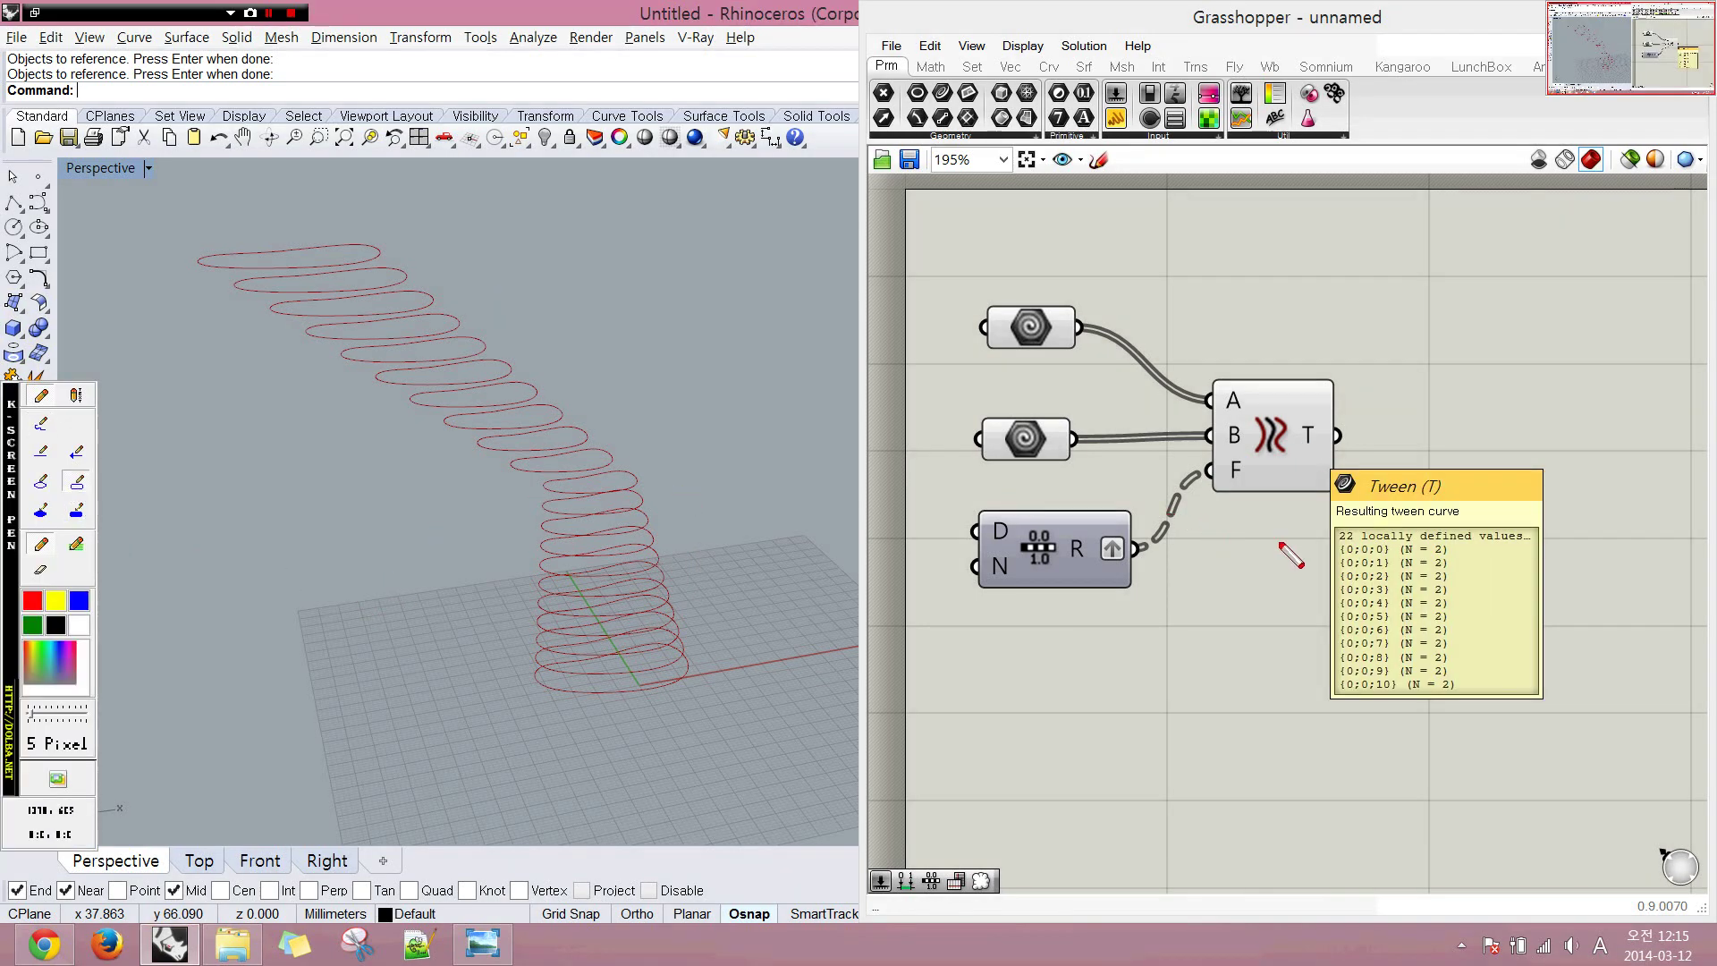
drag(1398, 541, 1461, 708)
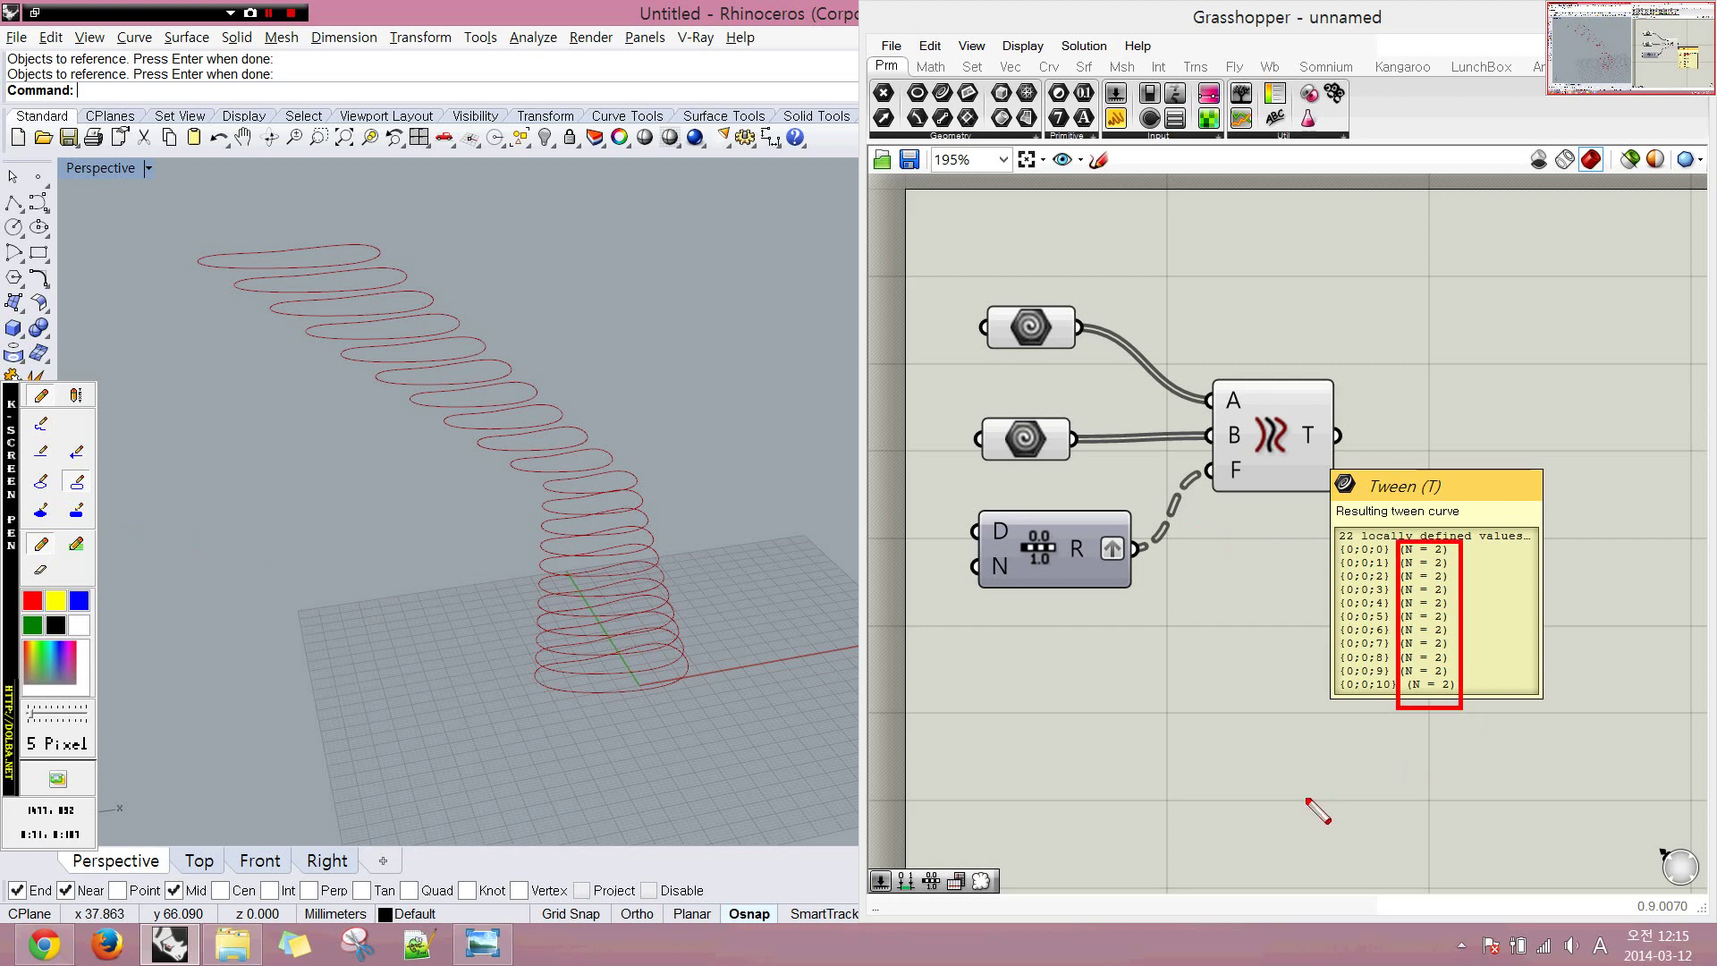
click(41, 424)
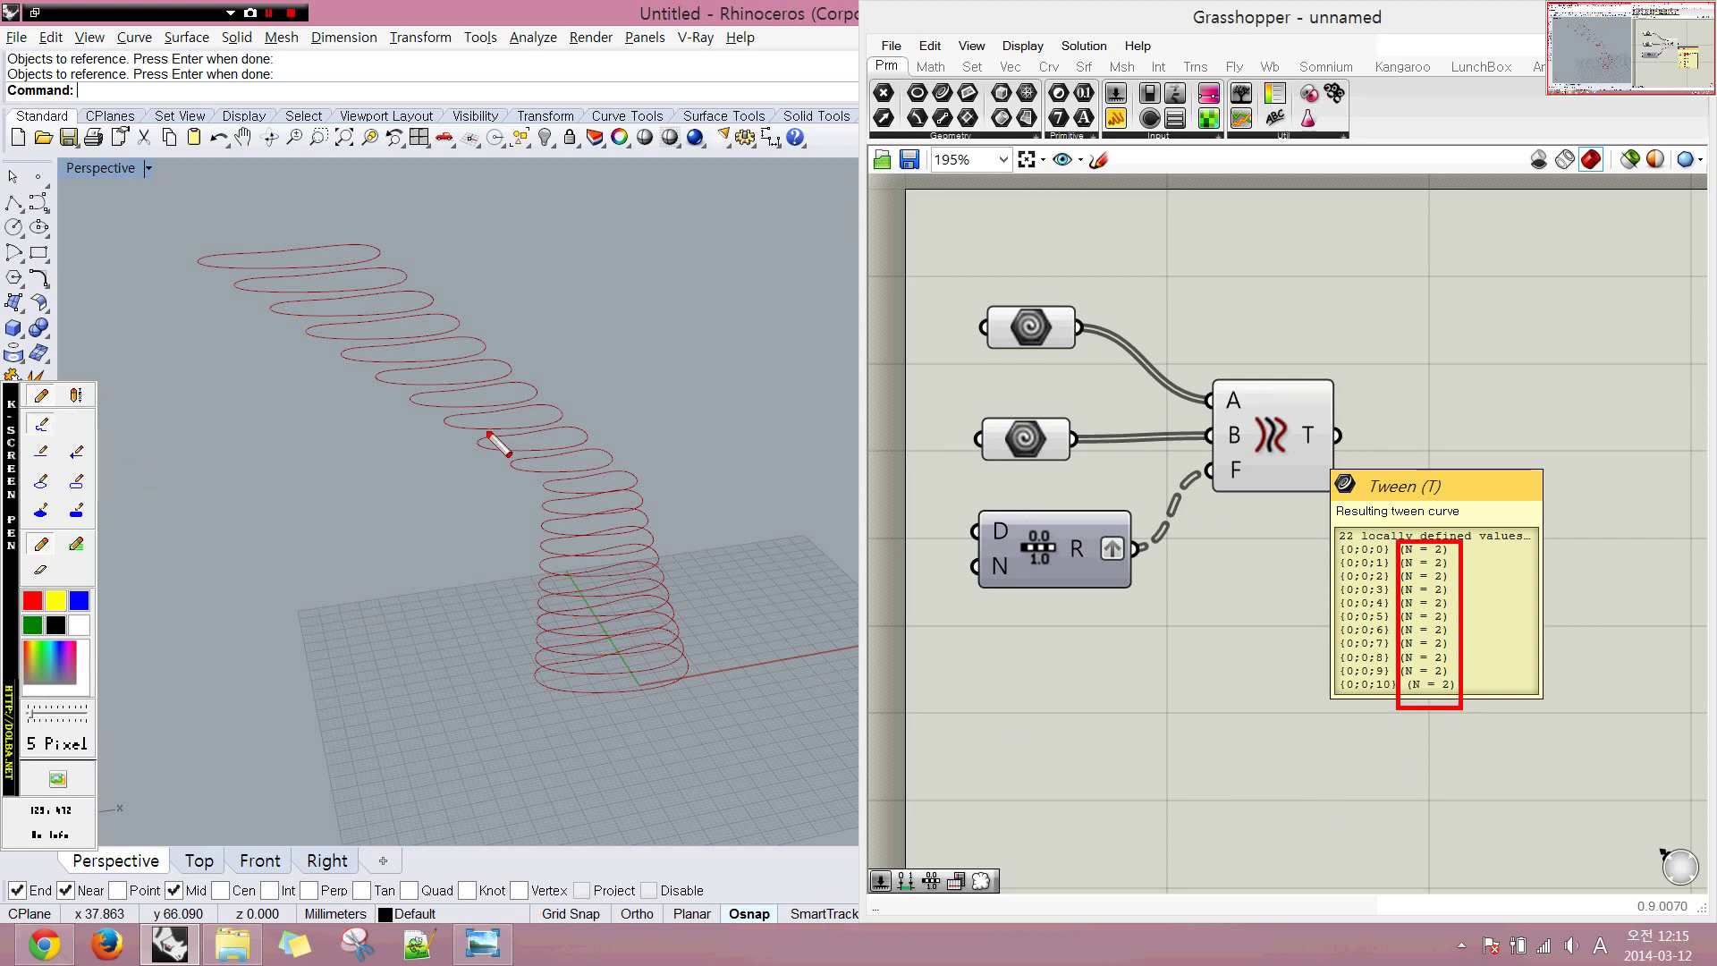
mouse_move(723, 604)
mouse_down()
mouse_move(692, 652)
mouse_move(712, 650)
mouse_up()
drag(640, 431, 622, 454)
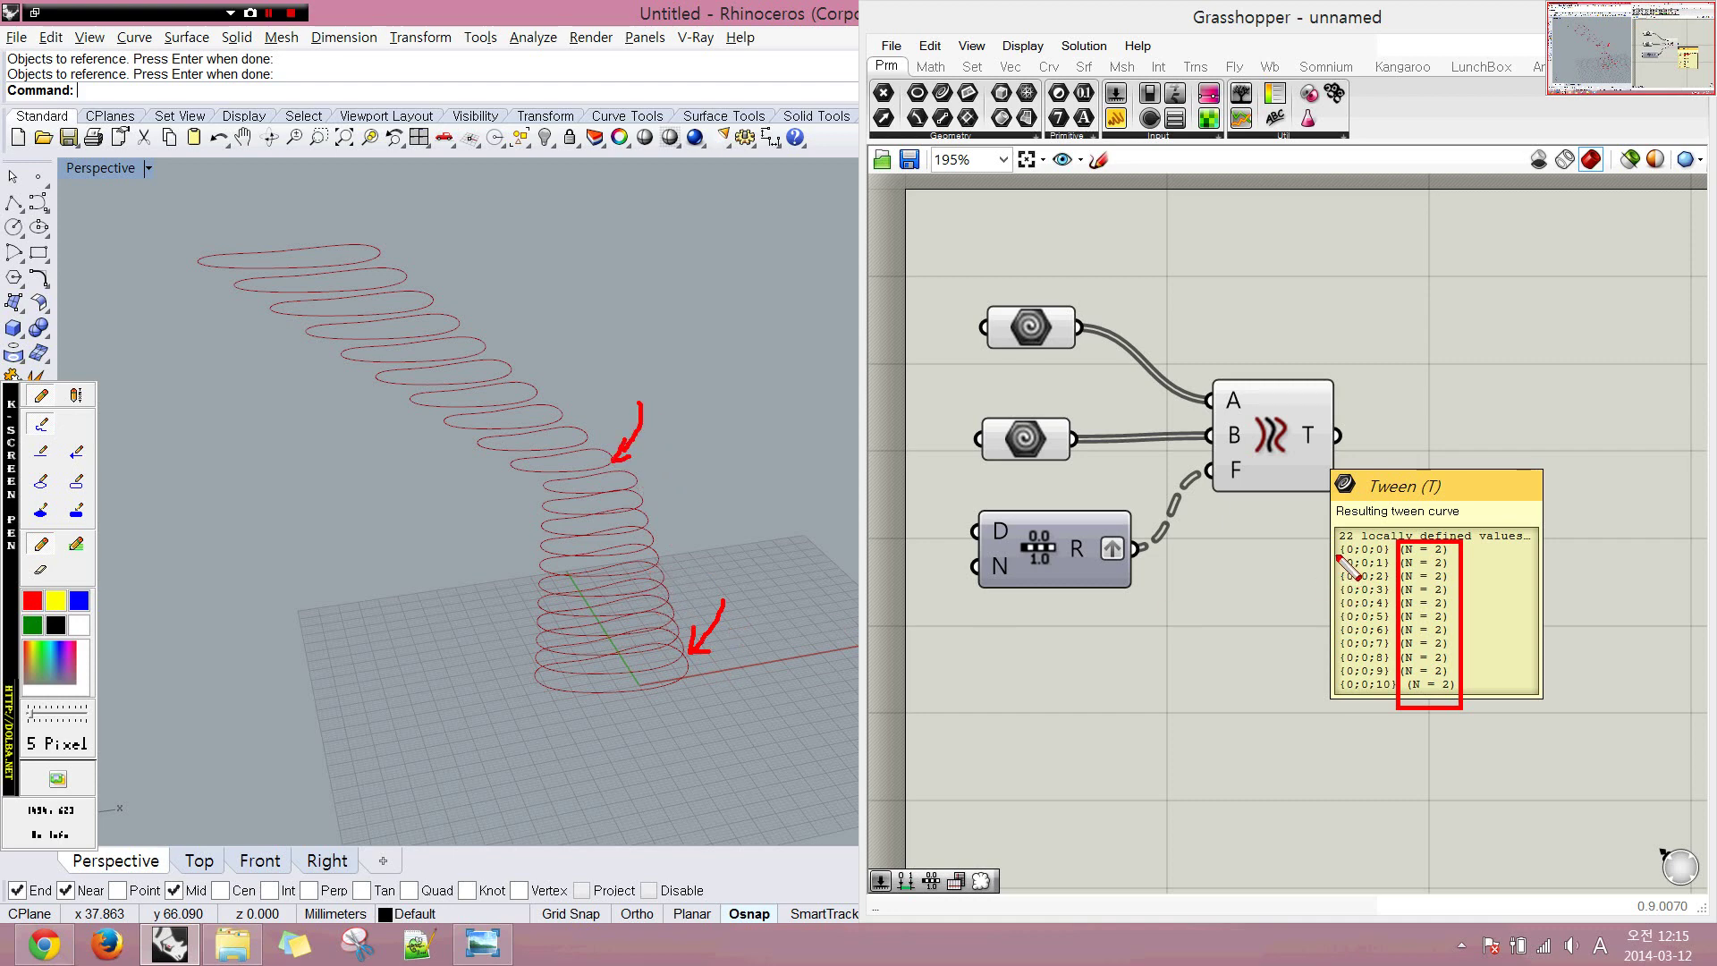
drag(1336, 556, 1386, 566)
mouse_move(494, 609)
mouse_down()
mouse_move(511, 636)
mouse_move(528, 620)
mouse_up()
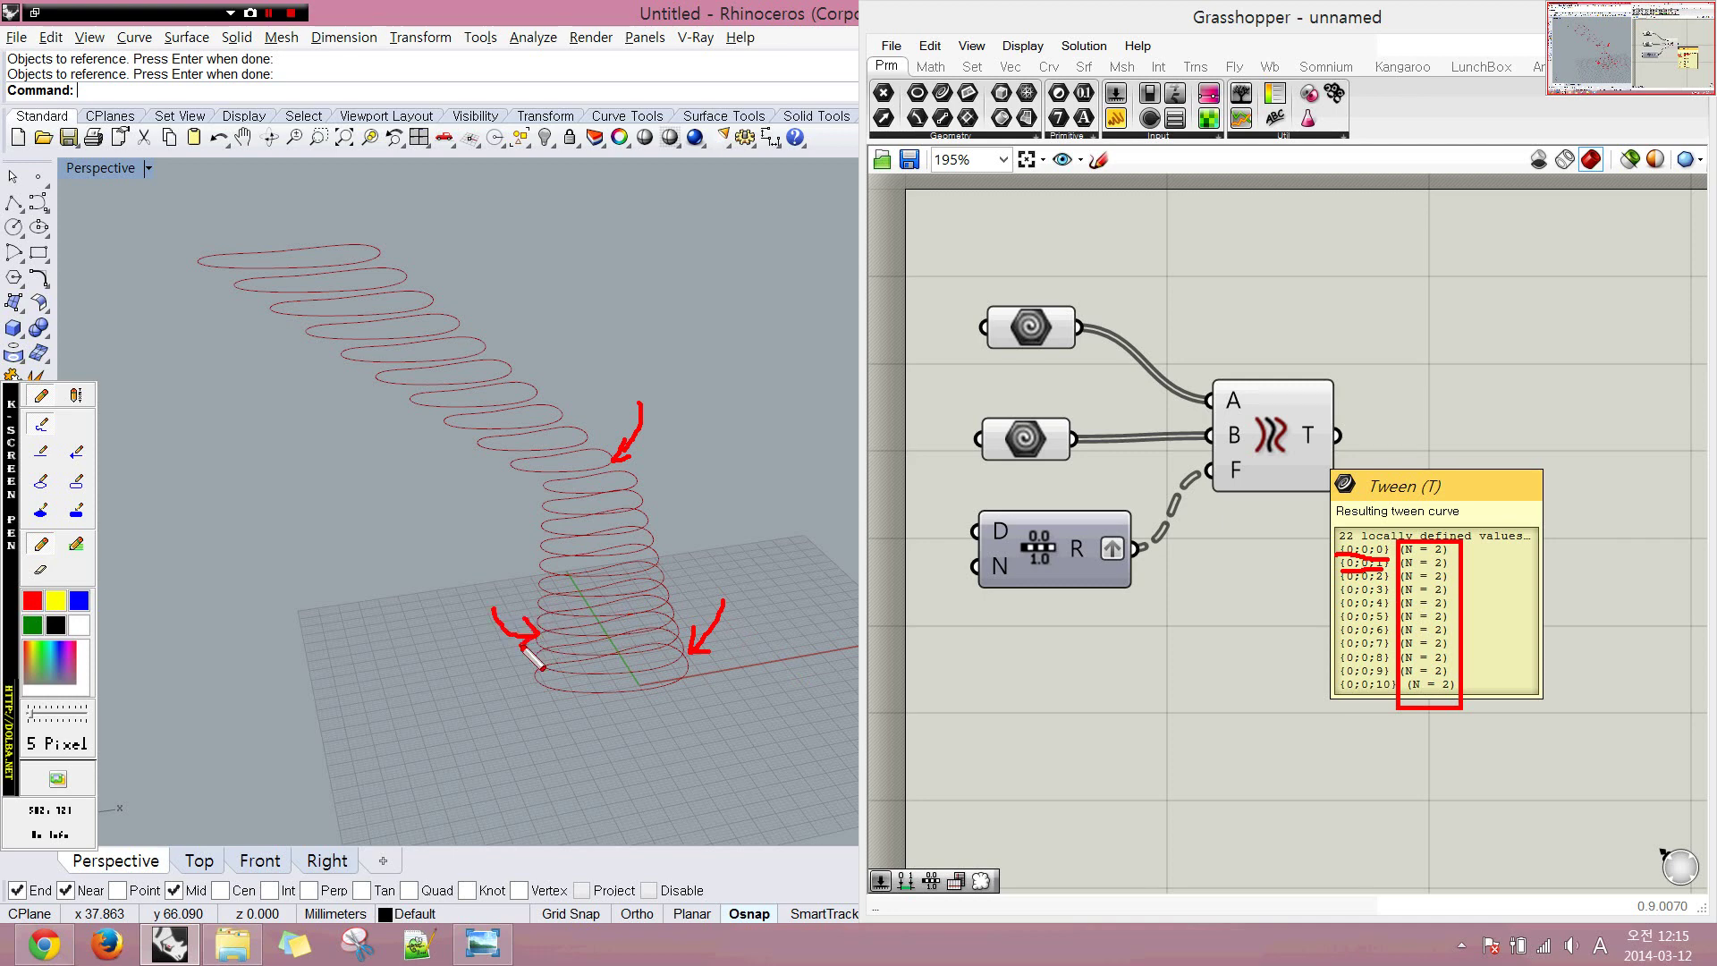
drag(446, 453, 485, 454)
drag(739, 633, 777, 633)
drag(674, 426, 701, 427)
mouse_move(728, 592)
mouse_down()
mouse_move(760, 592)
mouse_move(712, 518)
mouse_up()
mouse_move(684, 424)
mouse_down()
mouse_move(647, 350)
mouse_move(682, 360)
mouse_up()
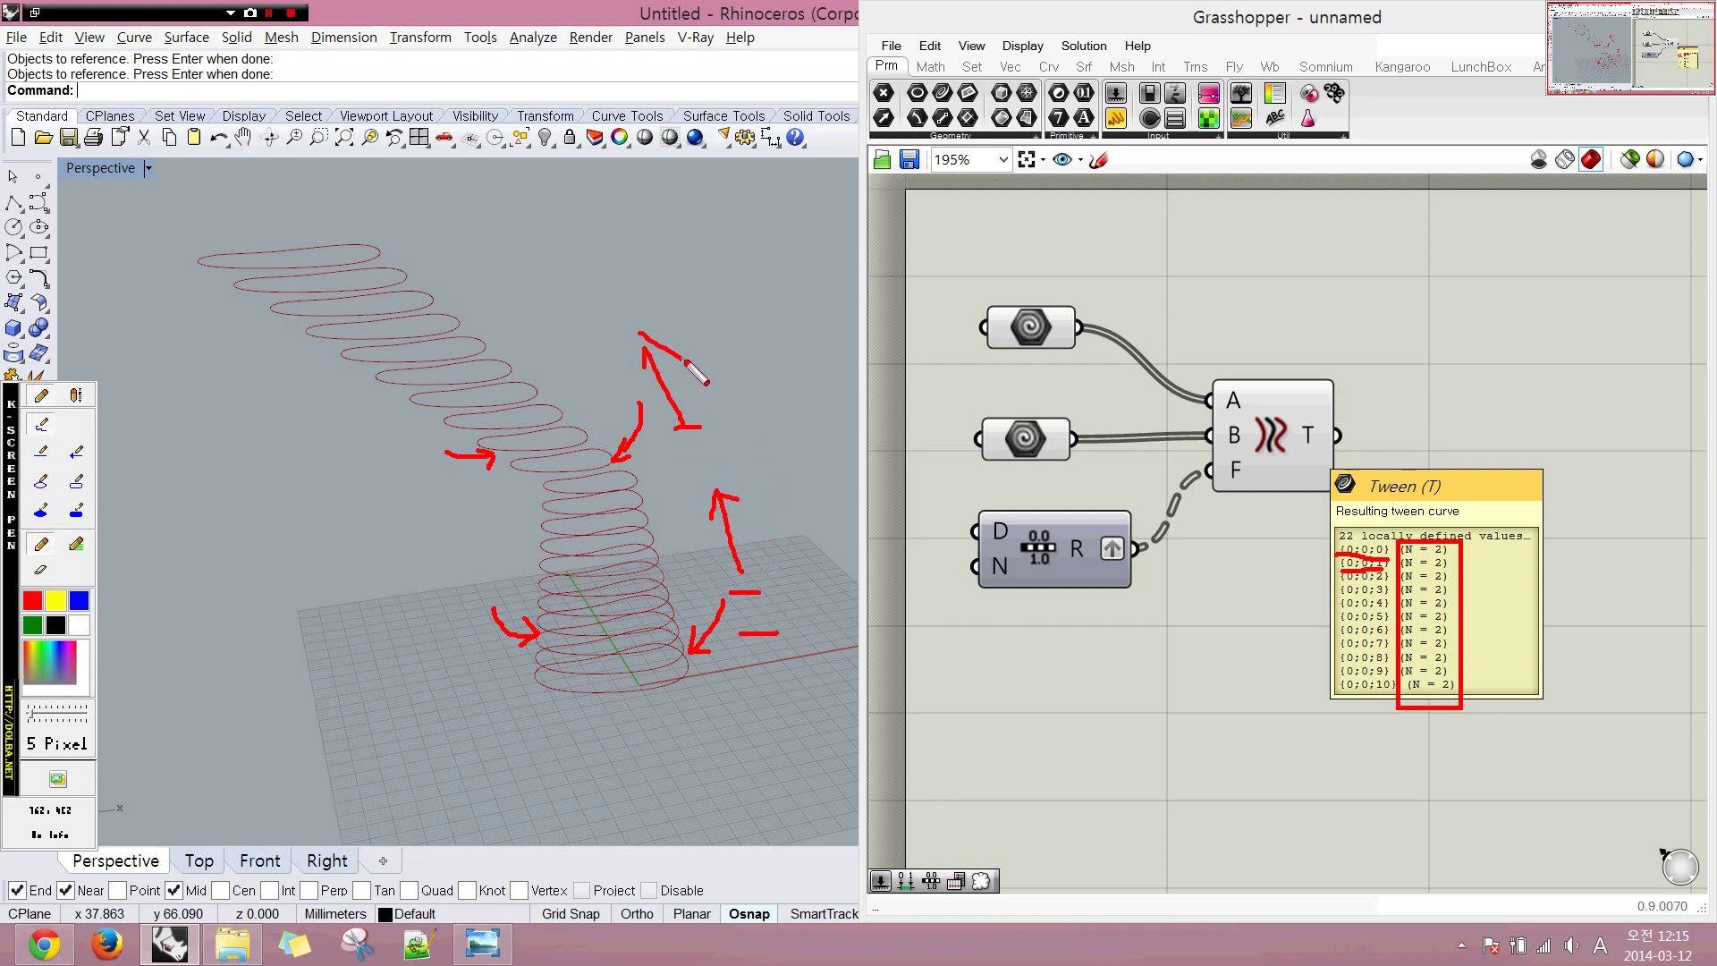
key(Escape)
- Move the Tween Curve component farther away from the Geometry parameters and the Range component
right_drag(1294, 411, 1205, 424)
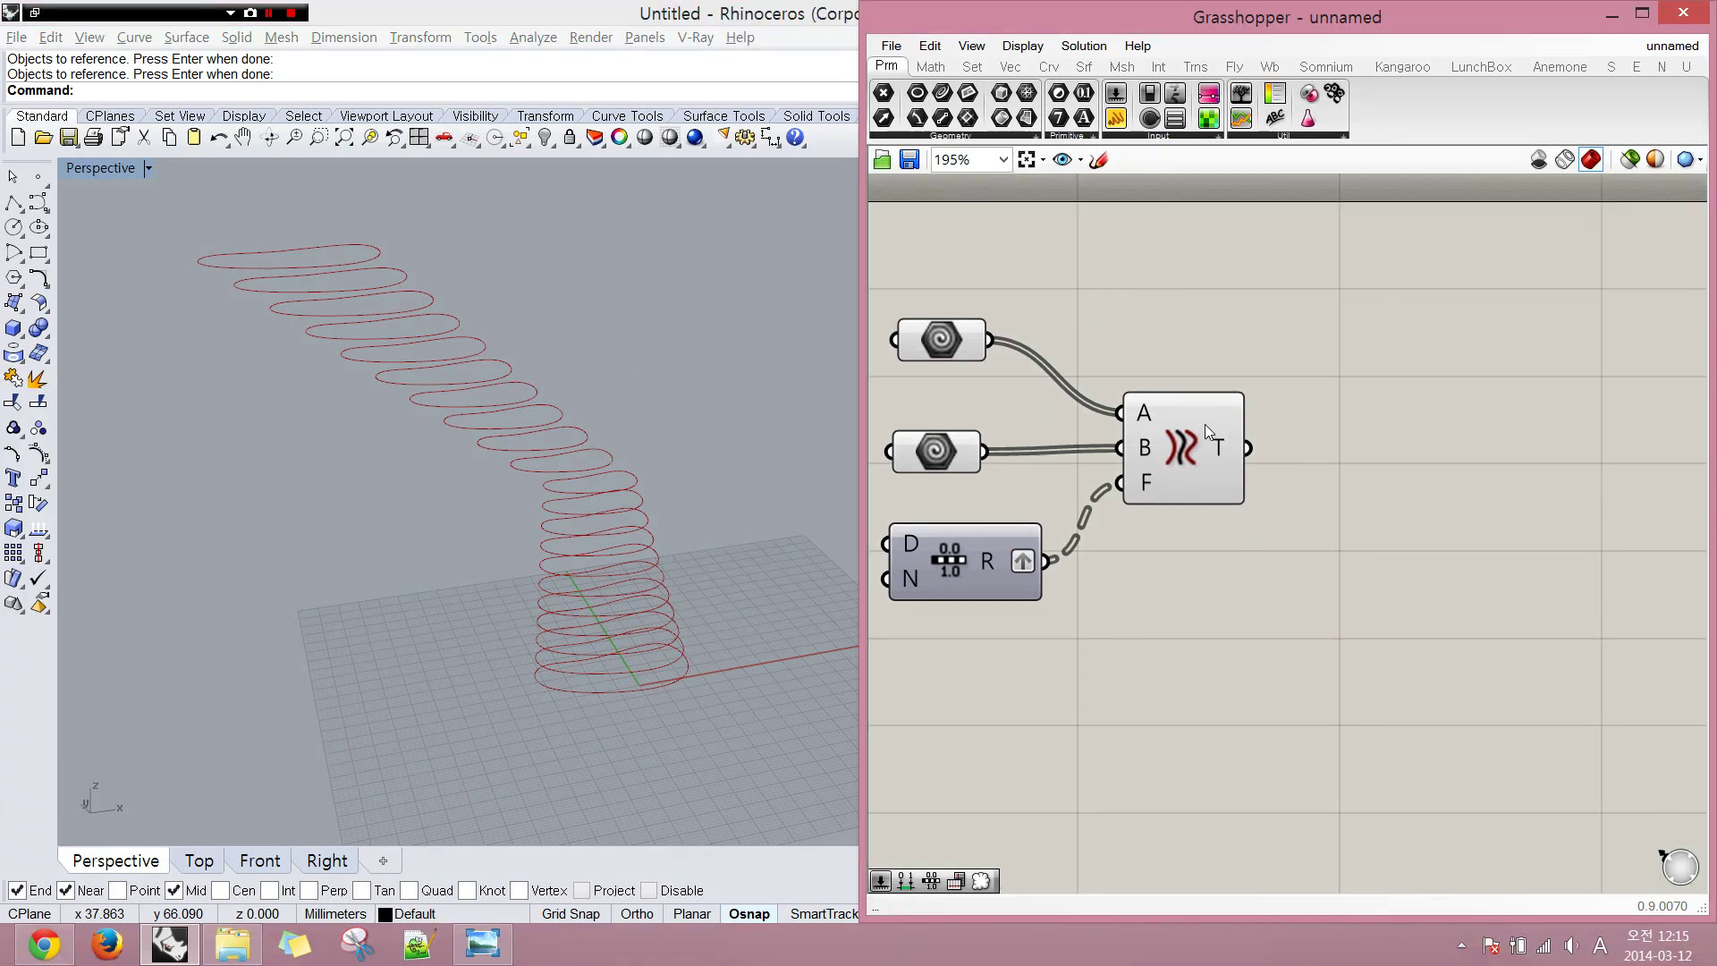
click(1194, 449)
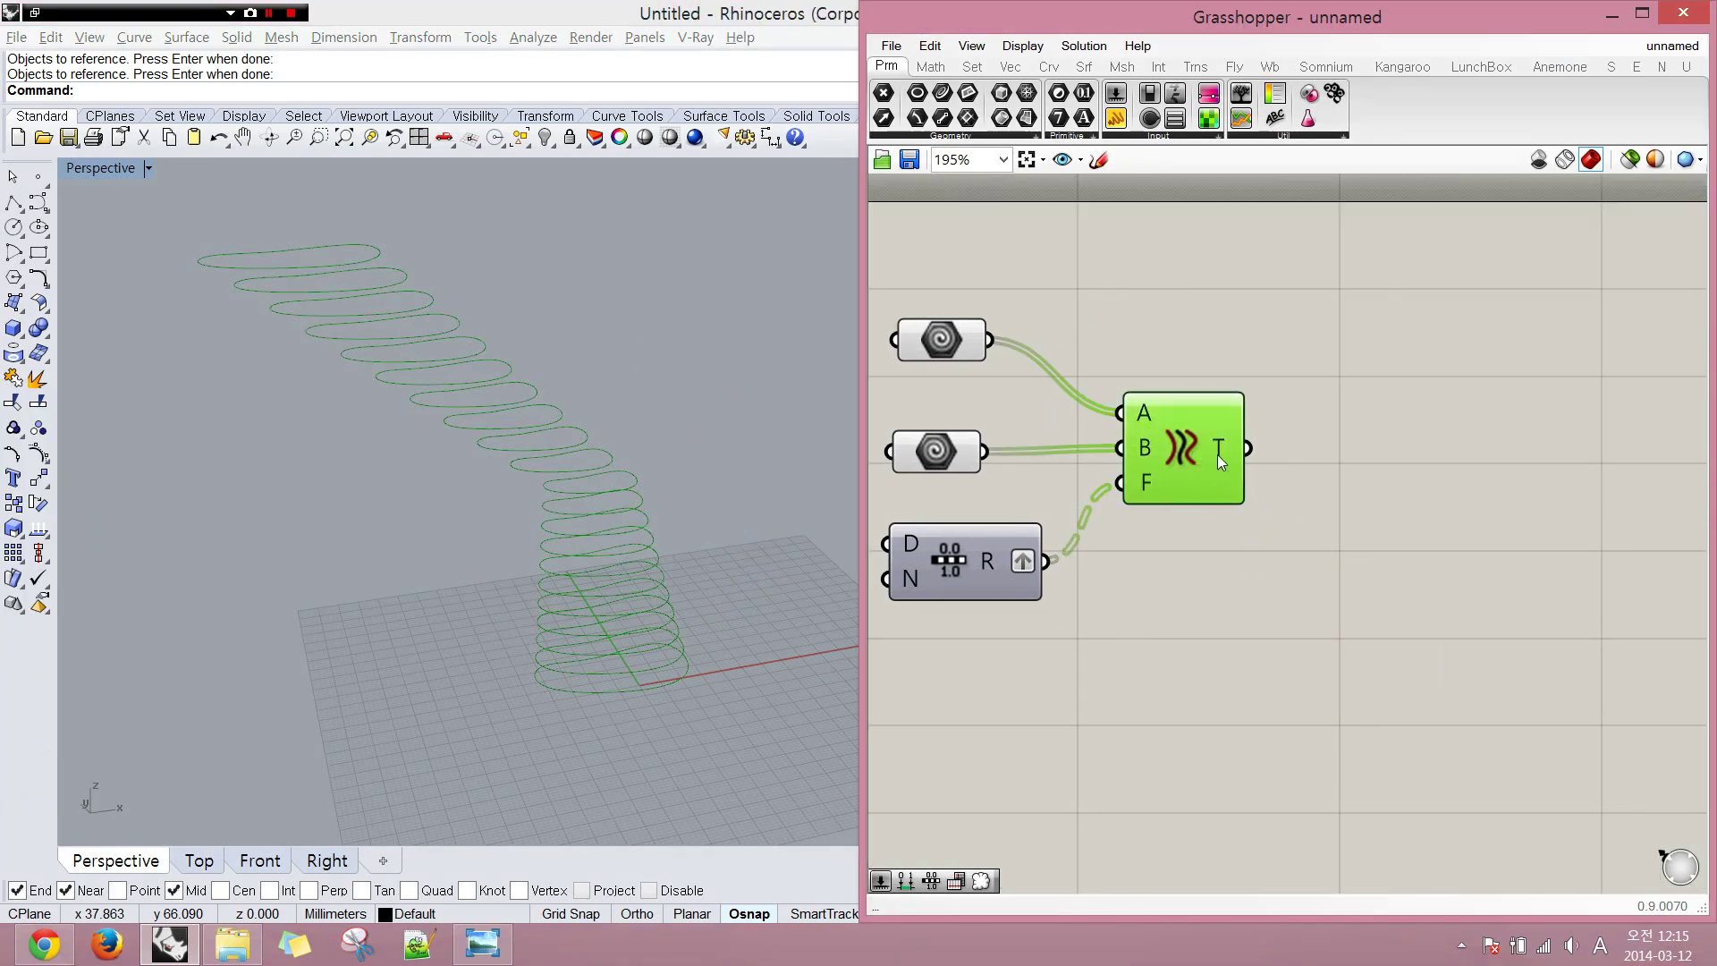
drag(1216, 454, 1271, 461)
click(1225, 544)
click(1225, 492)
click(1201, 566)
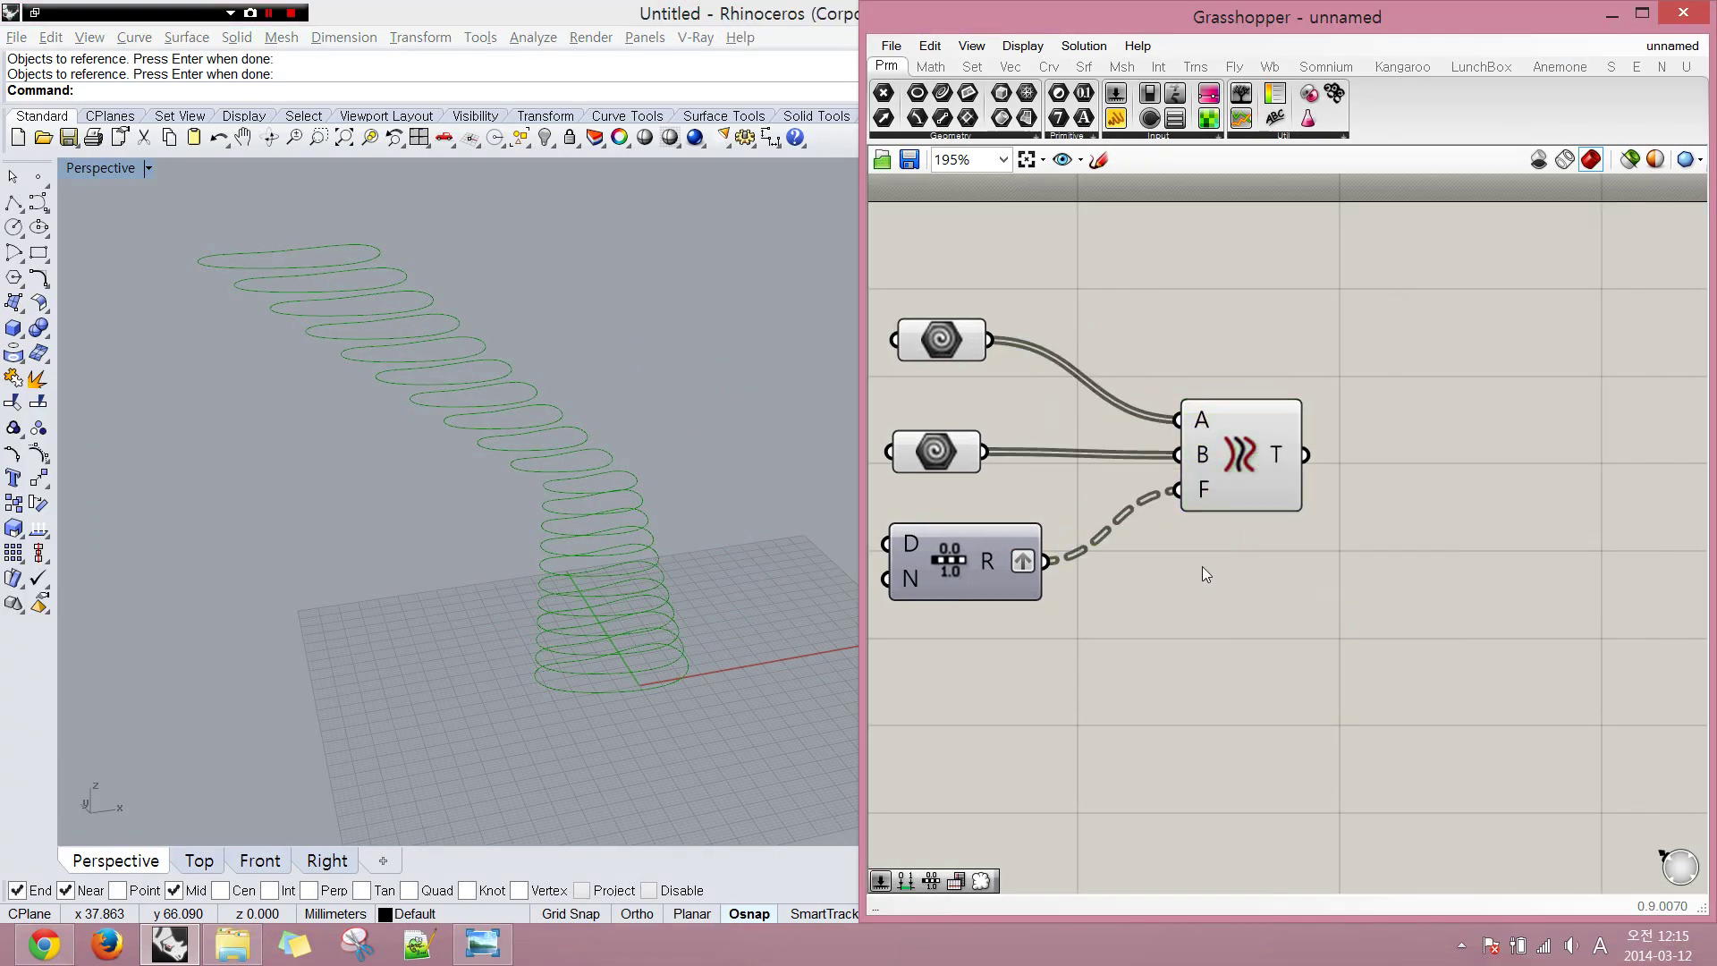
click(1222, 497)
click(1225, 541)
click(1236, 448)
click(1189, 563)
click(968, 560)
click(982, 506)
right_drag(982, 506, 1066, 505)
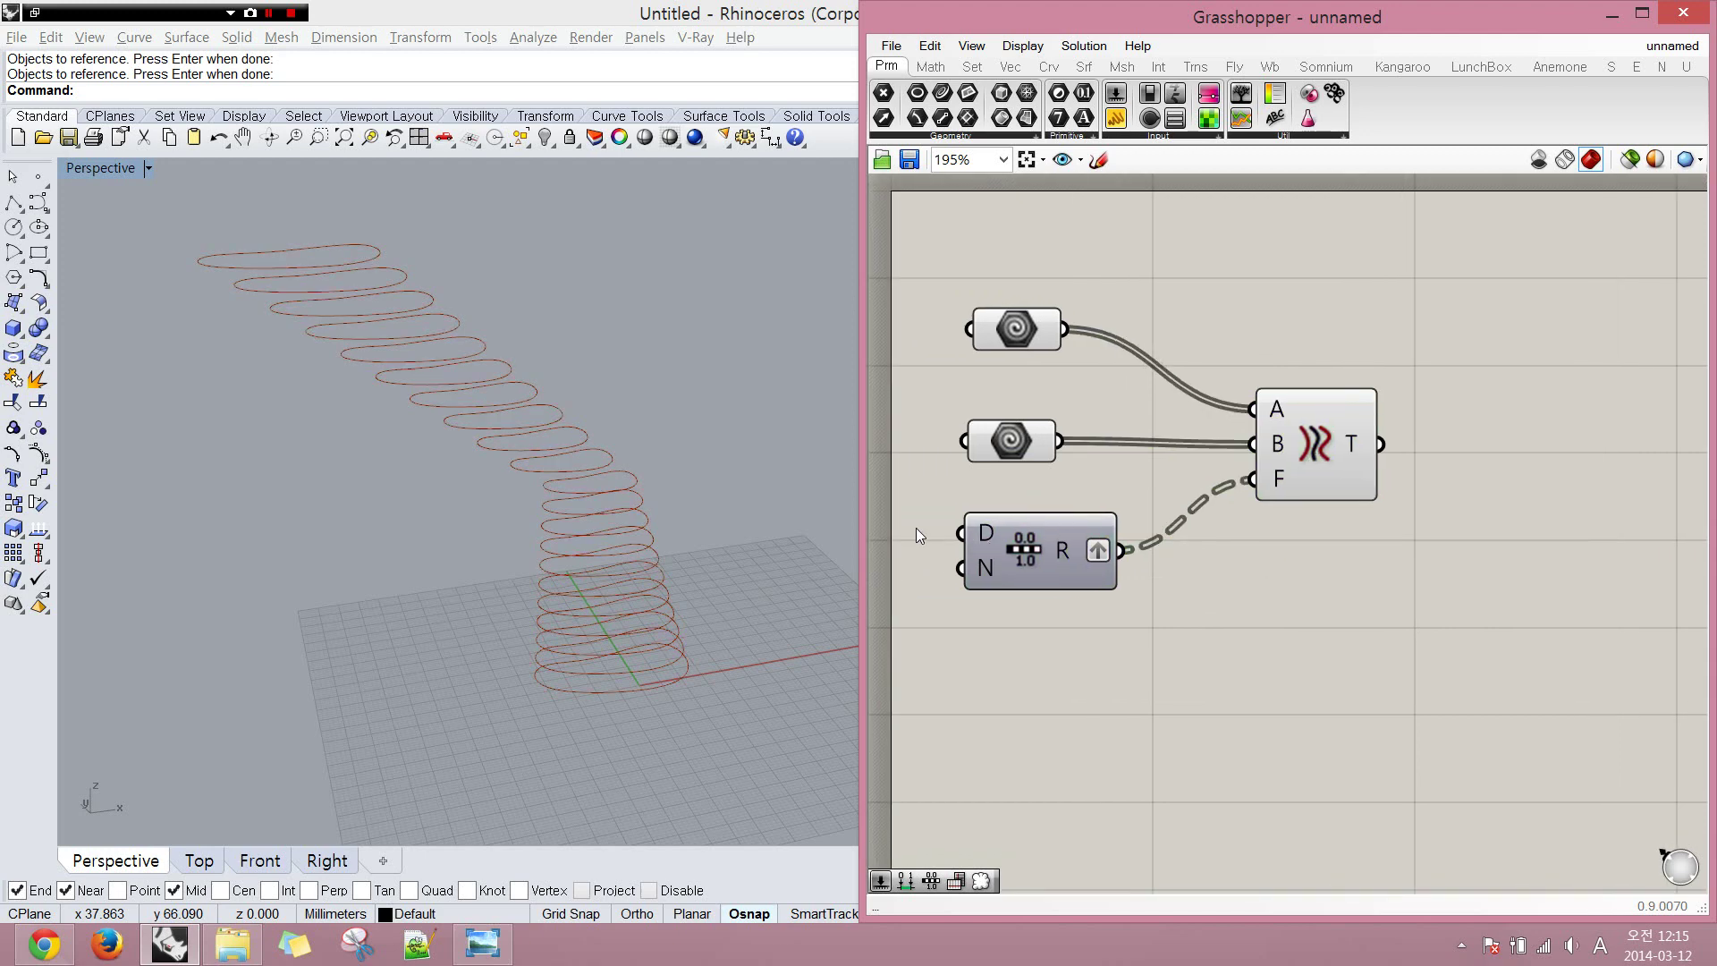
right_drag(664, 553, 637, 563)
- Add a List Item component and connect the Tween Curve's T output to its L input
click(1319, 463)
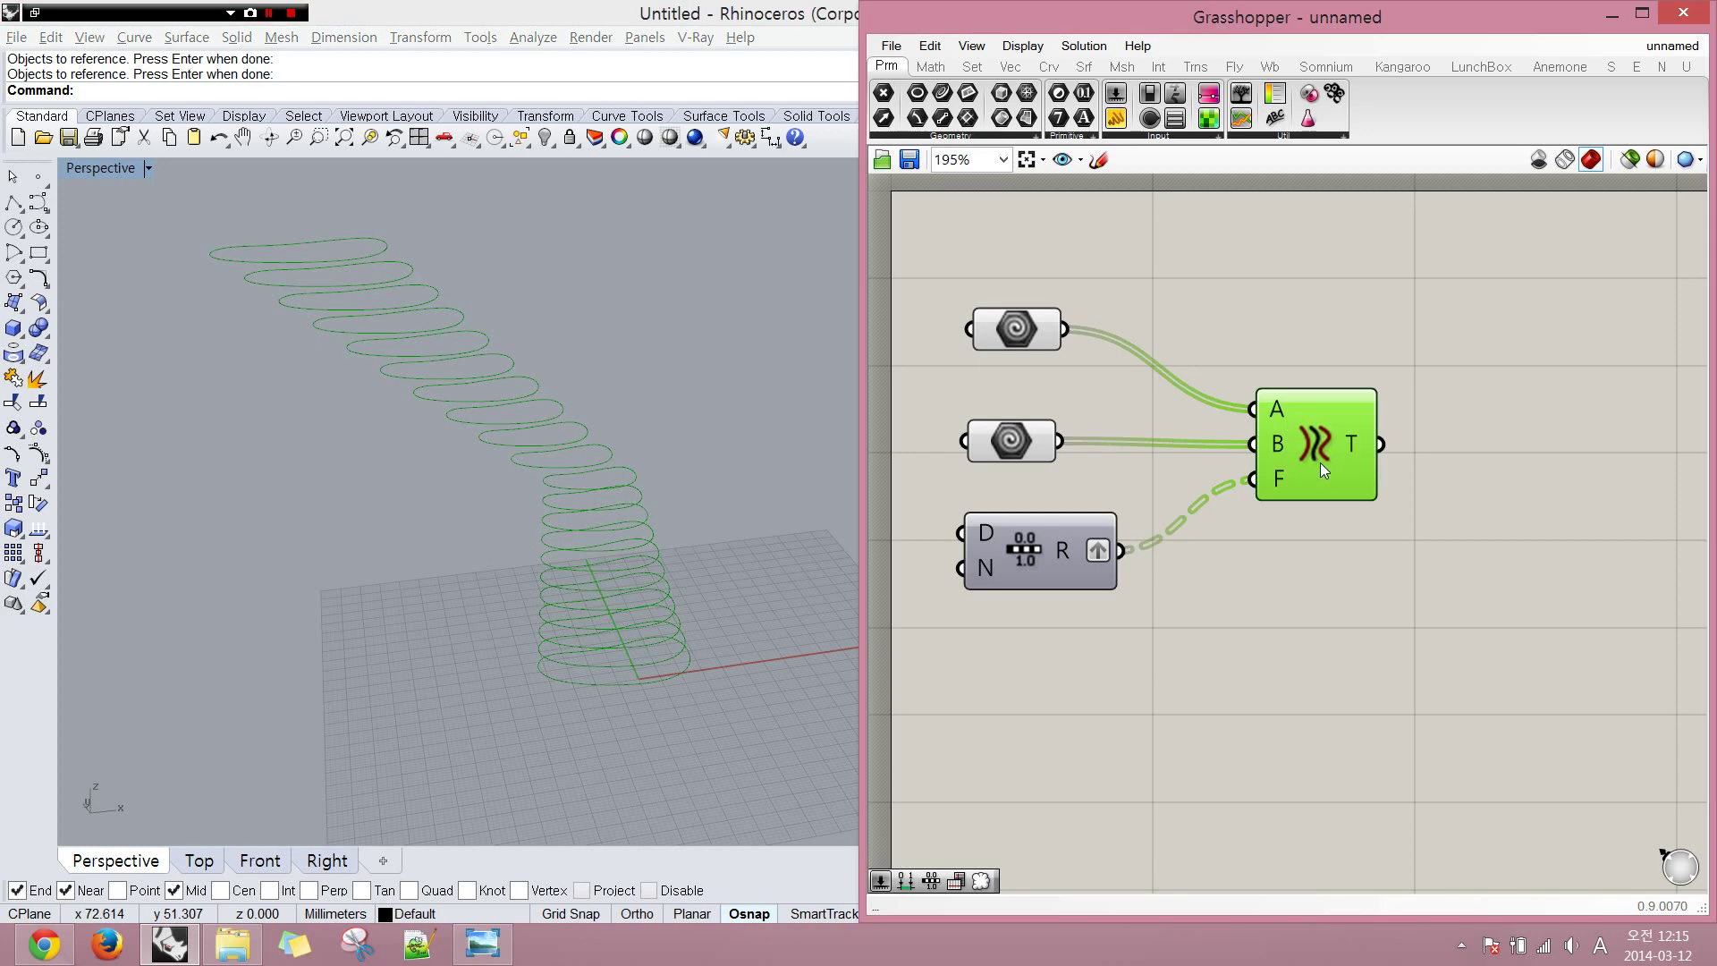
right_drag(1318, 463, 1205, 431)
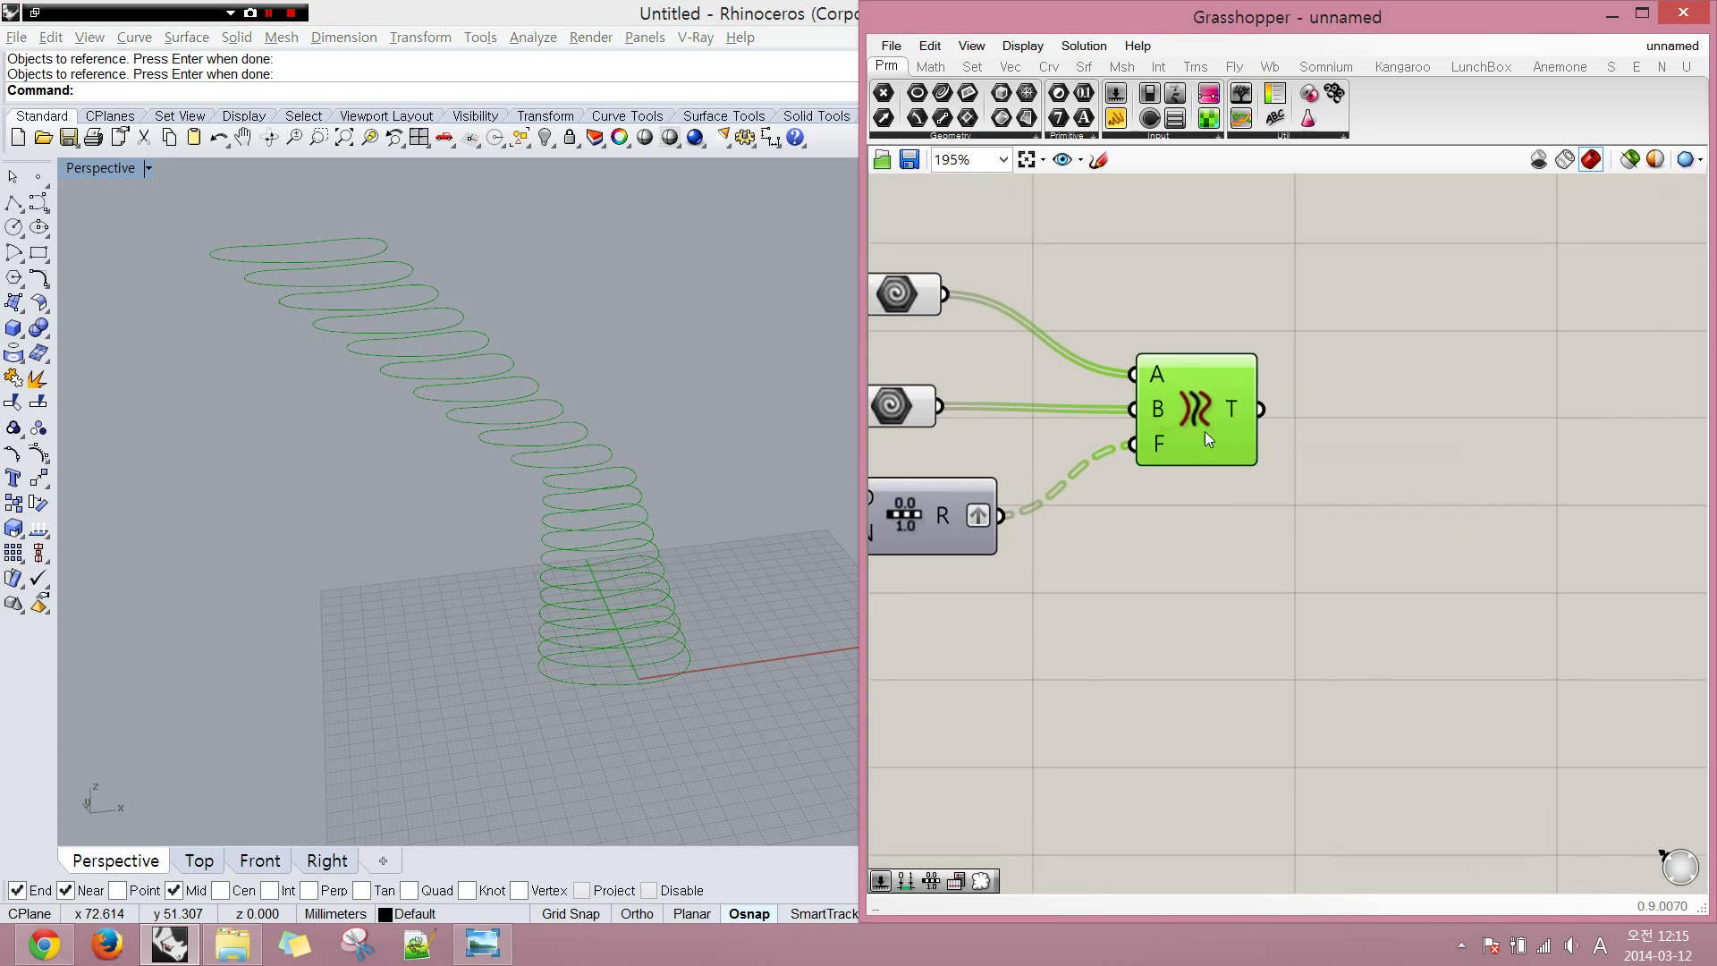
mouse_move(1231, 412)
click(1289, 567)
double_click(1289, 567)
text(list item)
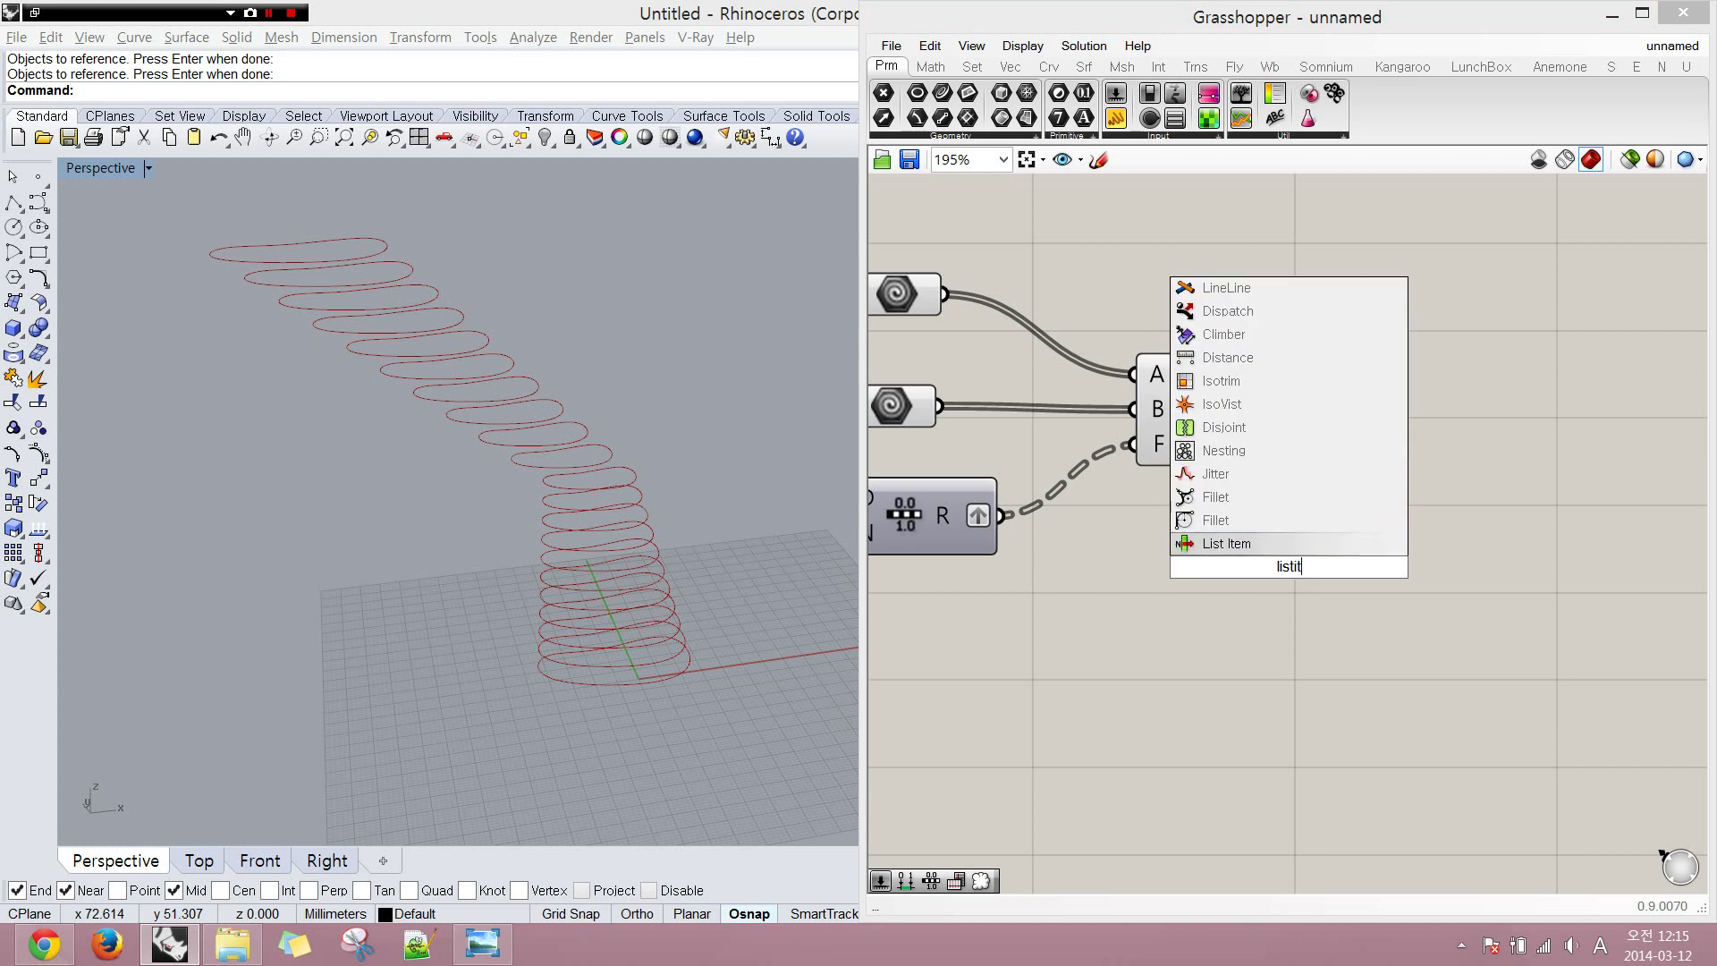
key(Return)
drag(1218, 535, 1190, 420)
- Turn off the Tween Curve's preview and move the List Item component farther away from it
middle_click(1270, 340)
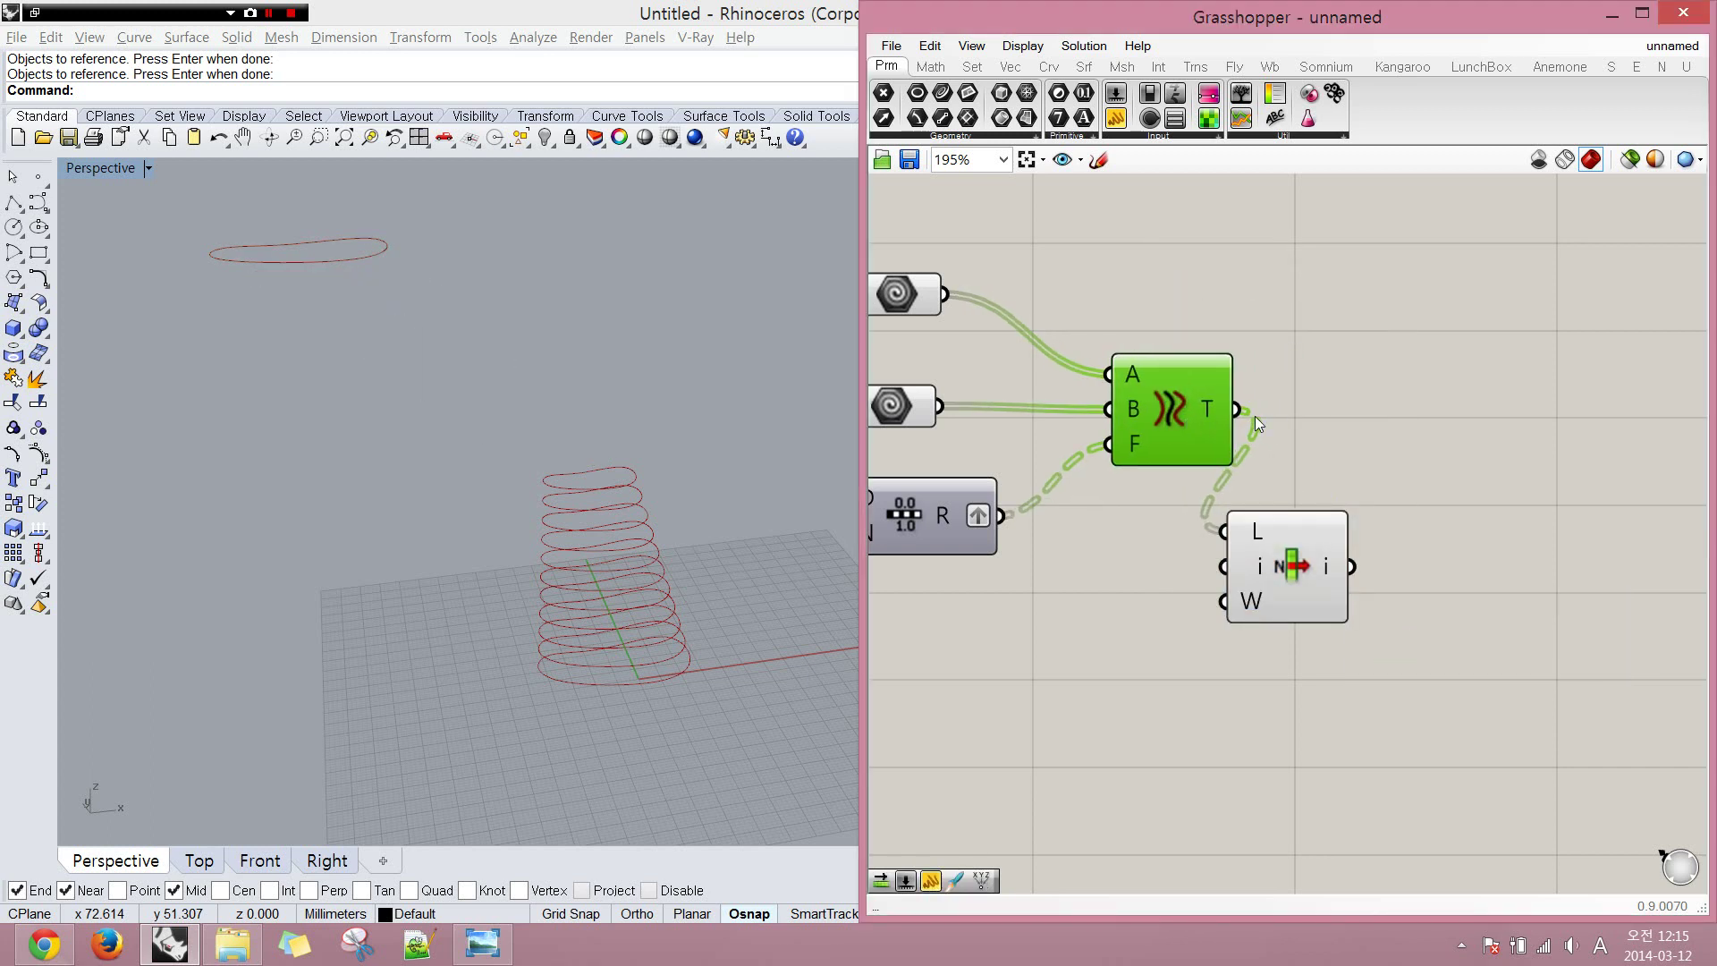
drag(1288, 572, 1369, 561)
key(F9)
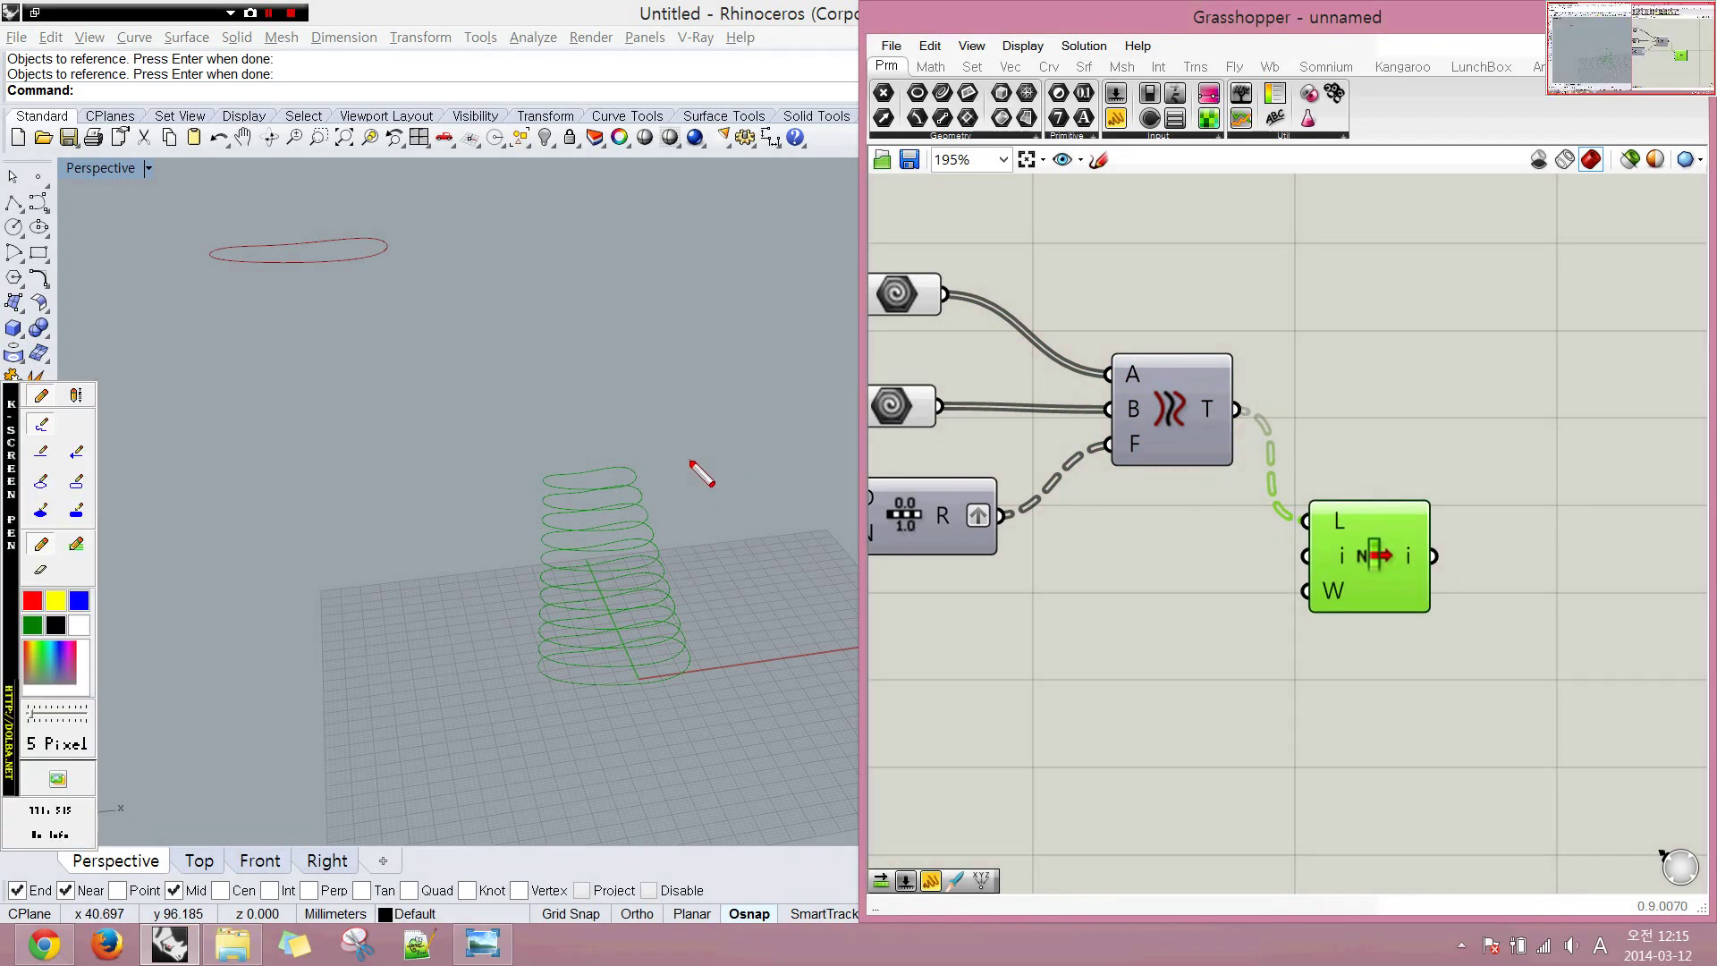
mouse_move(691, 464)
mouse_down()
mouse_move(743, 520)
mouse_move(756, 672)
mouse_up()
key(Escape)
click(1147, 531)
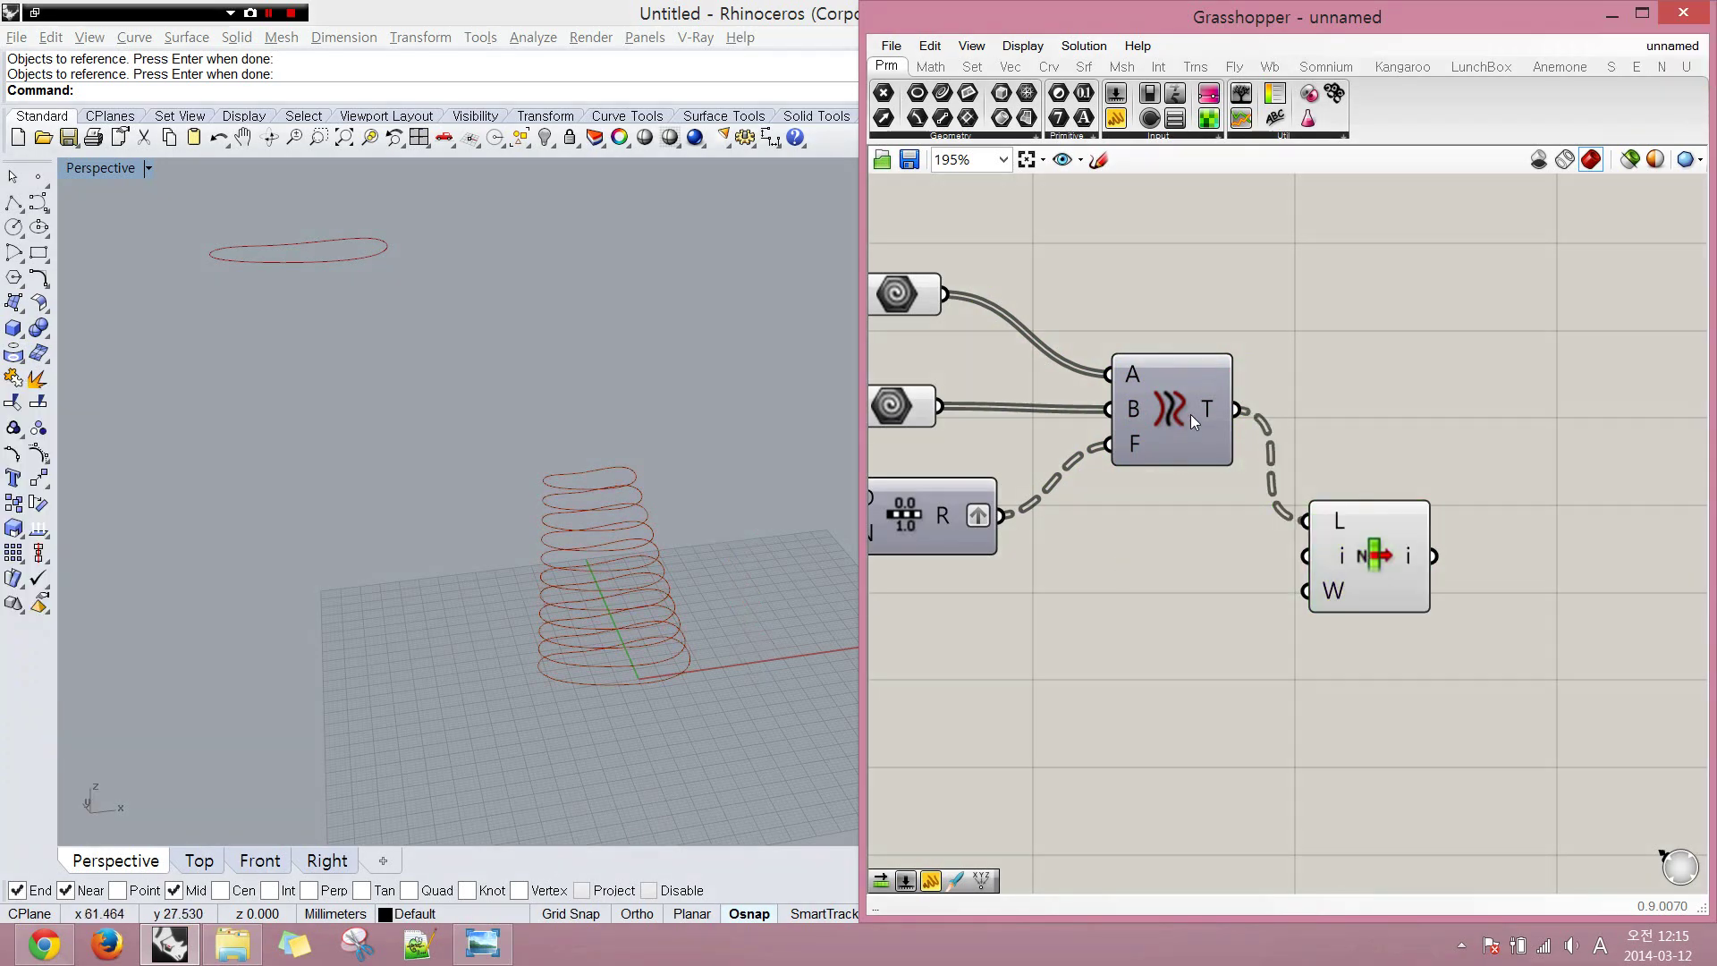
- Compare the branches of the Tween Curve's T output with the curves List Item picks at index 0
mouse_move(1209, 412)
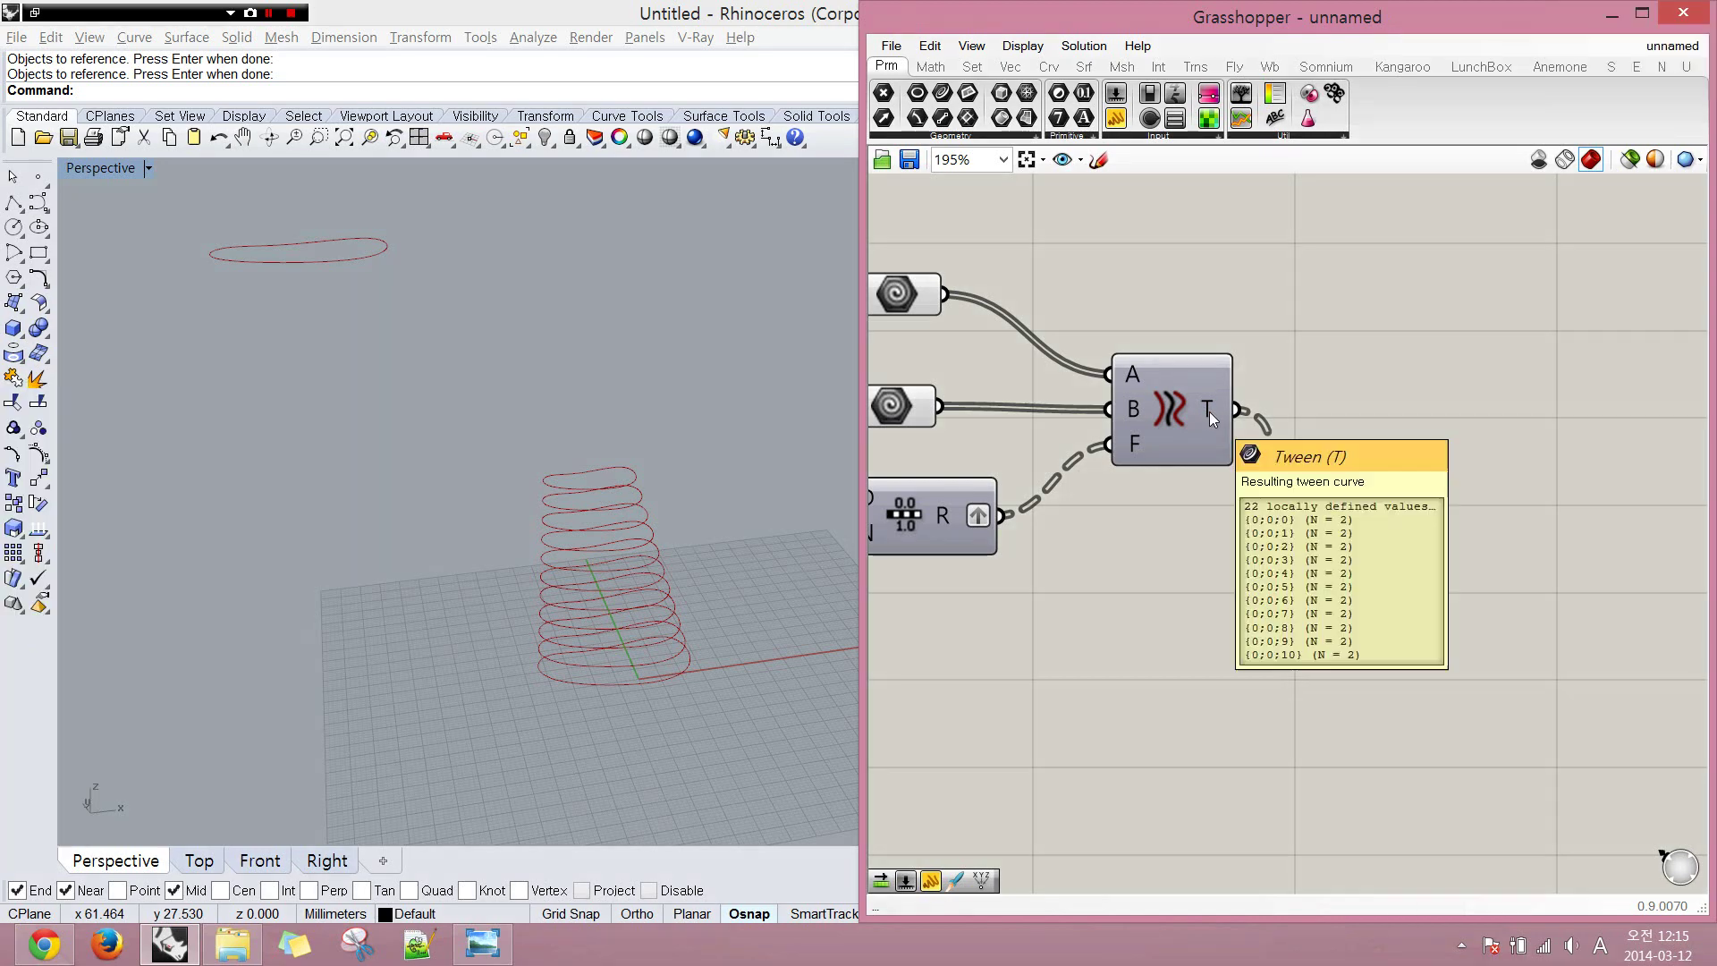
key(F9)
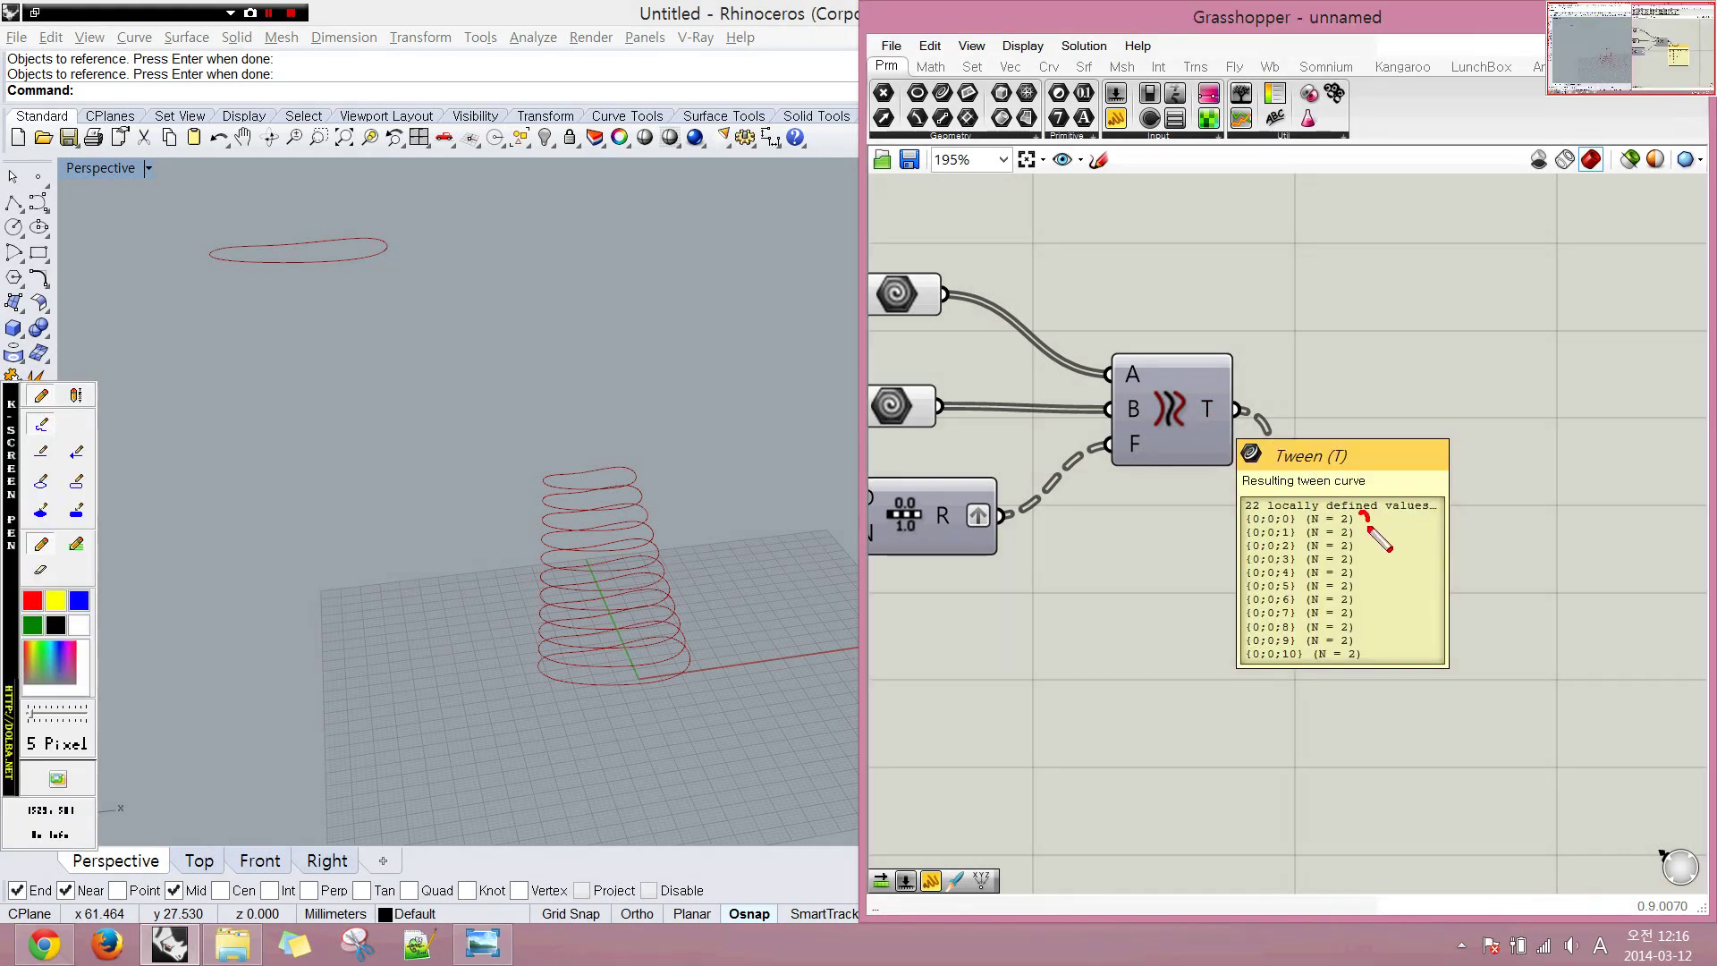
drag(1367, 525, 1373, 660)
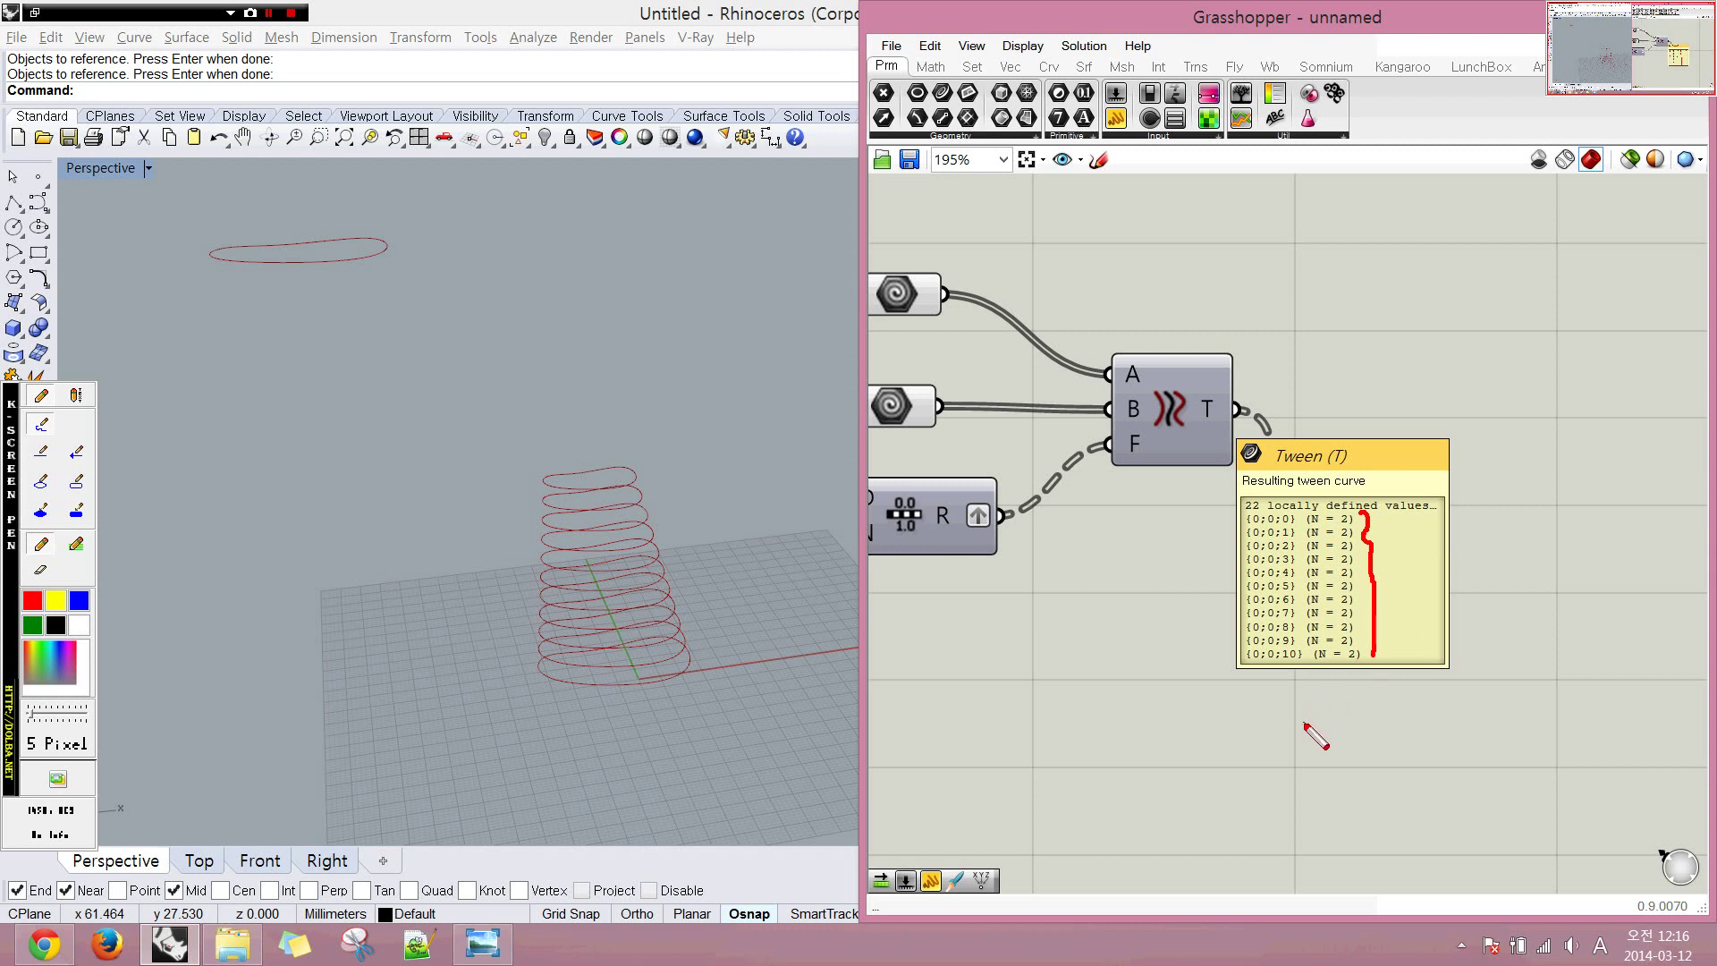
mouse_move(1307, 735)
mouse_down()
mouse_move(1350, 751)
mouse_move(1359, 735)
mouse_up()
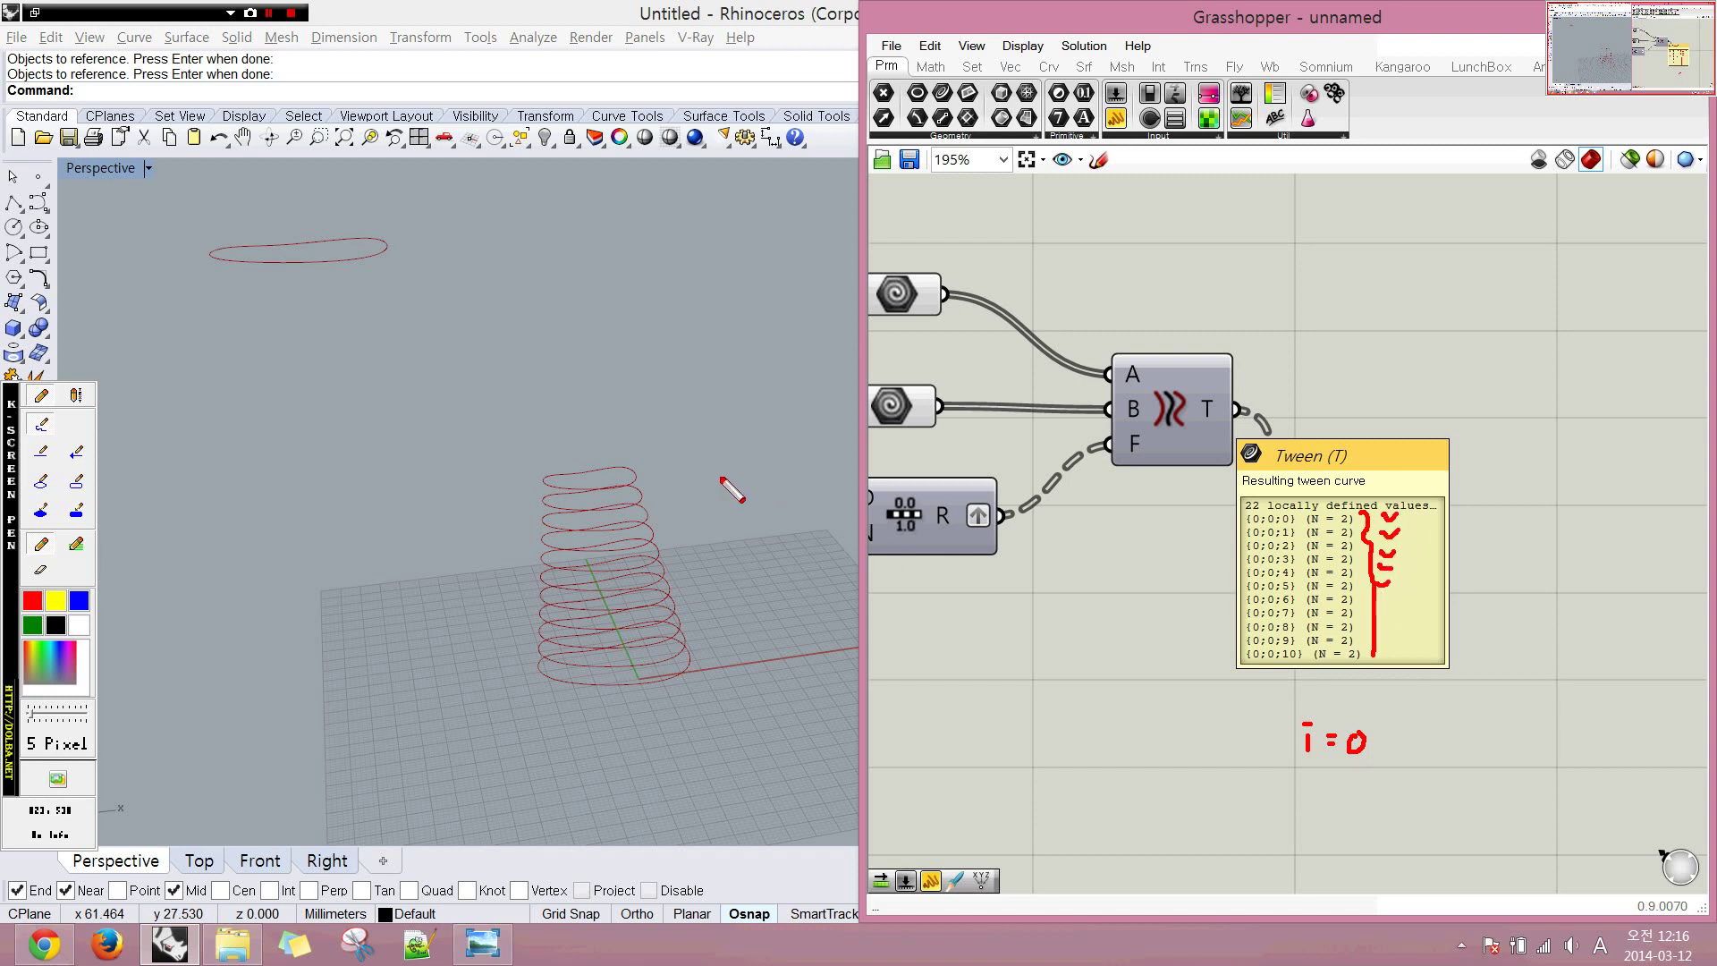
mouse_move(679, 467)
mouse_down()
mouse_move(699, 493)
mouse_move(715, 641)
mouse_up()
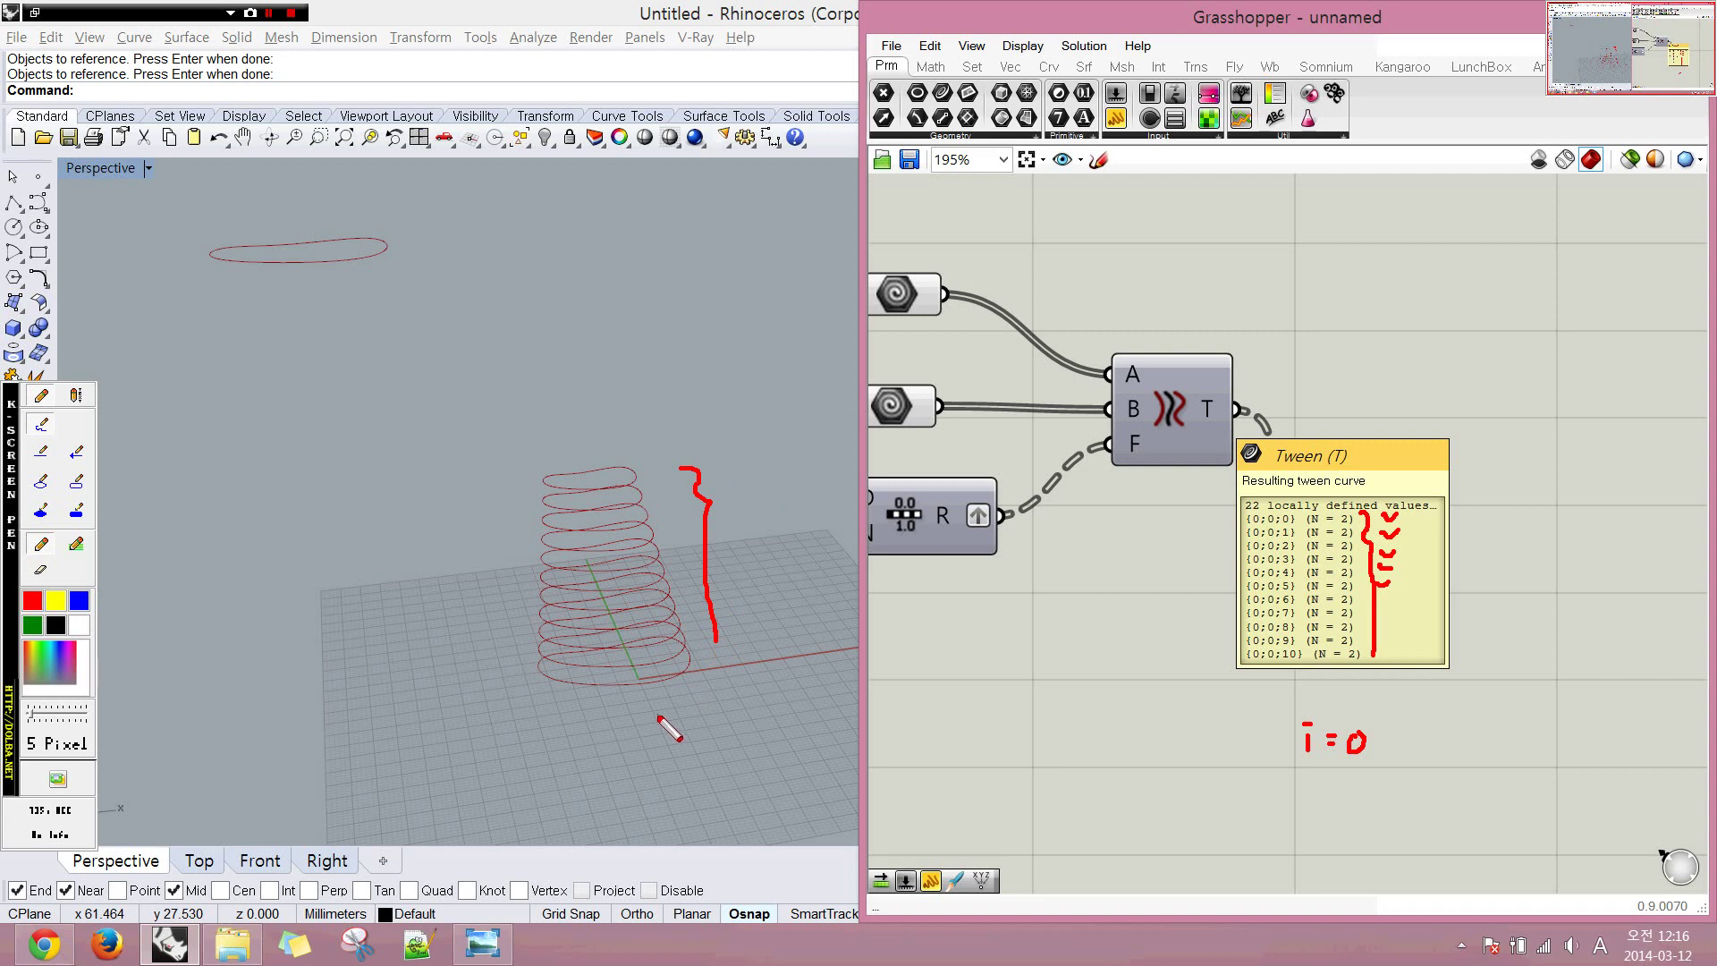
drag(1308, 789, 1341, 817)
drag(1353, 800, 1357, 823)
mouse_move(463, 226)
mouse_down()
mouse_move(512, 251)
mouse_move(601, 388)
mouse_move(606, 447)
mouse_up()
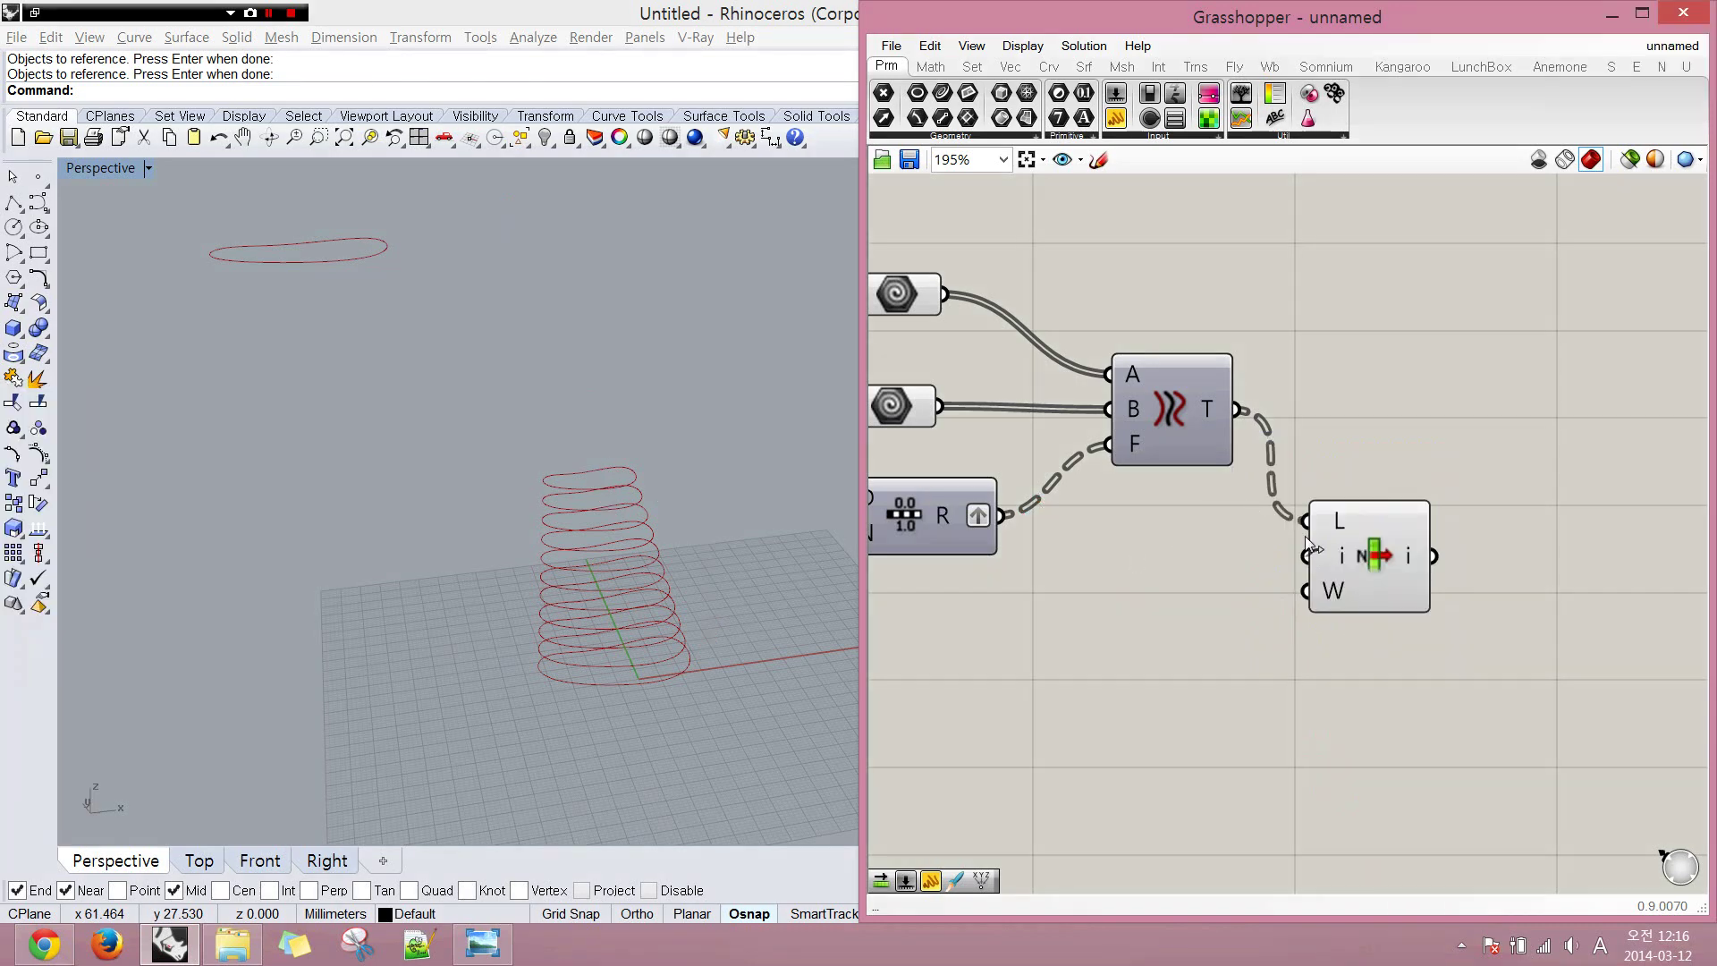
- Shift the List Item component slightly and add a +1 output to it
drag(1374, 553, 1375, 531)
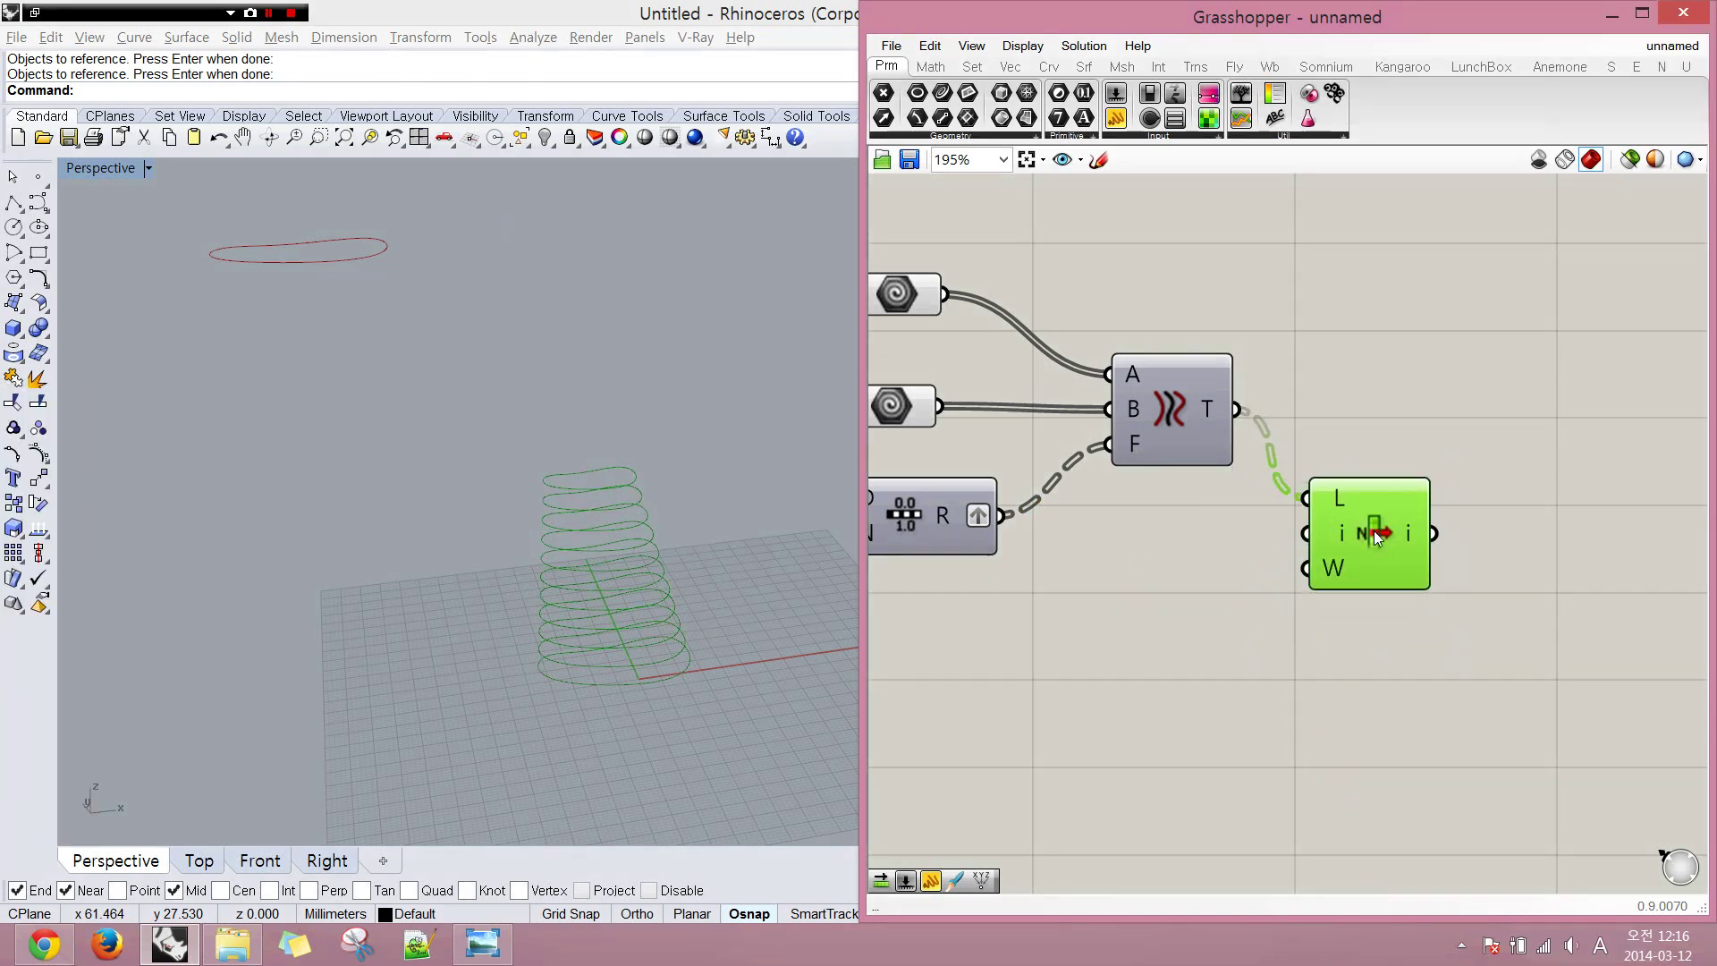
scroll(1382, 578, up, 4)
click(1410, 590)
scroll(1358, 594, down, 4)
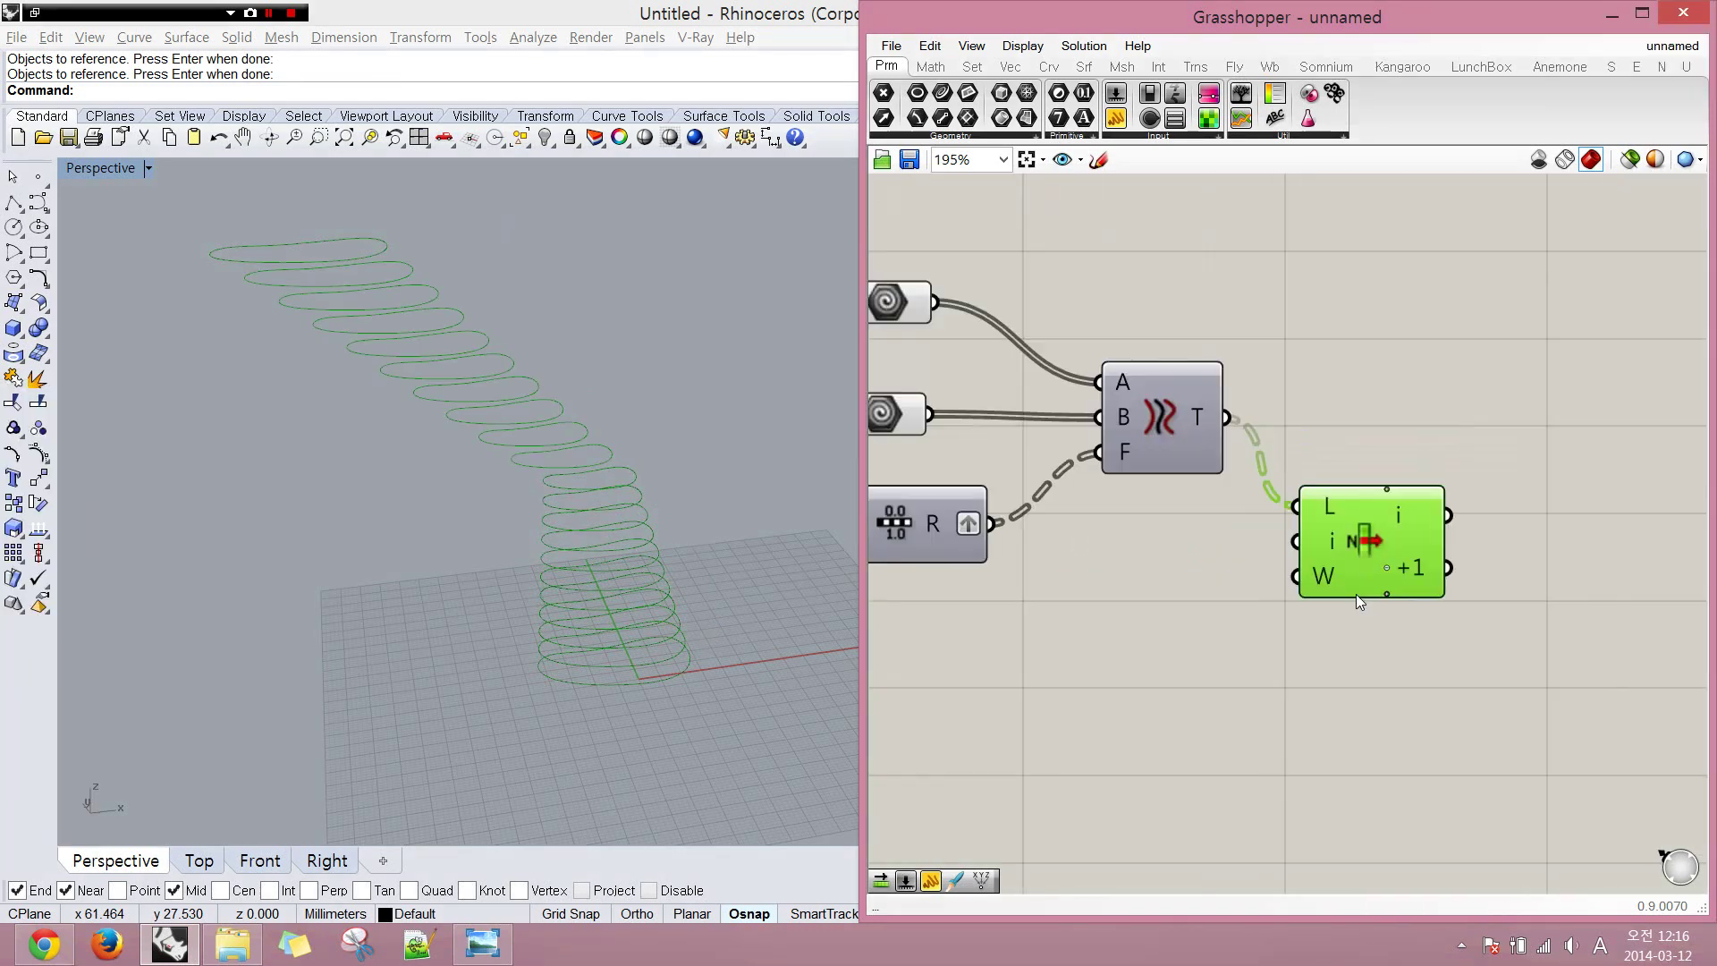
- Delete the List Item component
click(1311, 626)
click(1366, 542)
key(Delete)
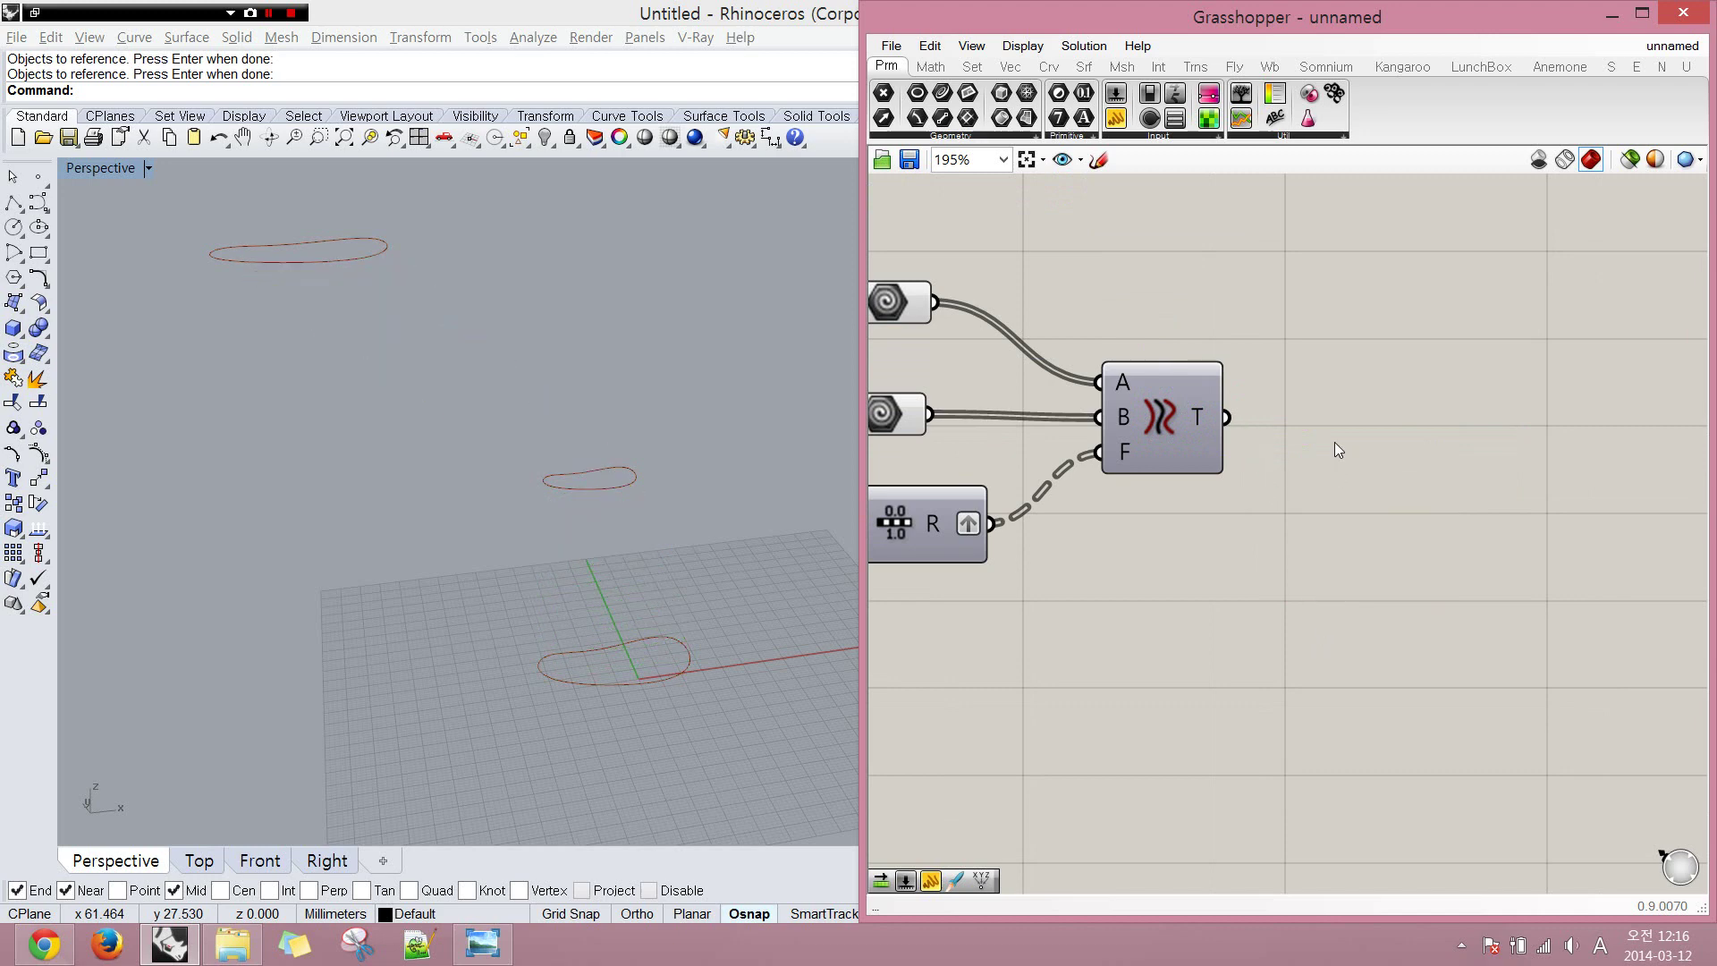
- Add a Loft component and connect the Tween Curve's T output to its C input
double_click(1334, 442)
text(loft)
key(Return)
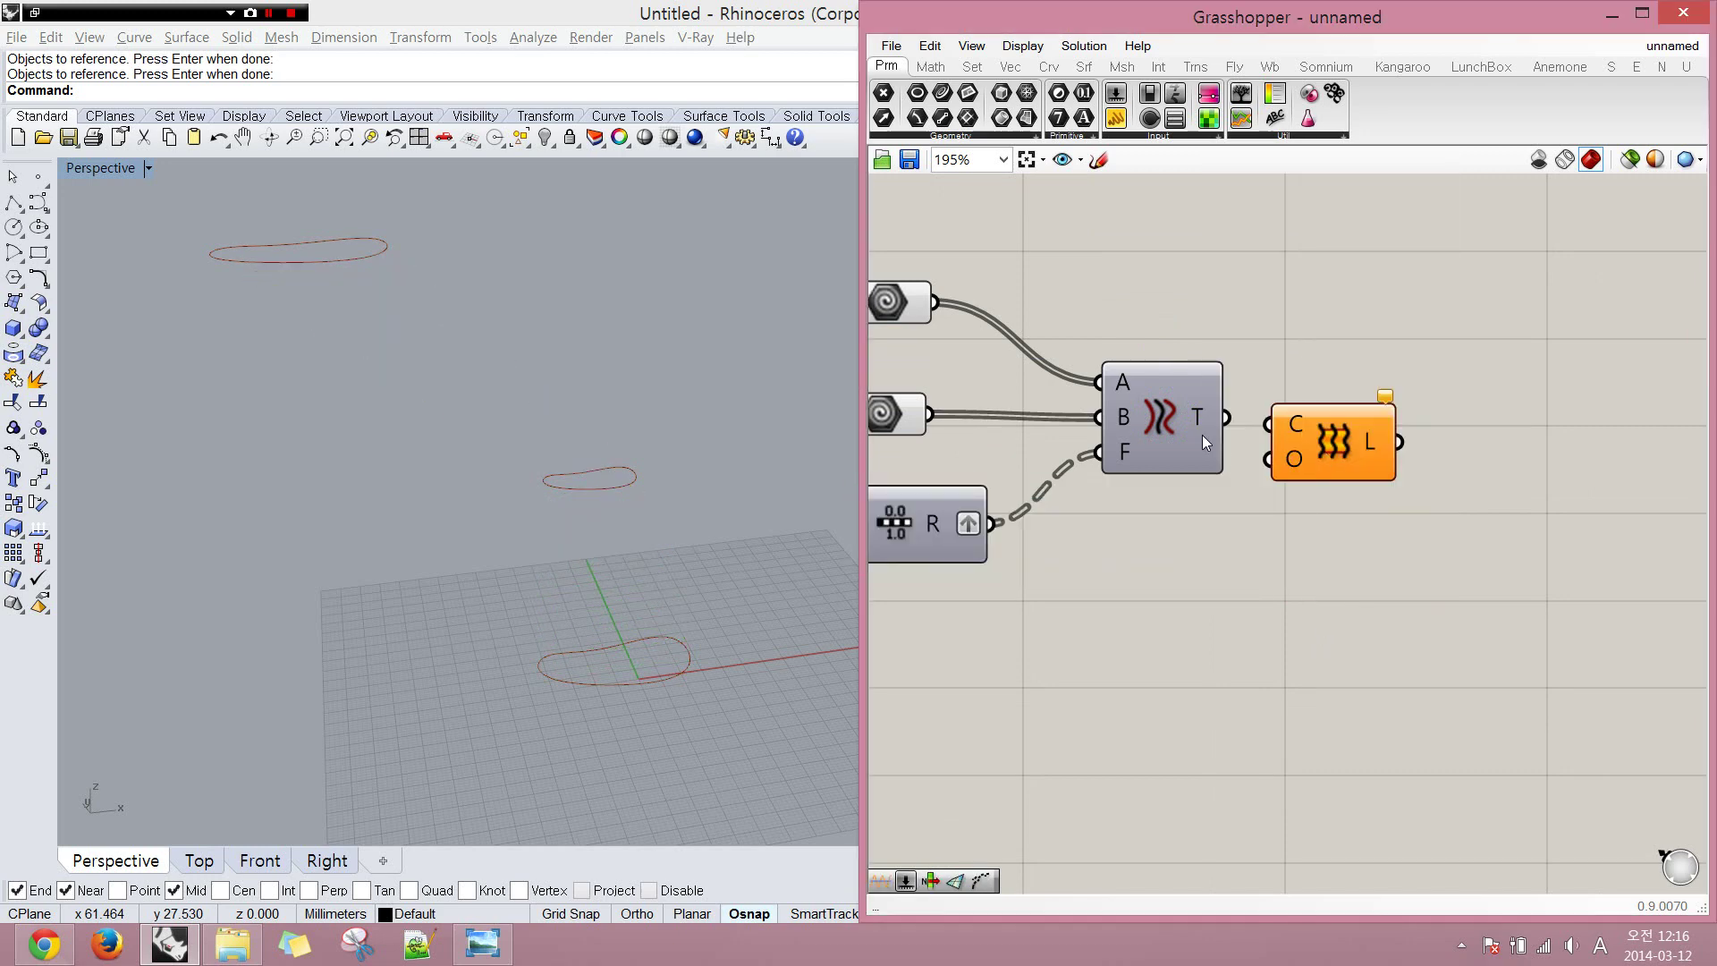
drag(1268, 432, 1268, 425)
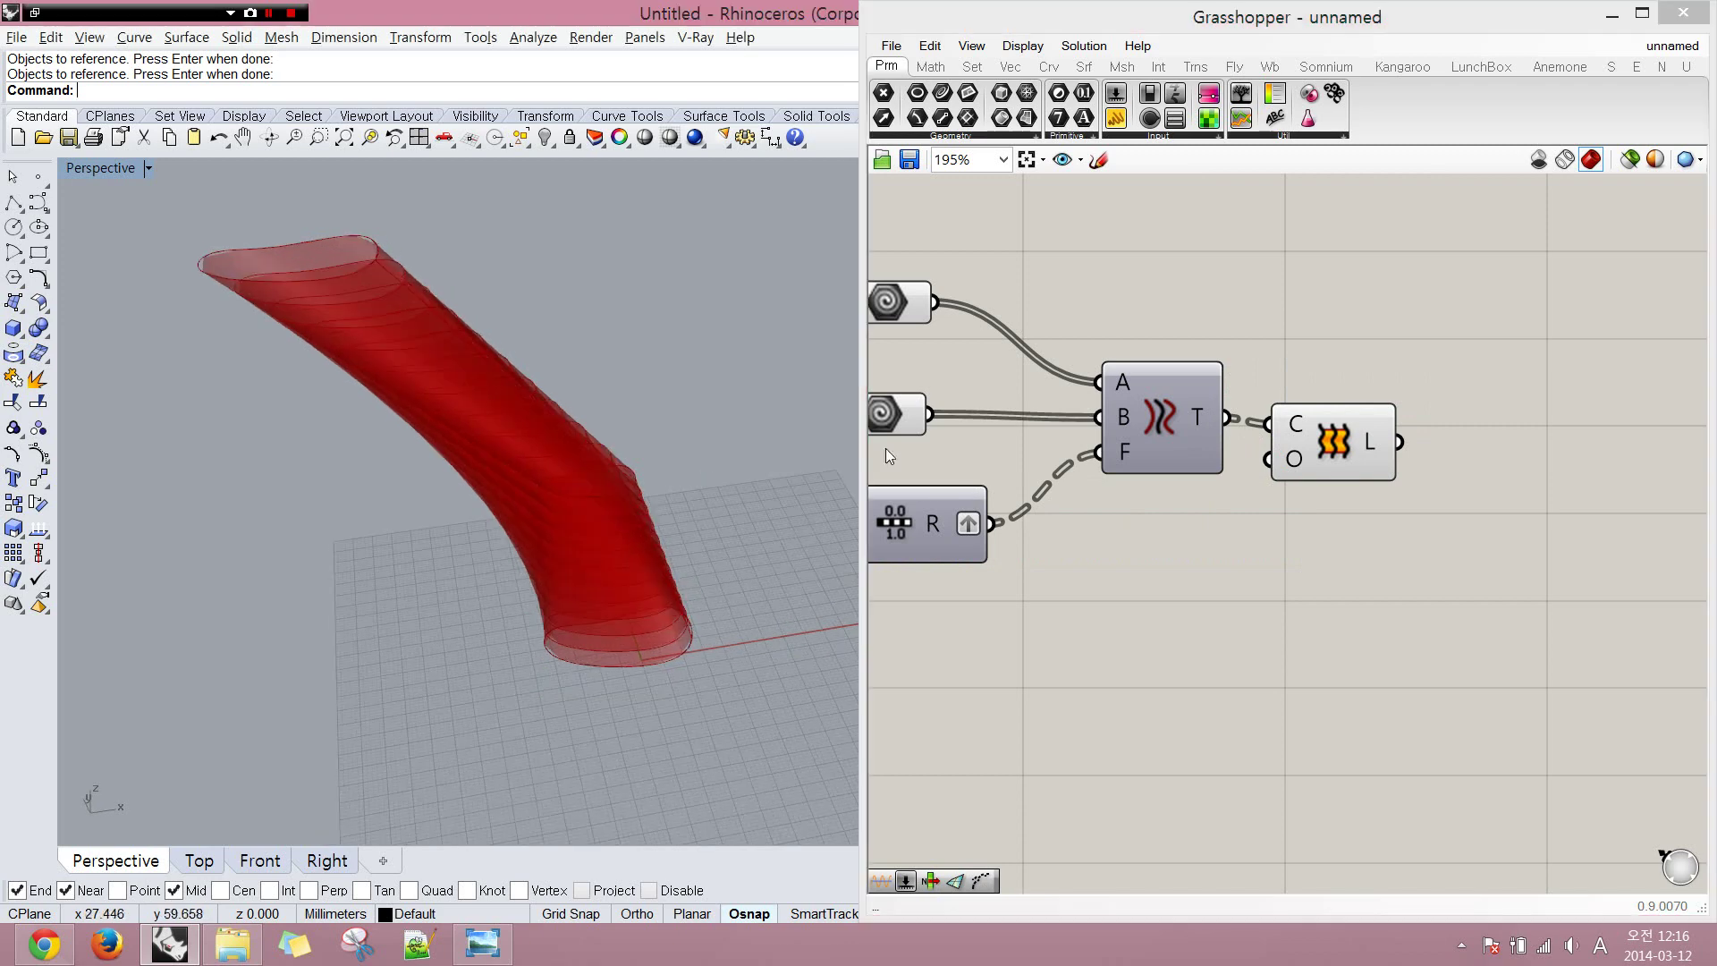
- Flatten the Tween Curve's T output and move the Loft component slightly farther away from it
right_click(1203, 426)
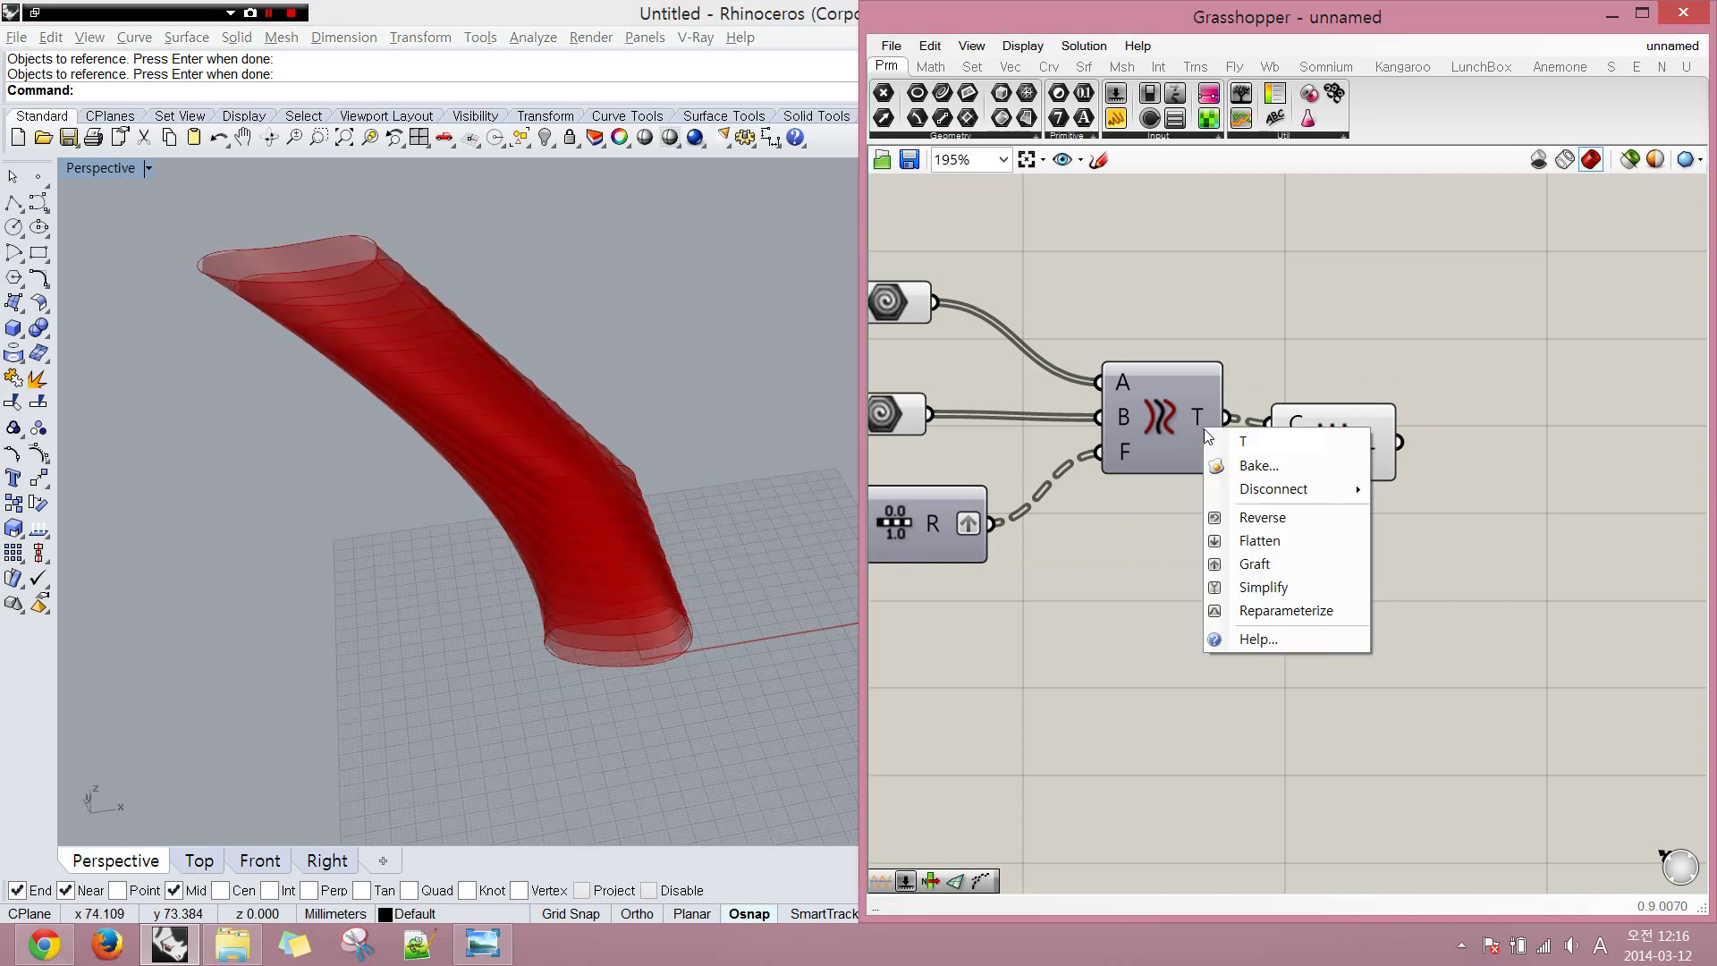
click(1256, 541)
drag(1336, 451, 1393, 471)
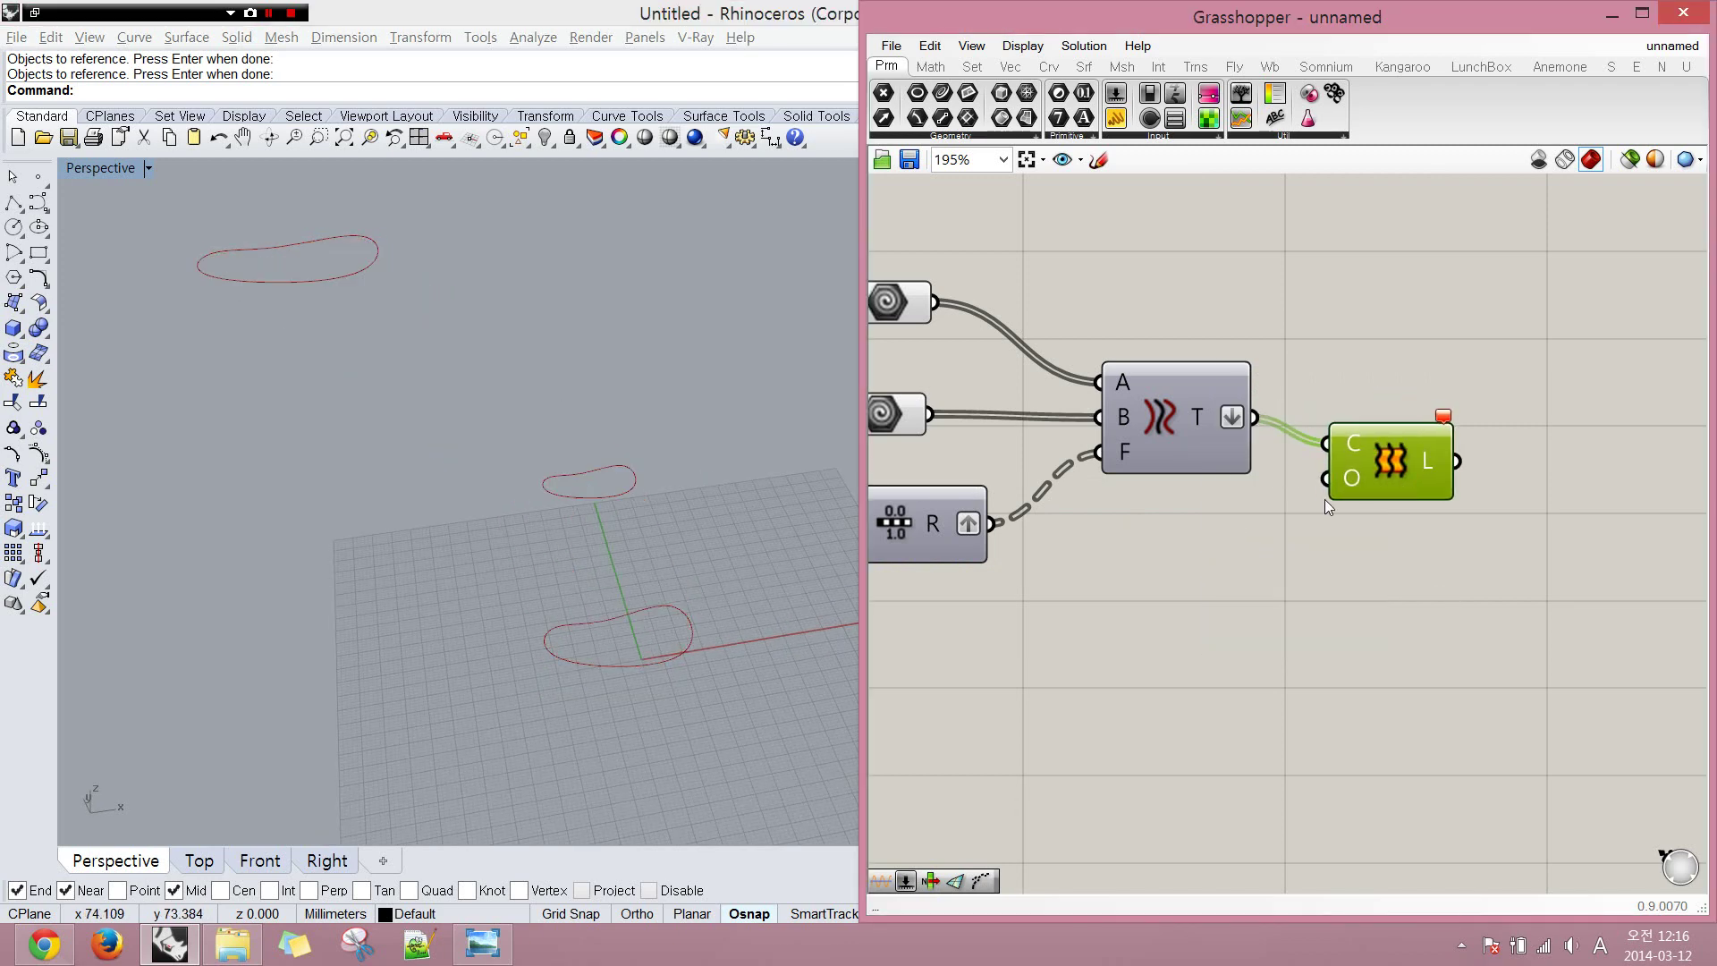
click(1315, 506)
scroll(1229, 506, down, 3)
scroll(1134, 464, up, 3)
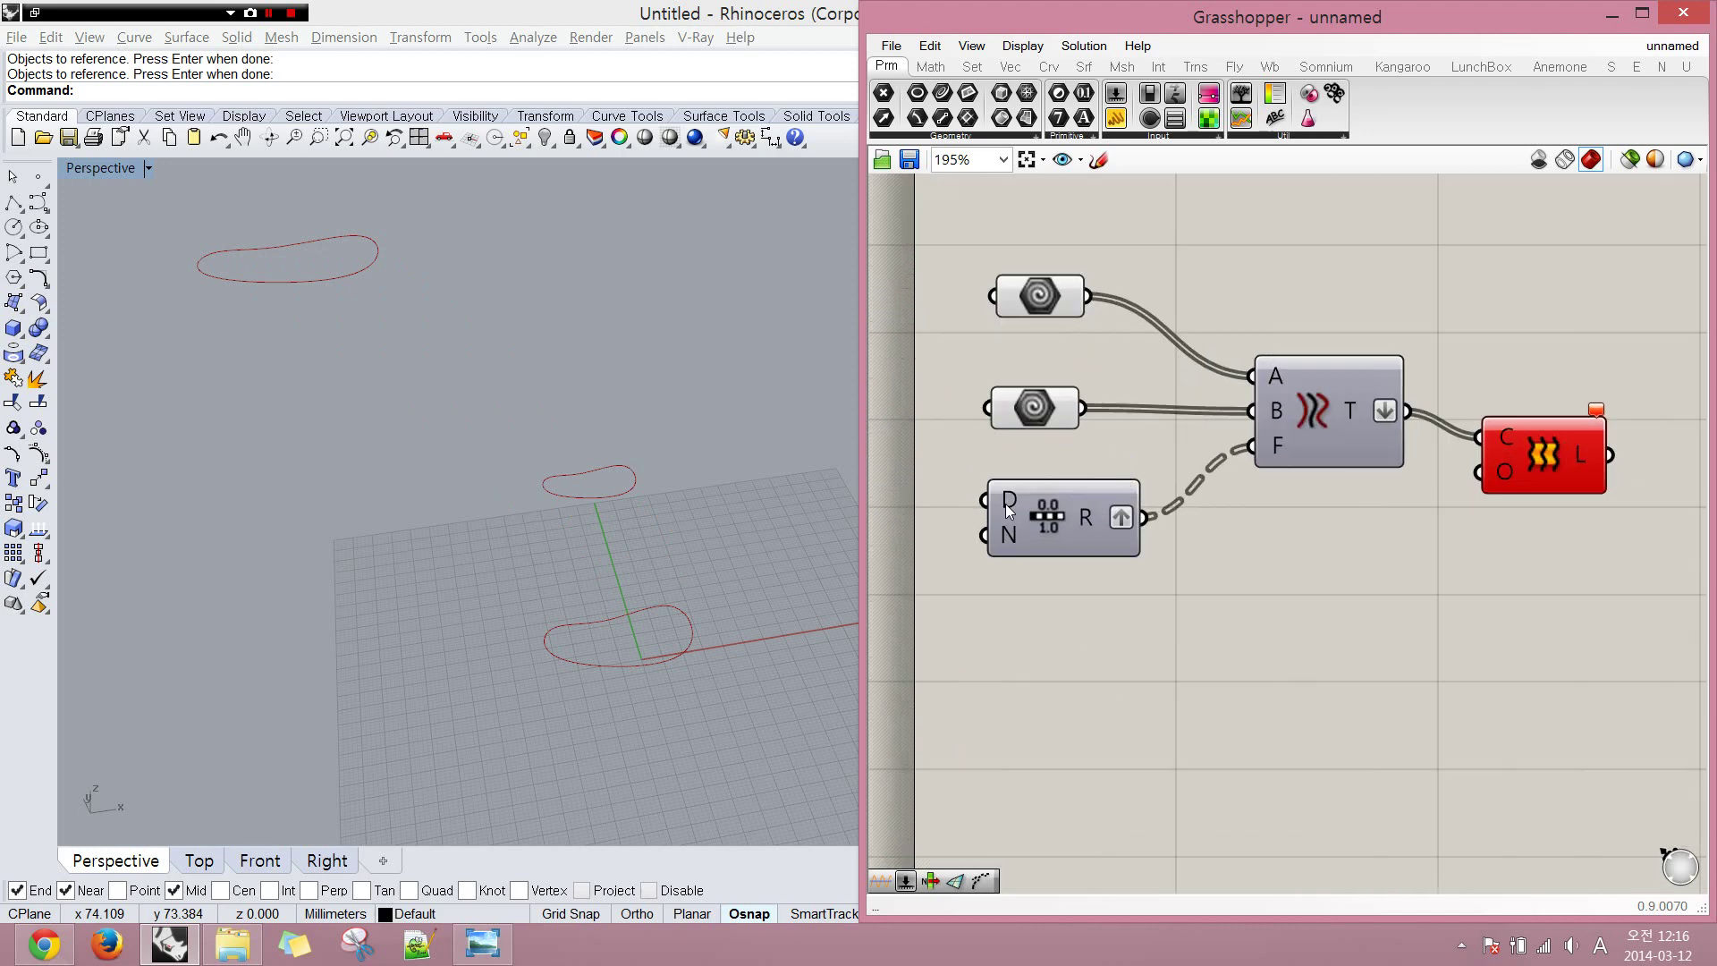
- Examine the domain of the Range component's D input in relation to the tween curves between the three profiles
mouse_move(1011, 498)
key(ctrl+2)
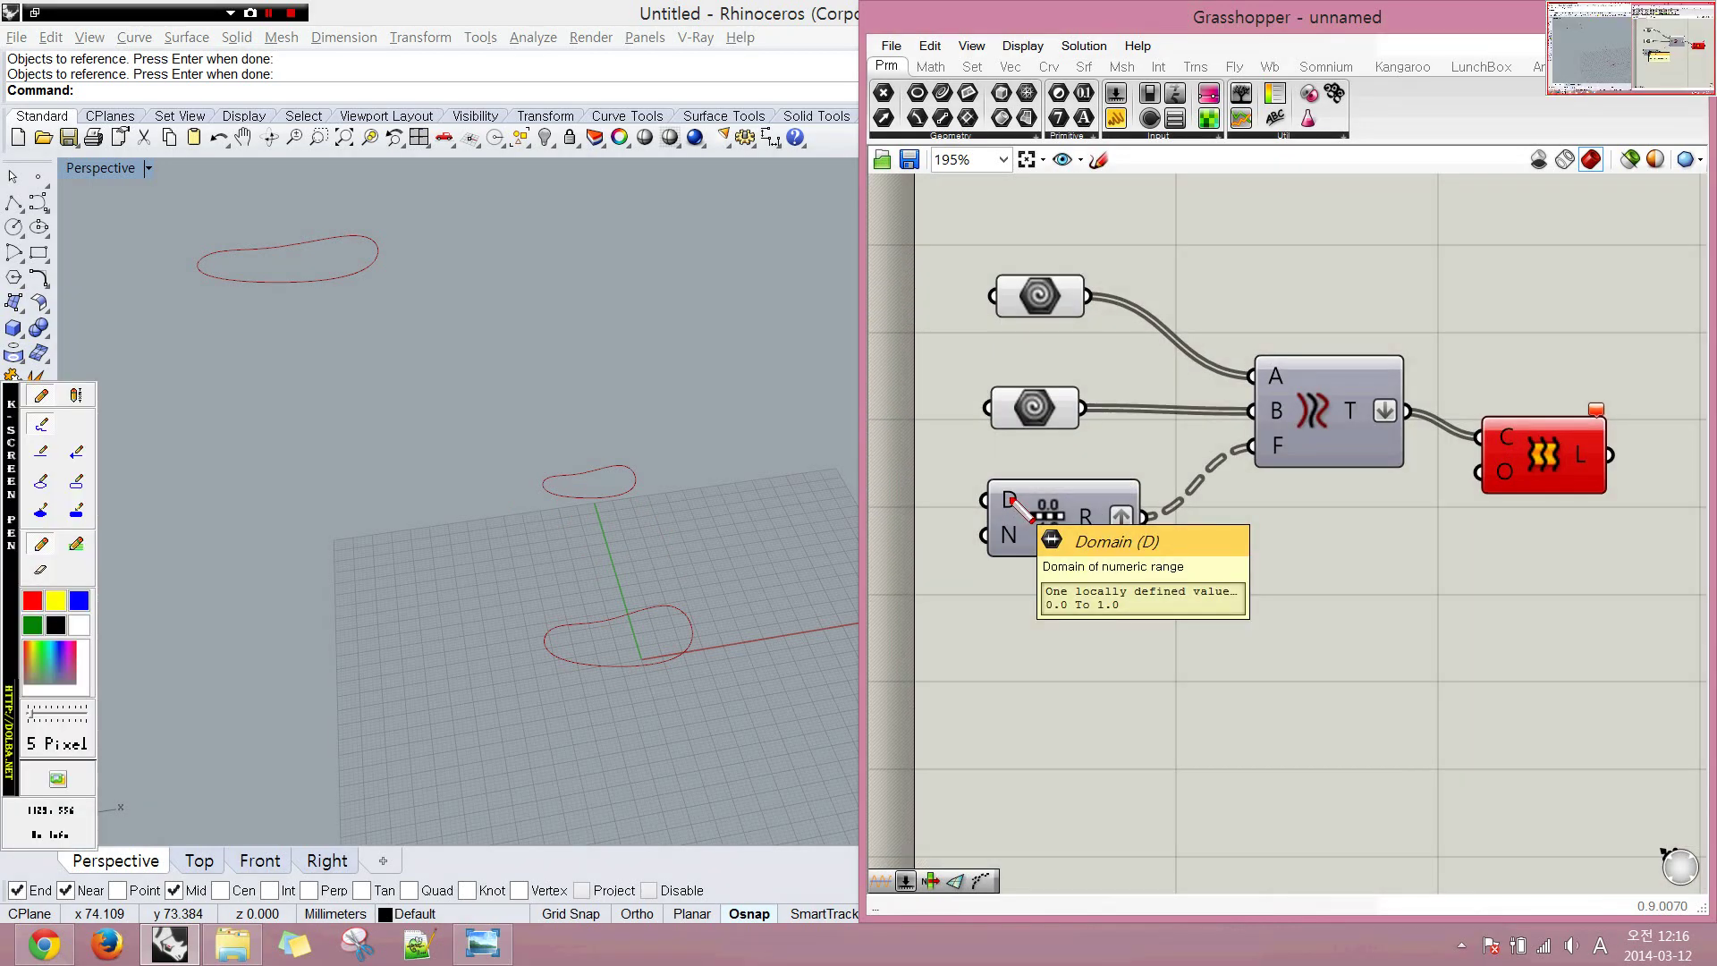
mouse_move(1083, 612)
mouse_down()
mouse_move(1033, 609)
mouse_move(1116, 599)
mouse_move(1064, 620)
mouse_up()
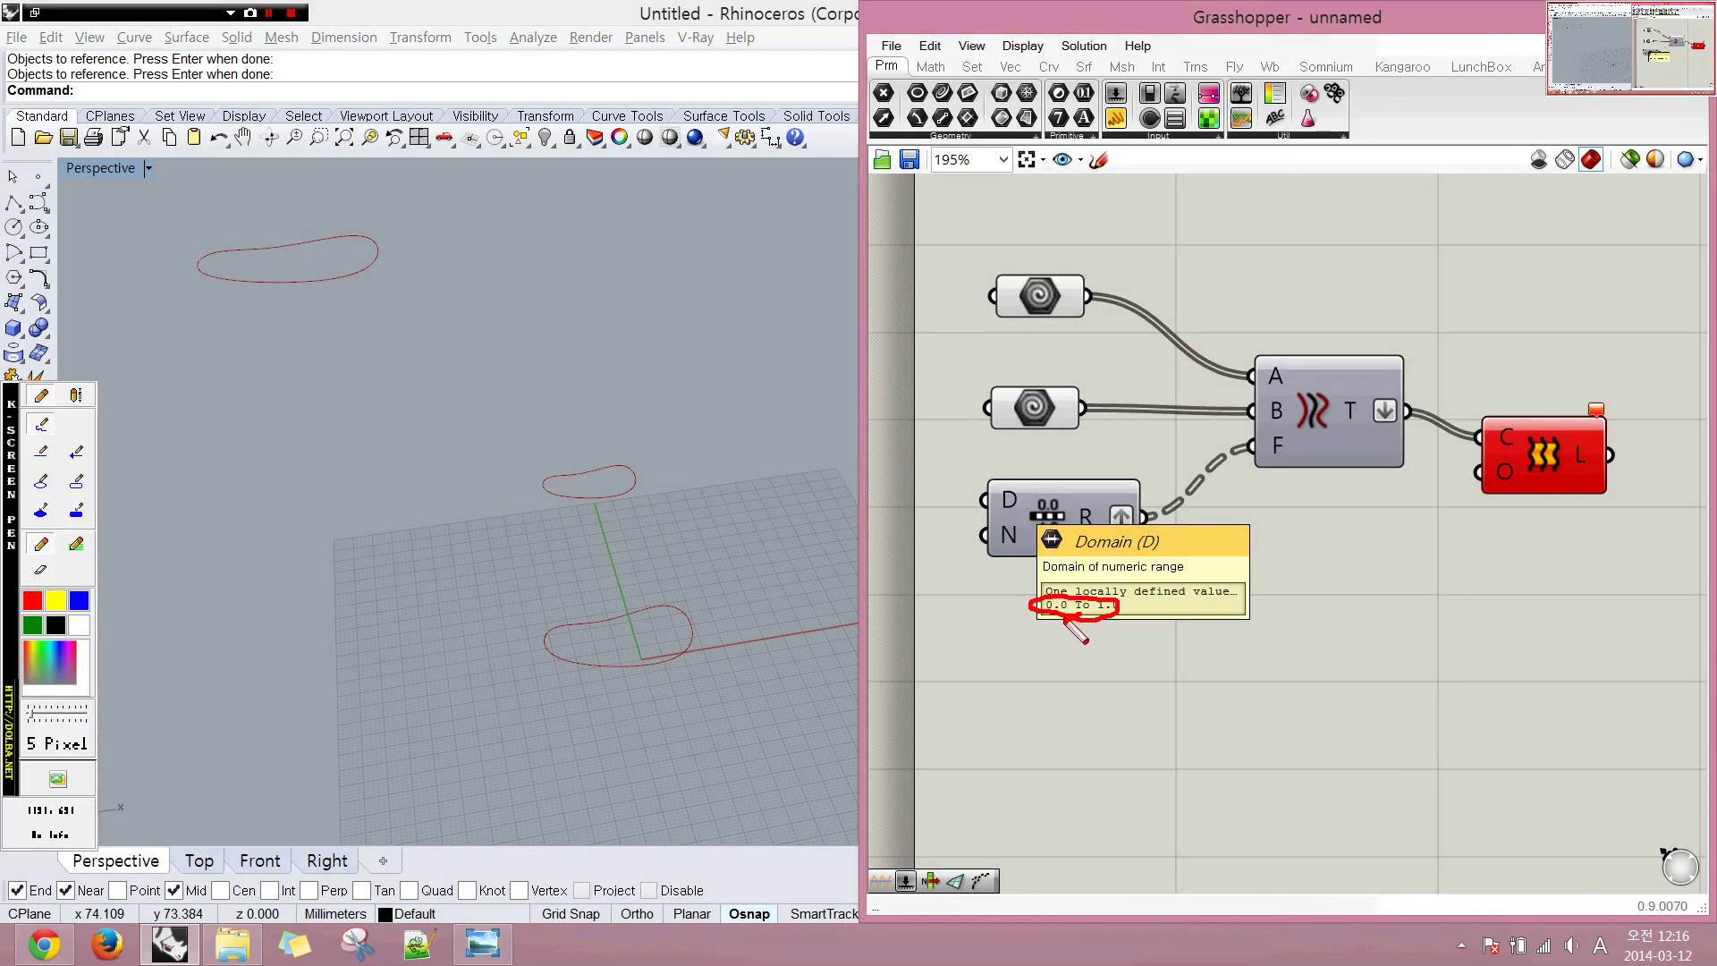
drag(1286, 330, 1333, 338)
mouse_move(674, 612)
mouse_down()
mouse_move(559, 637)
mouse_move(699, 650)
mouse_move(660, 601)
mouse_up()
mouse_move(616, 495)
mouse_down()
mouse_move(543, 470)
mouse_move(629, 484)
mouse_move(610, 495)
mouse_up()
mouse_move(619, 571)
mouse_down()
mouse_move(594, 599)
mouse_move(615, 597)
mouse_move(572, 581)
mouse_move(666, 547)
mouse_move(614, 520)
mouse_up()
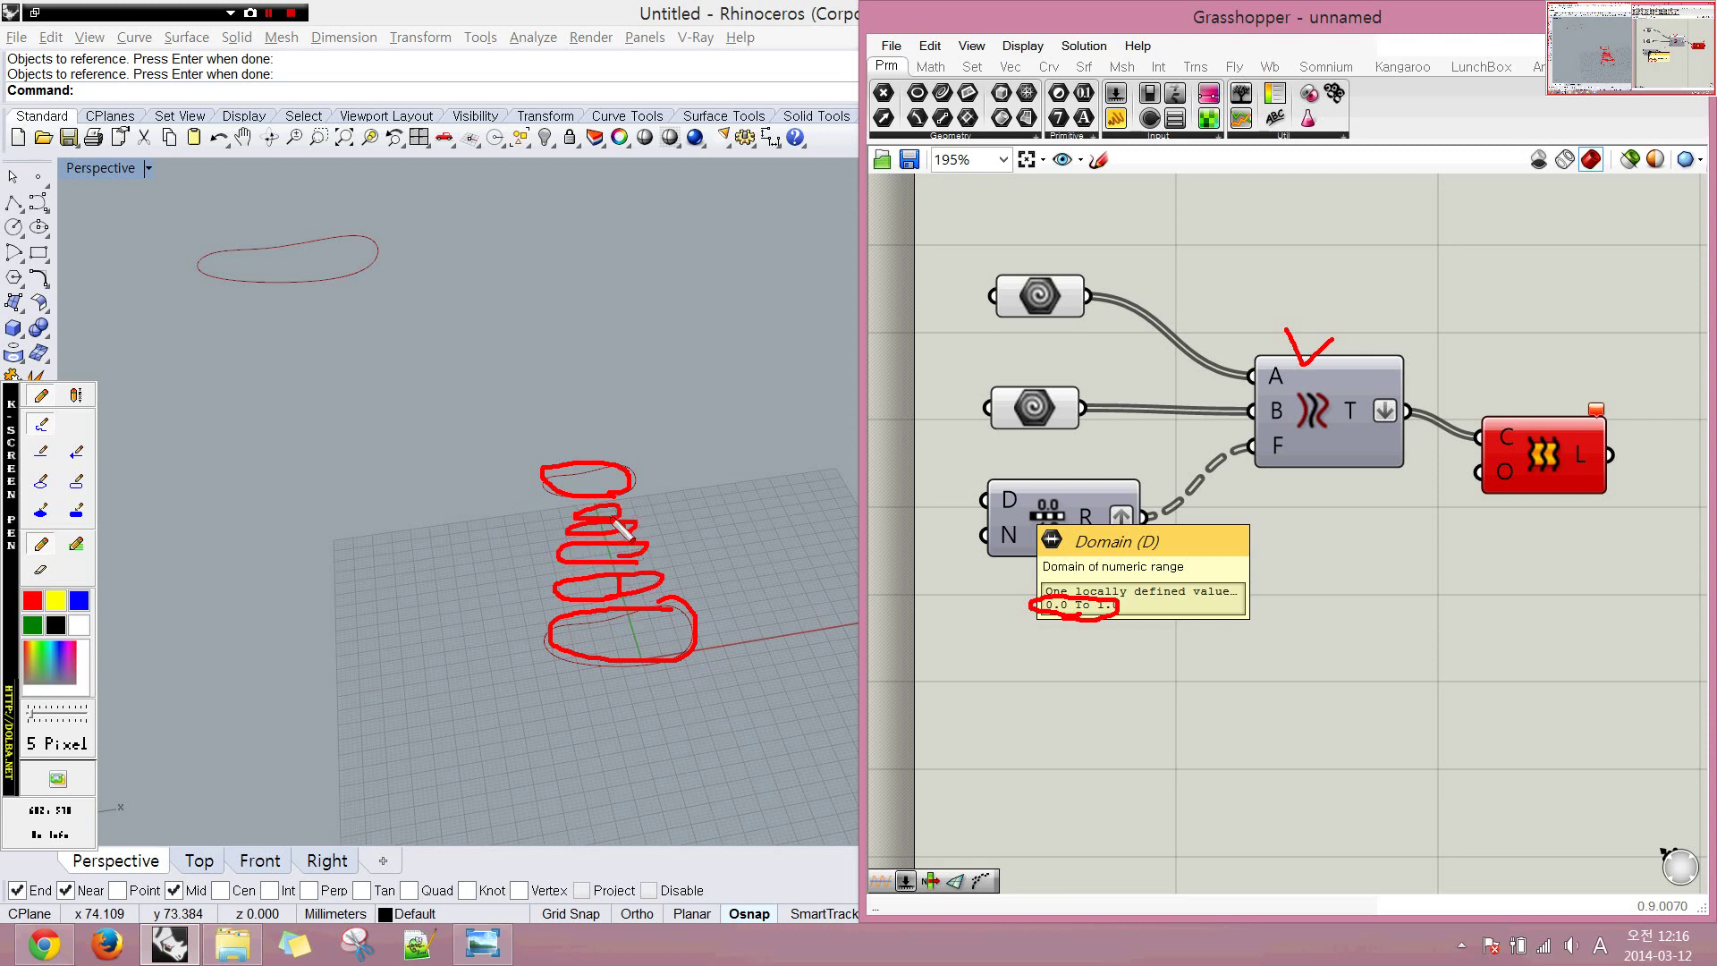
drag(676, 462, 711, 618)
mouse_move(601, 440)
mouse_down()
mouse_move(641, 417)
mouse_move(605, 468)
mouse_up()
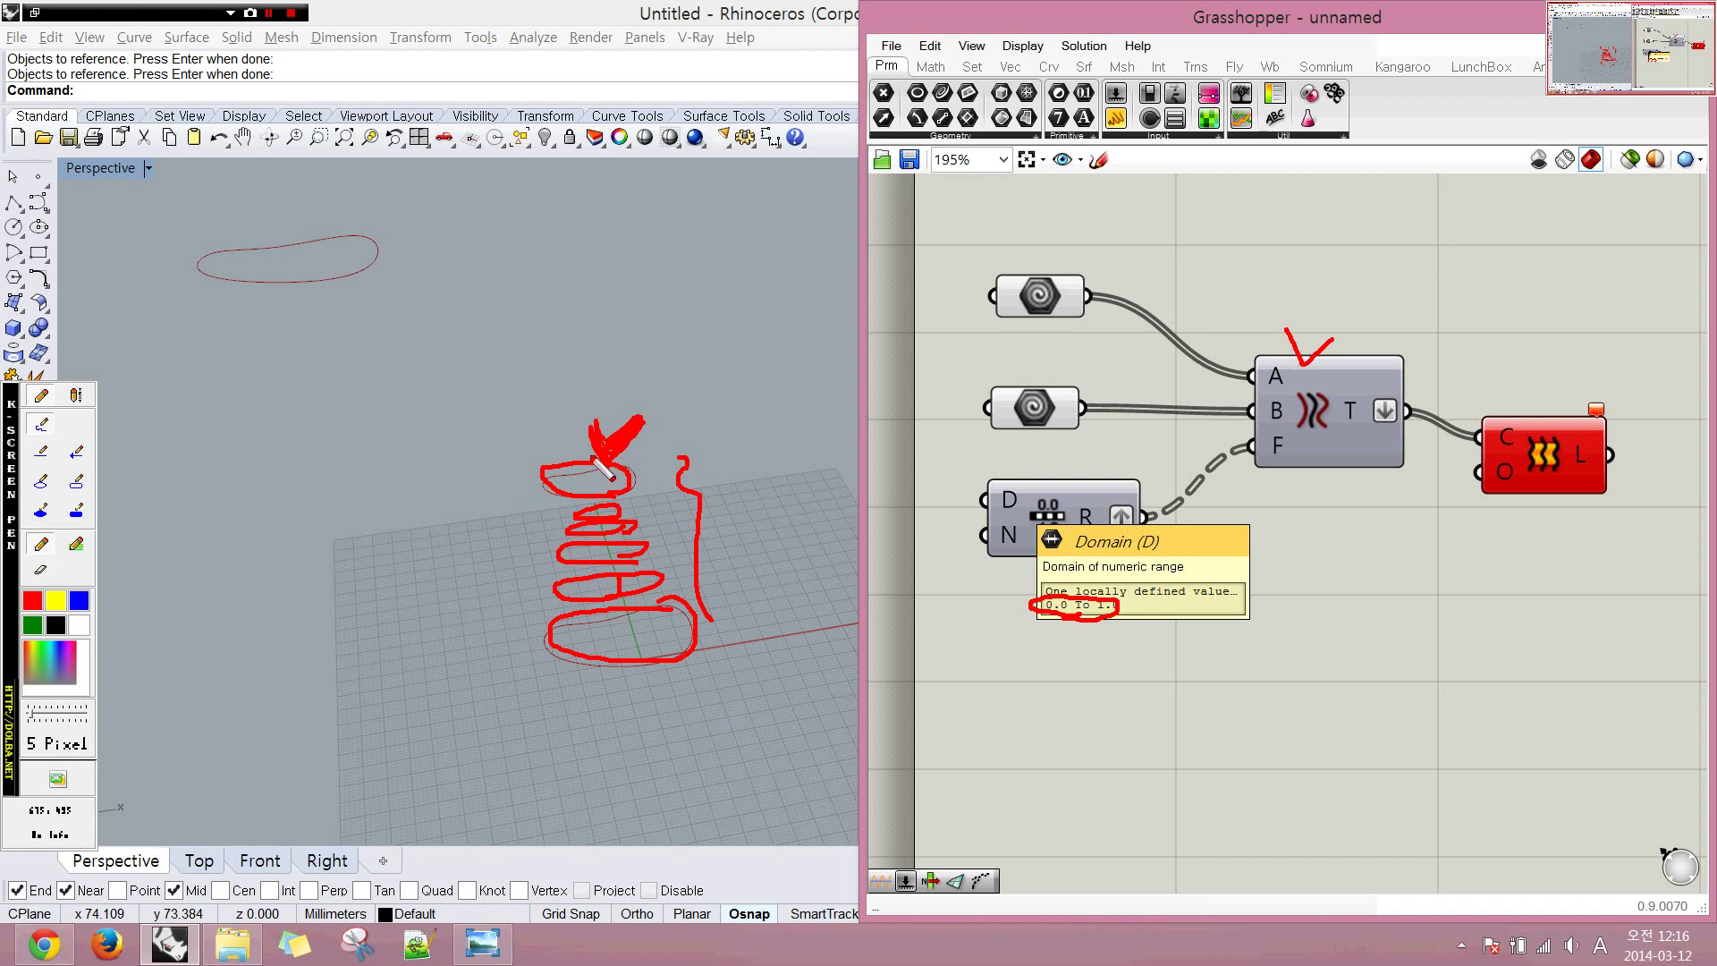
drag(476, 470, 501, 601)
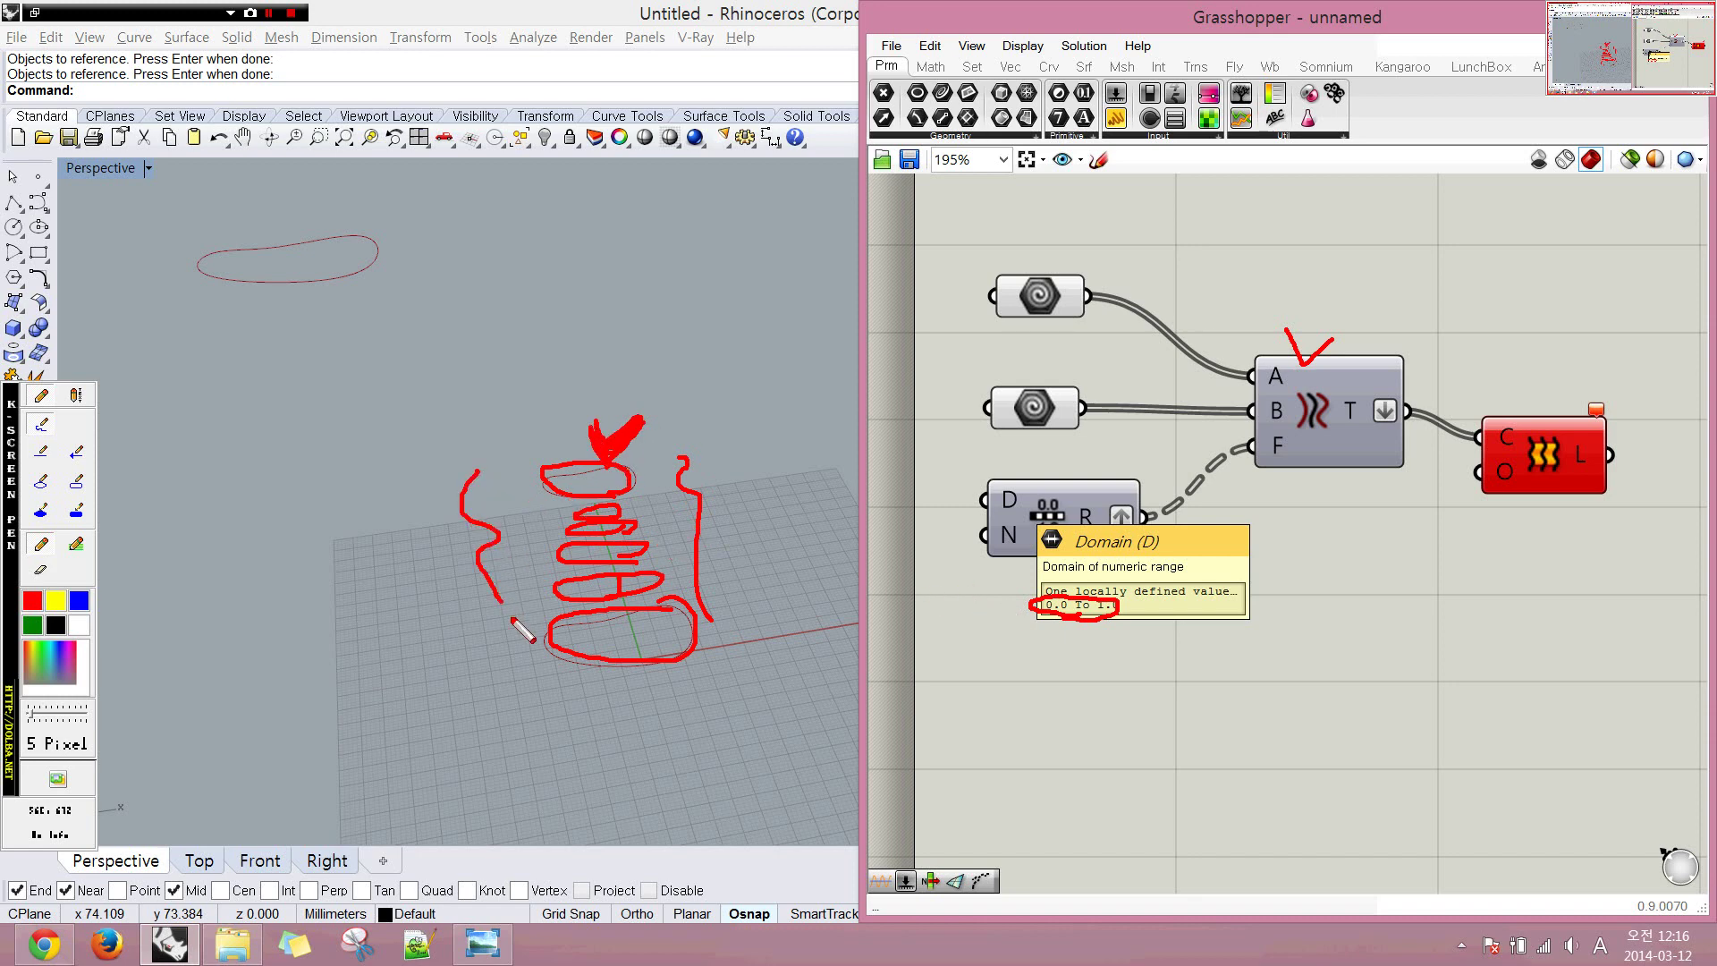
drag(466, 227, 588, 398)
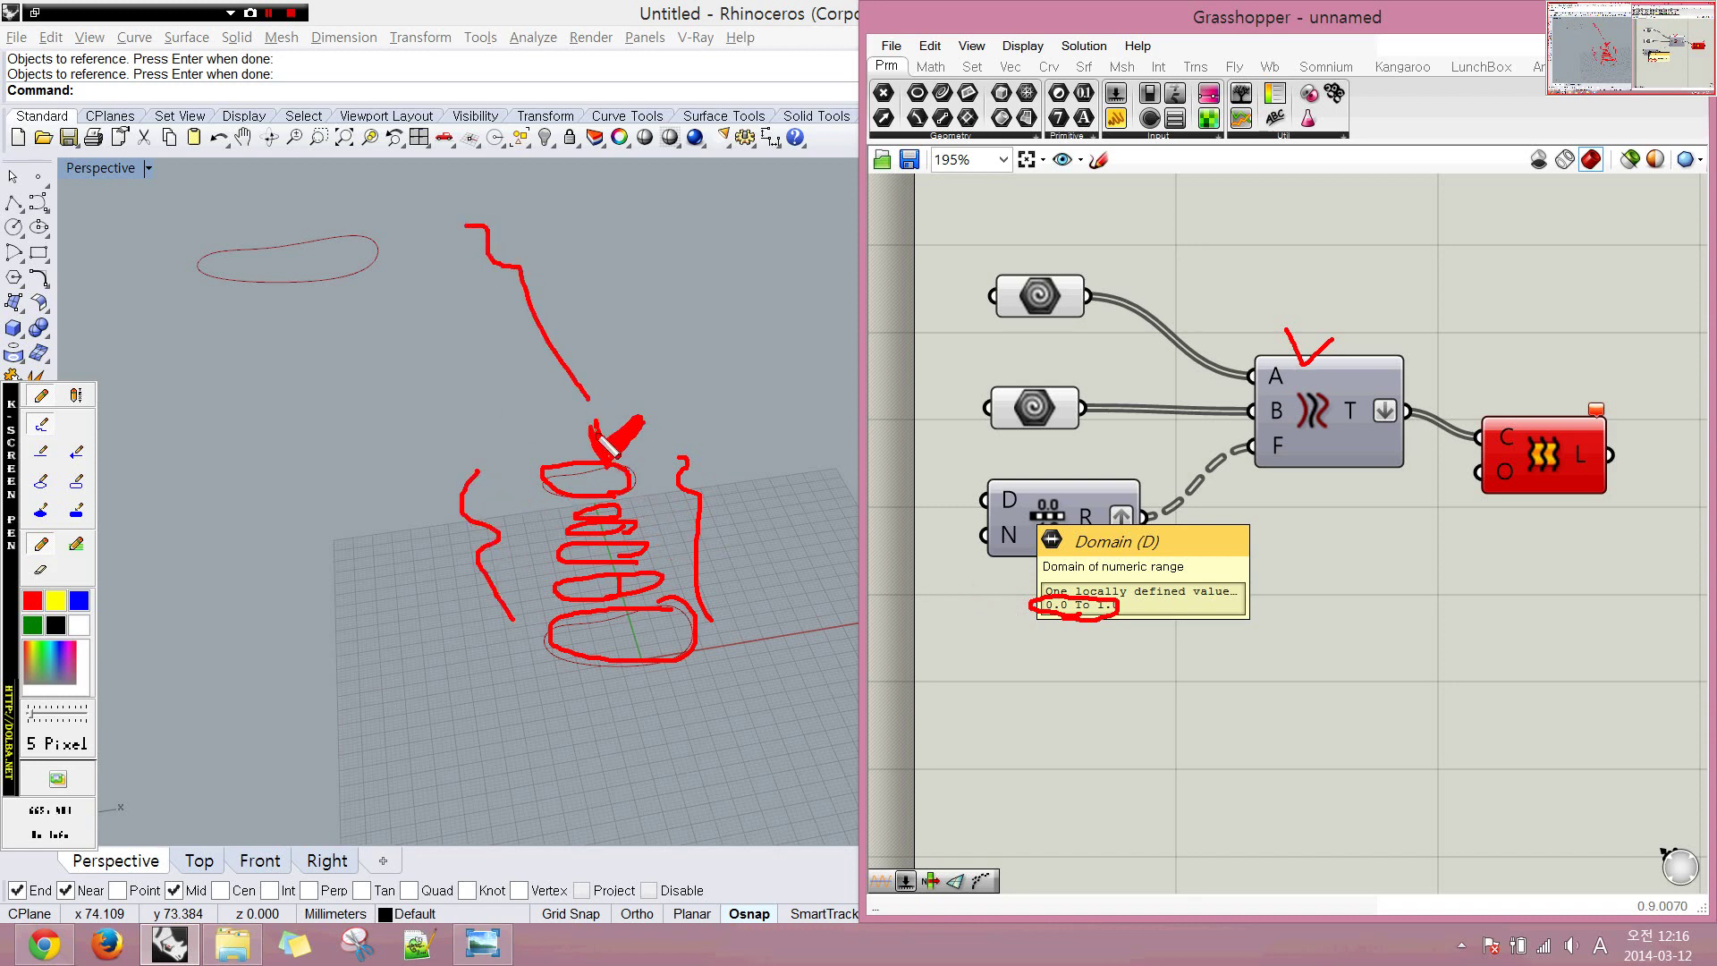
key(Escape)
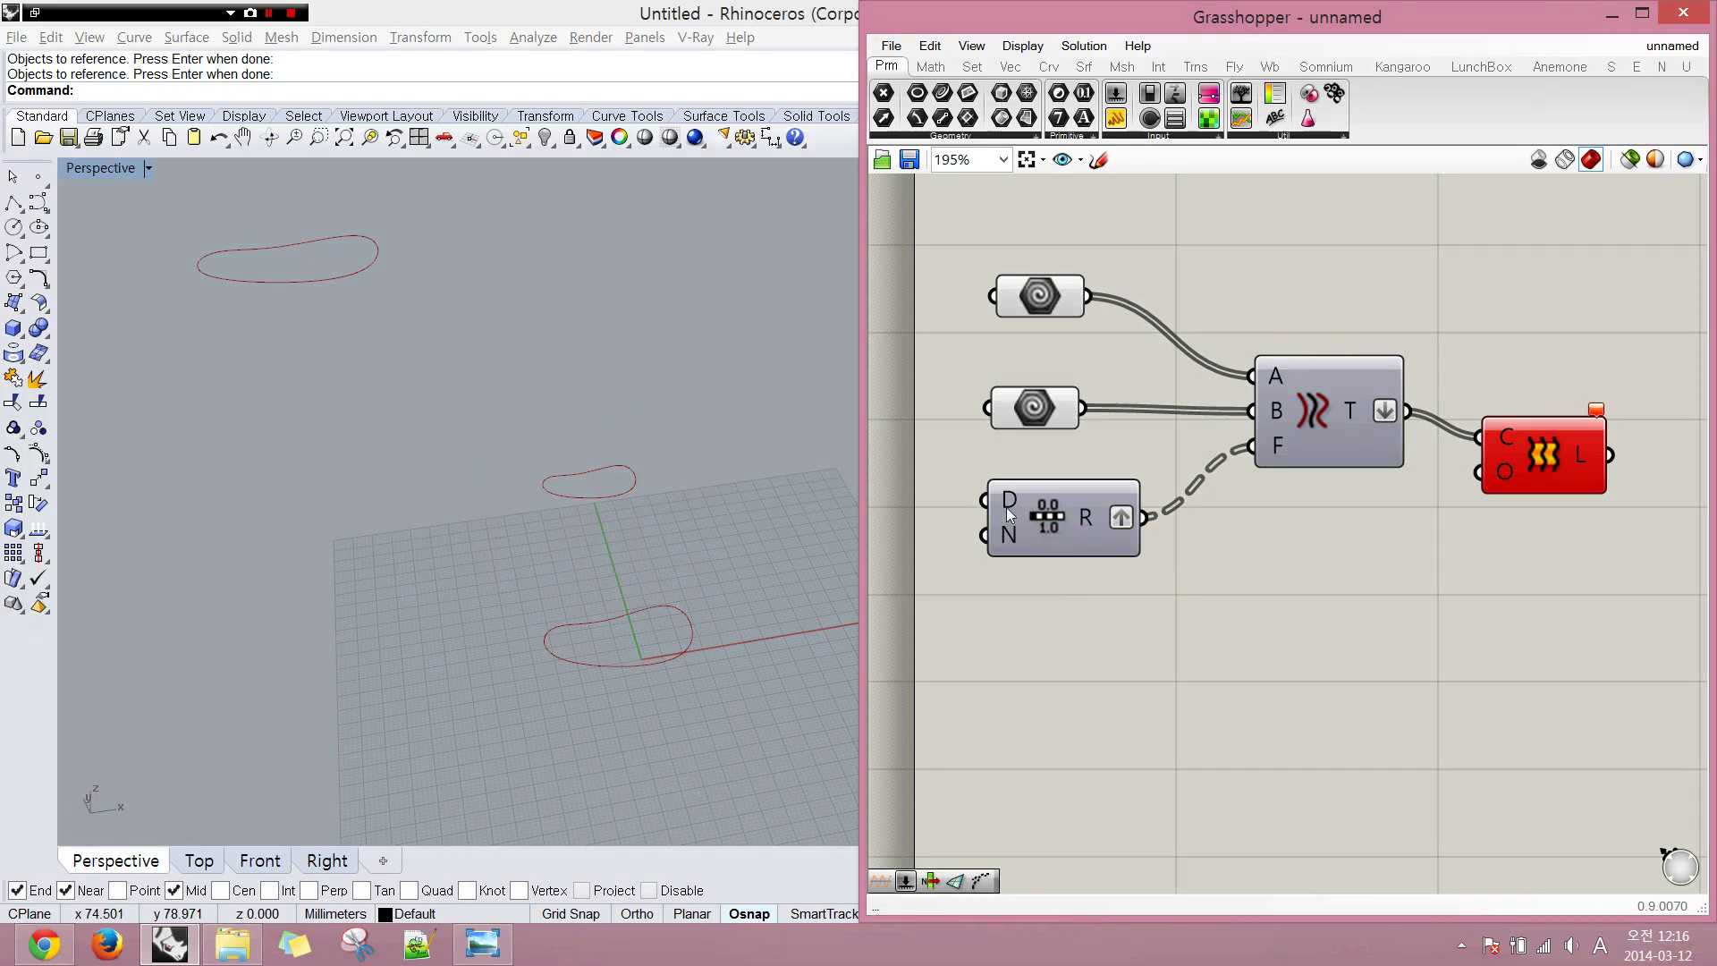
- Set the domain of the Range component's D input to 0.0 To 0.9
right_click(1009, 503)
mouse_move(1150, 690)
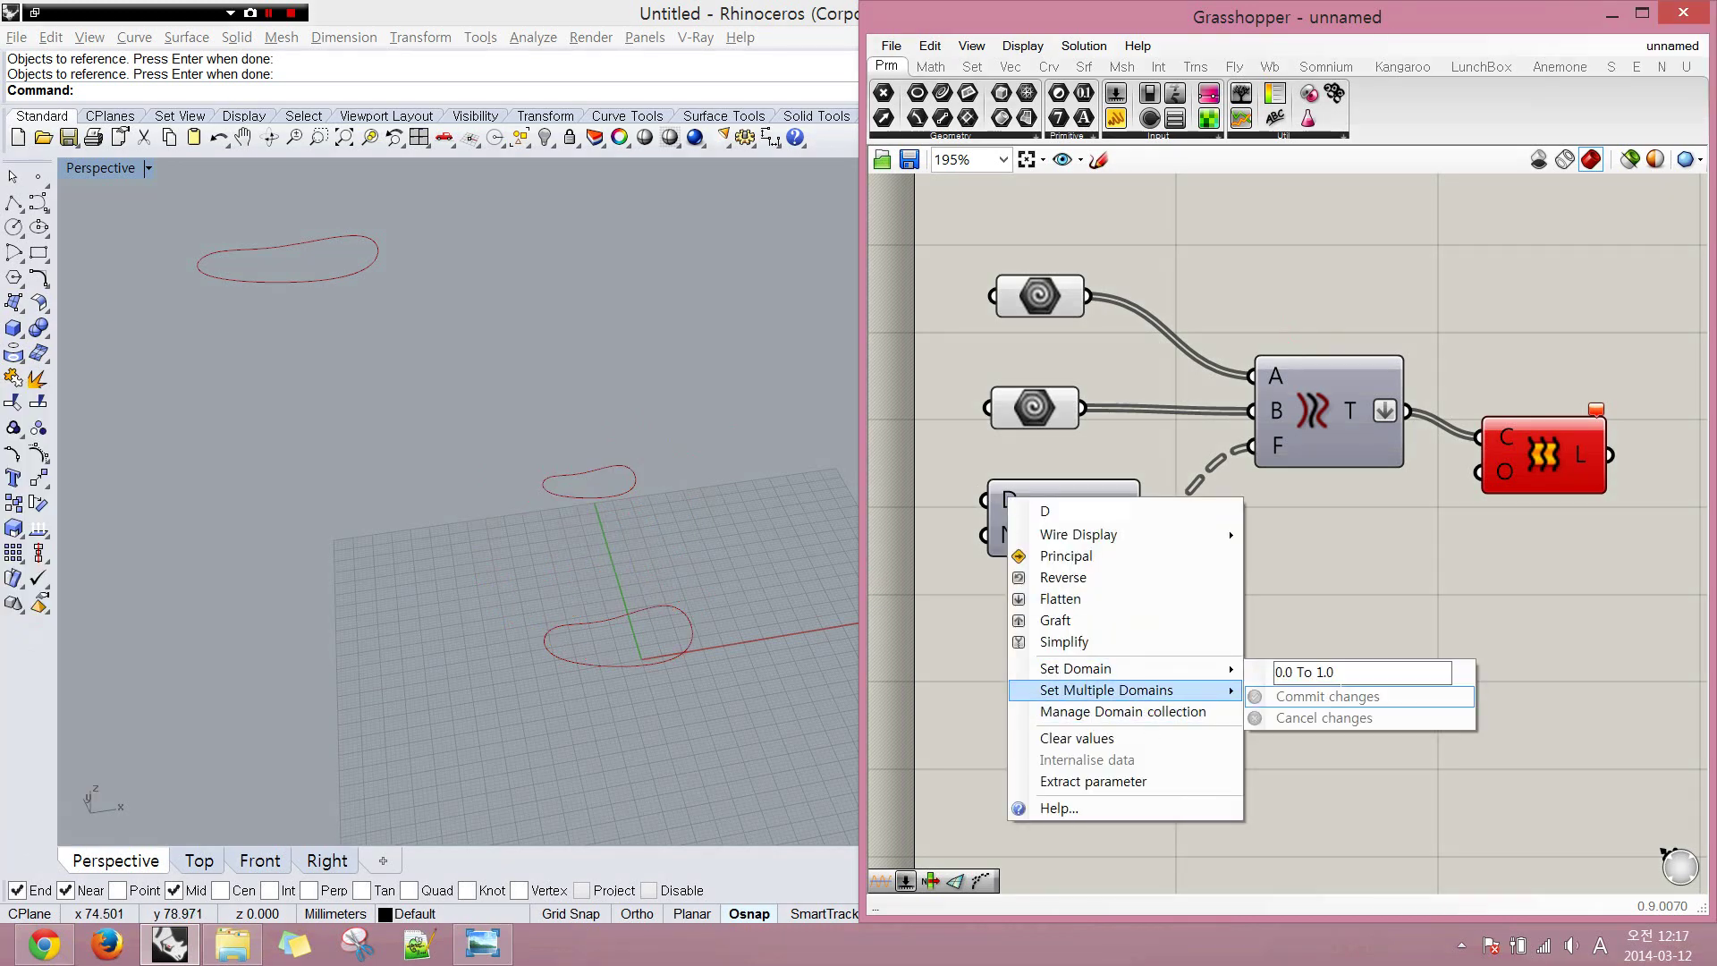
click(964, 646)
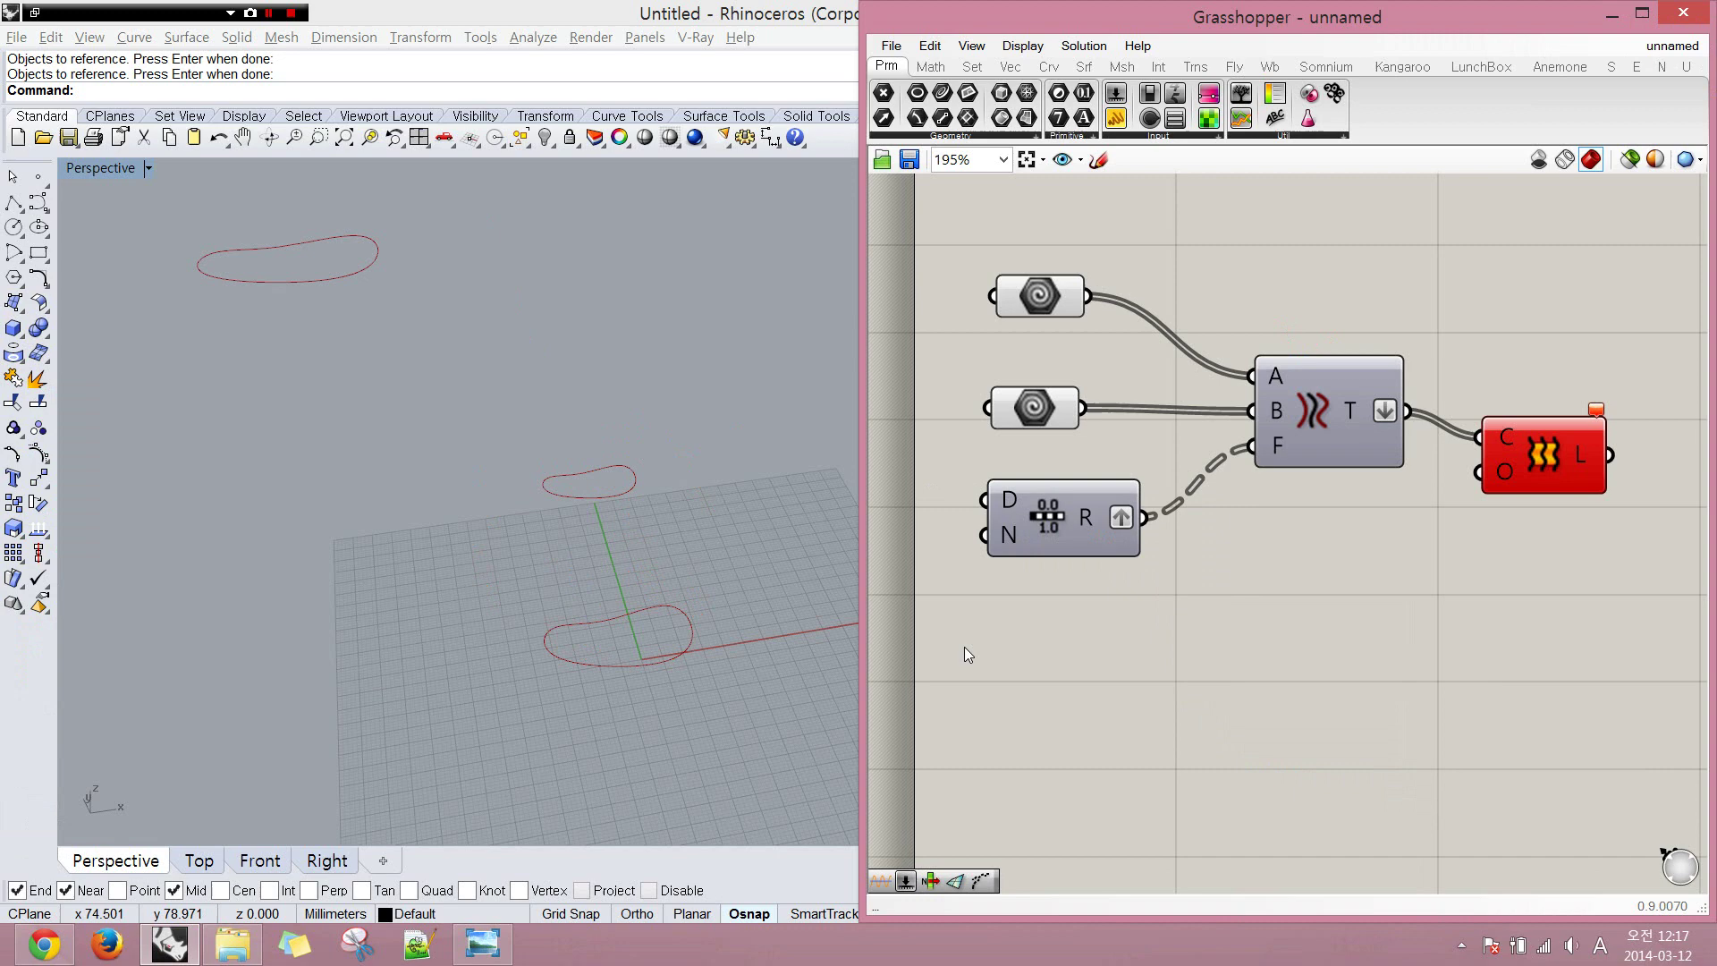
right_click(1002, 508)
mouse_move(1169, 688)
click(1332, 684)
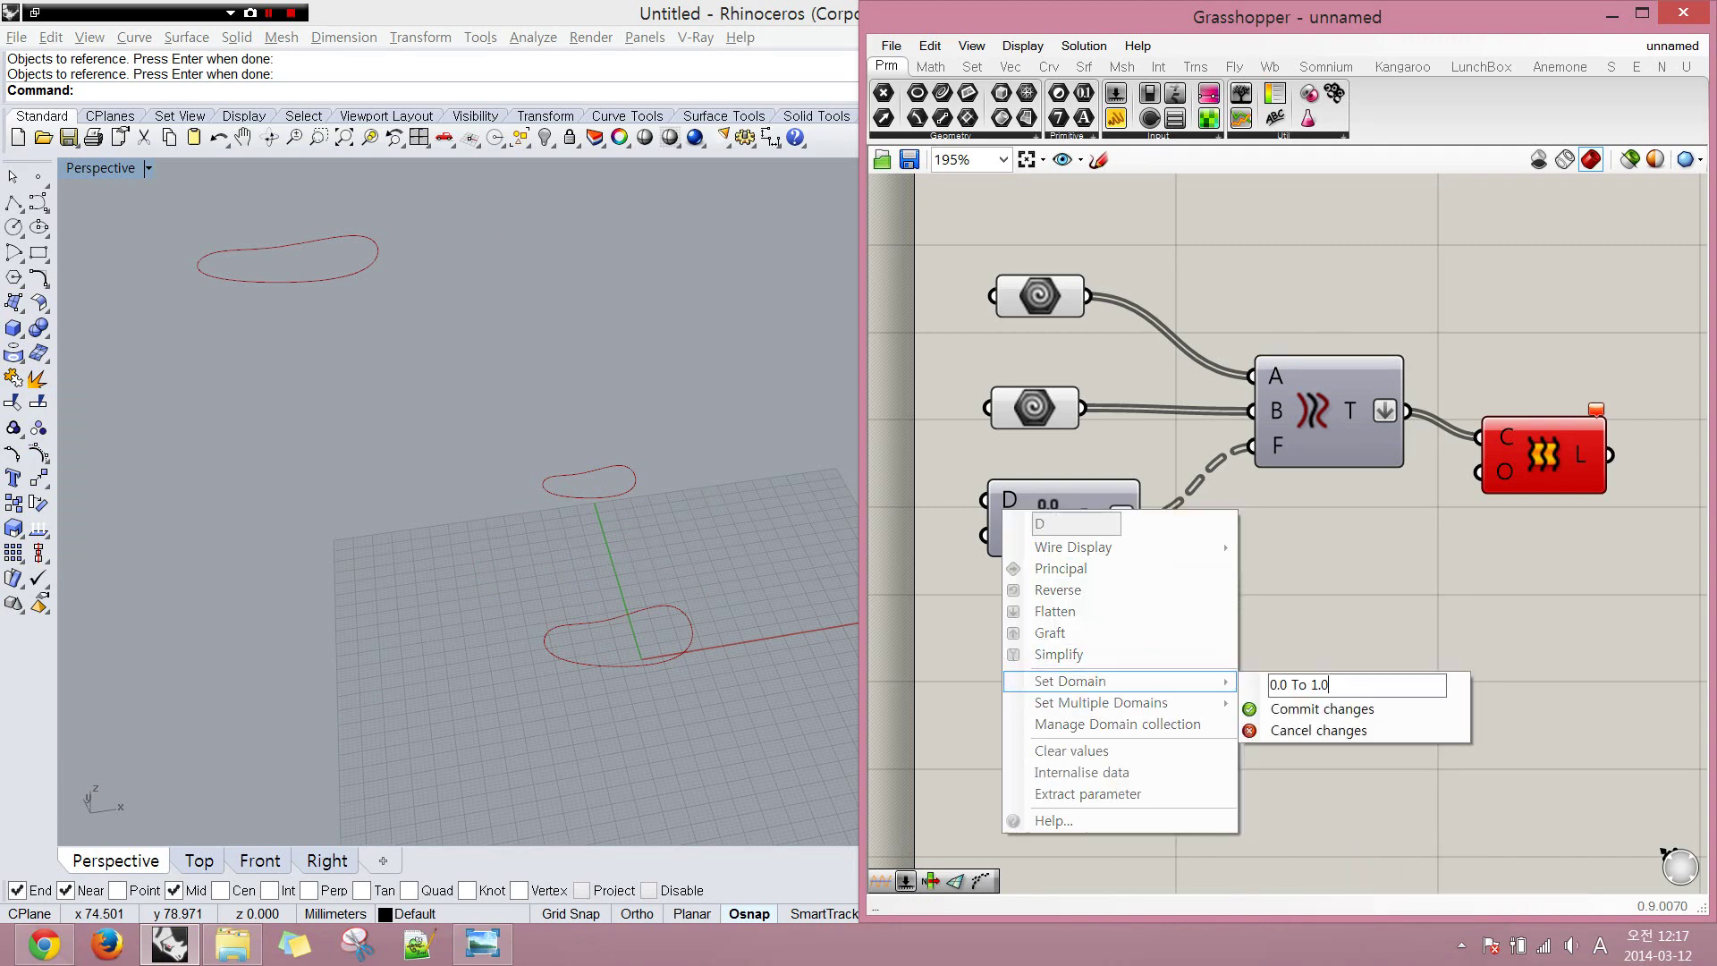
drag(1332, 685, 1268, 684)
click(1331, 684)
click(1316, 710)
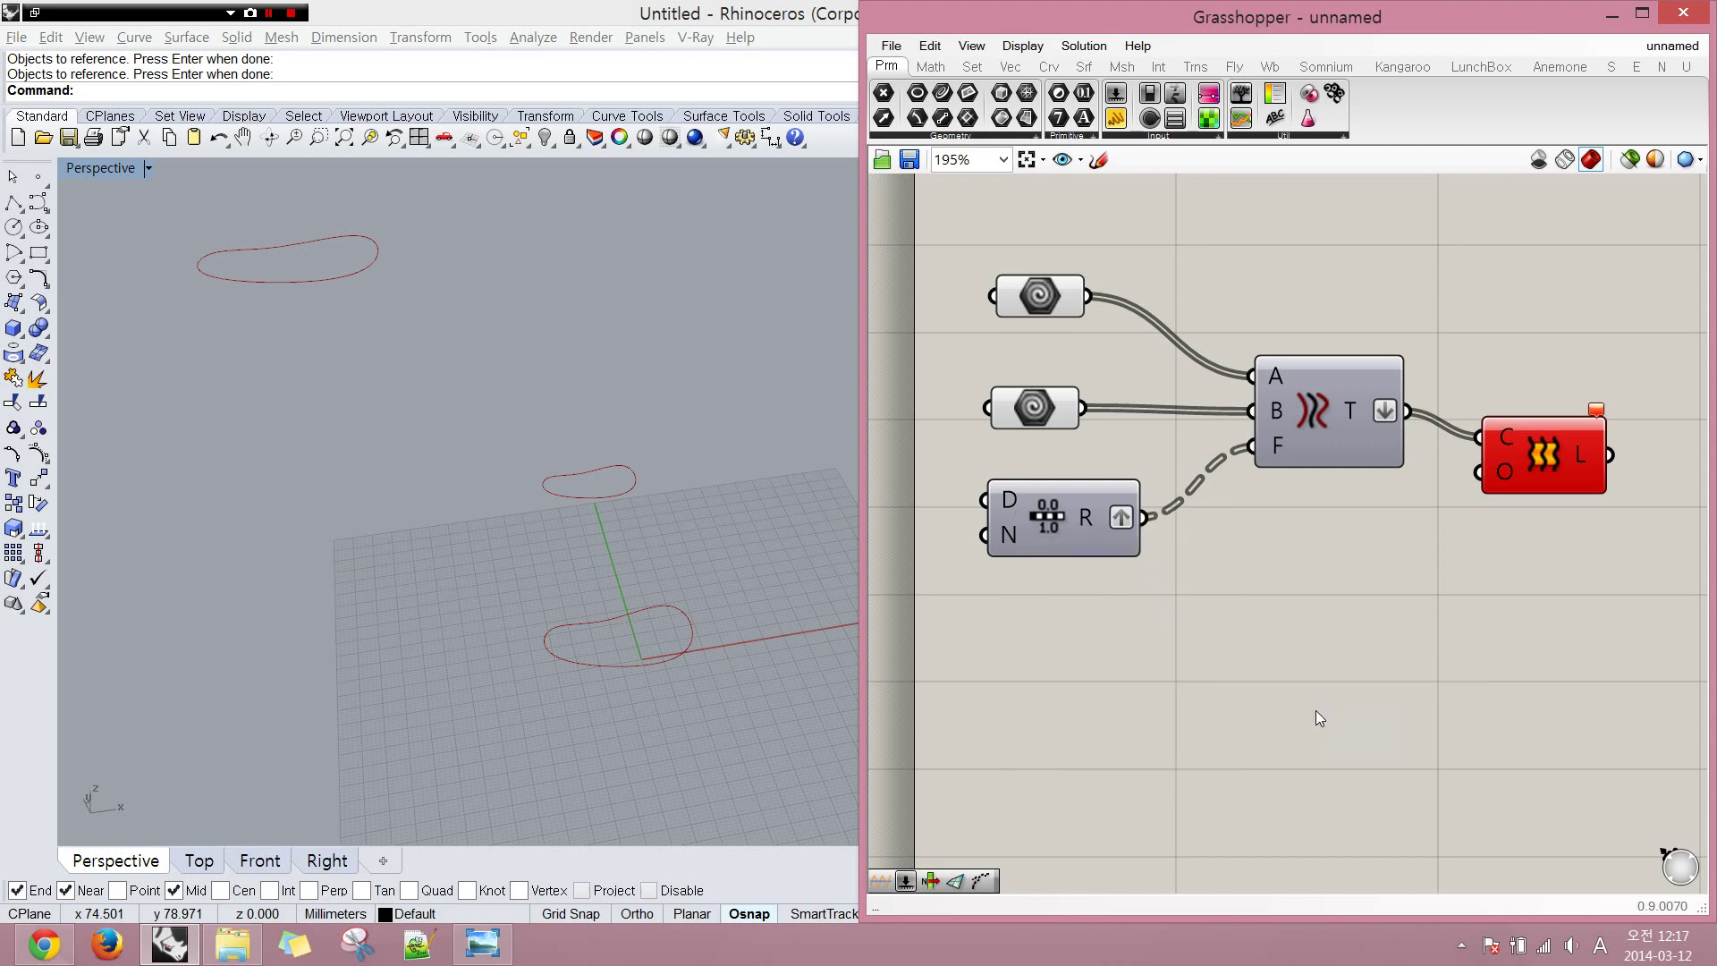
click(1350, 421)
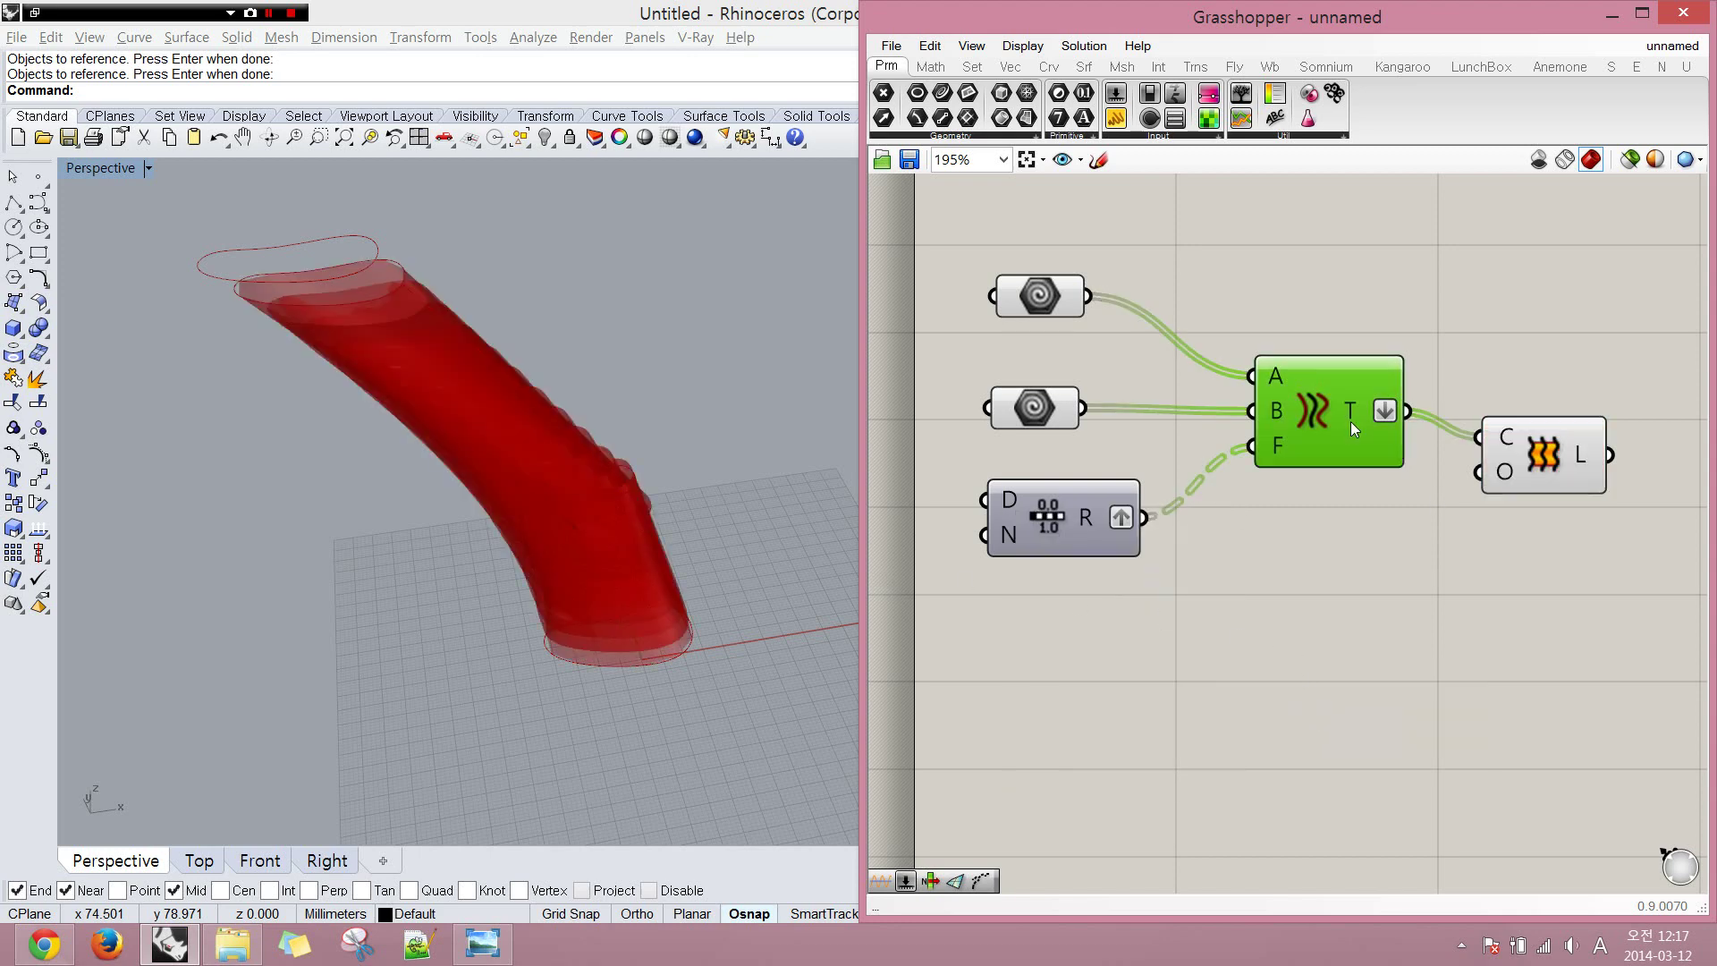
click(1144, 533)
- Check the Range component's domain and inspect both segments of the lofted surface around the middle profile
mouse_move(1006, 500)
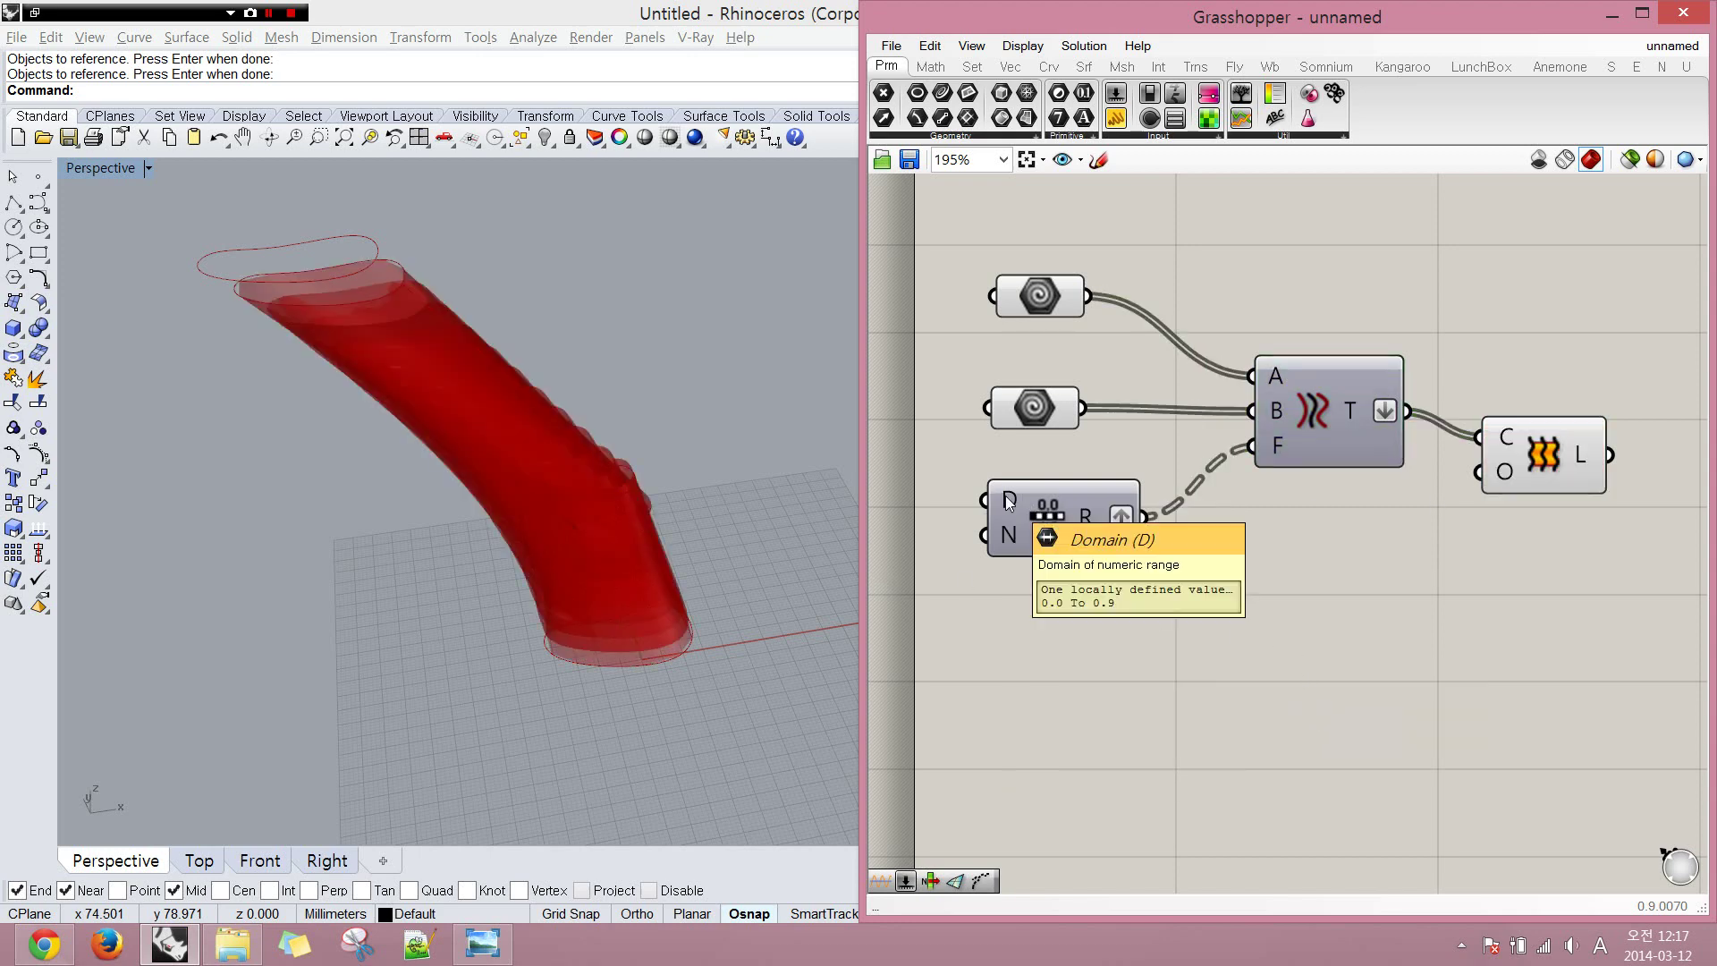
key(ctrl+F12)
mouse_move(730, 611)
mouse_down()
mouse_move(731, 560)
mouse_move(684, 471)
mouse_up()
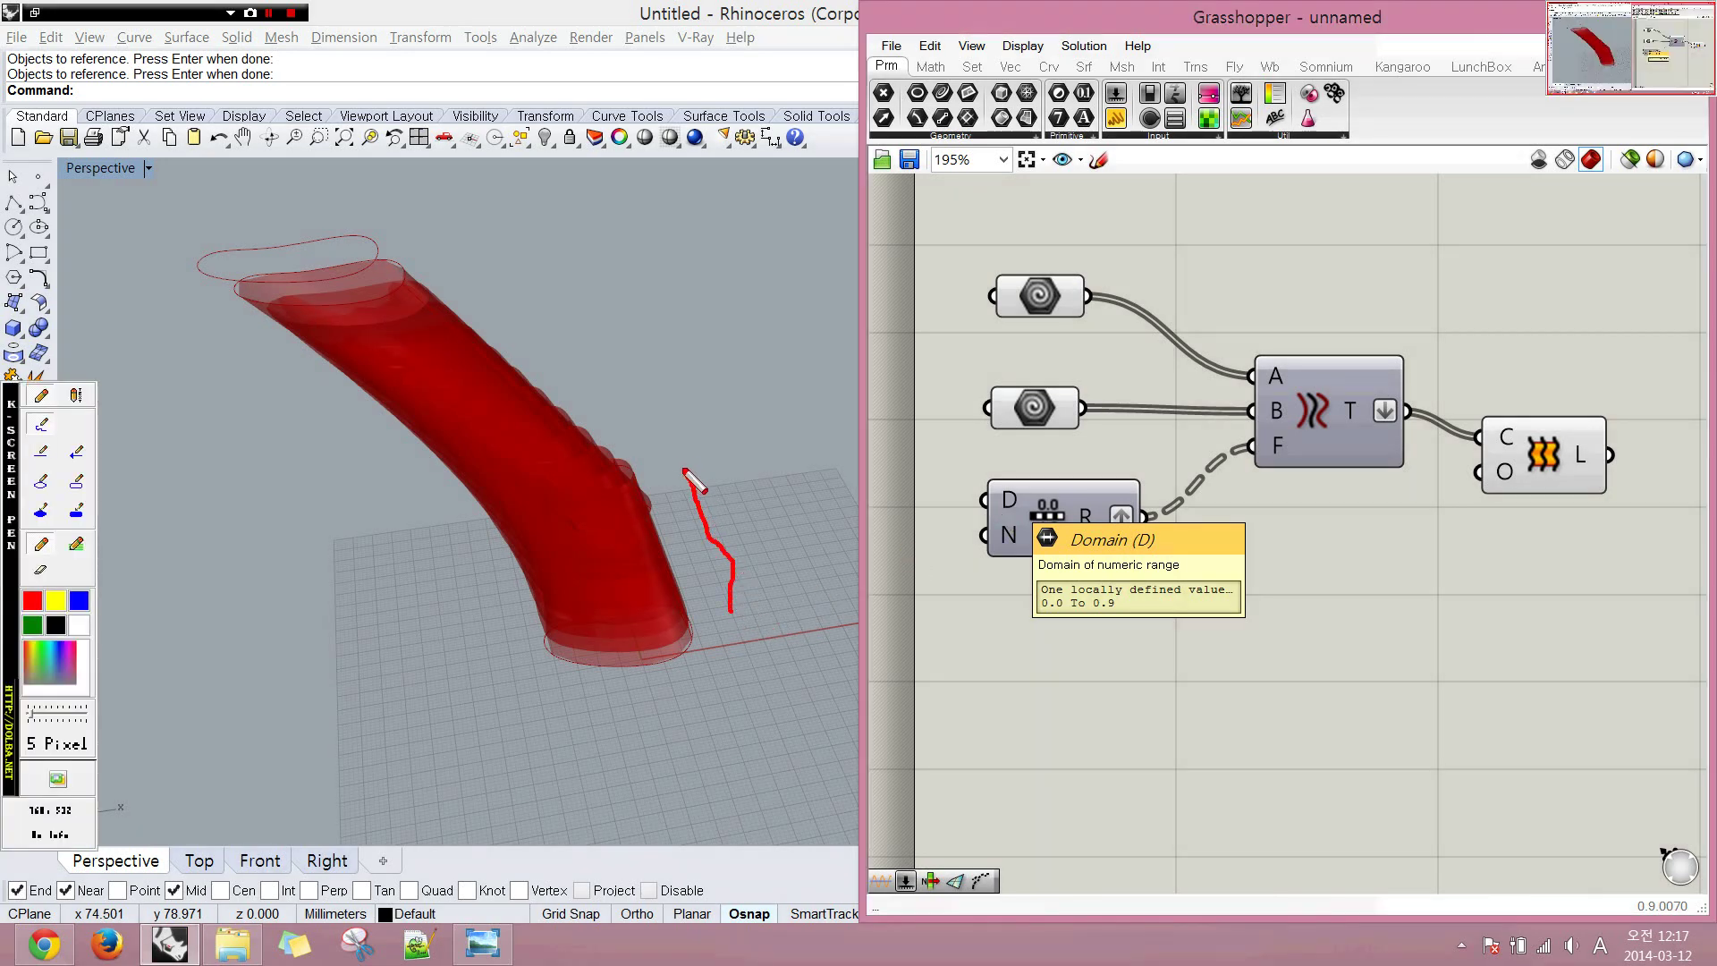
mouse_move(547, 476)
mouse_down()
mouse_move(523, 483)
mouse_move(574, 470)
mouse_up()
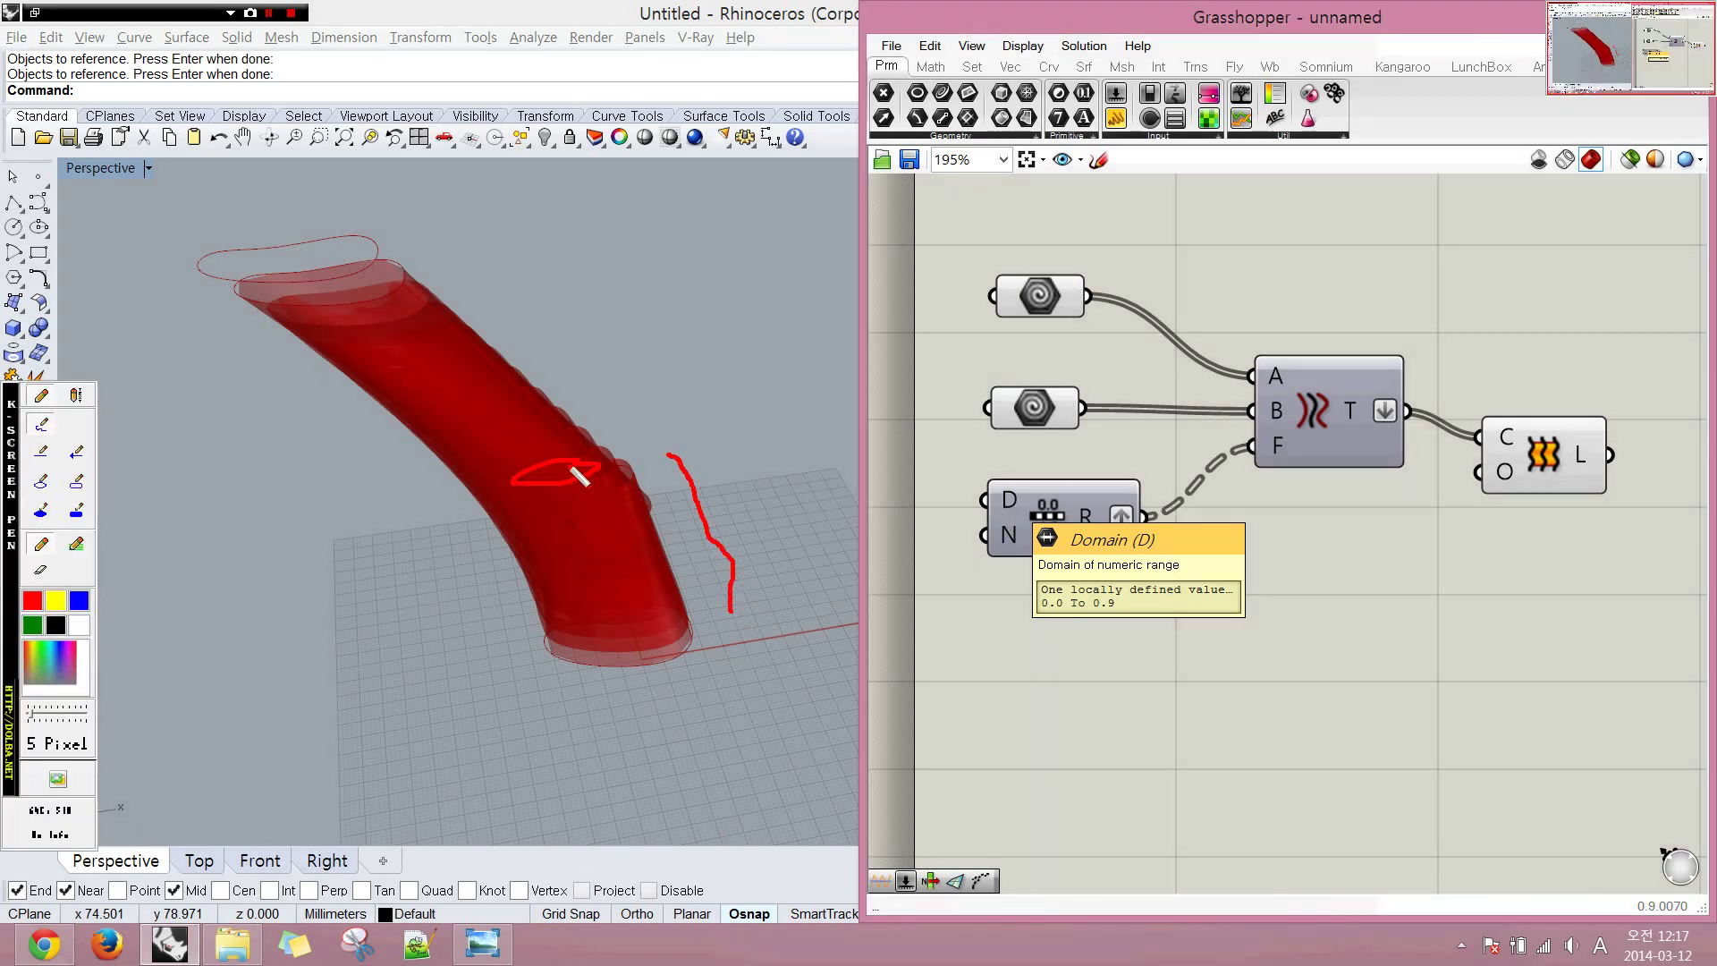
drag(477, 502, 296, 364)
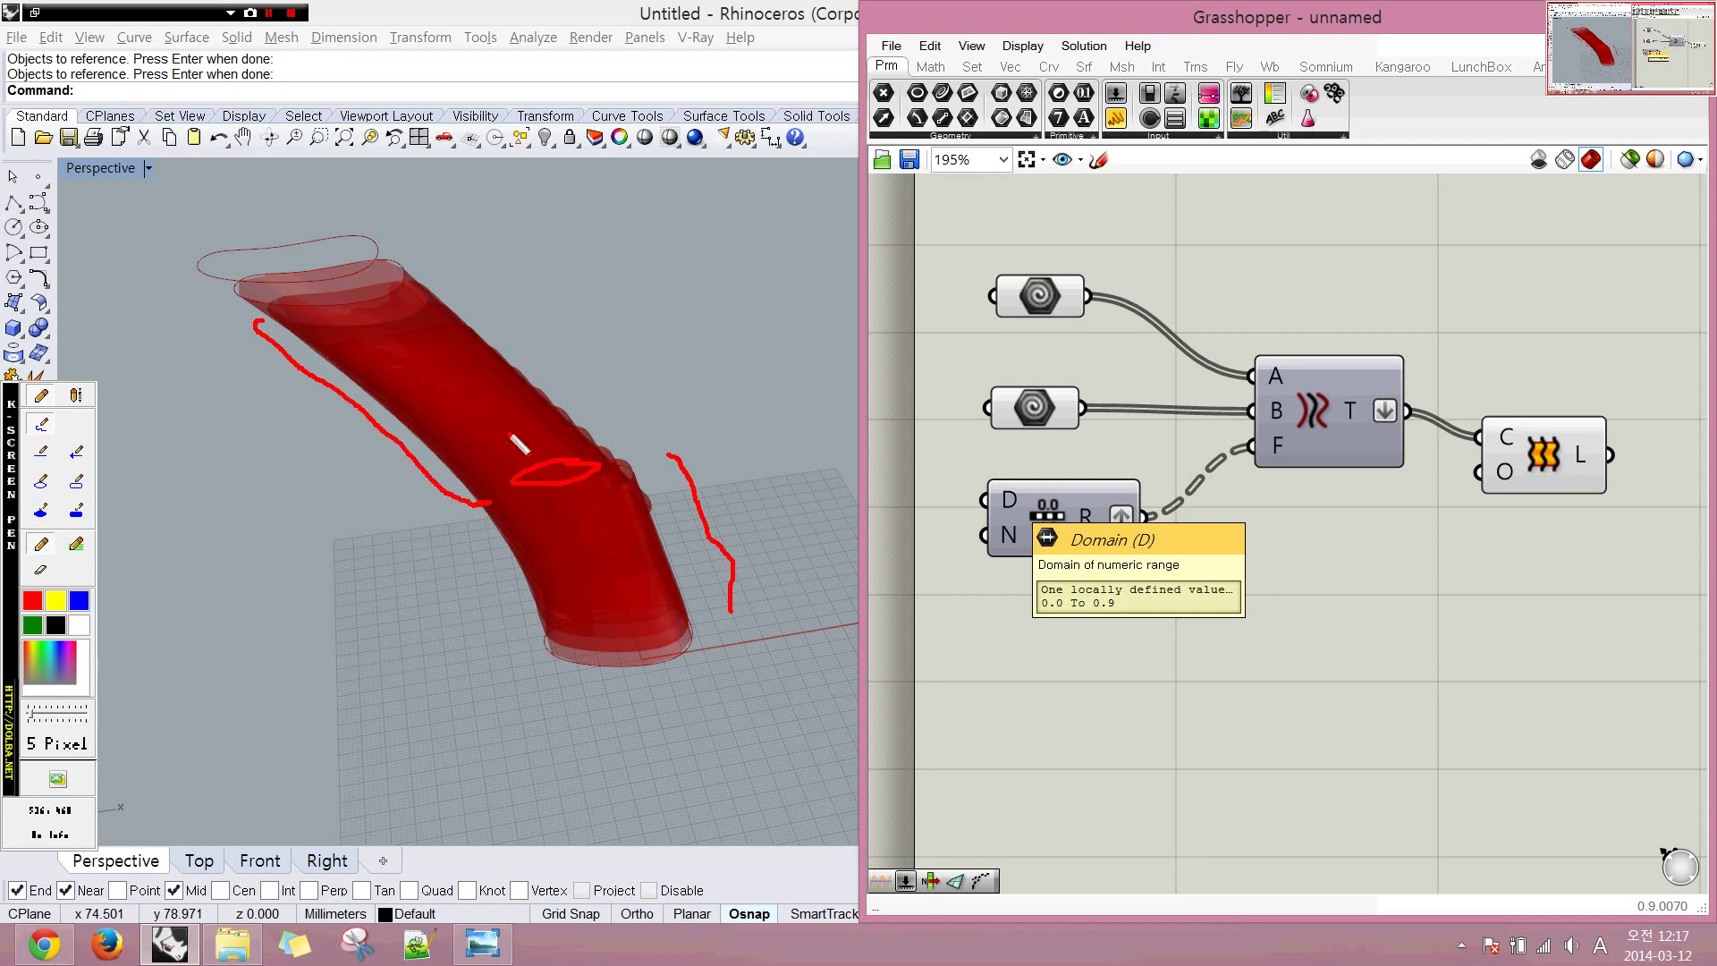
drag(583, 457, 623, 421)
key(Escape)
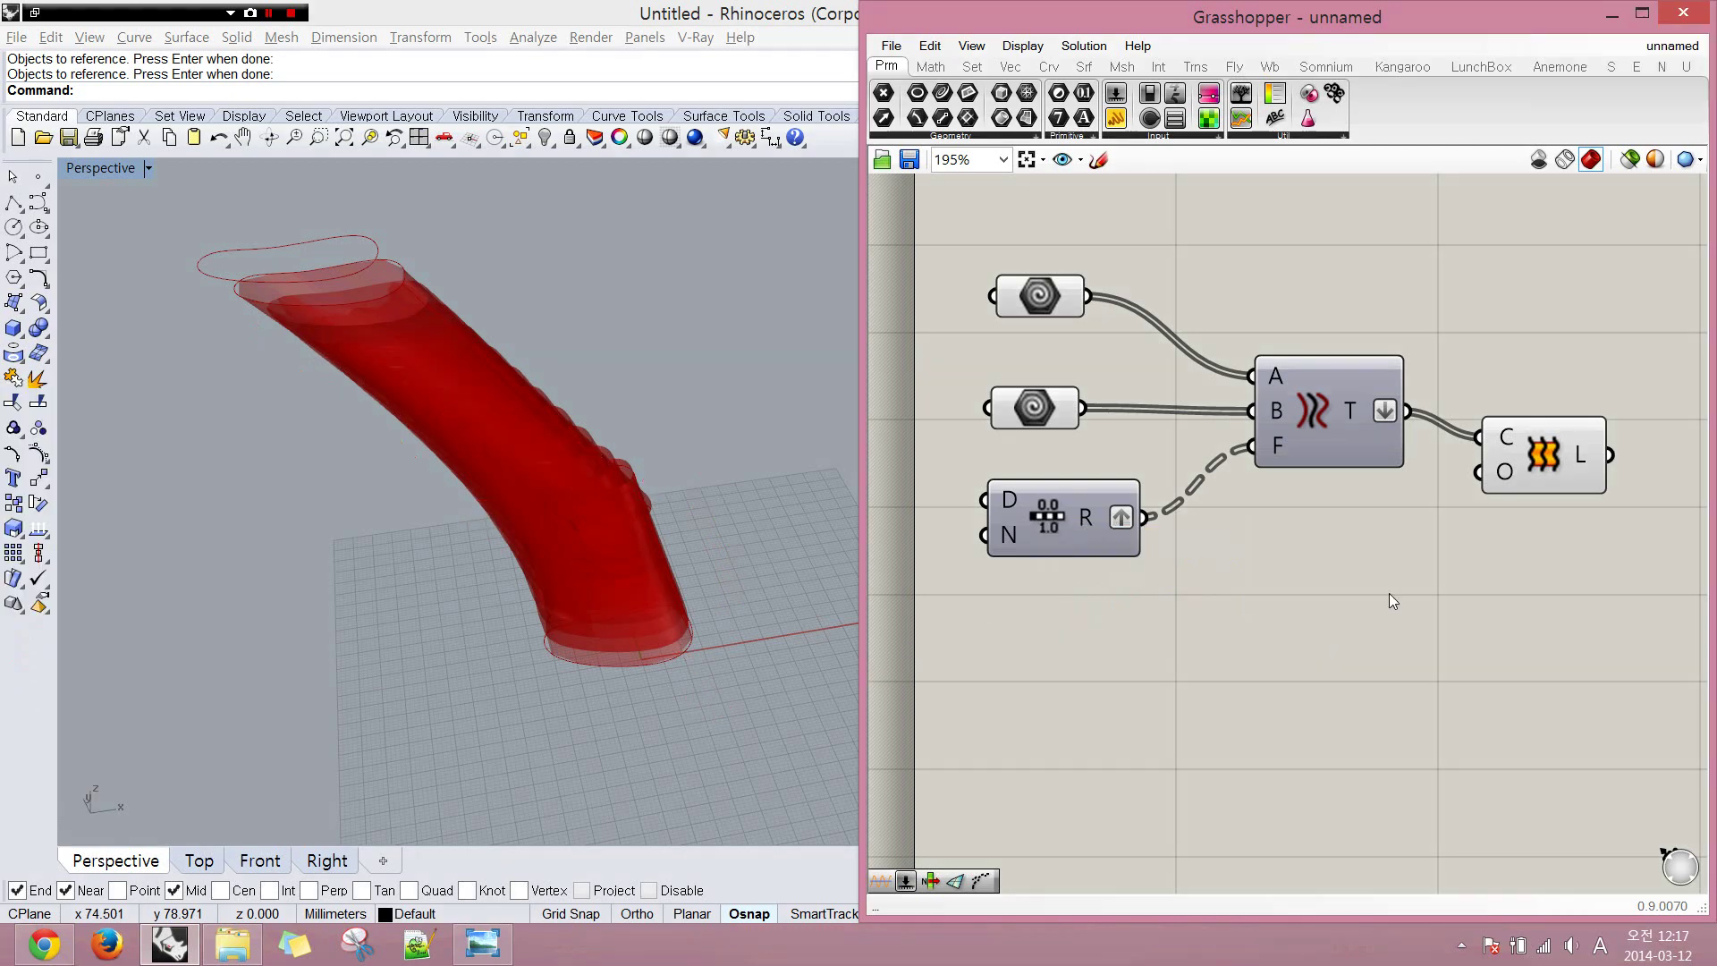
- Move the Loft component farther away from the Tween Curve component
right_drag(1368, 591, 1159, 601)
drag(1318, 501, 1397, 475)
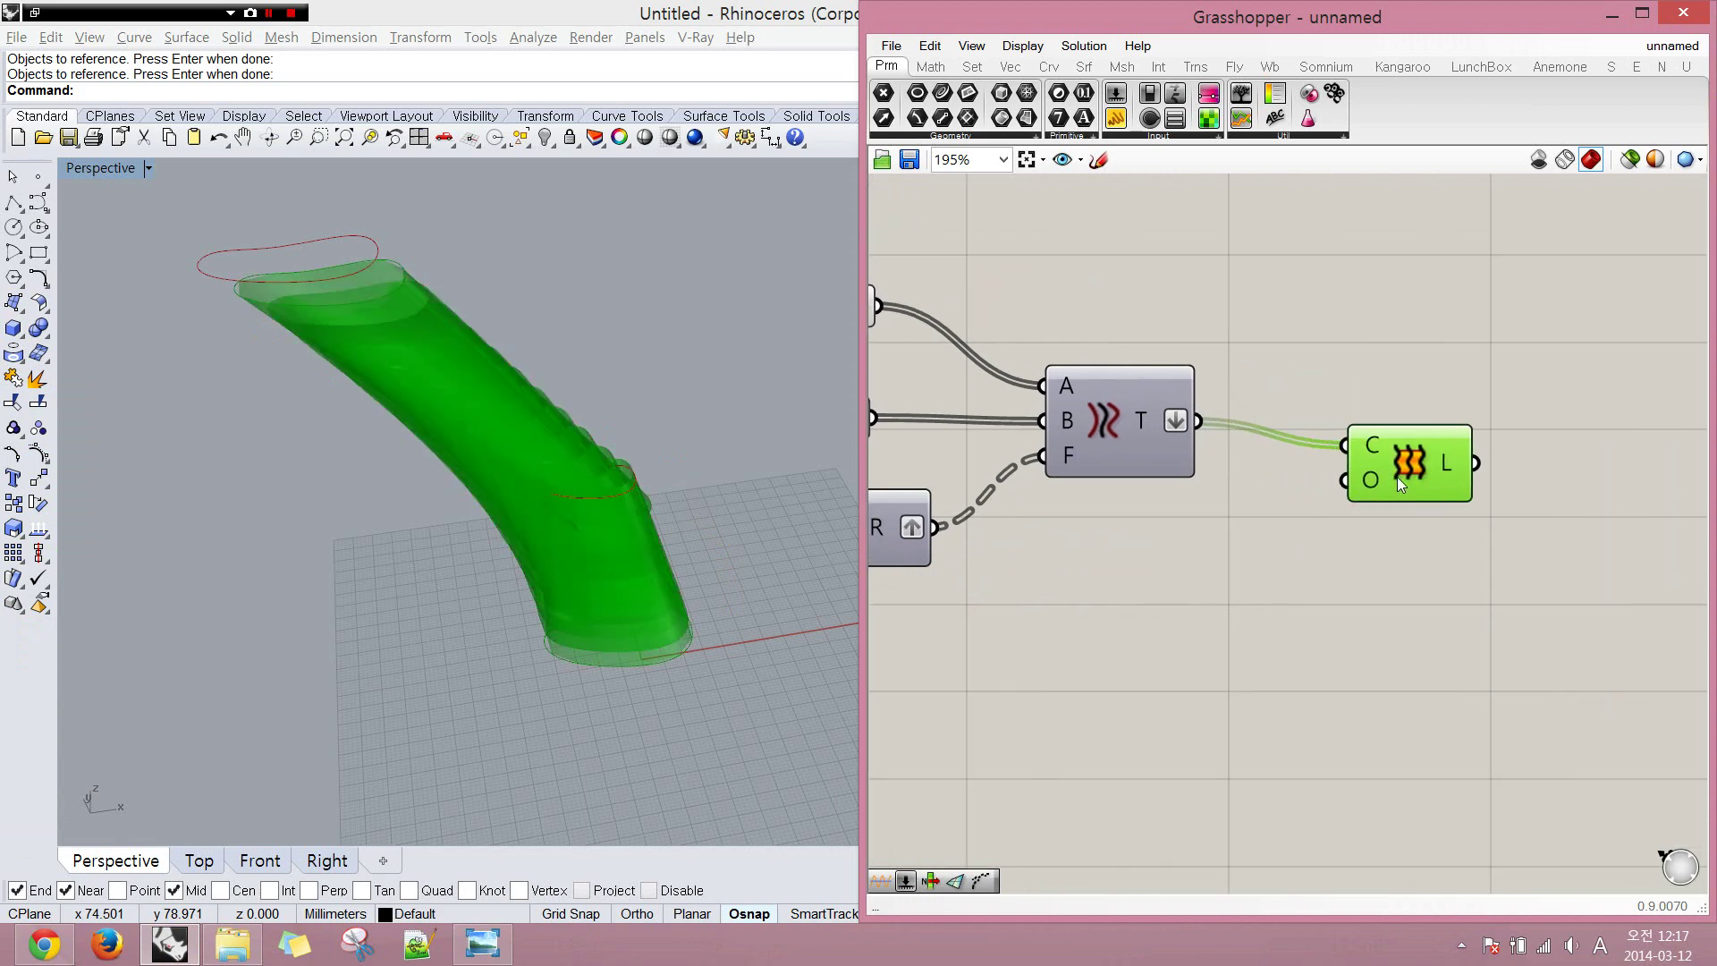
click(1246, 478)
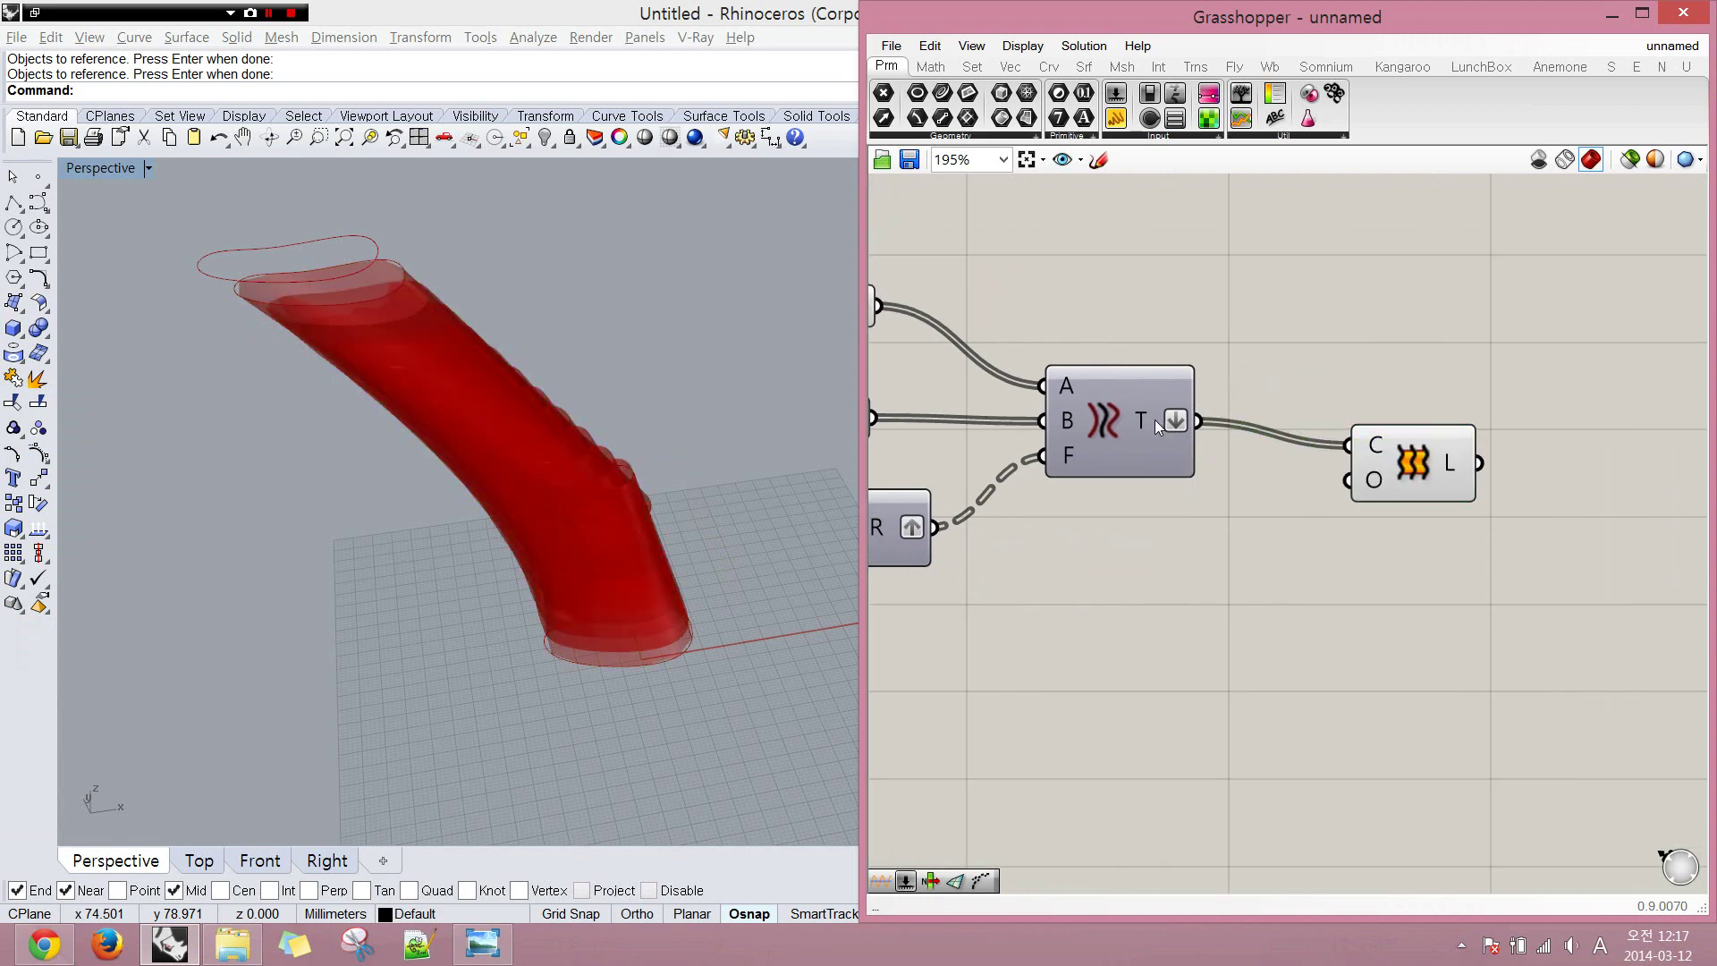
- Inspect the flattened curve list of the Tween Curve's T output and trace its order along the loft
mouse_move(1155, 420)
key(F9)
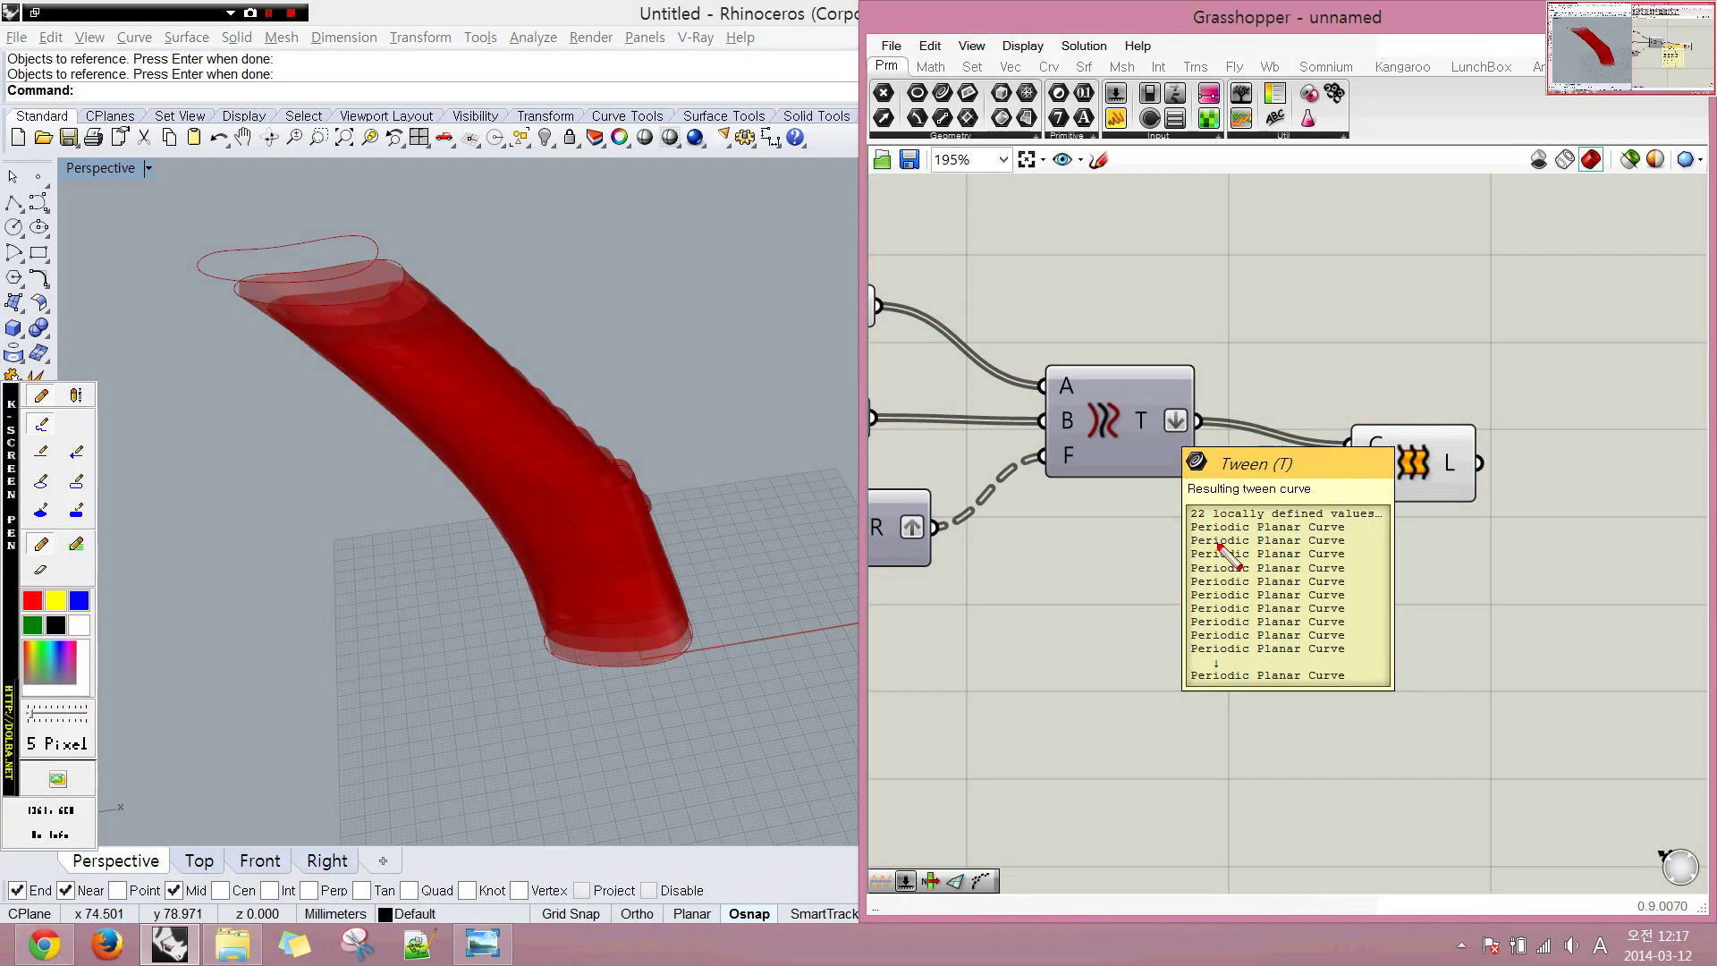
mouse_move(1205, 501)
mouse_down()
mouse_move(1225, 559)
mouse_move(1350, 566)
mouse_up()
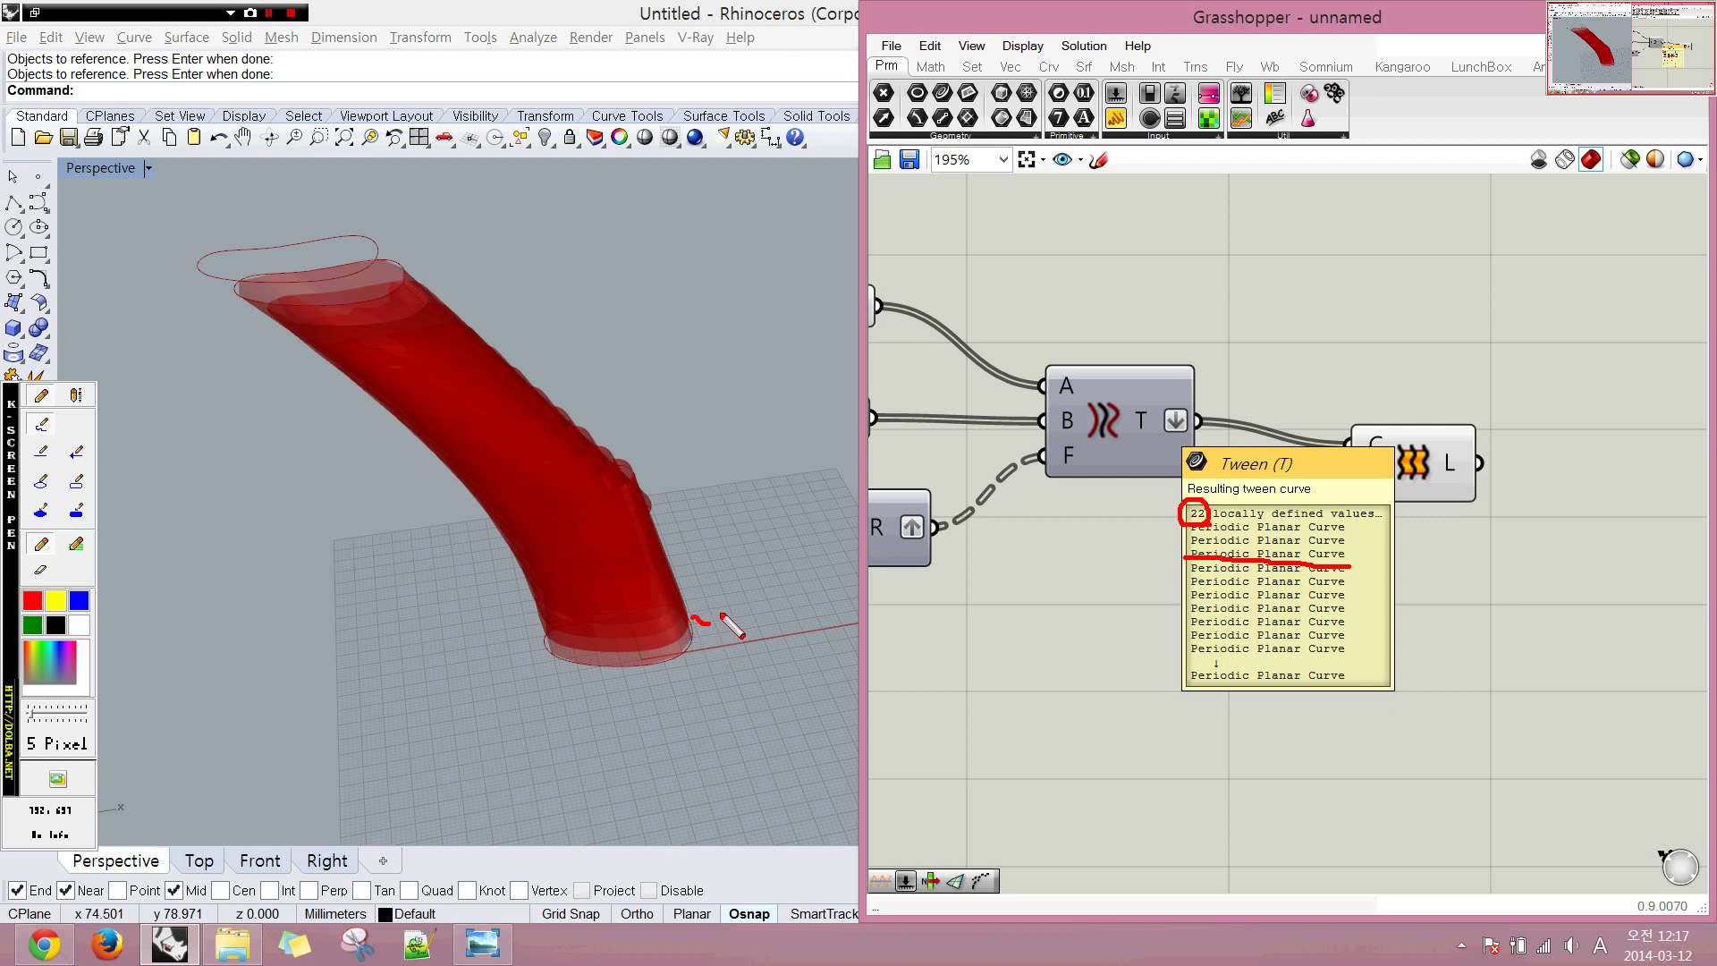
drag(722, 615, 718, 581)
drag(562, 399, 590, 380)
mouse_move(741, 564)
mouse_down()
mouse_move(729, 491)
mouse_move(584, 338)
mouse_move(544, 311)
mouse_move(536, 337)
mouse_up()
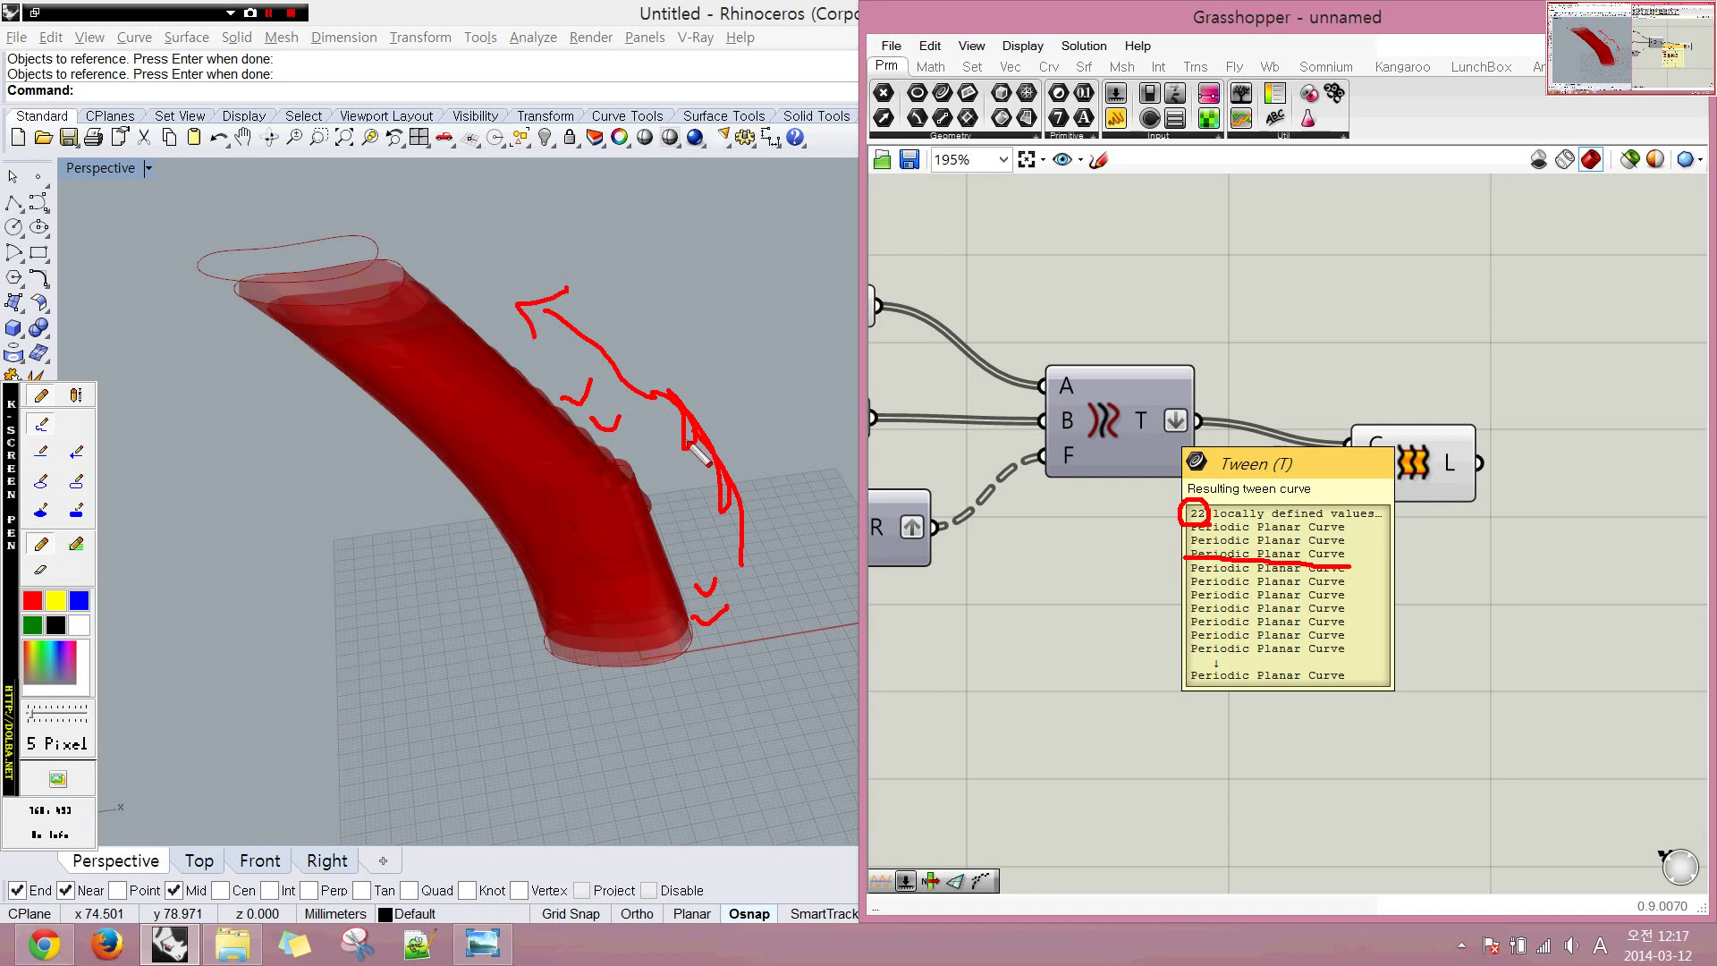
key(Escape)
- Turn off the Loft component's preview
click(1395, 443)
middle_click(1277, 379)
click(1336, 324)
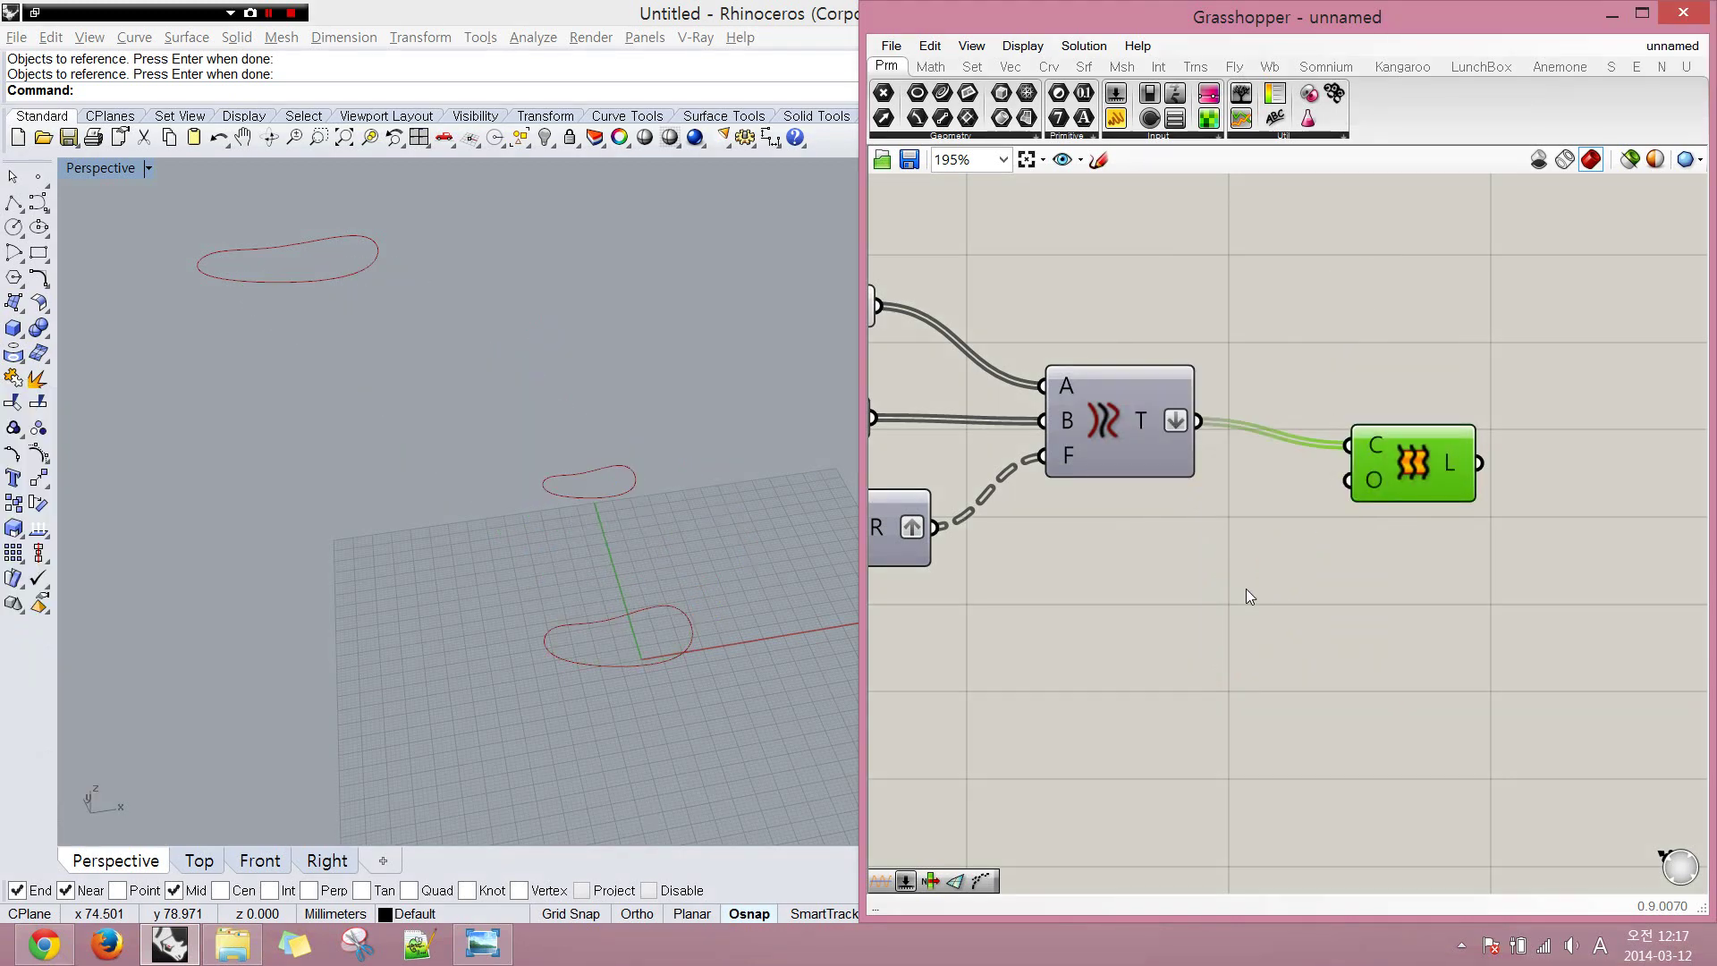
- Add an Area component below the wire between Tween Curve and Loft
double_click(1247, 589)
text(area)
click(1226, 562)
- Turn on the Tween Curve component's preview
click(1111, 410)
middle_click(1112, 413)
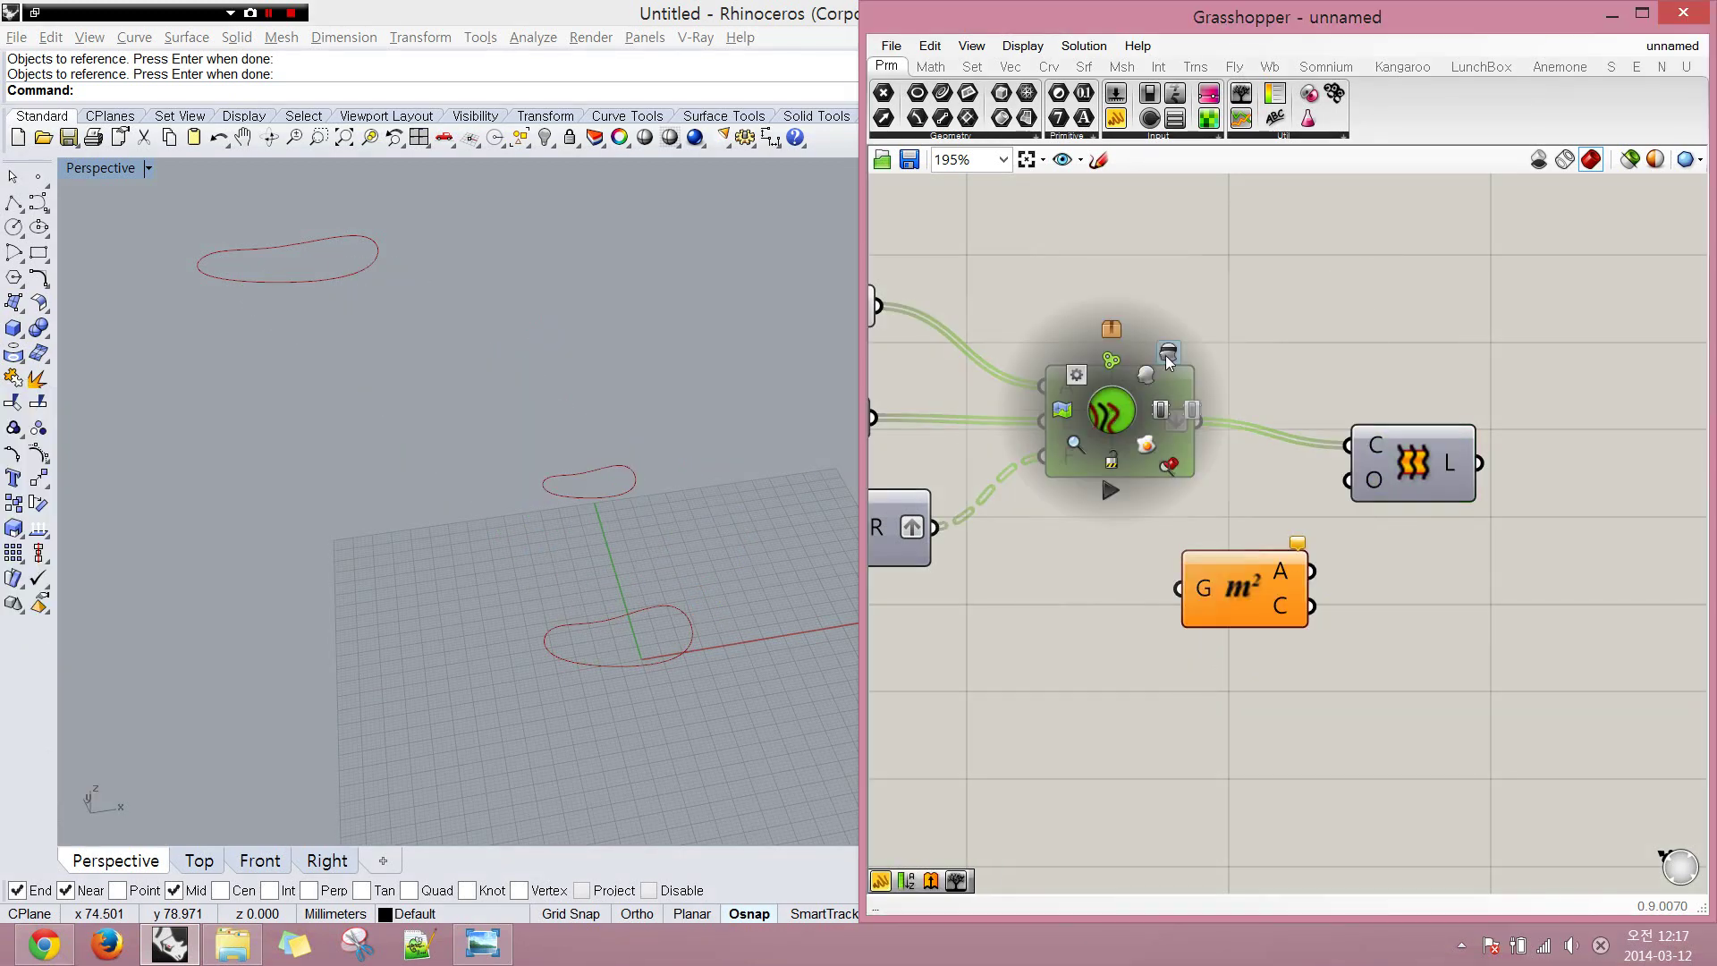
click(1166, 356)
middle_click(1145, 393)
click(1180, 358)
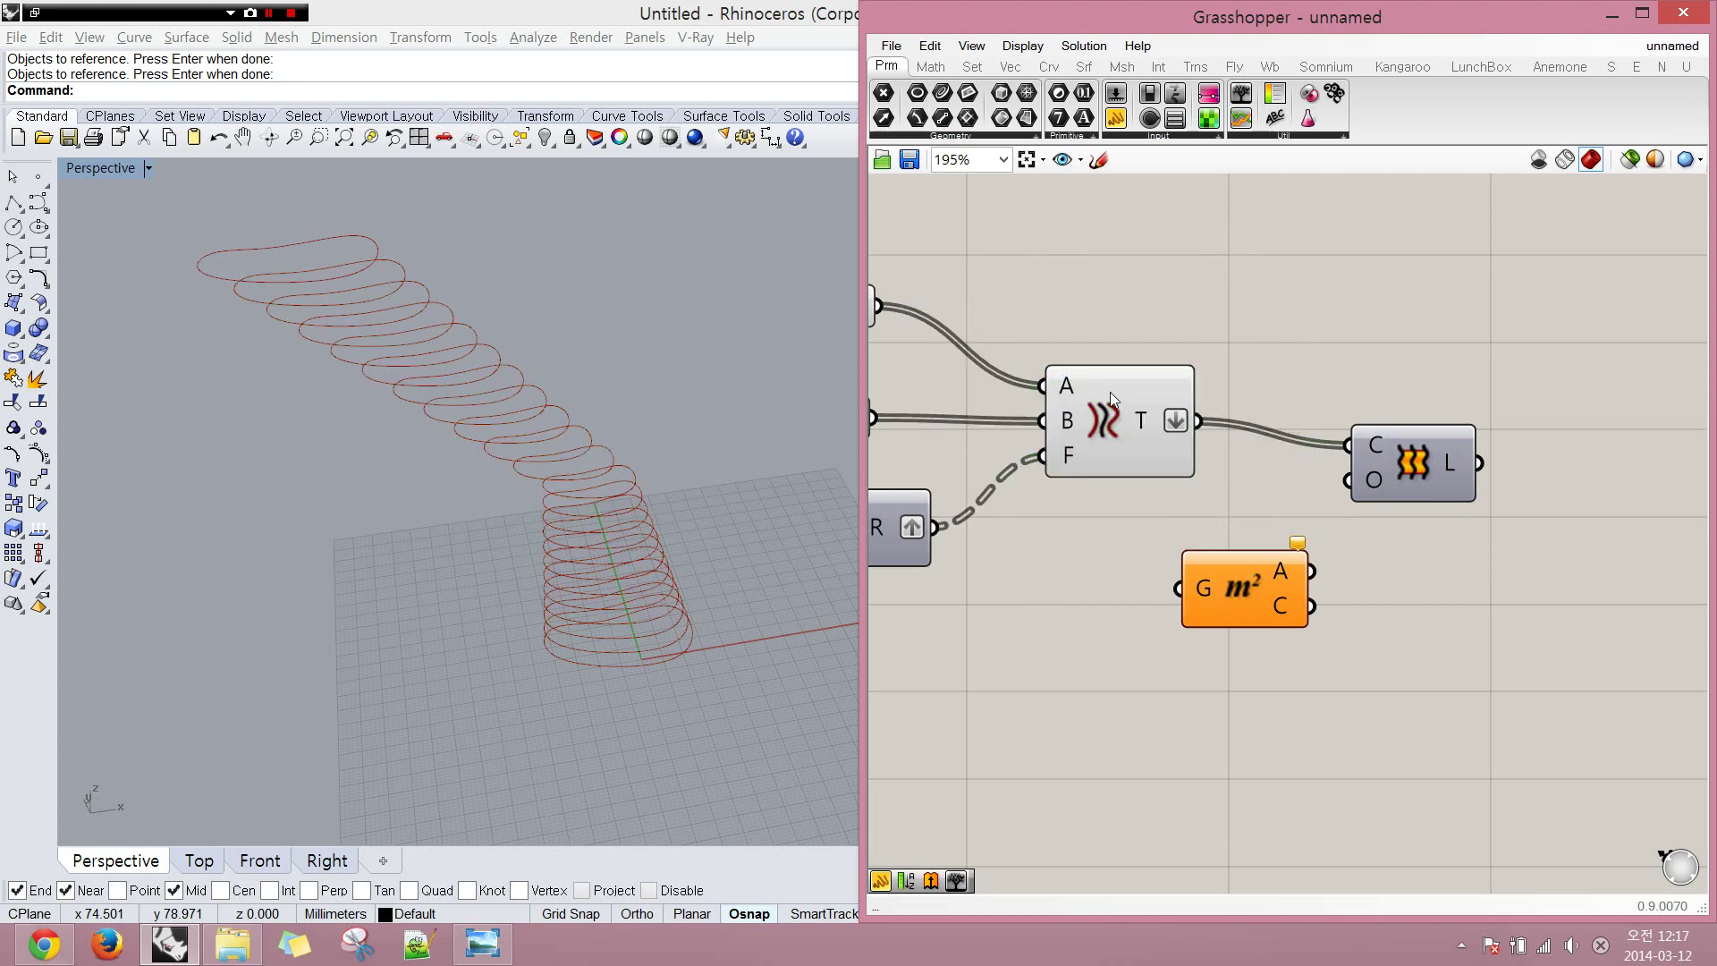
click(1109, 392)
- Shift the Area component away from Tween Curve and add a Sort List component on its output side
drag(1216, 619, 1316, 623)
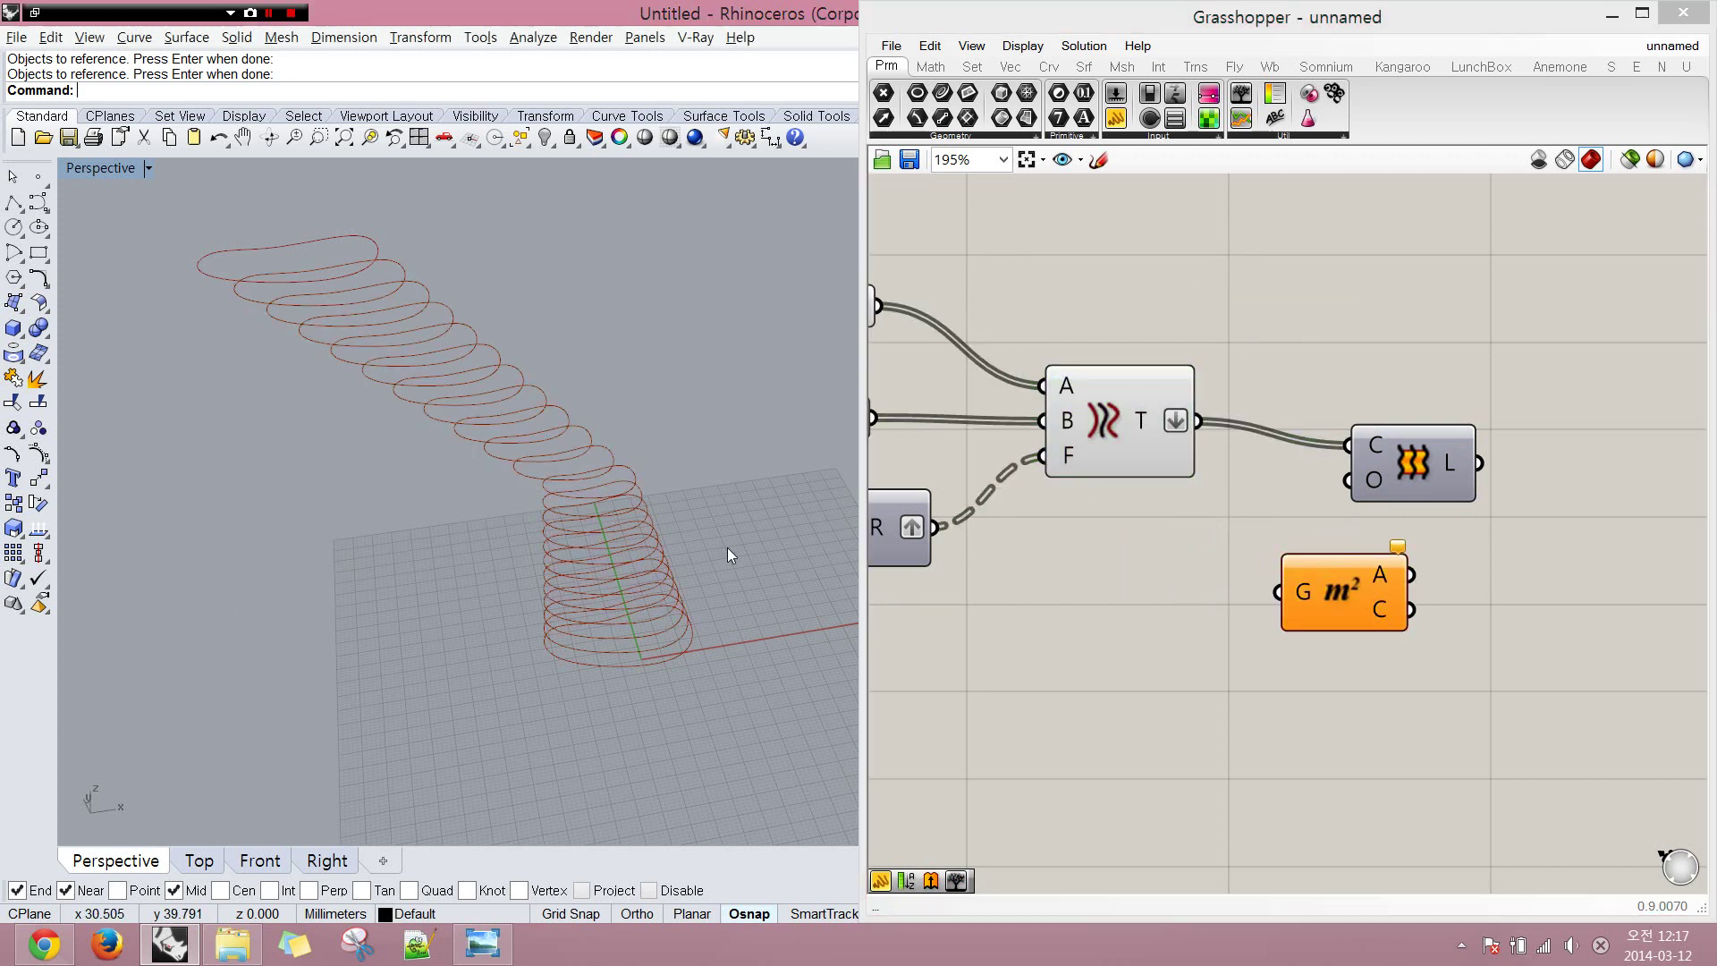
double_click(1134, 643)
text(sort l)
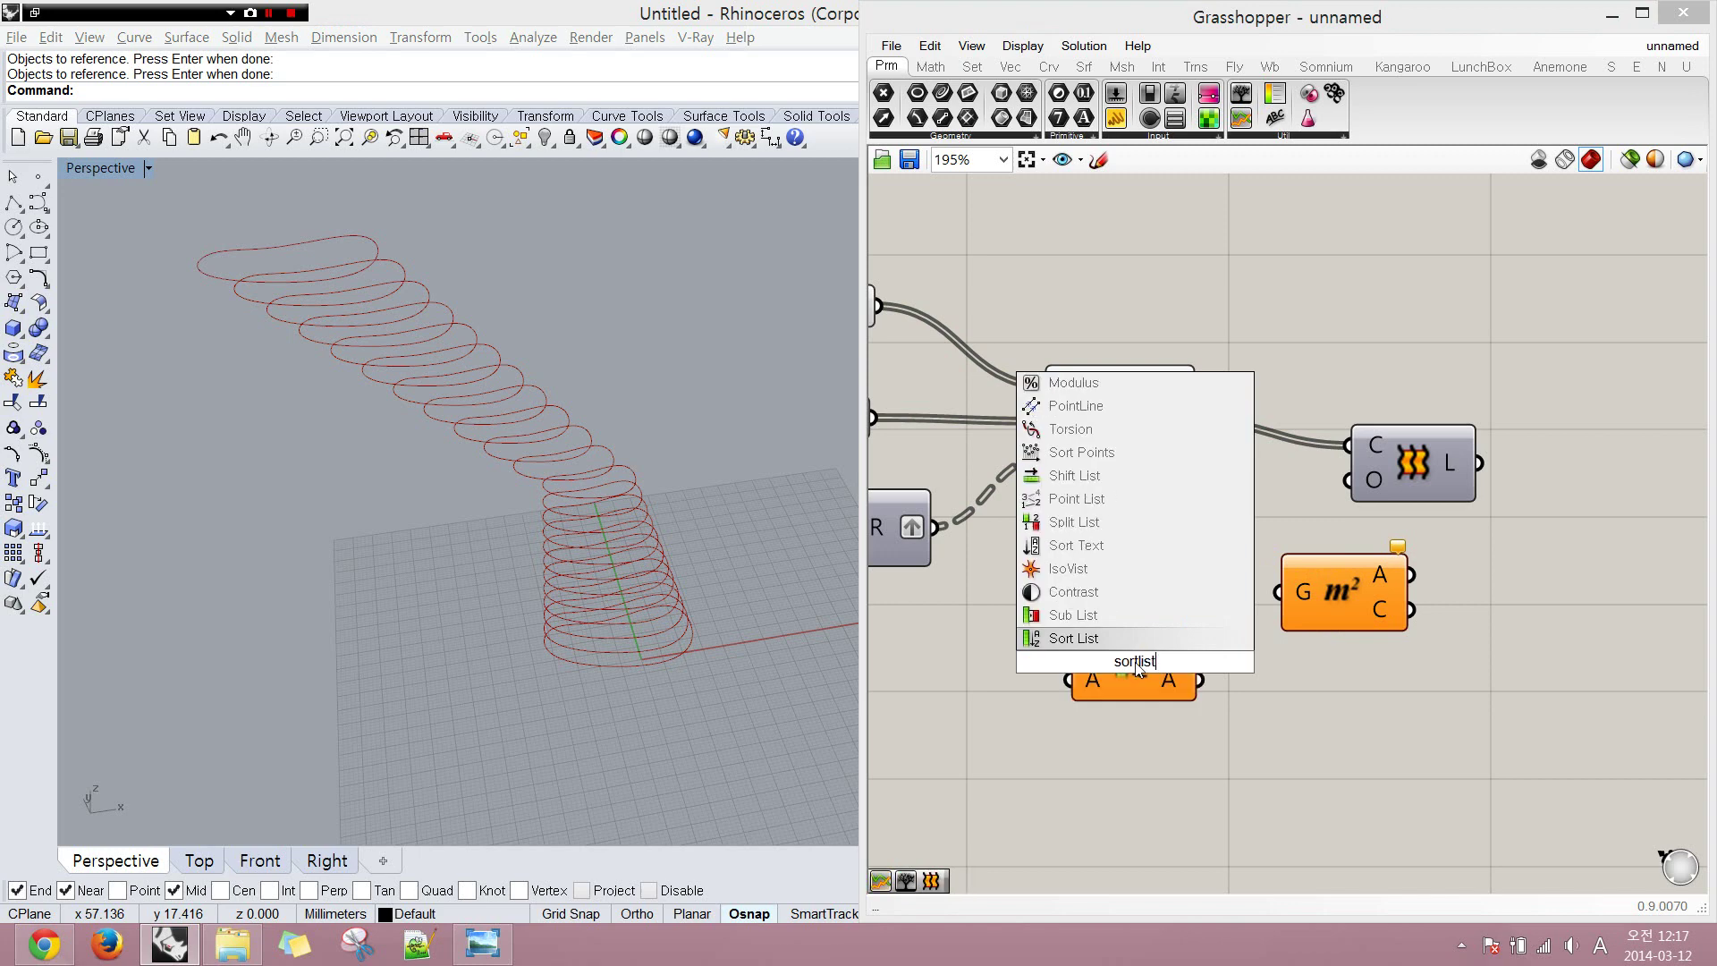
key(Return)
drag(1135, 662, 1588, 585)
click(1467, 685)
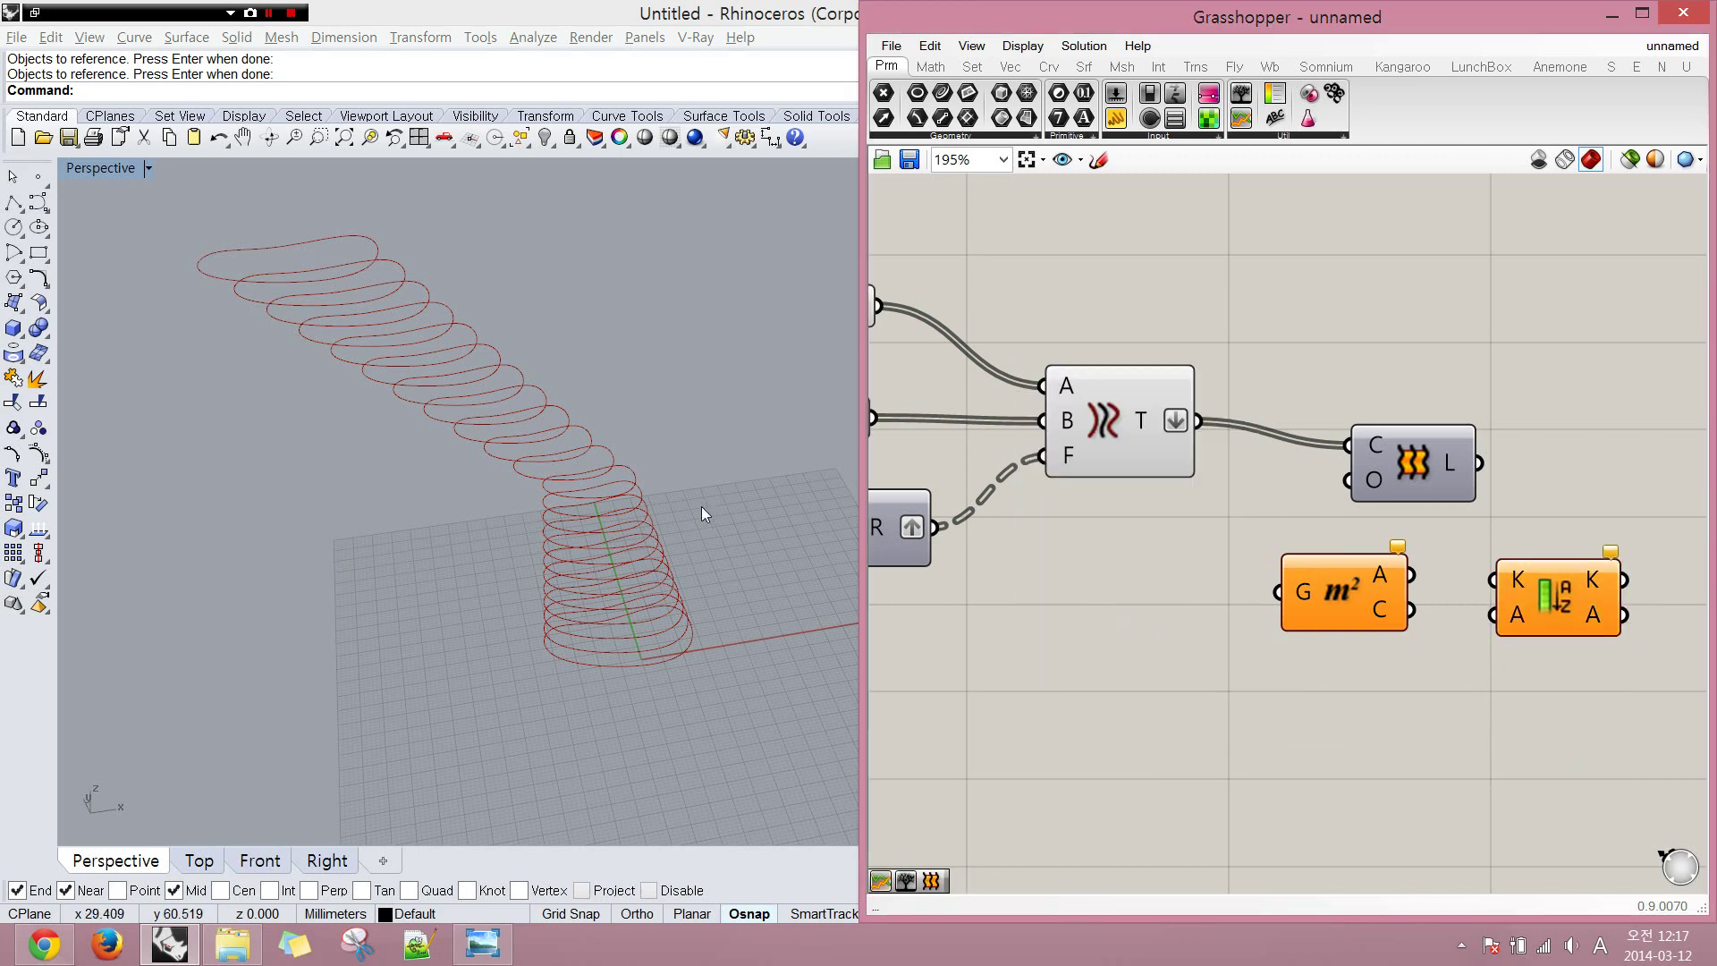
key(F9)
mouse_move(630, 611)
mouse_down()
mouse_move(596, 685)
mouse_move(652, 615)
mouse_move(617, 602)
mouse_move(559, 626)
mouse_move(614, 630)
mouse_up()
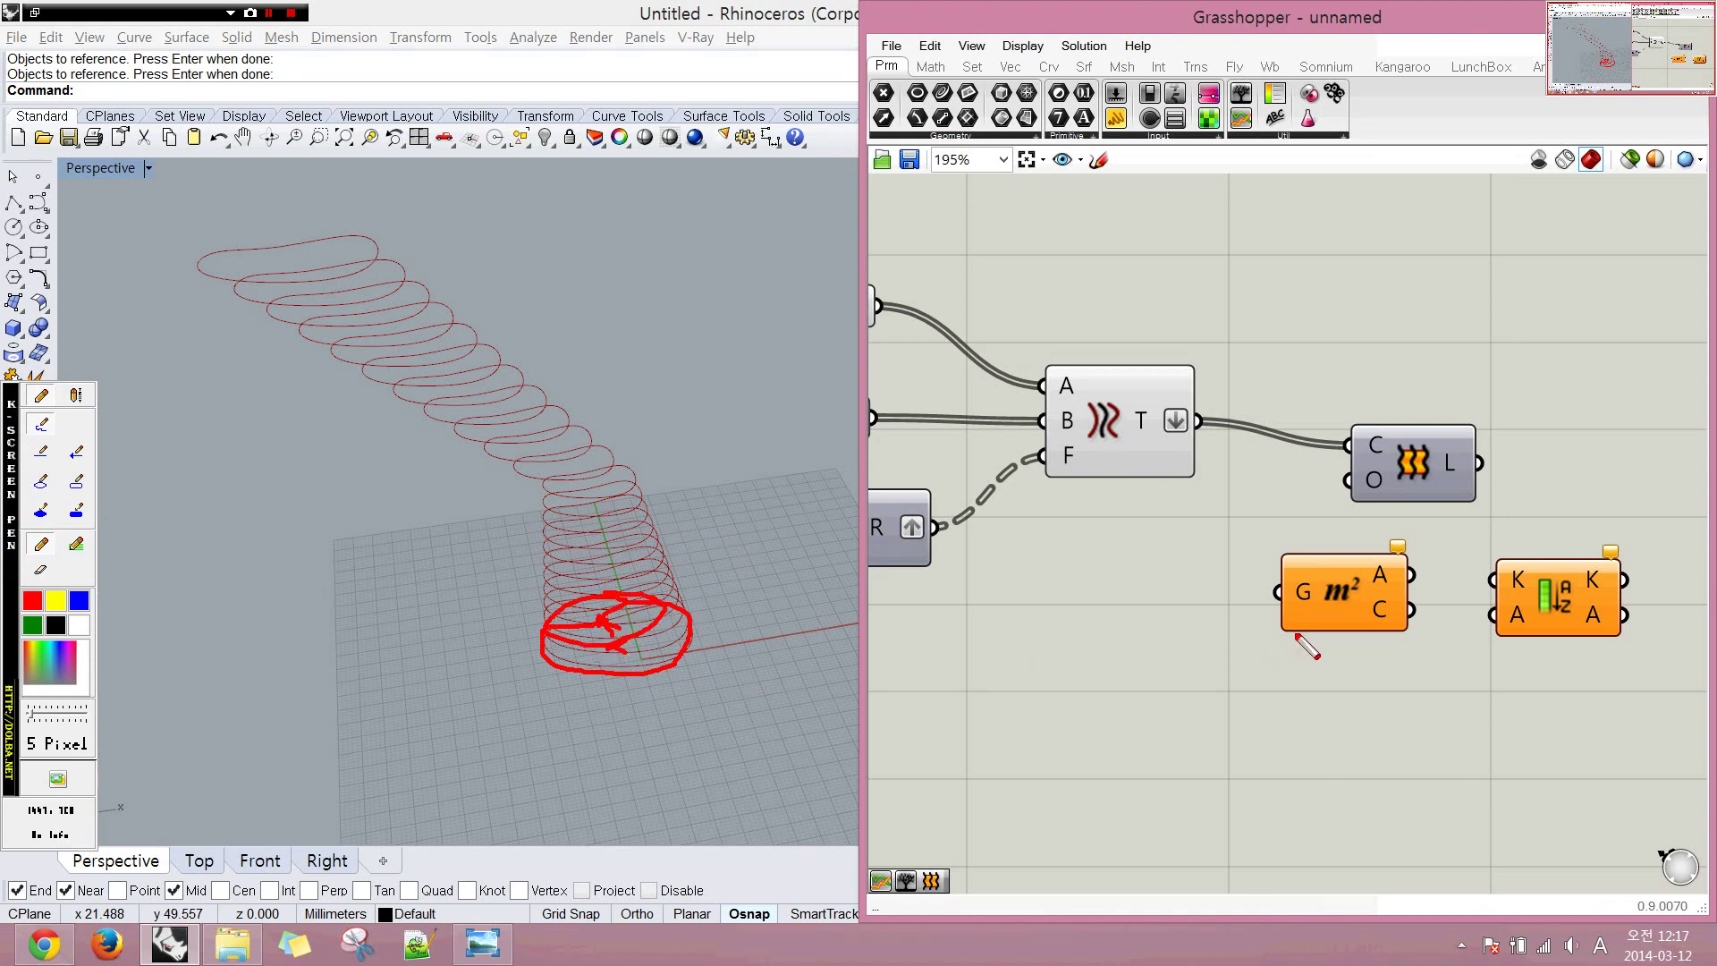
key(F12)
- Connect the Tween Curve's T output to Area's G input and Area's C output to Sort List's K input
drag(1199, 420, 1277, 592)
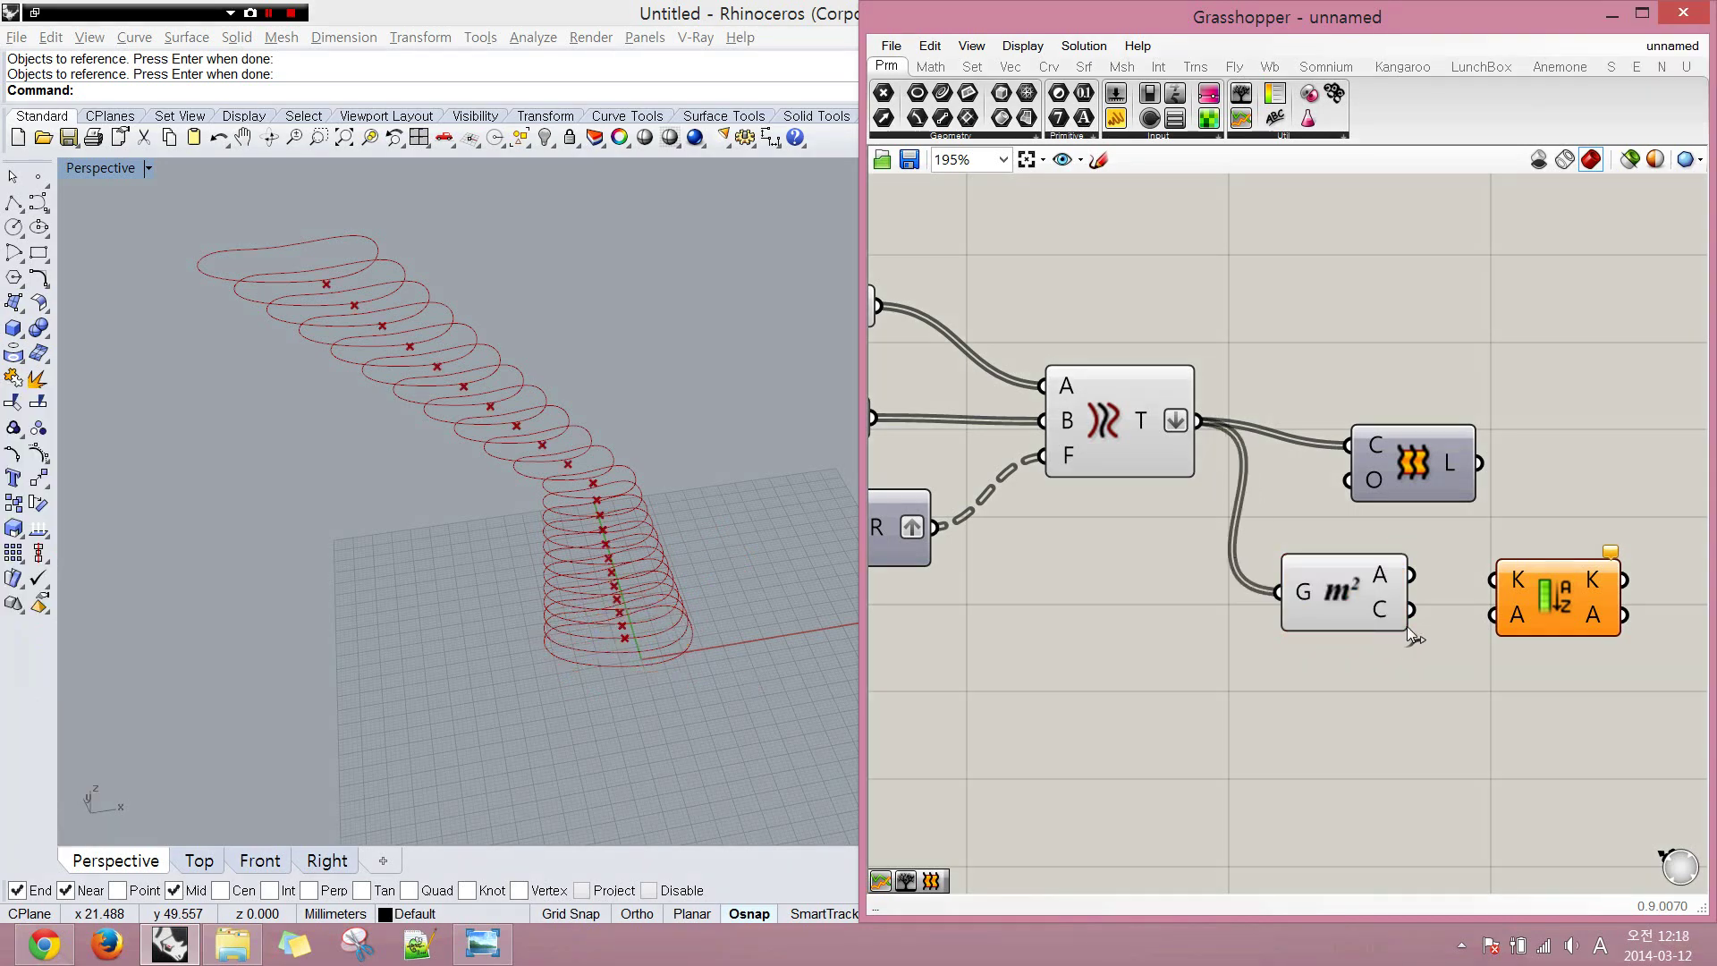
mouse_move(1400, 621)
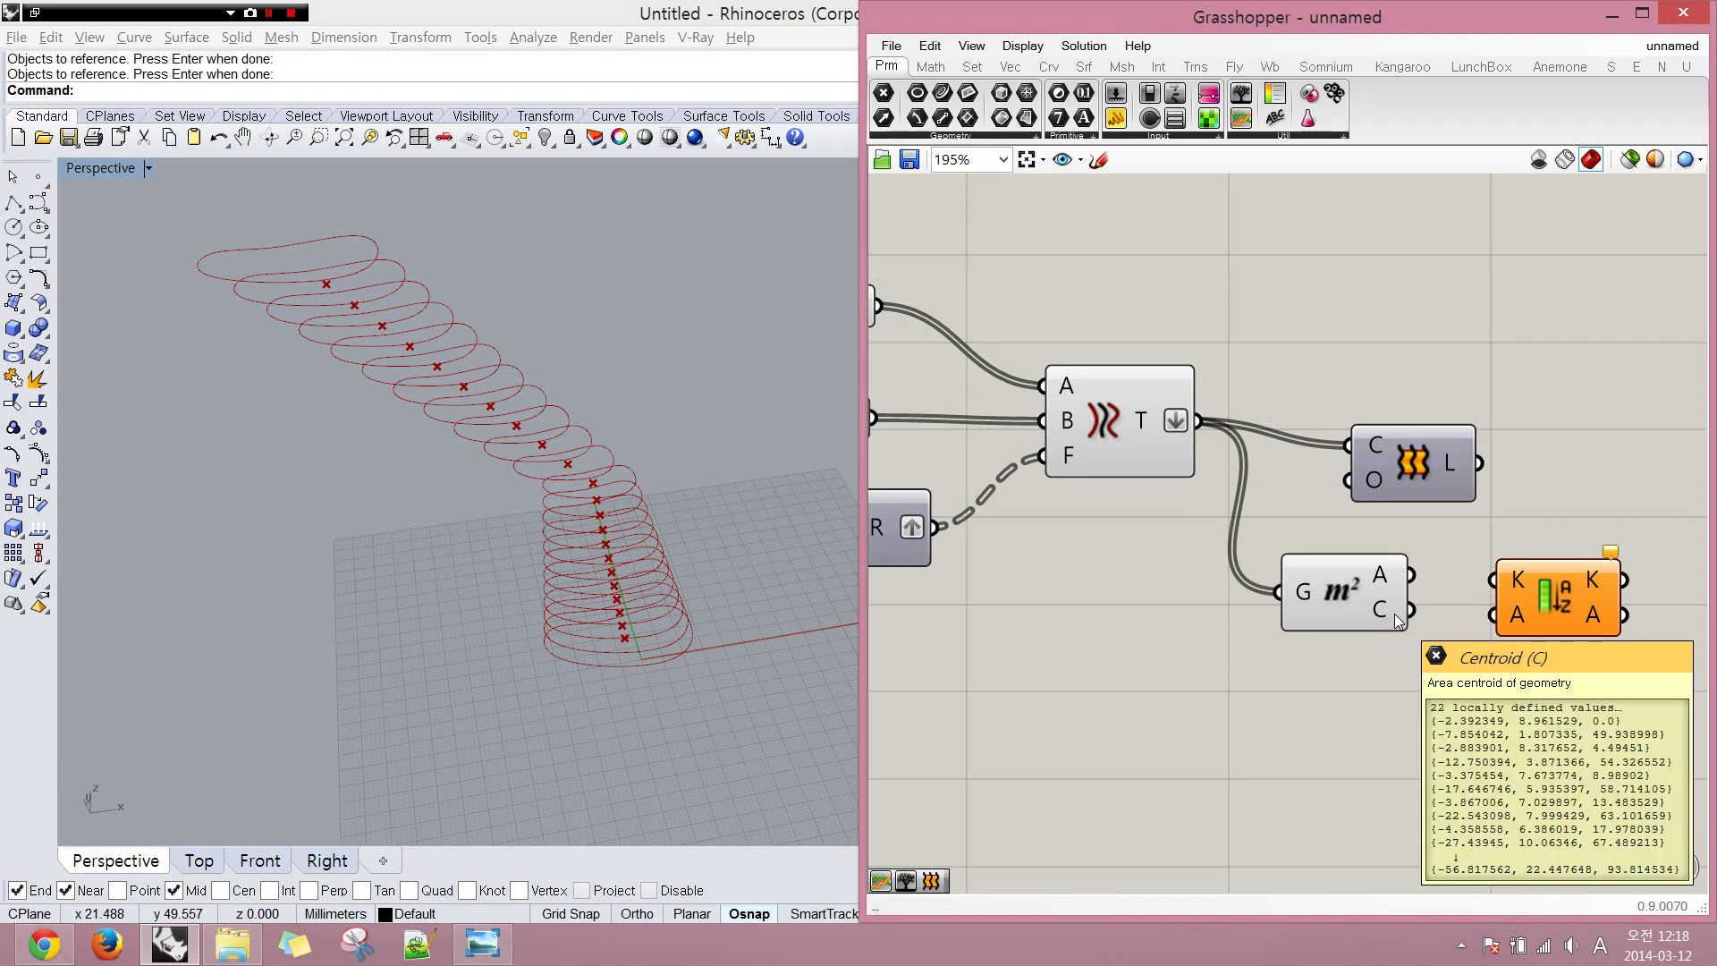
right_drag(1399, 621, 1247, 531)
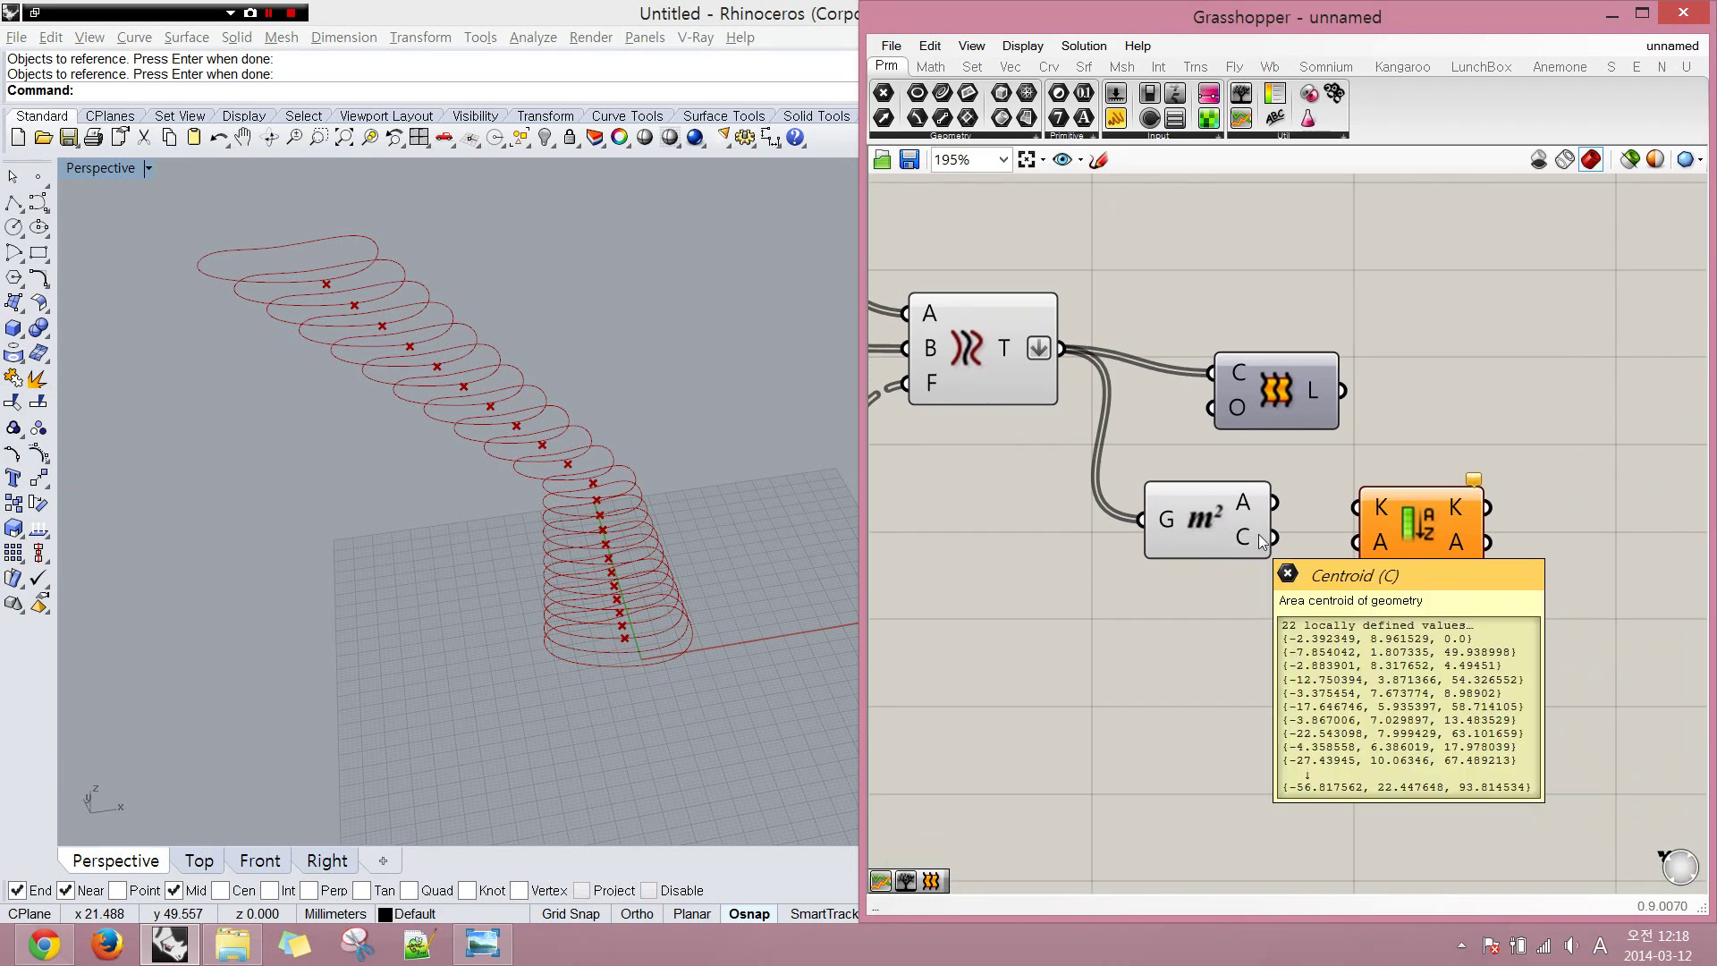
drag(1419, 544, 1426, 540)
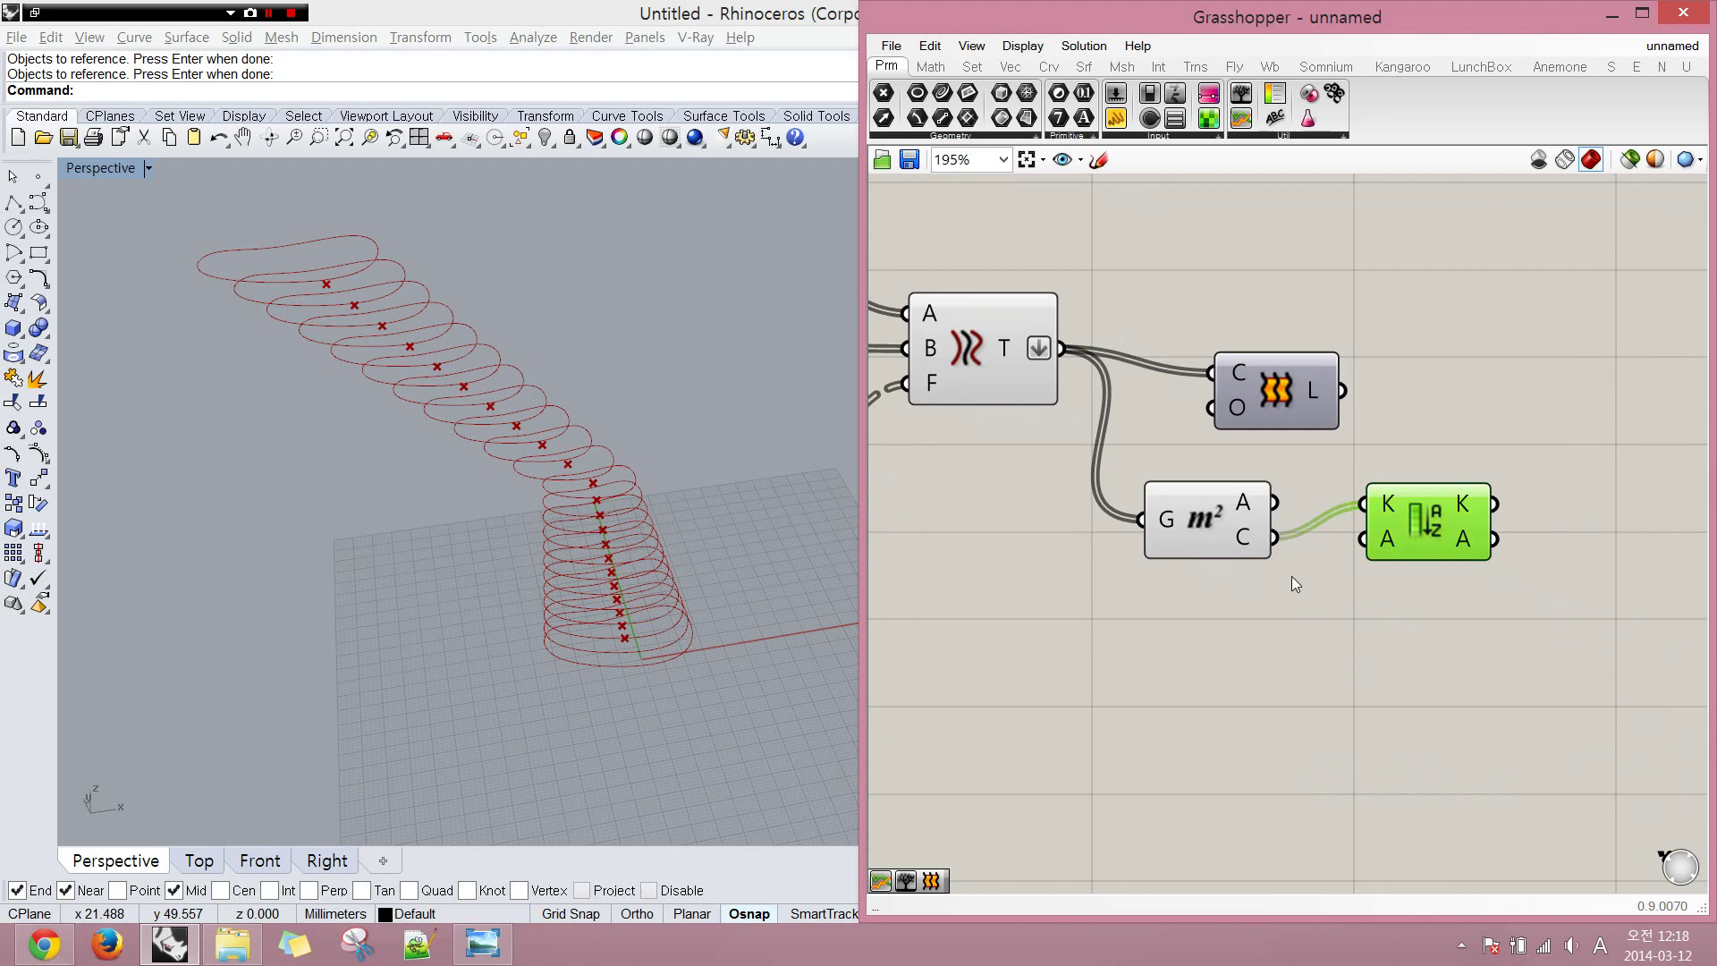
- Add a Deconstruct point component near the Area and Sort List components
double_click(1292, 577)
text(decon)
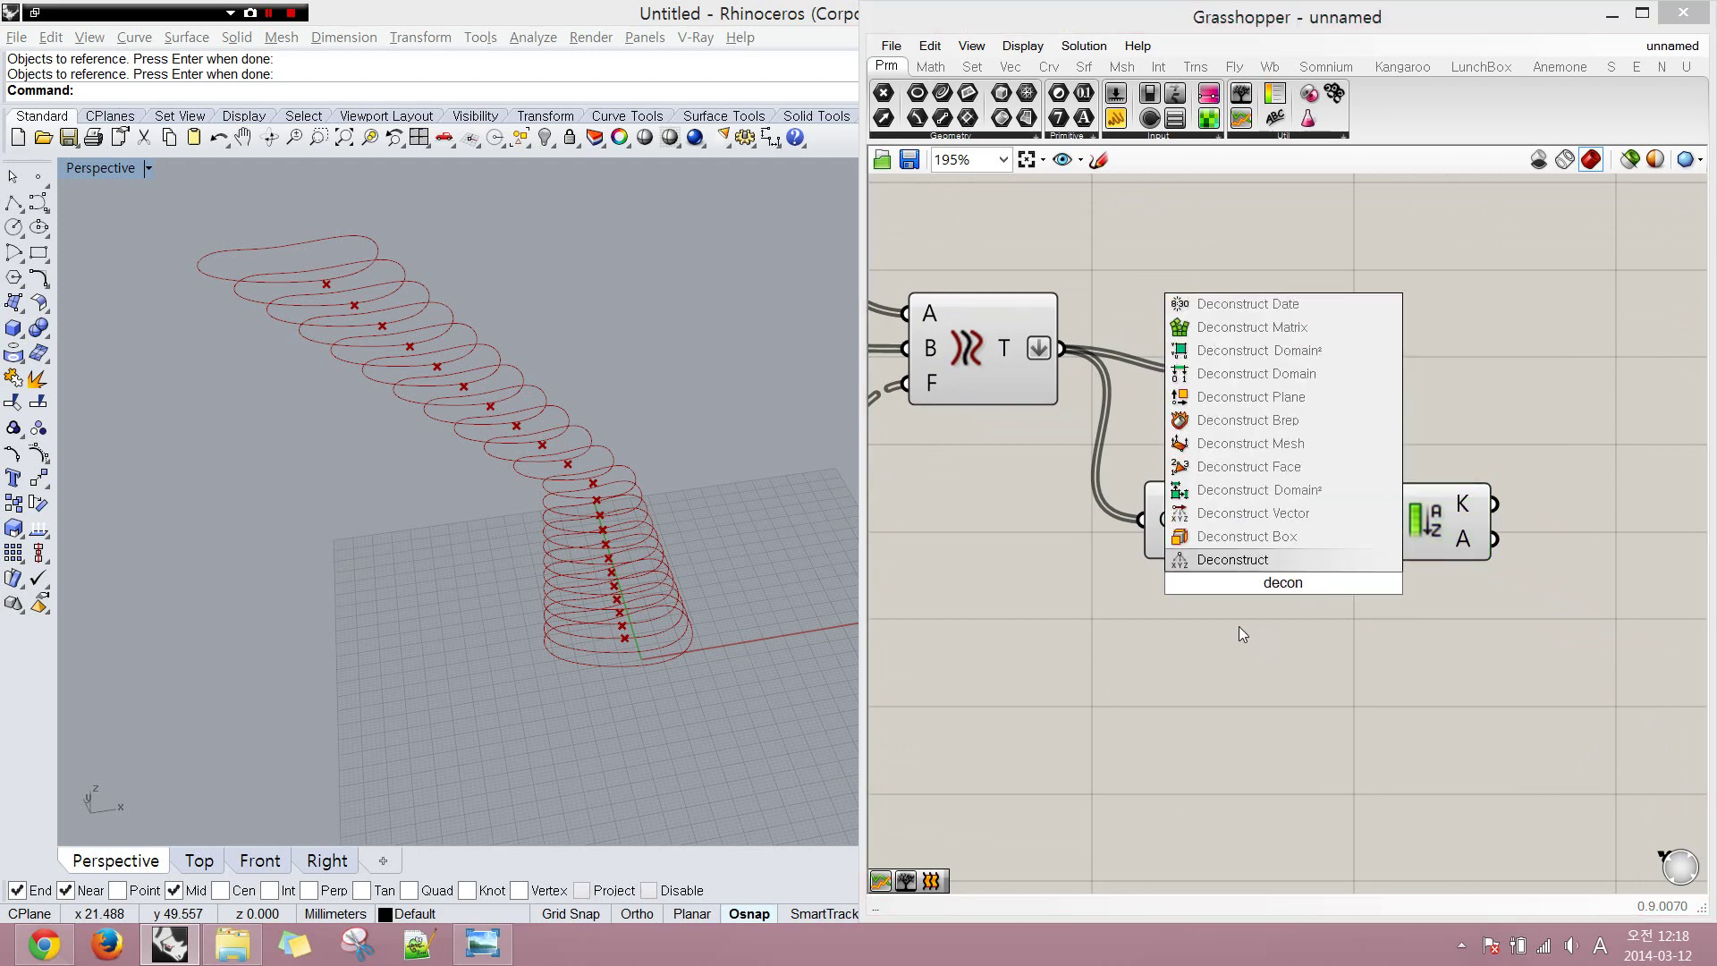
click(1243, 559)
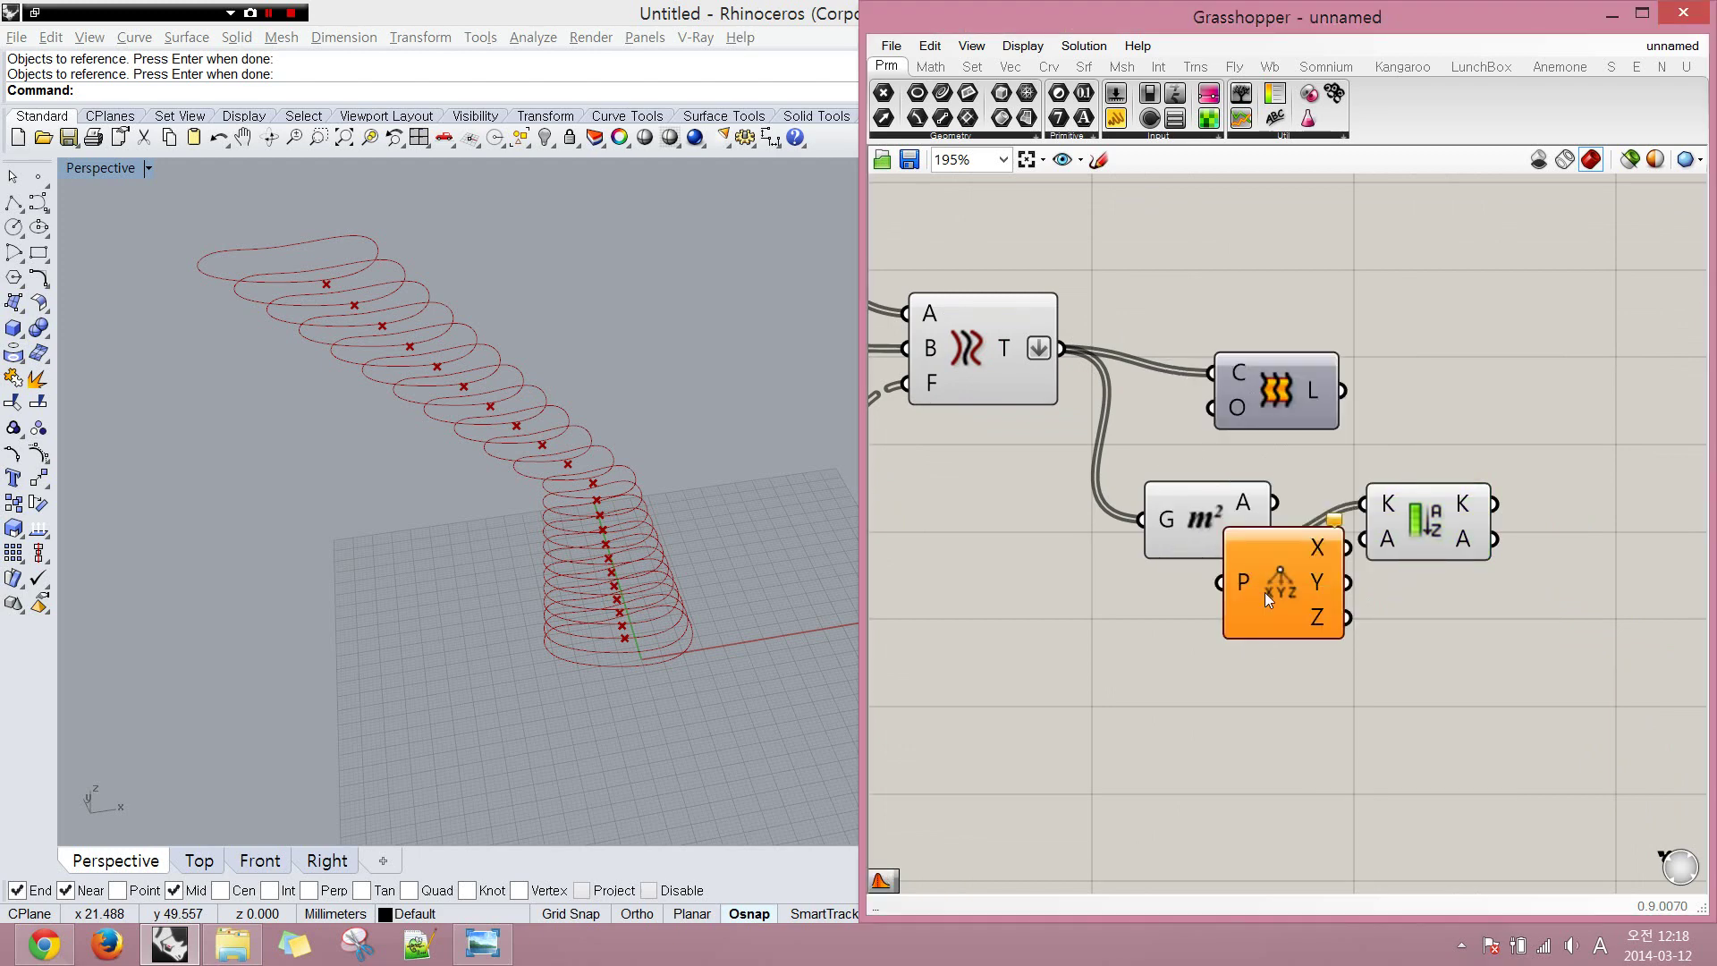
- Space out Area, Deconstruct and Sort List in a row and connect Area's C output to Deconstruct's P input
right_drag(1261, 586, 1176, 578)
drag(1332, 511, 1502, 501)
drag(1211, 595, 1305, 576)
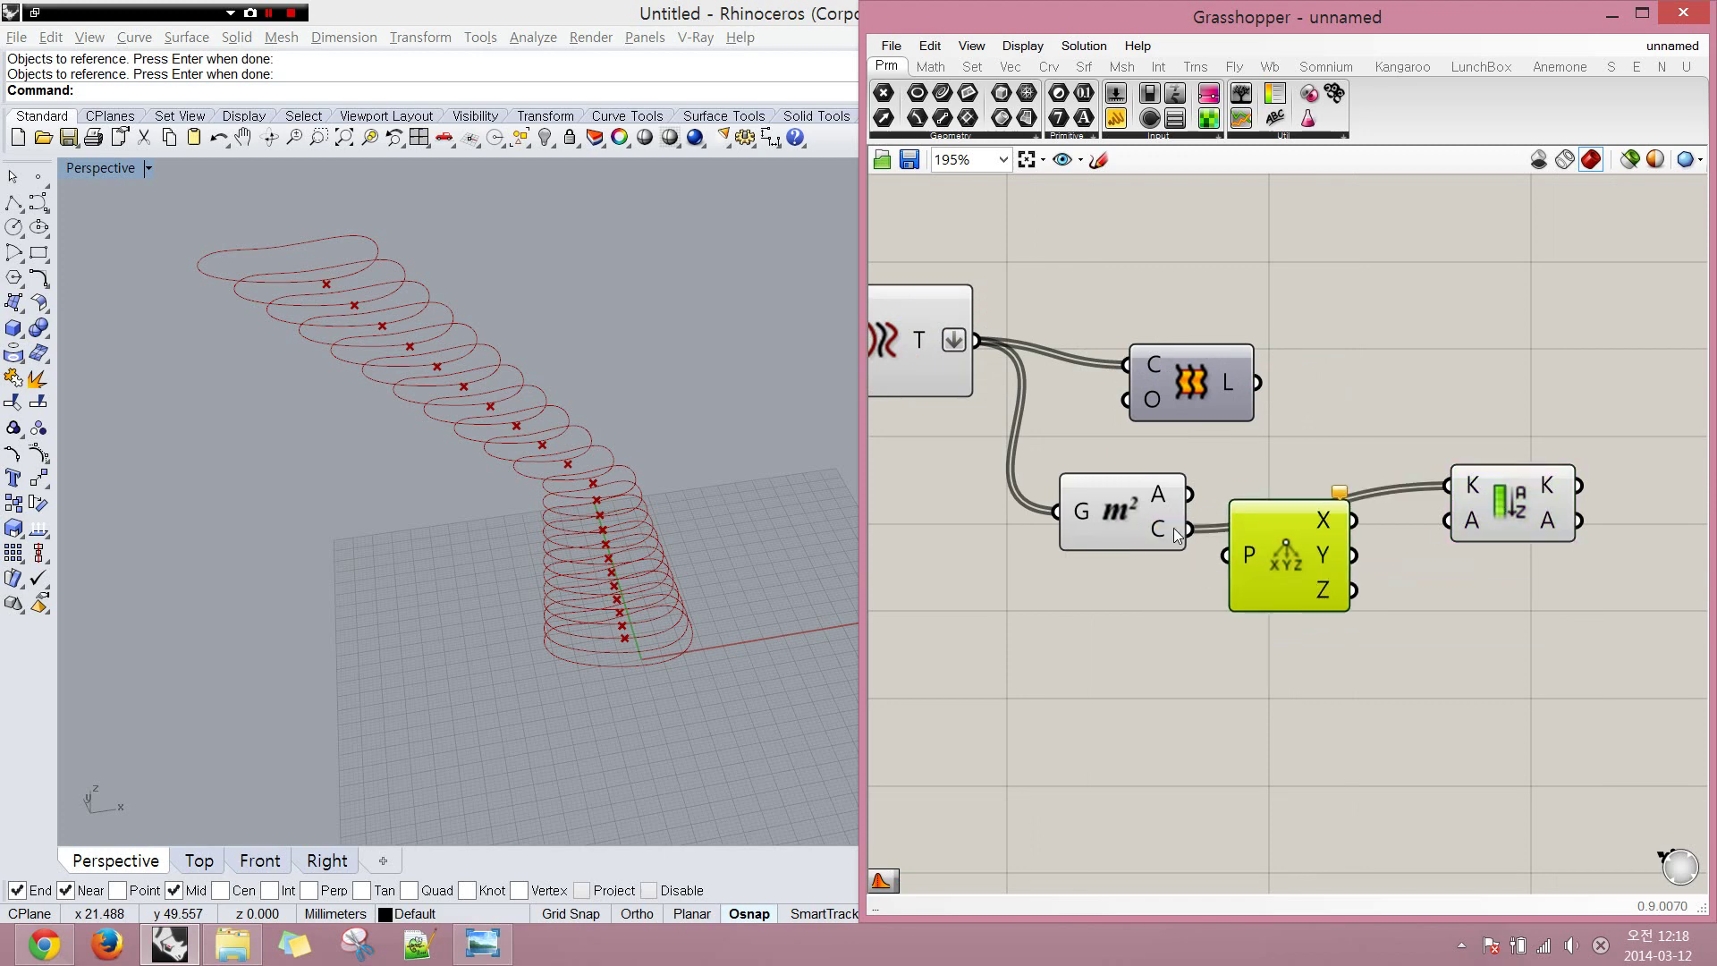
drag(1175, 552, 1167, 561)
drag(1311, 562, 1302, 549)
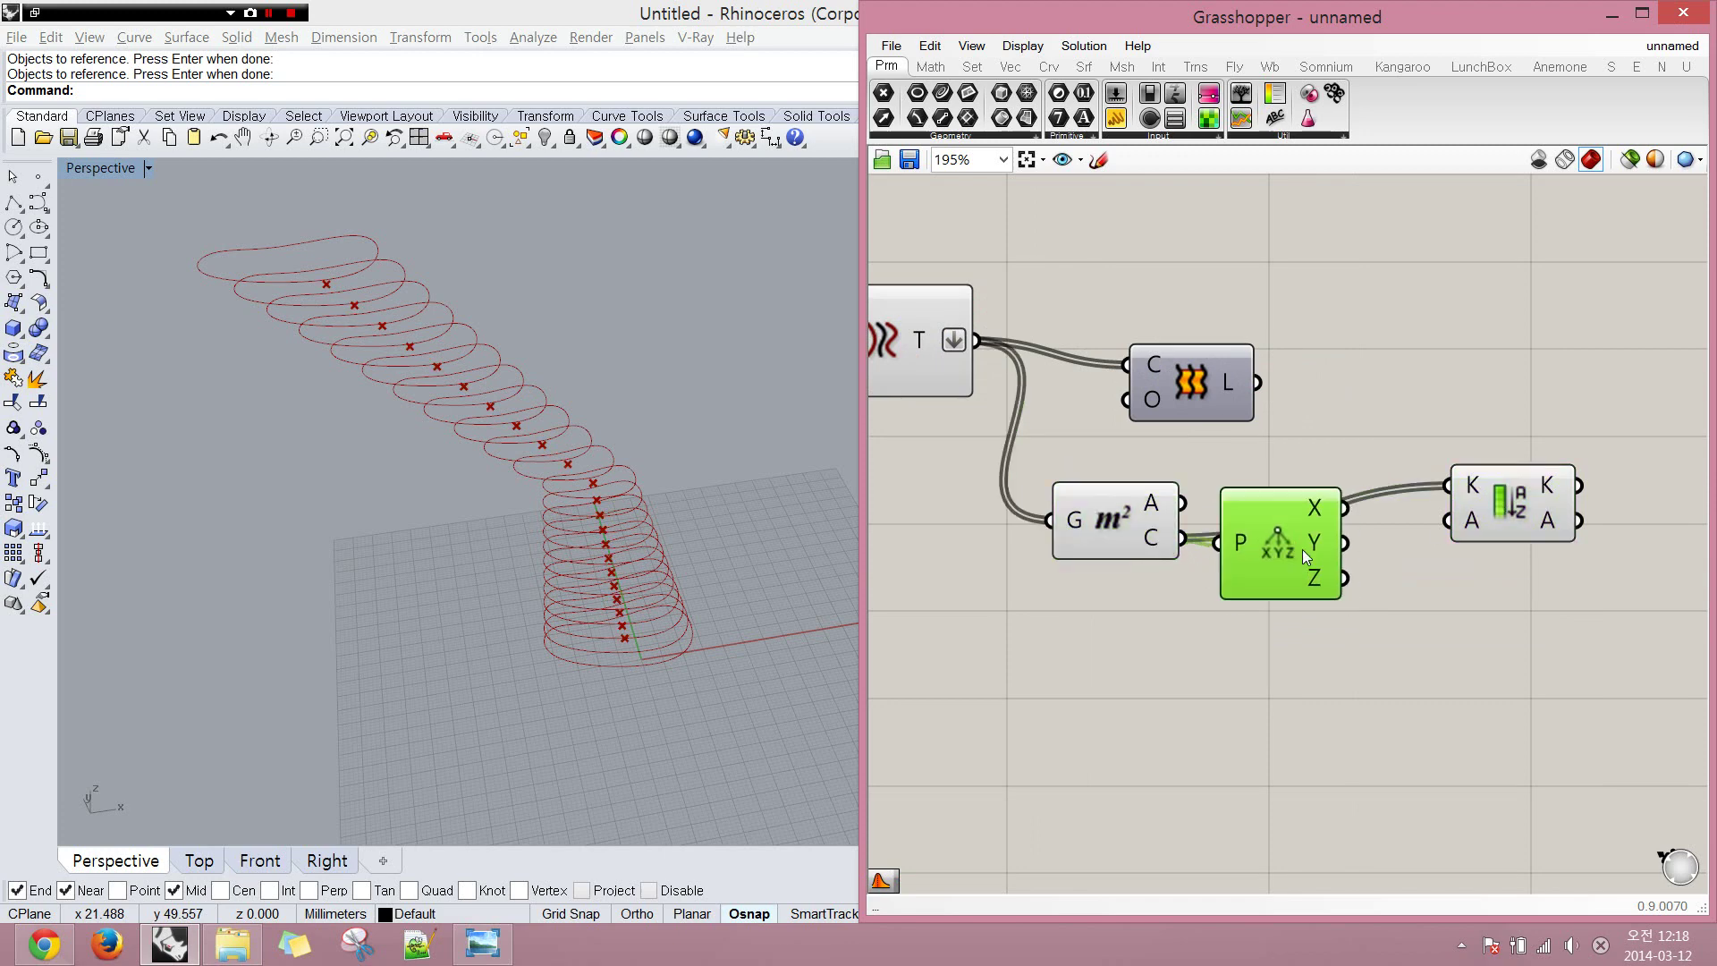
- Add a Quick Graph component and feed it from Deconstruct's Z output
double_click(1378, 644)
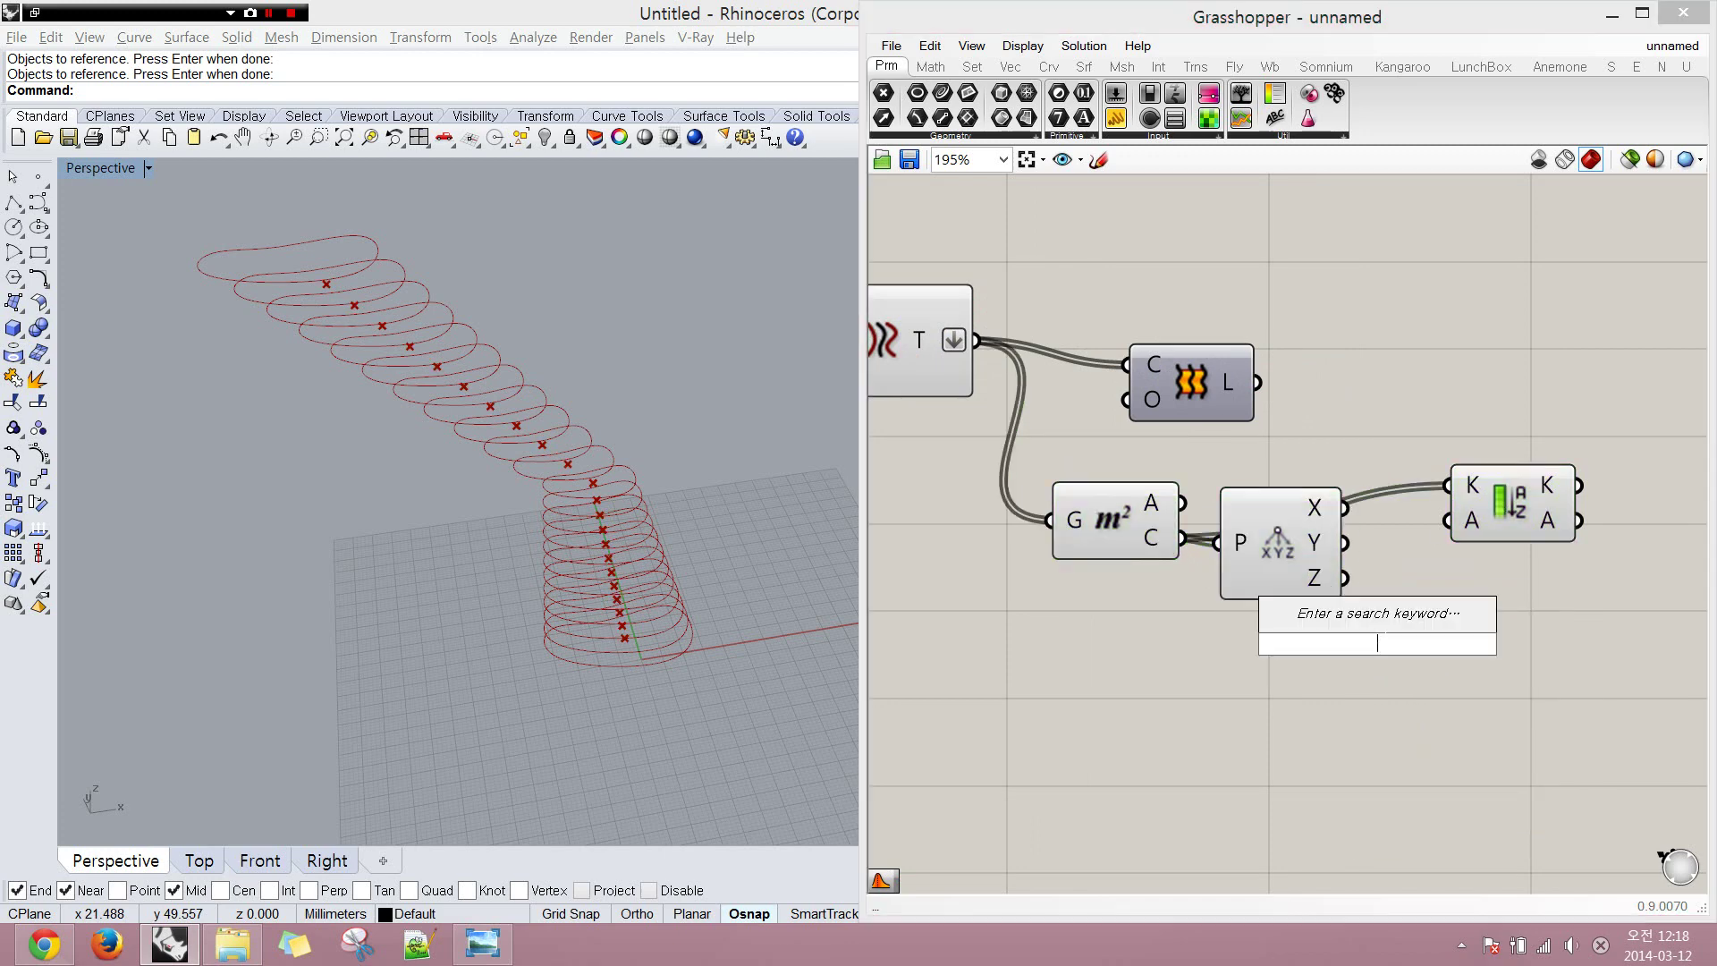
text(quickgraph)
key(Return)
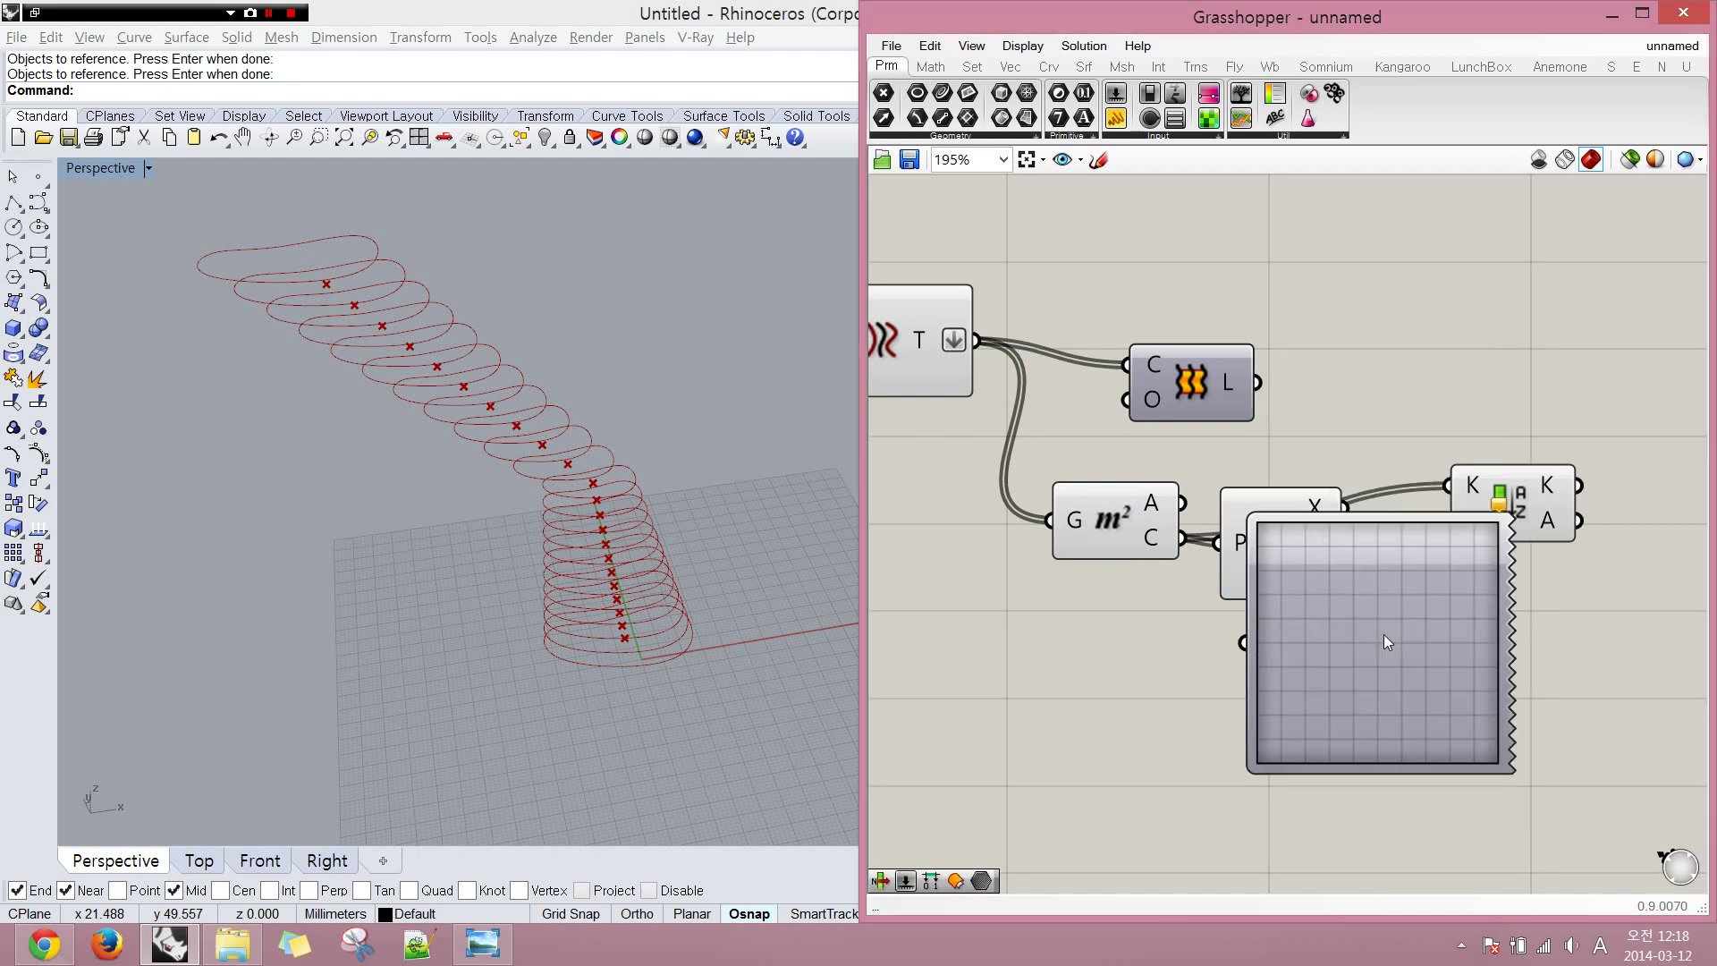
drag(1392, 592, 1396, 590)
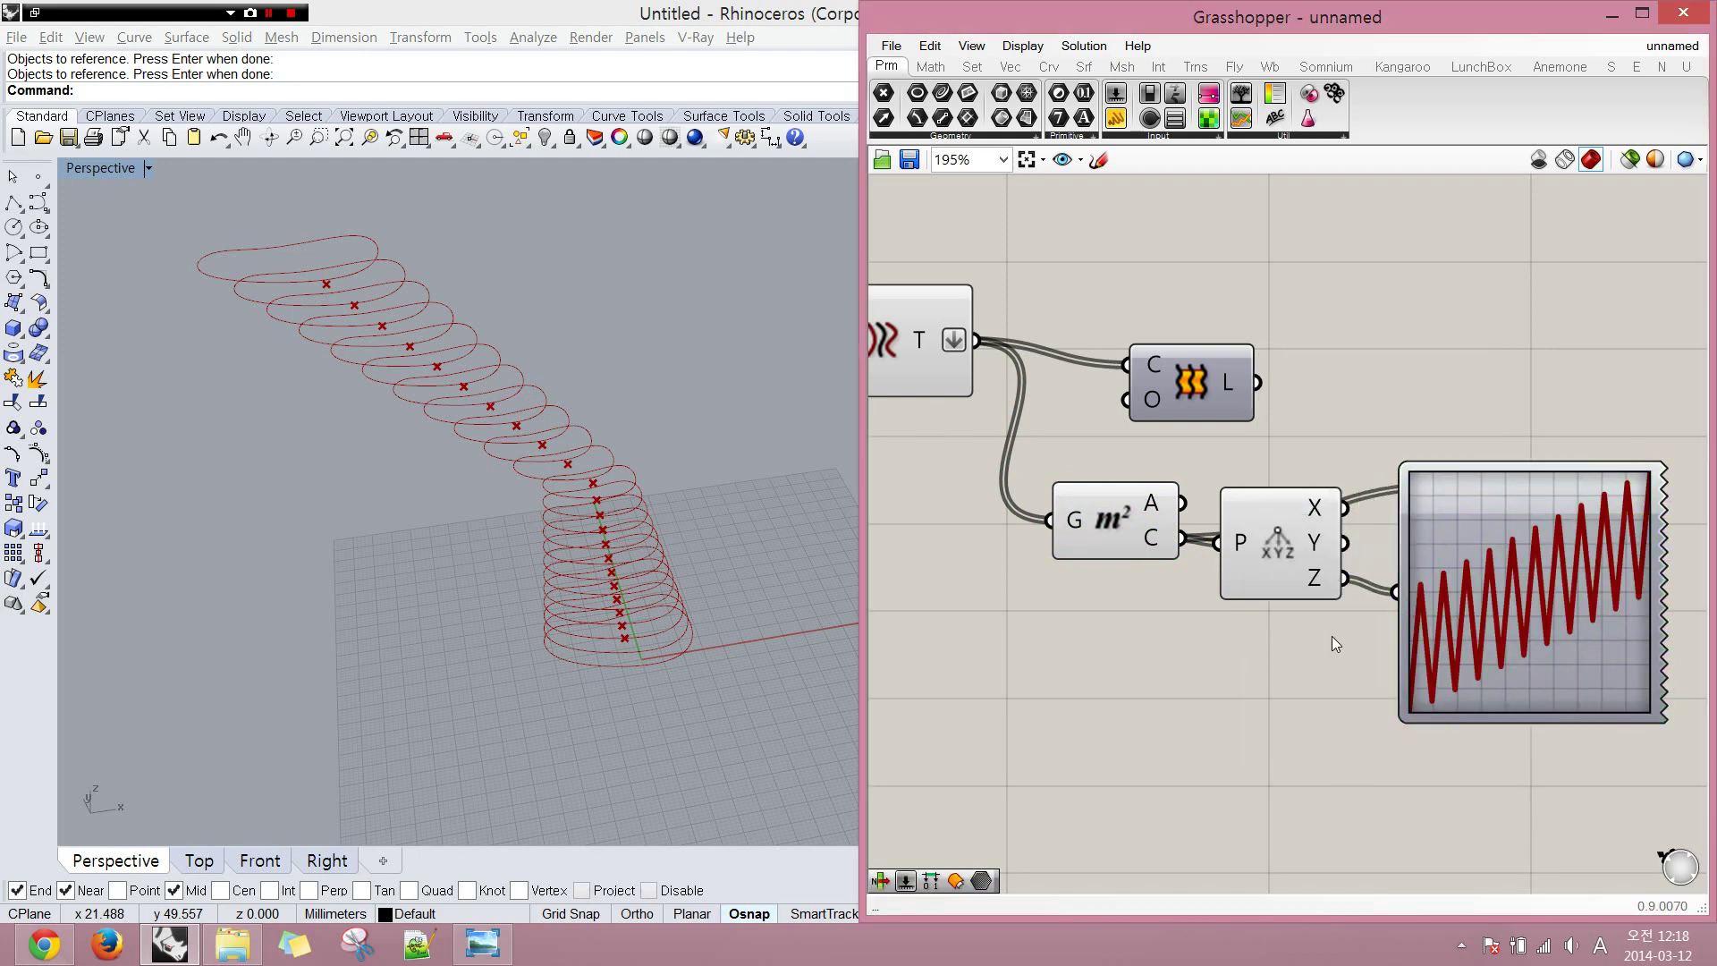
right_drag(1267, 632, 1188, 624)
key(ctrl+2)
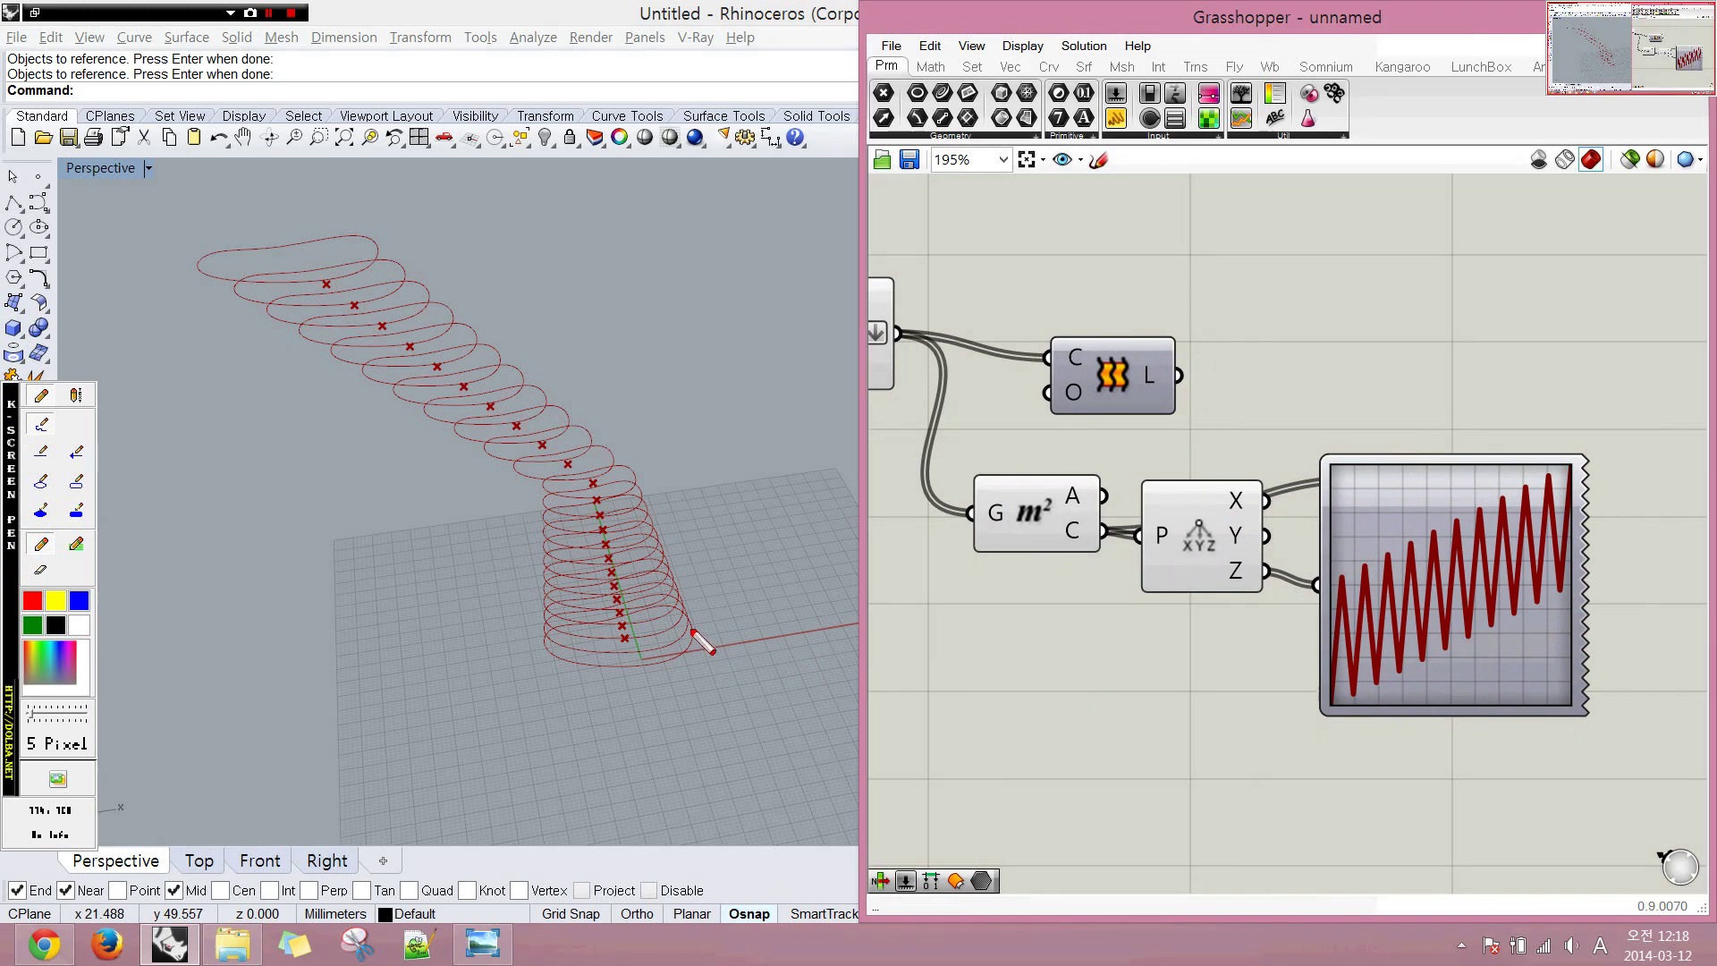
mouse_move(609, 441)
mouse_down()
mouse_move(630, 436)
mouse_move(600, 428)
mouse_move(616, 413)
mouse_up()
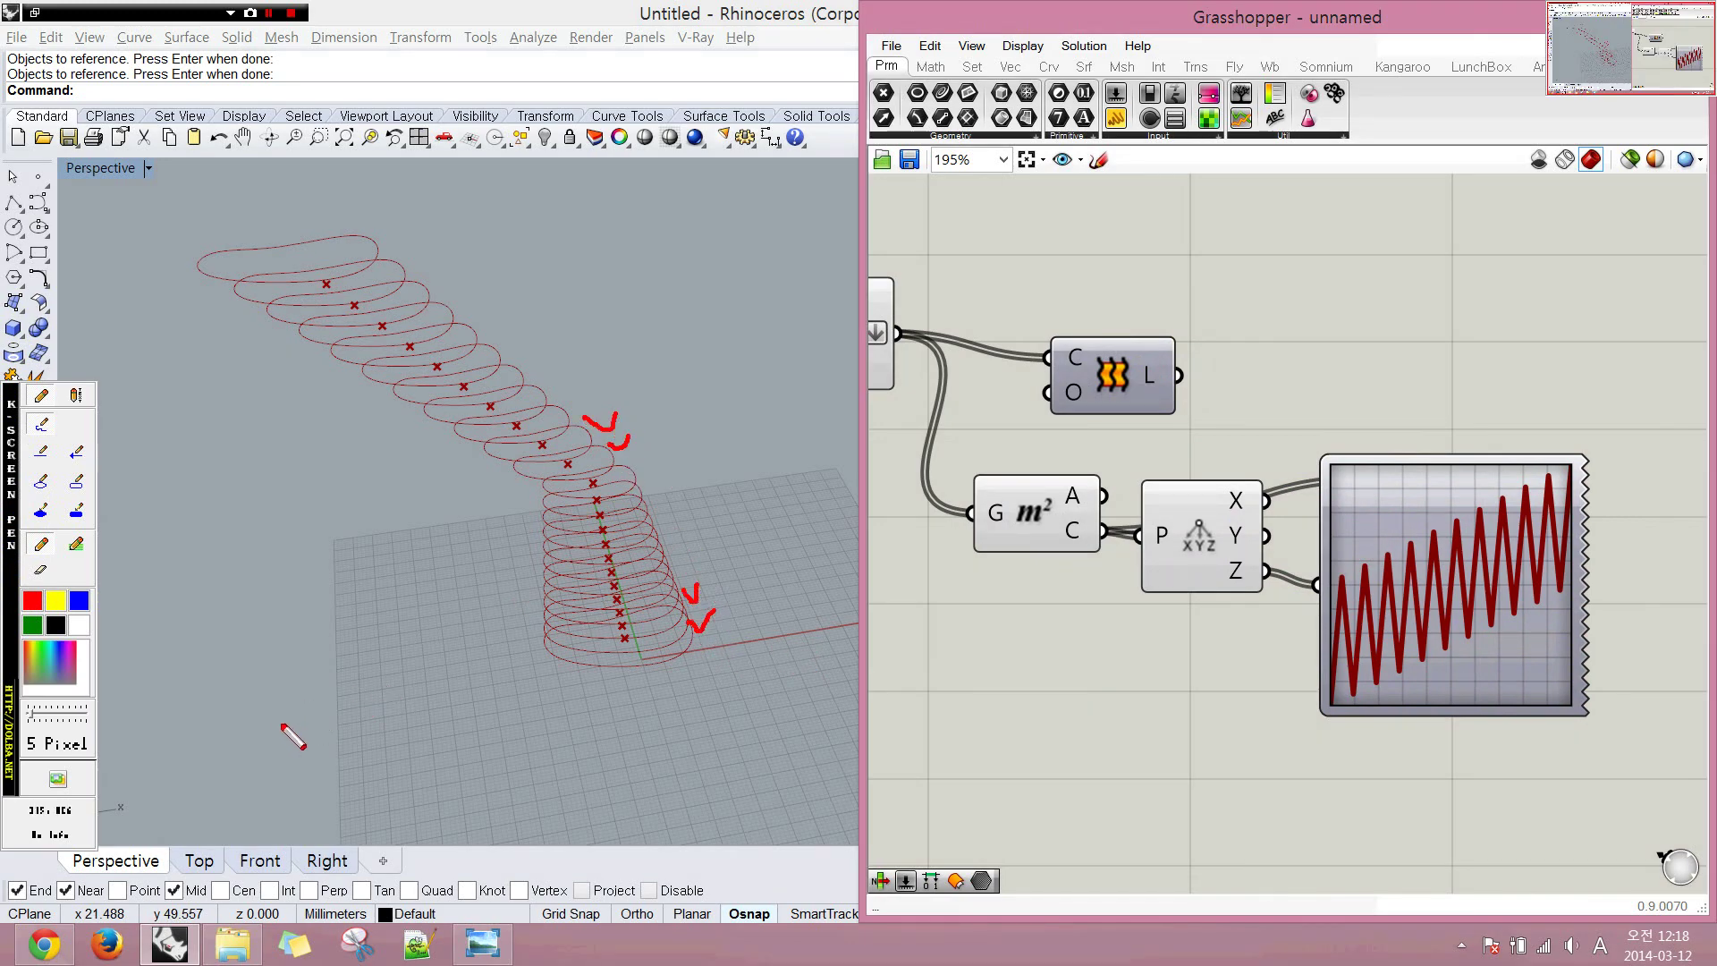
mouse_move(283, 725)
mouse_down()
mouse_move(347, 637)
mouse_move(490, 514)
mouse_move(471, 572)
mouse_up()
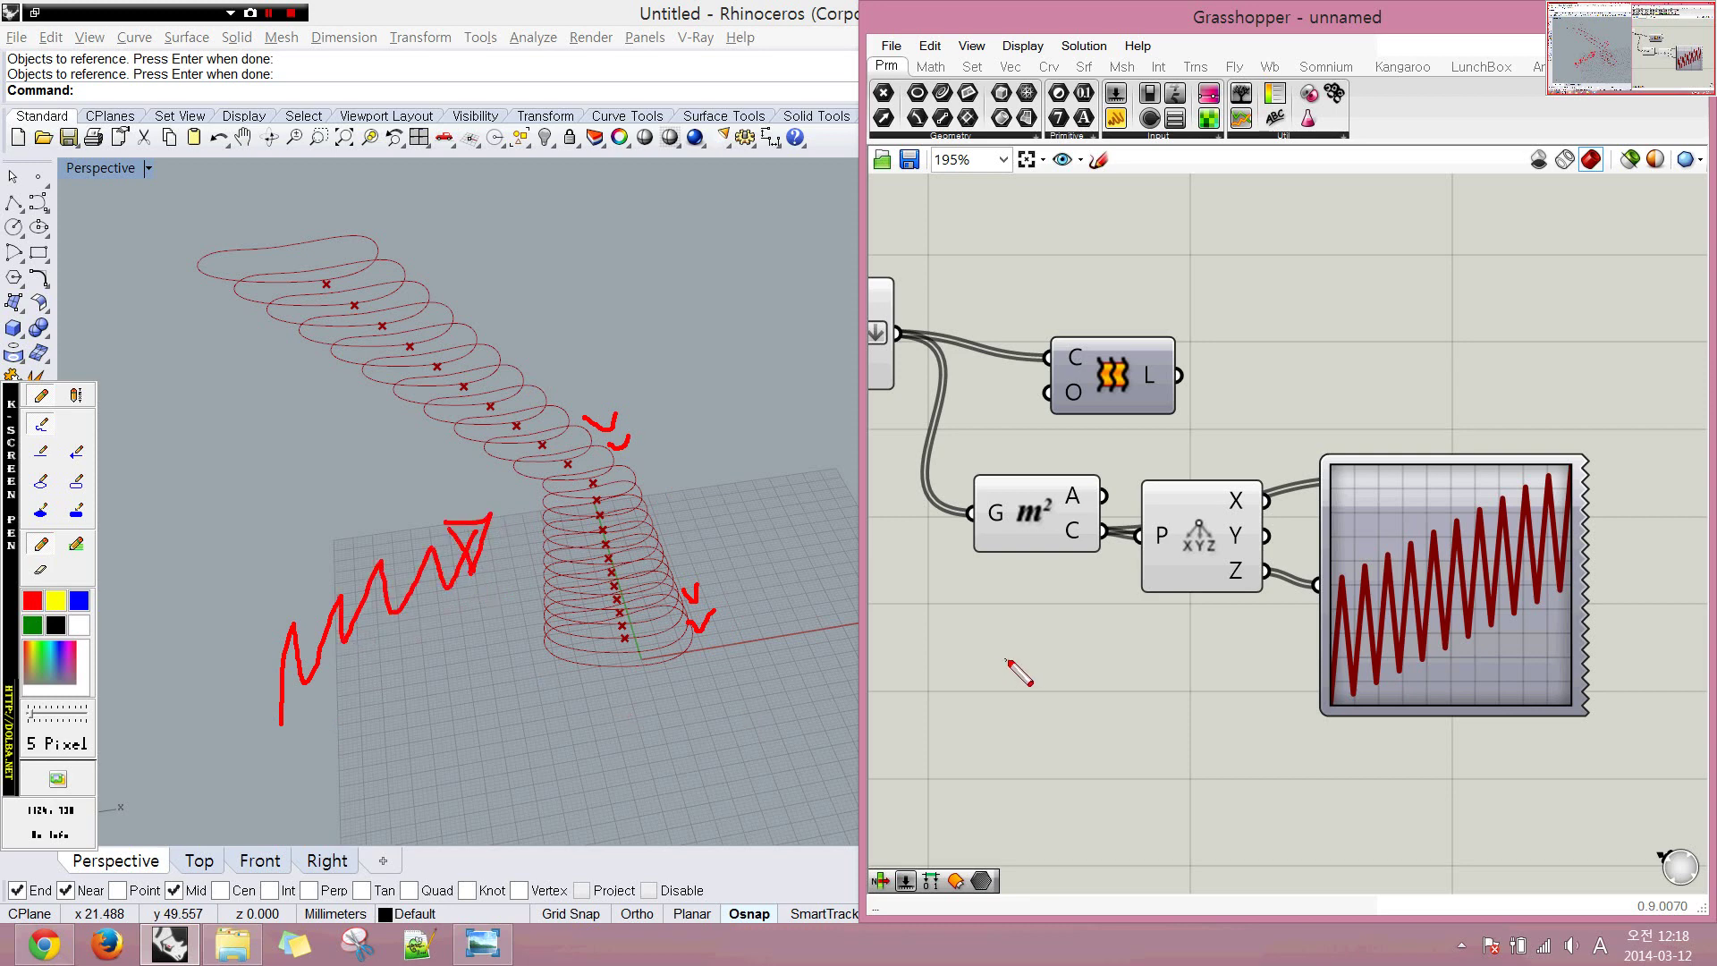
key(Escape)
- Move the Quick Graph below Sort List and connect Deconstruct's Z output to Sort List's K input, replacing its existing source
drag(1383, 504, 1411, 739)
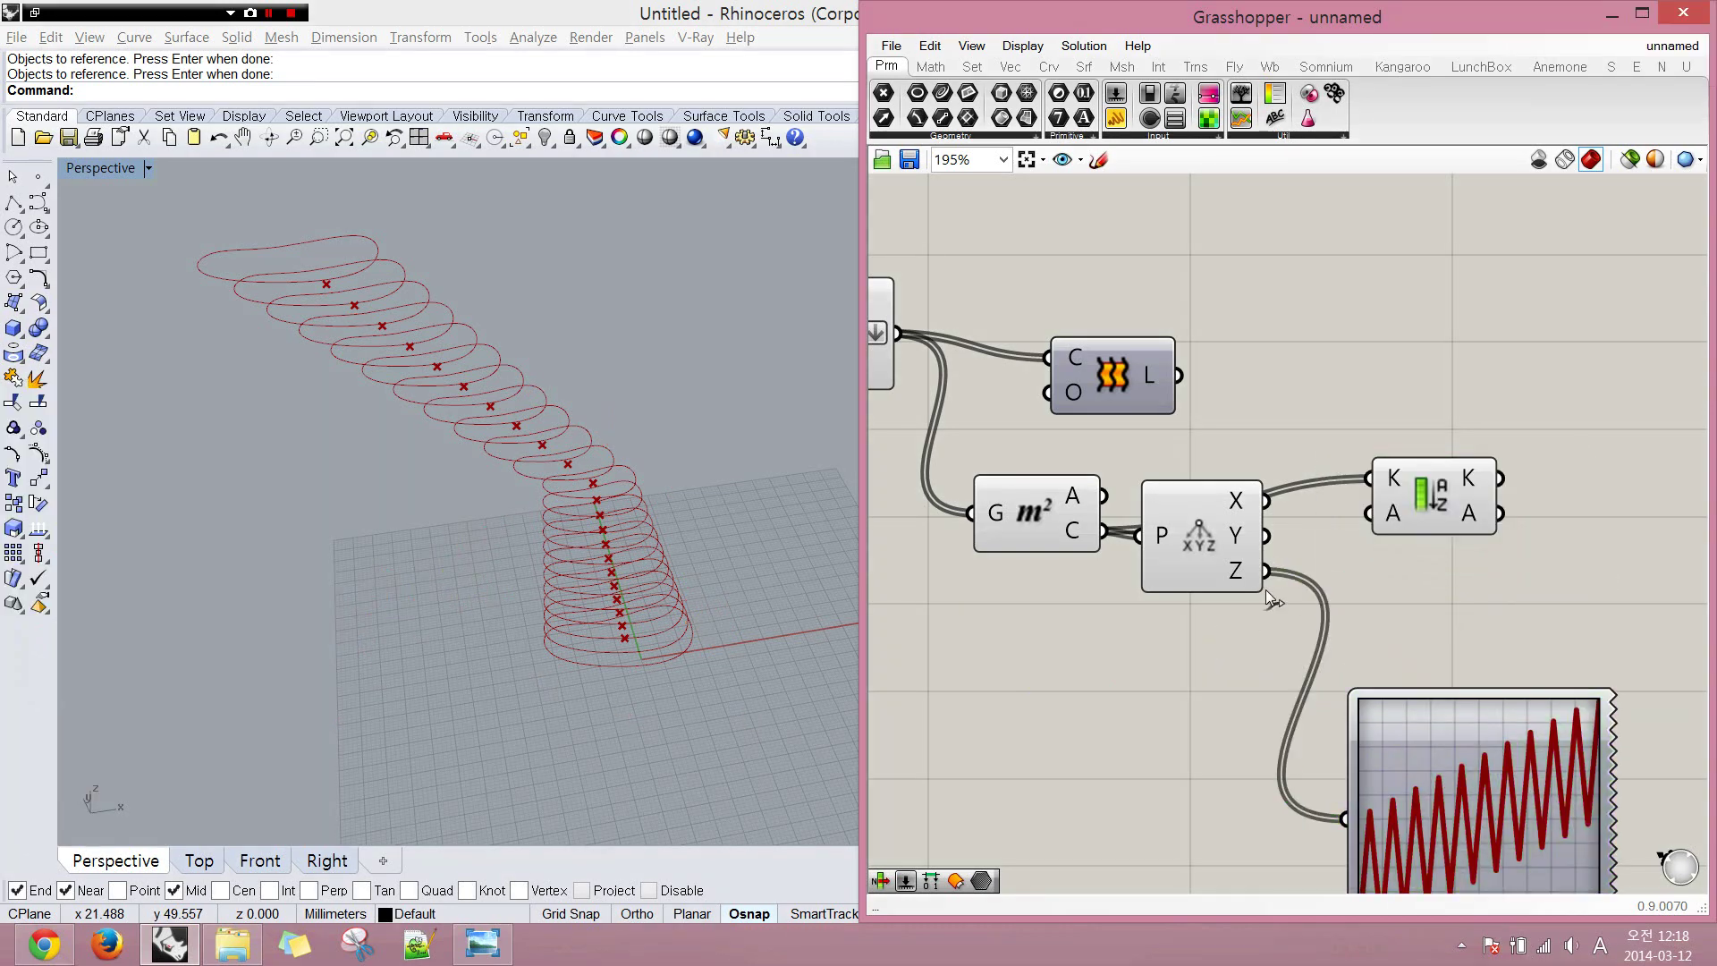
drag(1266, 570, 1415, 533)
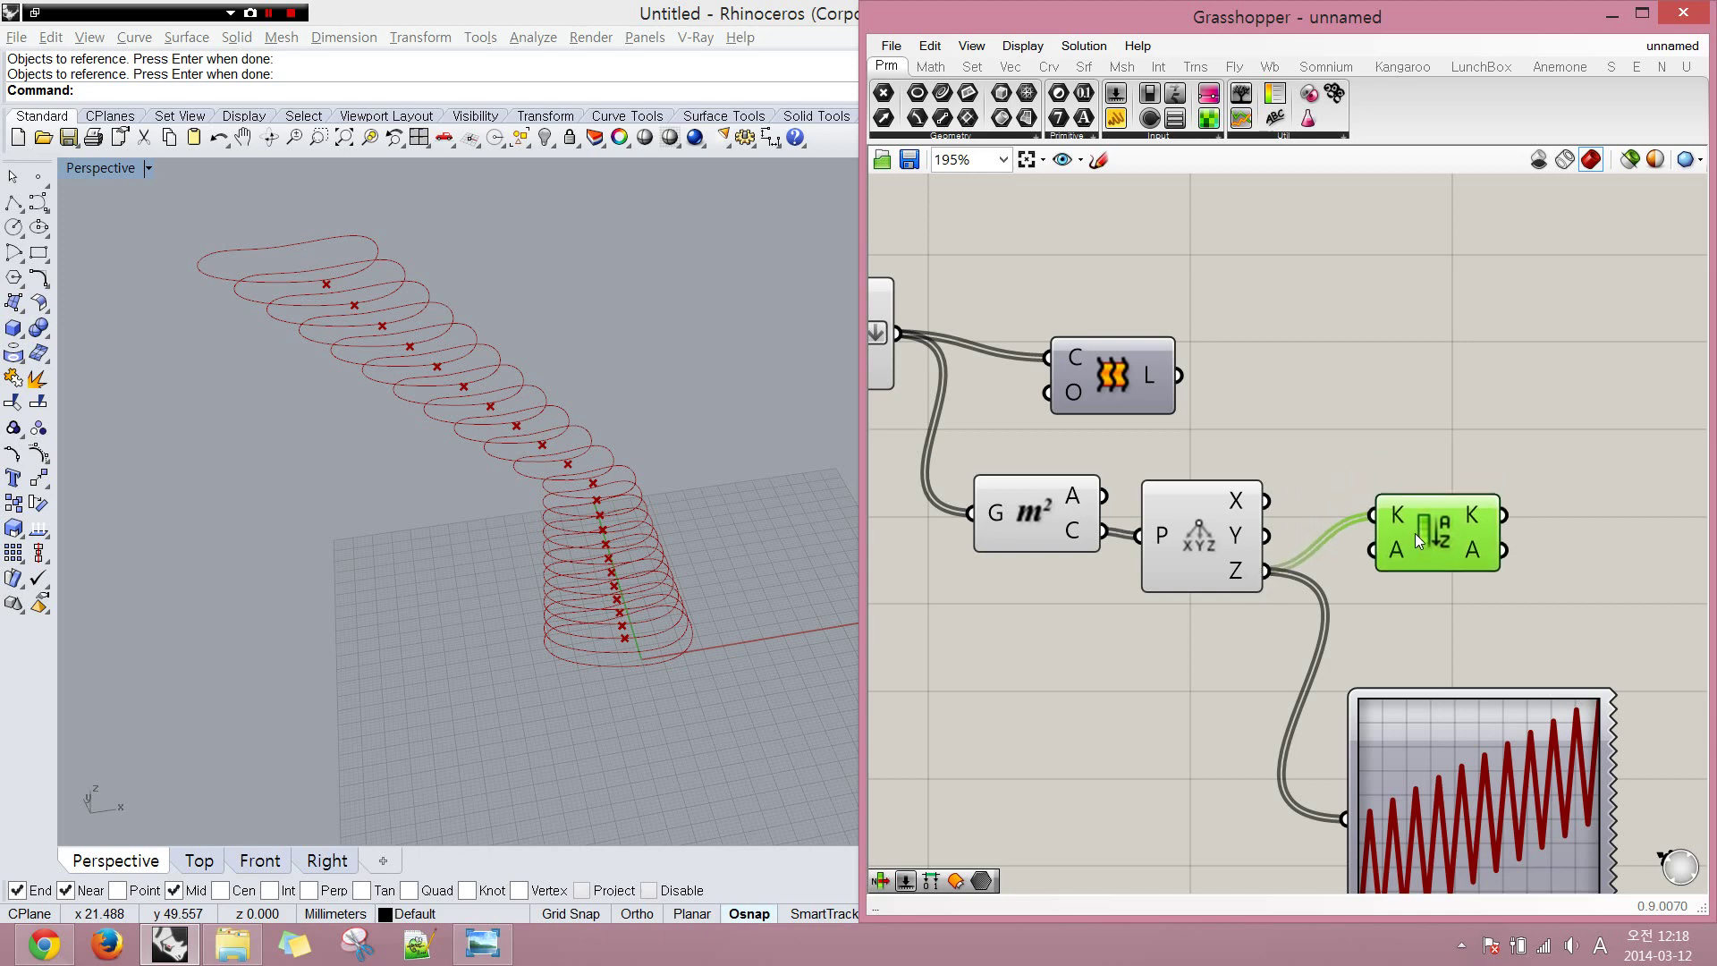
mouse_move(1400, 518)
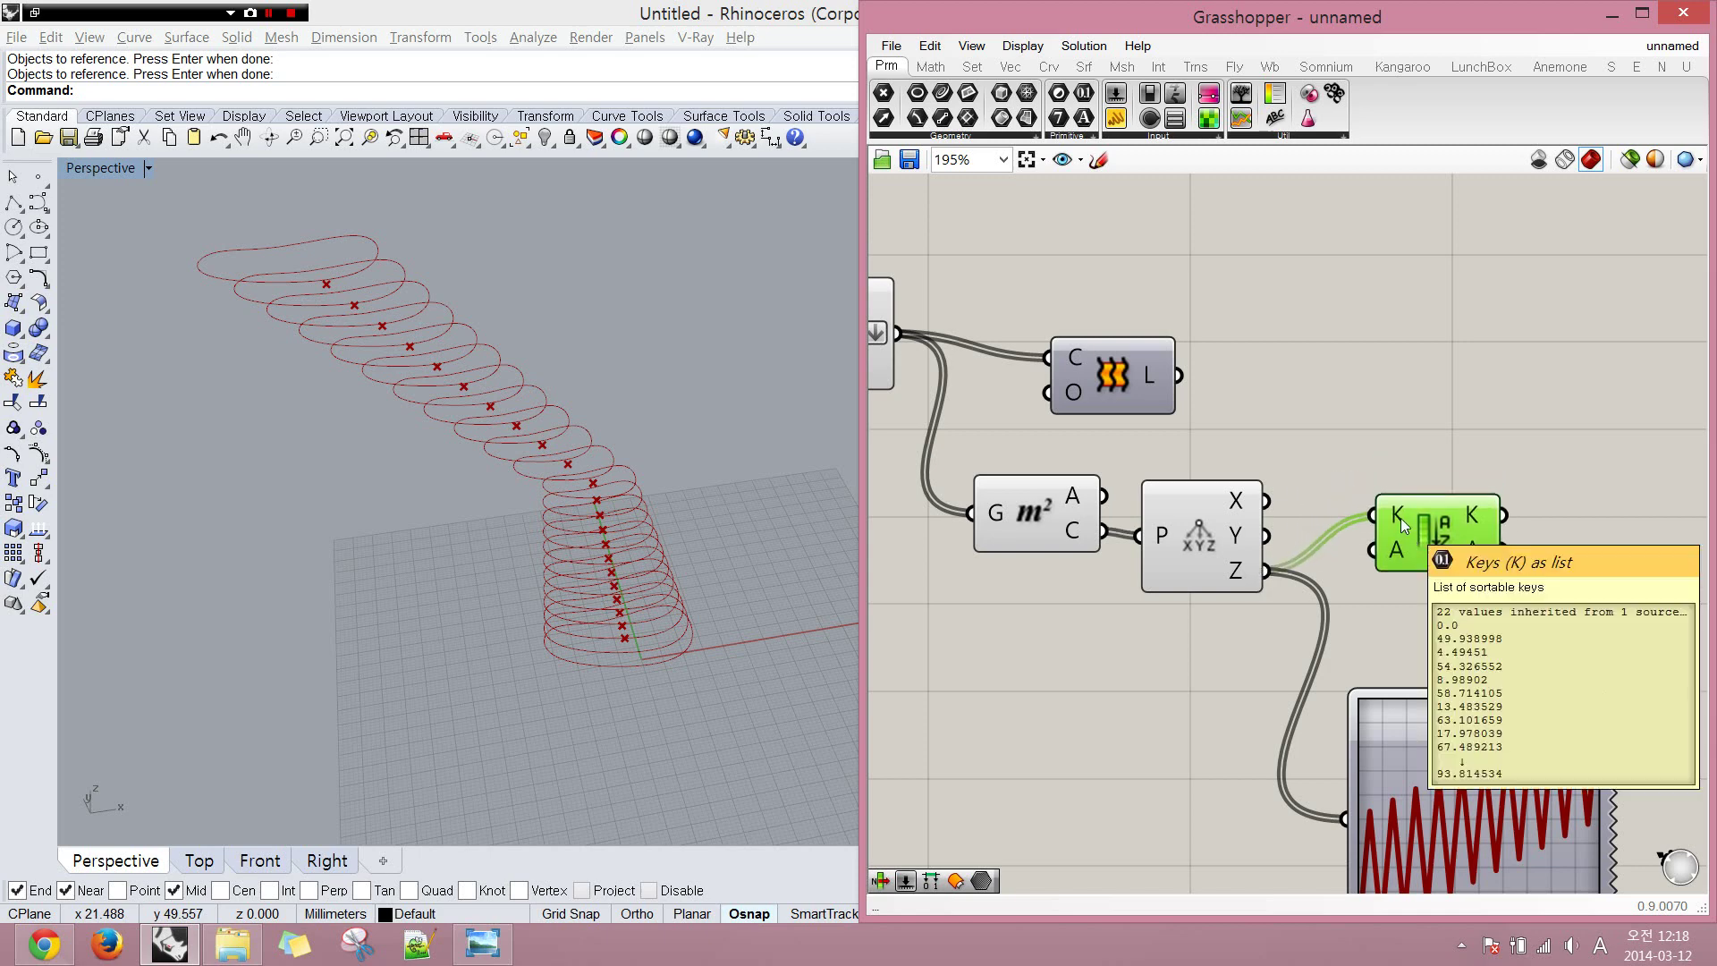
mouse_move(1435, 620)
mouse_down()
mouse_move(1418, 626)
mouse_move(1397, 716)
mouse_move(1427, 726)
mouse_up()
key(Escape)
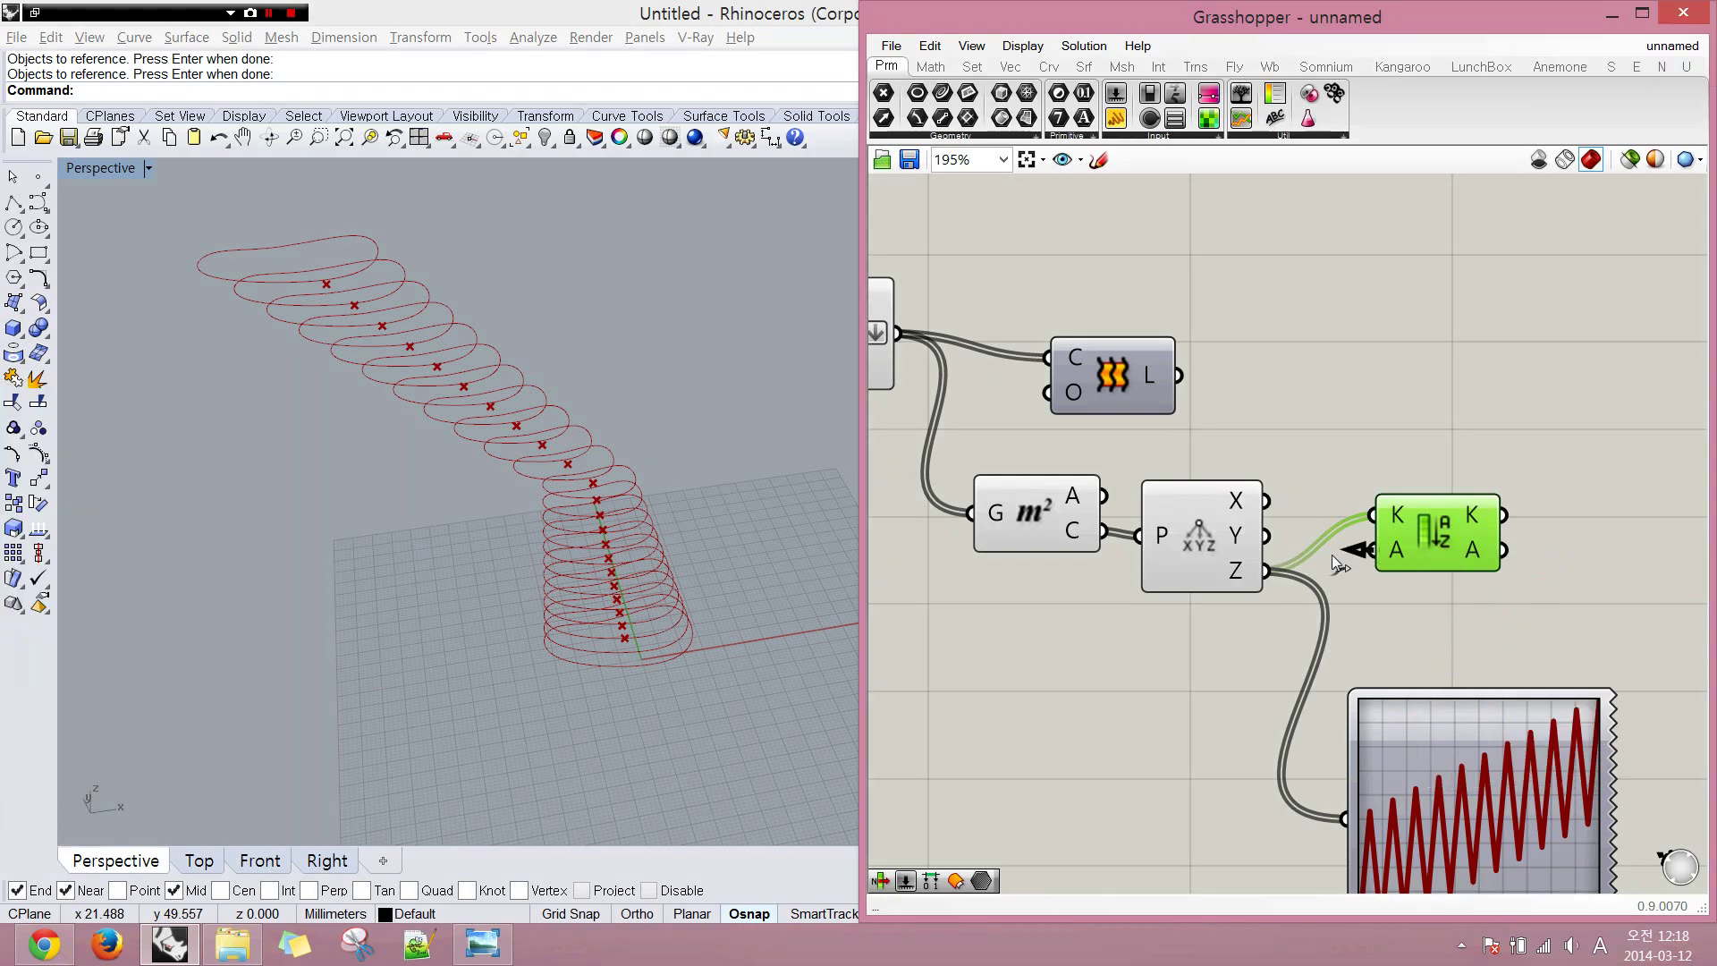
- Connect Area's C output to Sort List's A input
drag(1335, 562, 1077, 528)
click(1052, 523)
right_drag(1380, 715, 1239, 653)
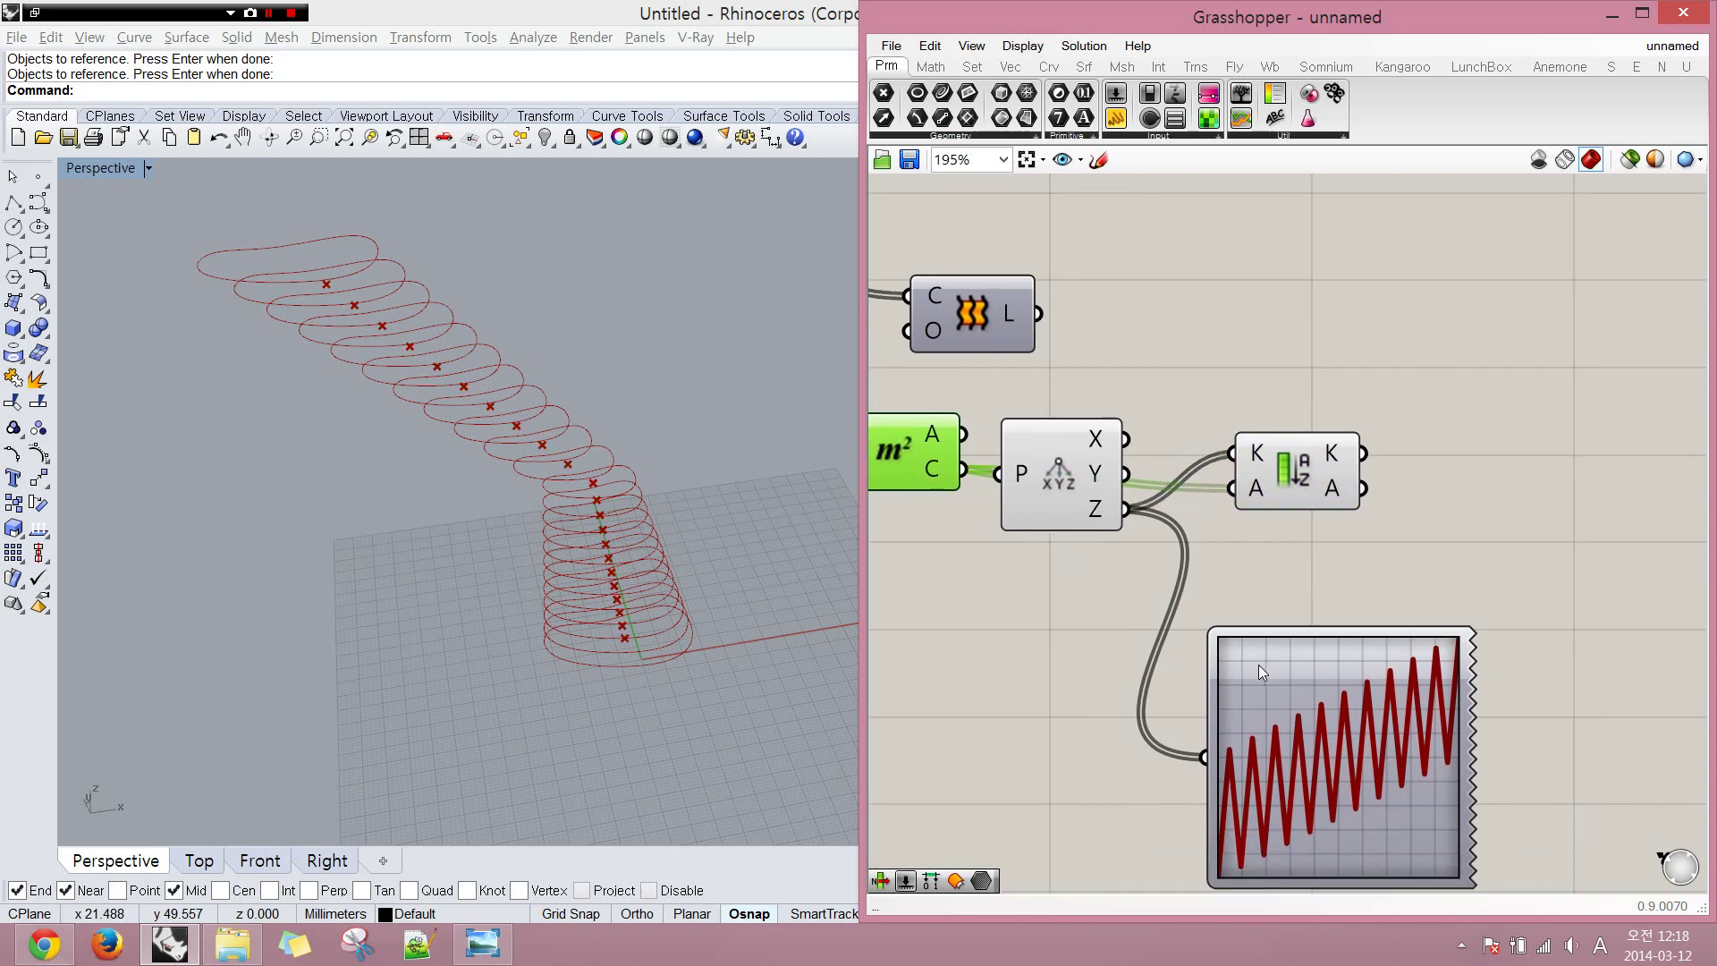
- Move the Quick Graph aside and place a second Quick Graph above it, fed by Sort List's K output
drag(1256, 675, 1450, 664)
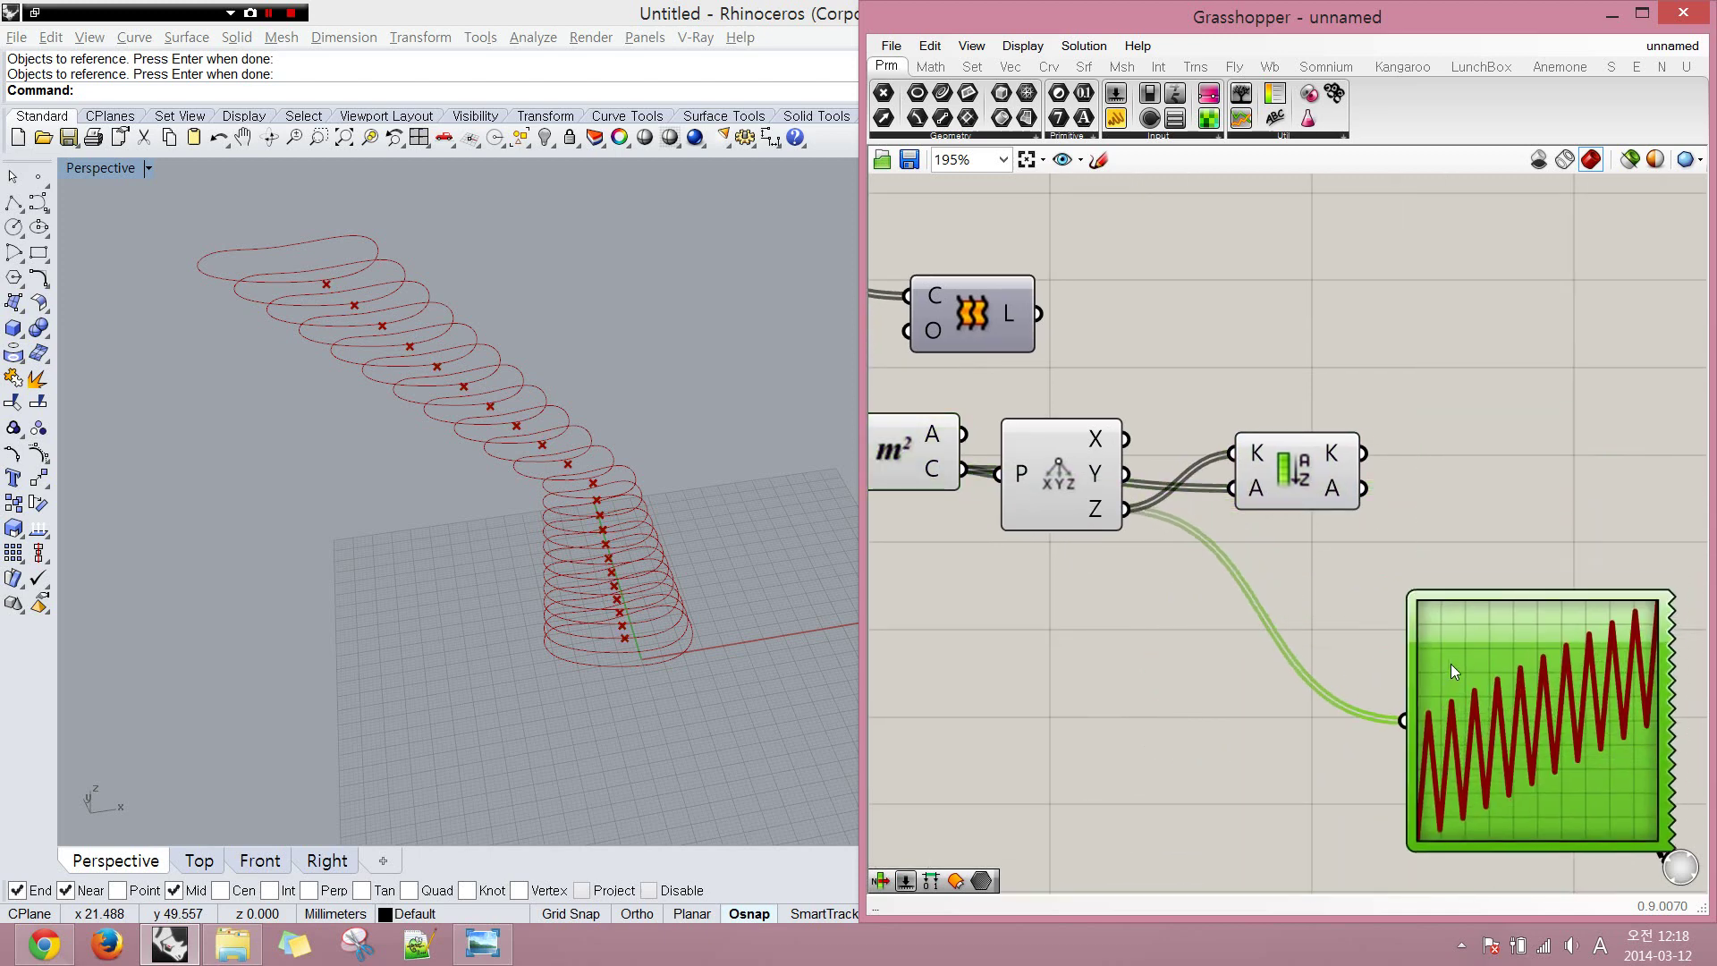
alt+drag(1455, 496, 1410, 466)
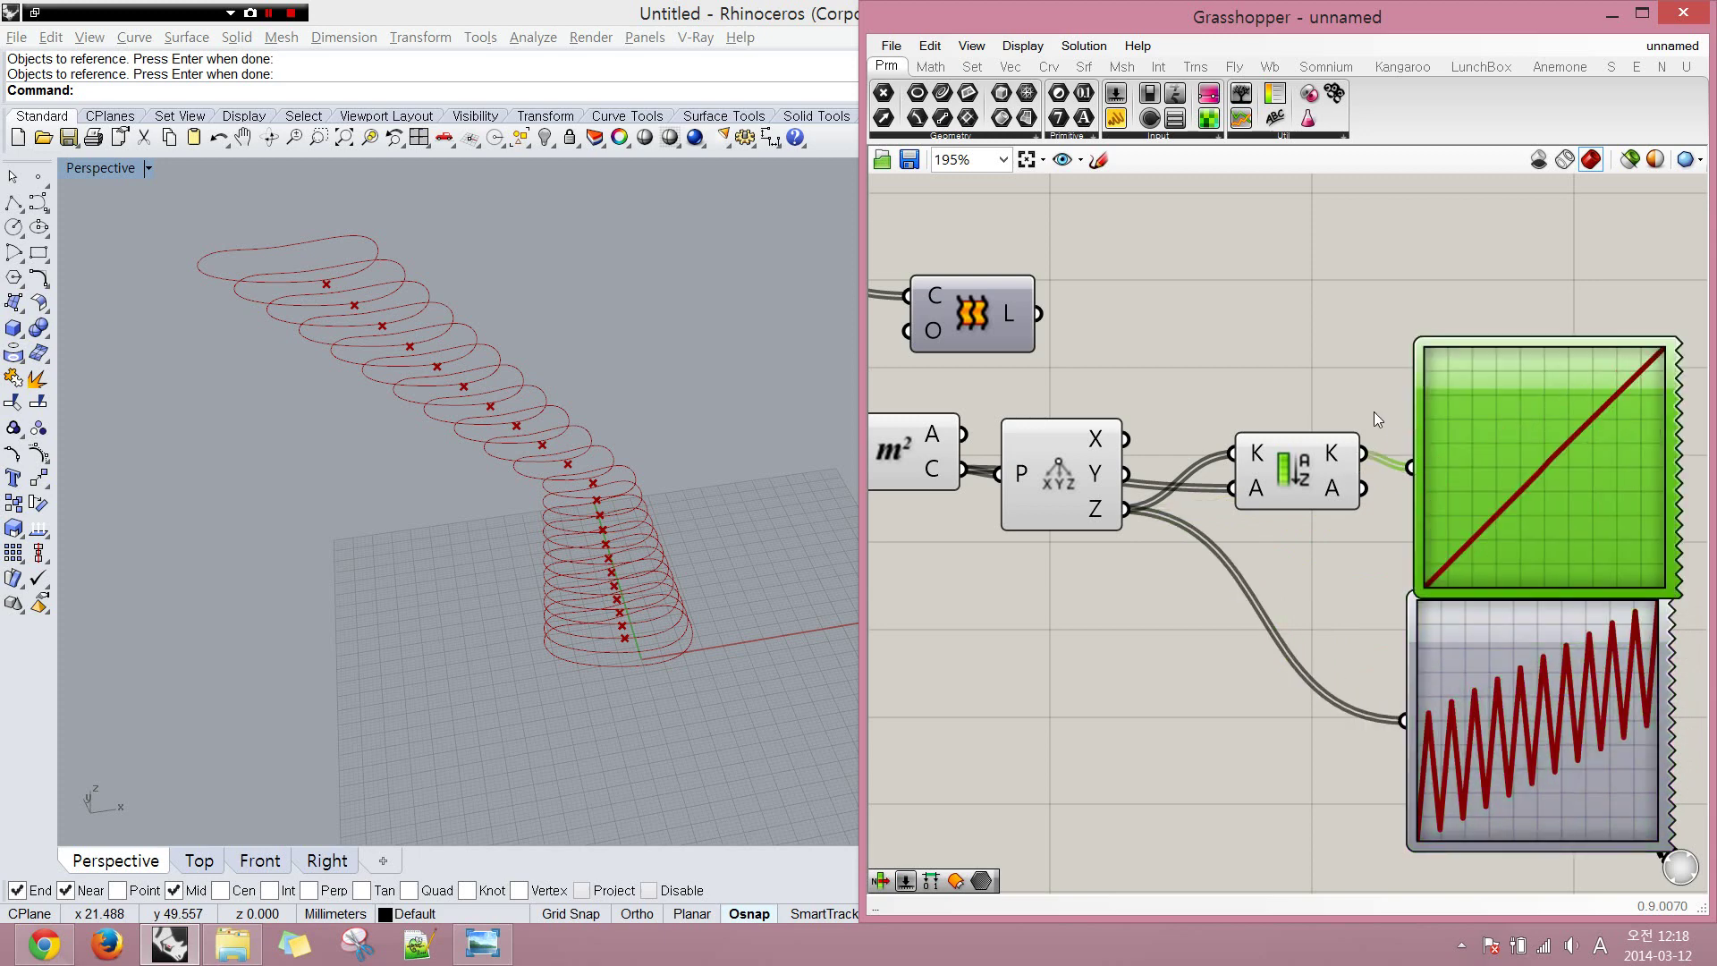
click(1373, 411)
right_drag(1358, 439, 1314, 452)
key(F9)
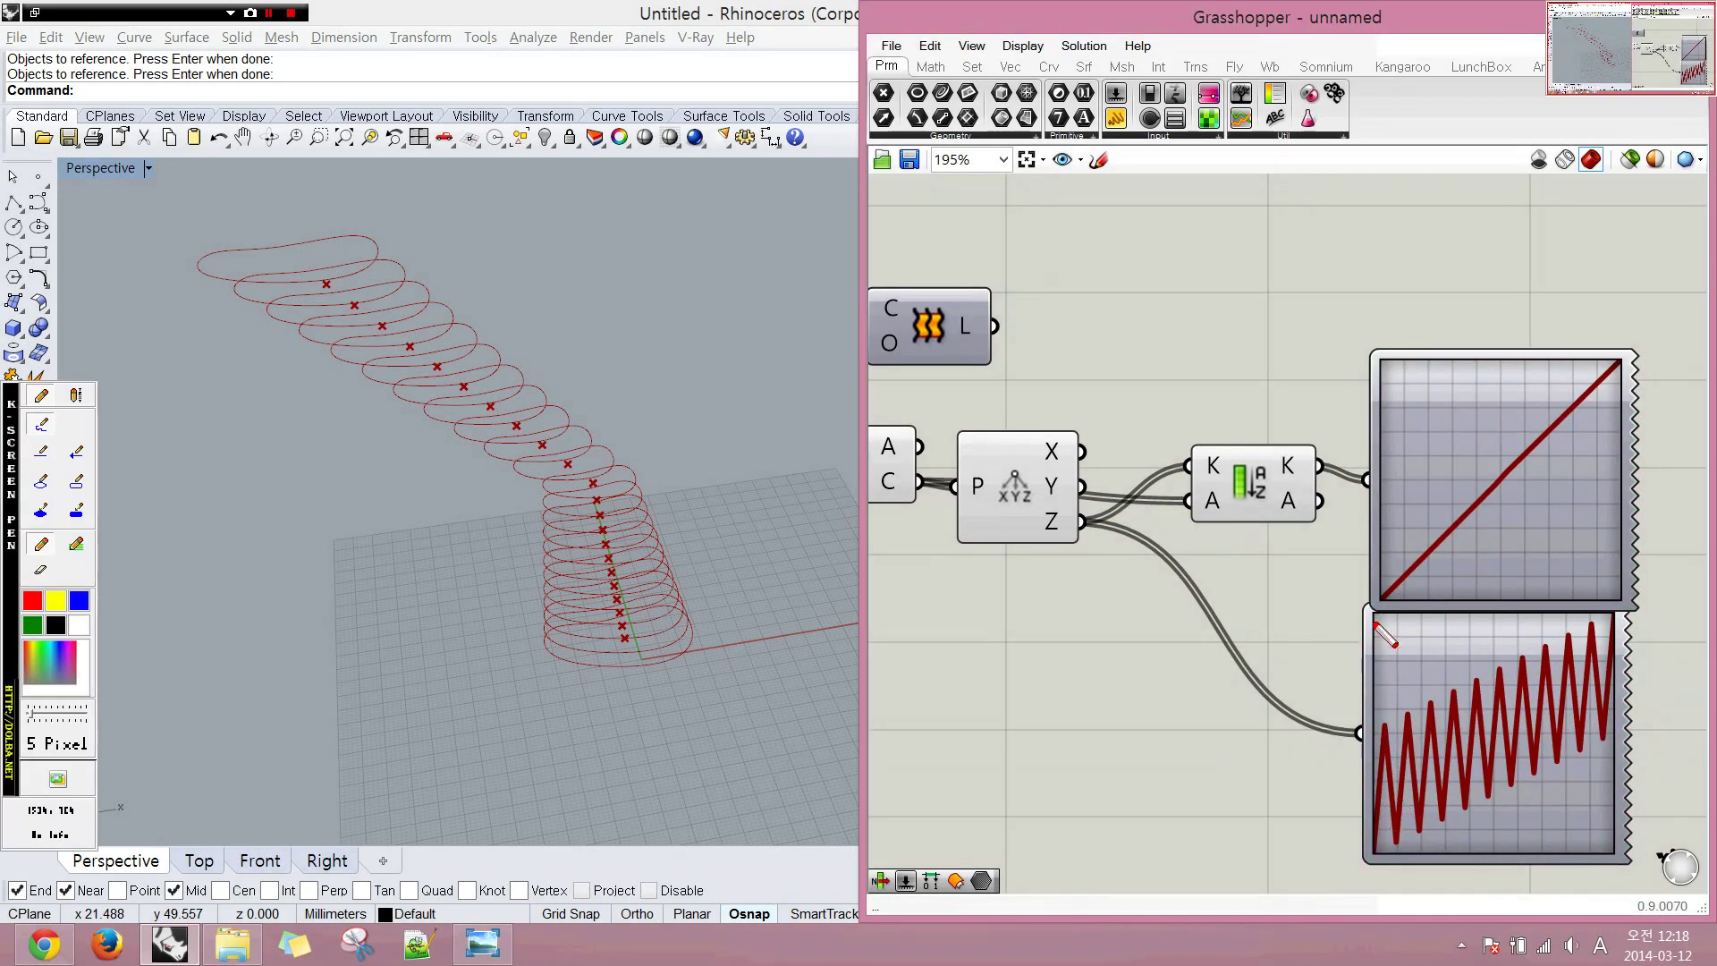
mouse_move(1375, 624)
mouse_down()
mouse_move(1581, 425)
mouse_move(1572, 483)
mouse_up()
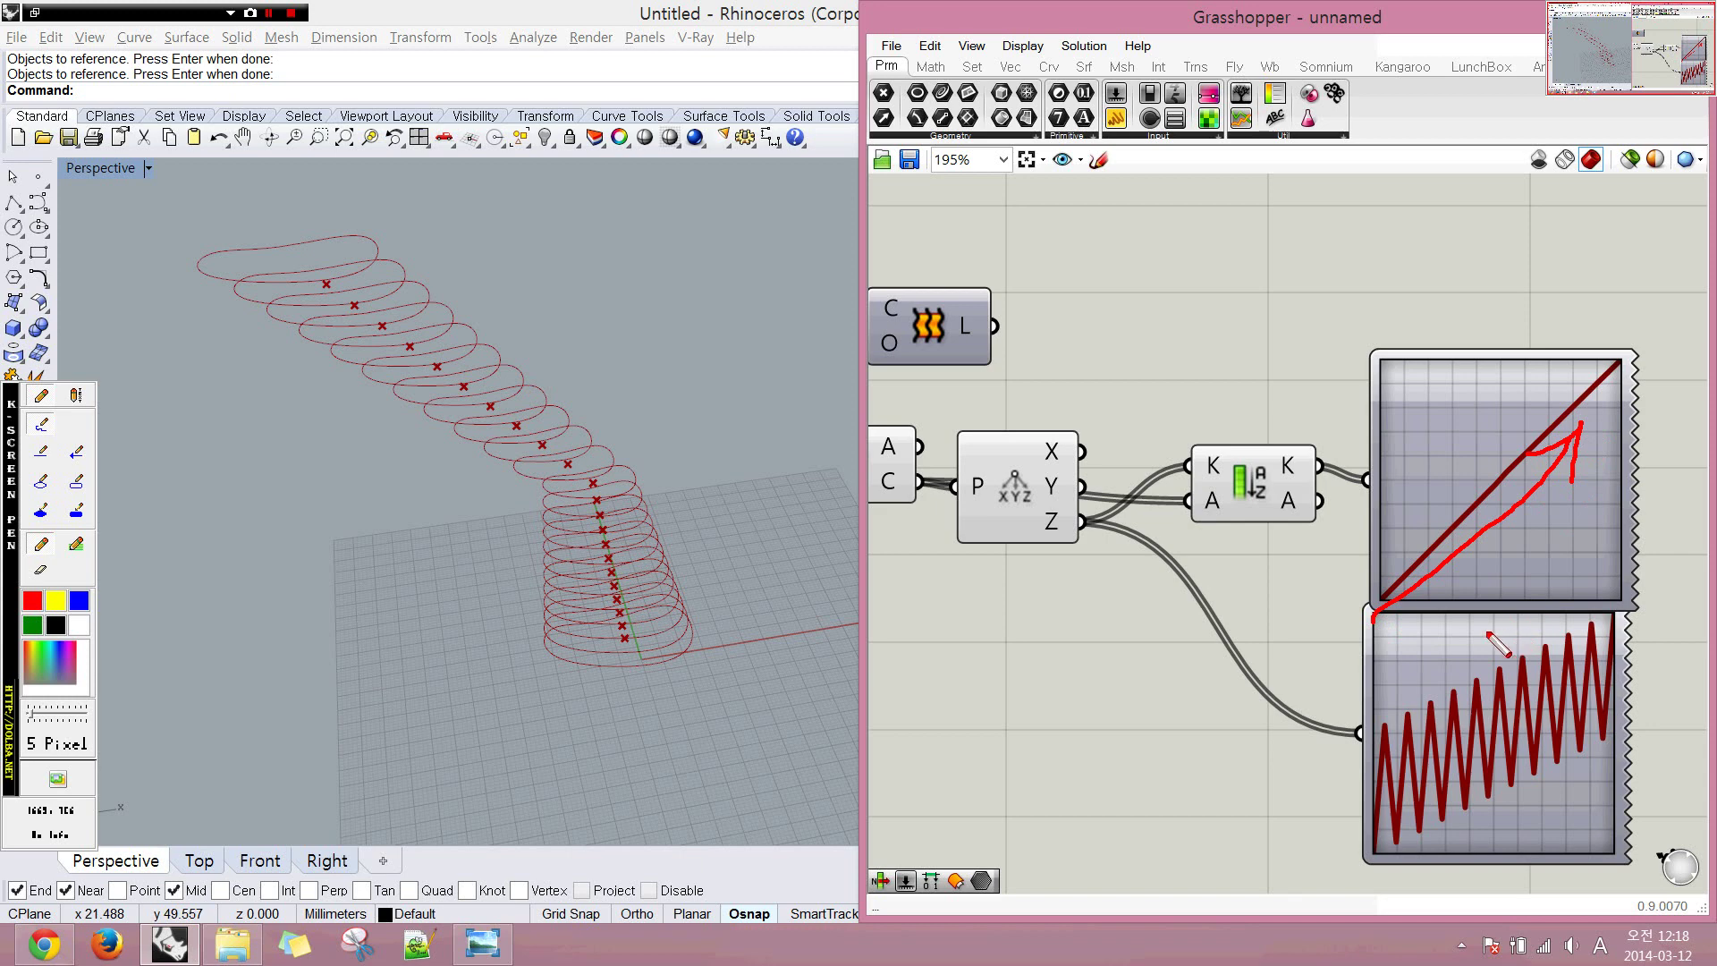
key(ctrl+F1)
- Rewire the upper Quick Graph to Sort List's A output and the lower one to Area's C output
drag(1320, 500, 1365, 480)
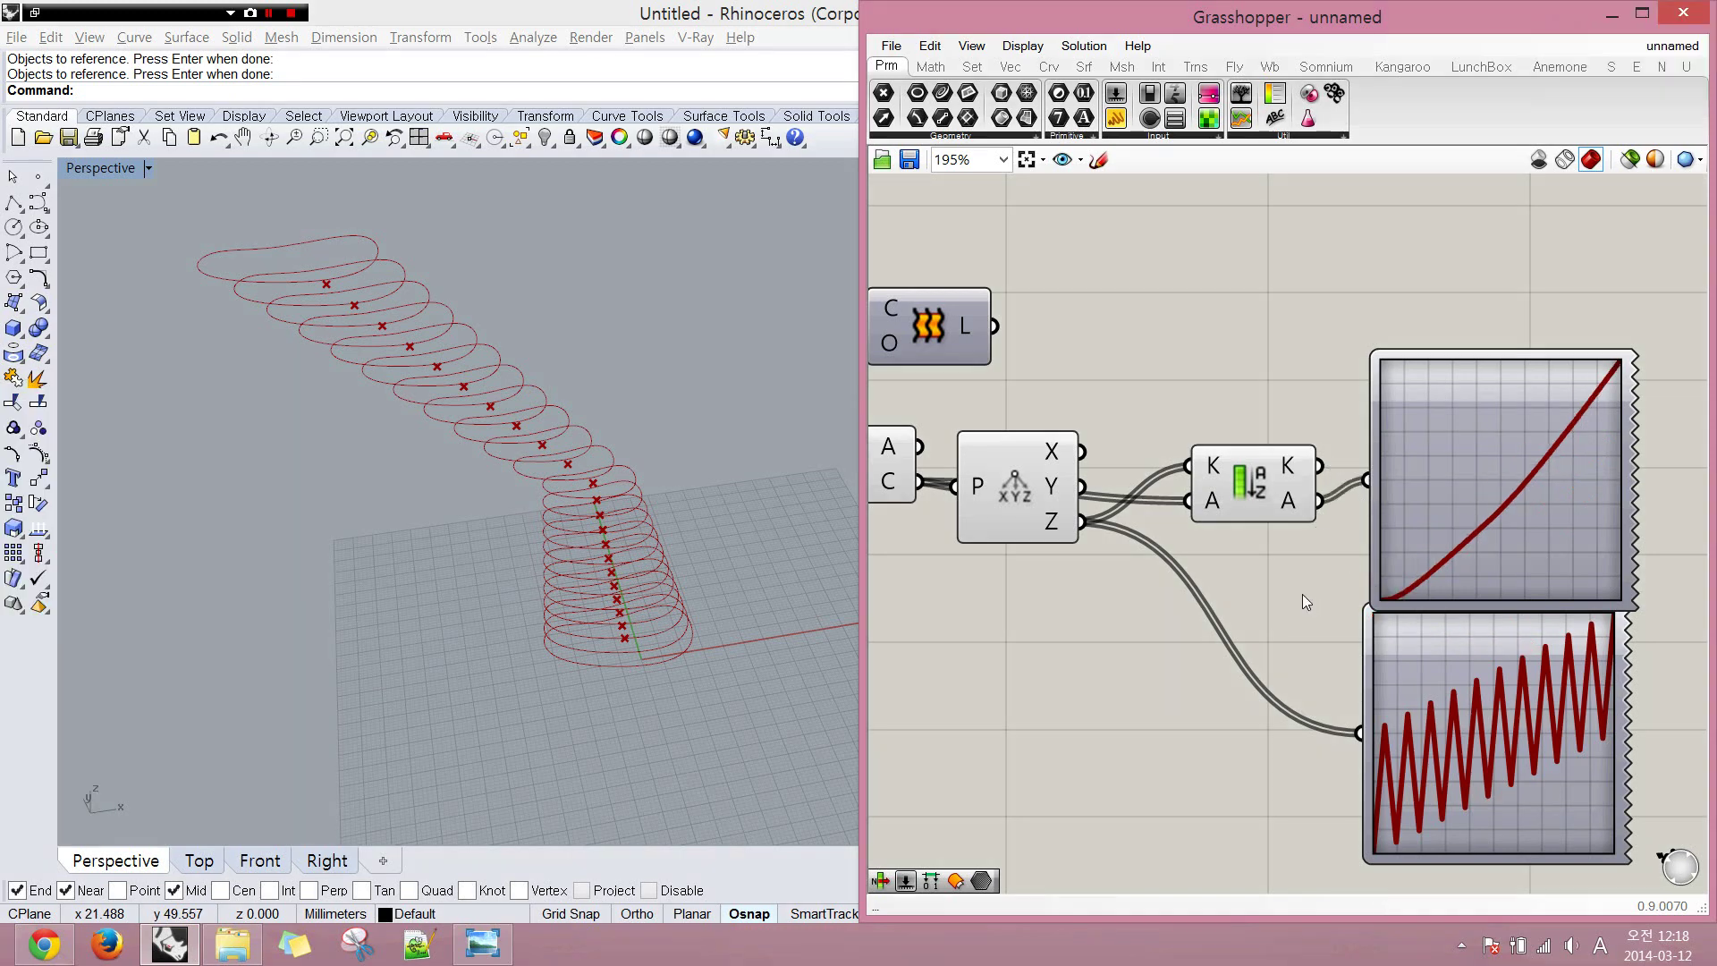
drag(921, 484, 1359, 732)
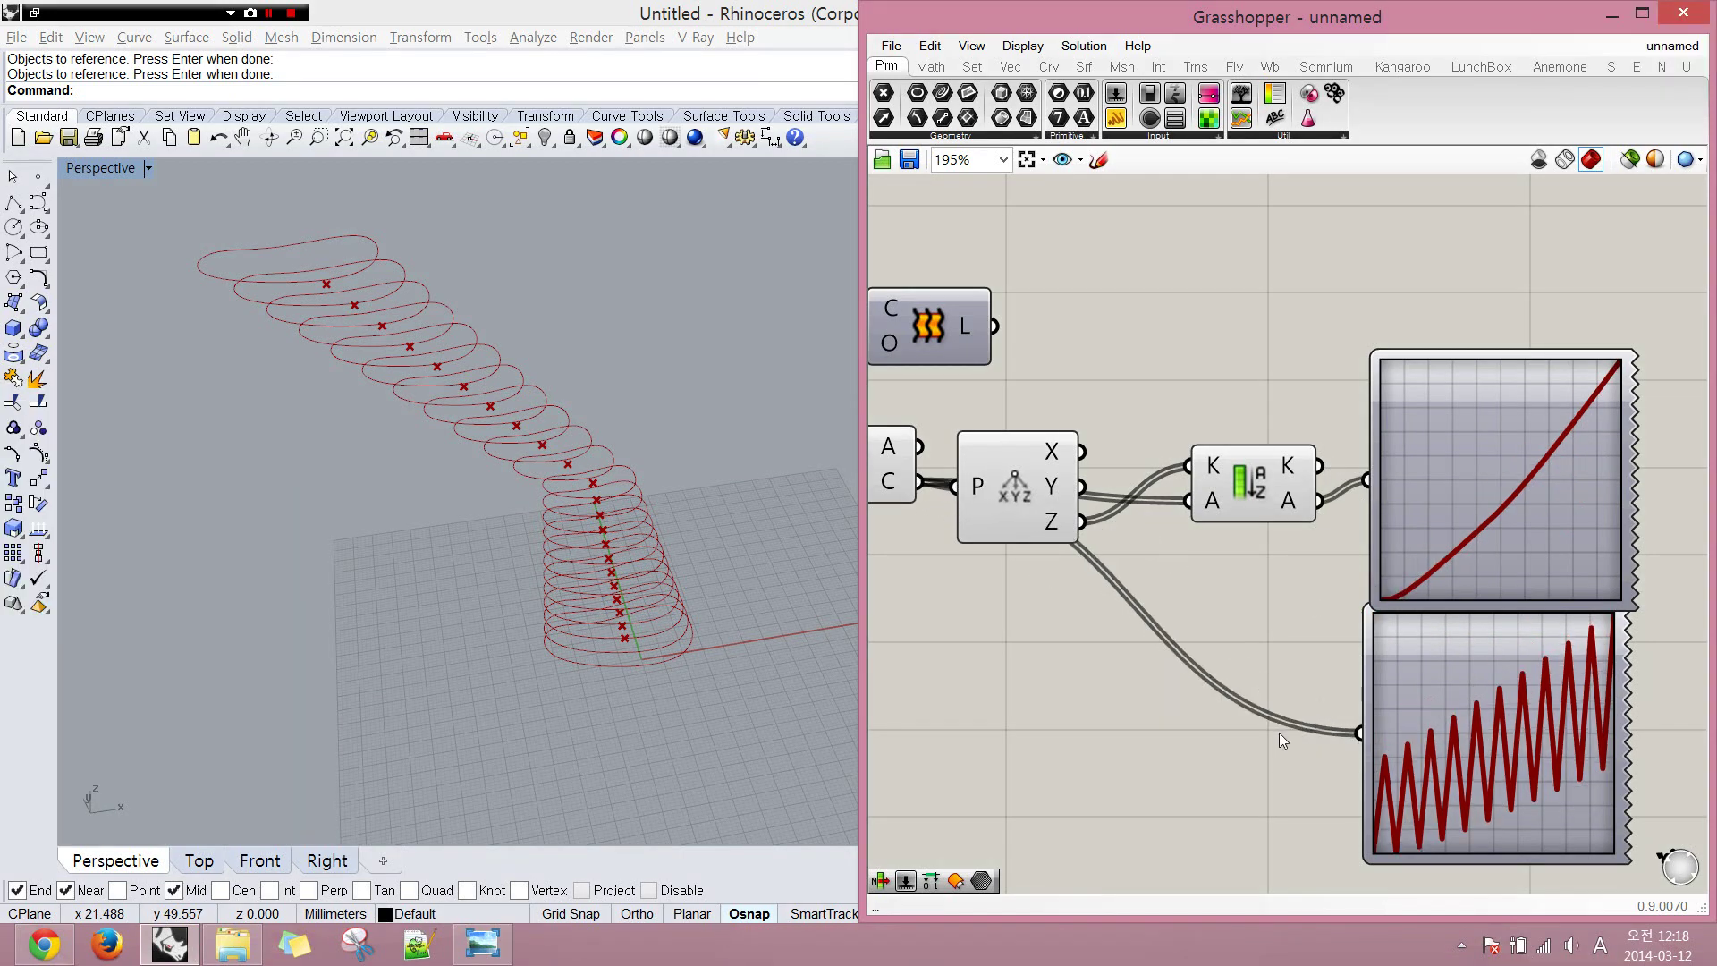
- Delete both Quick Graph components
right_drag(1248, 706, 1293, 690)
click(1474, 640)
shift+click(1471, 504)
key(Delete)
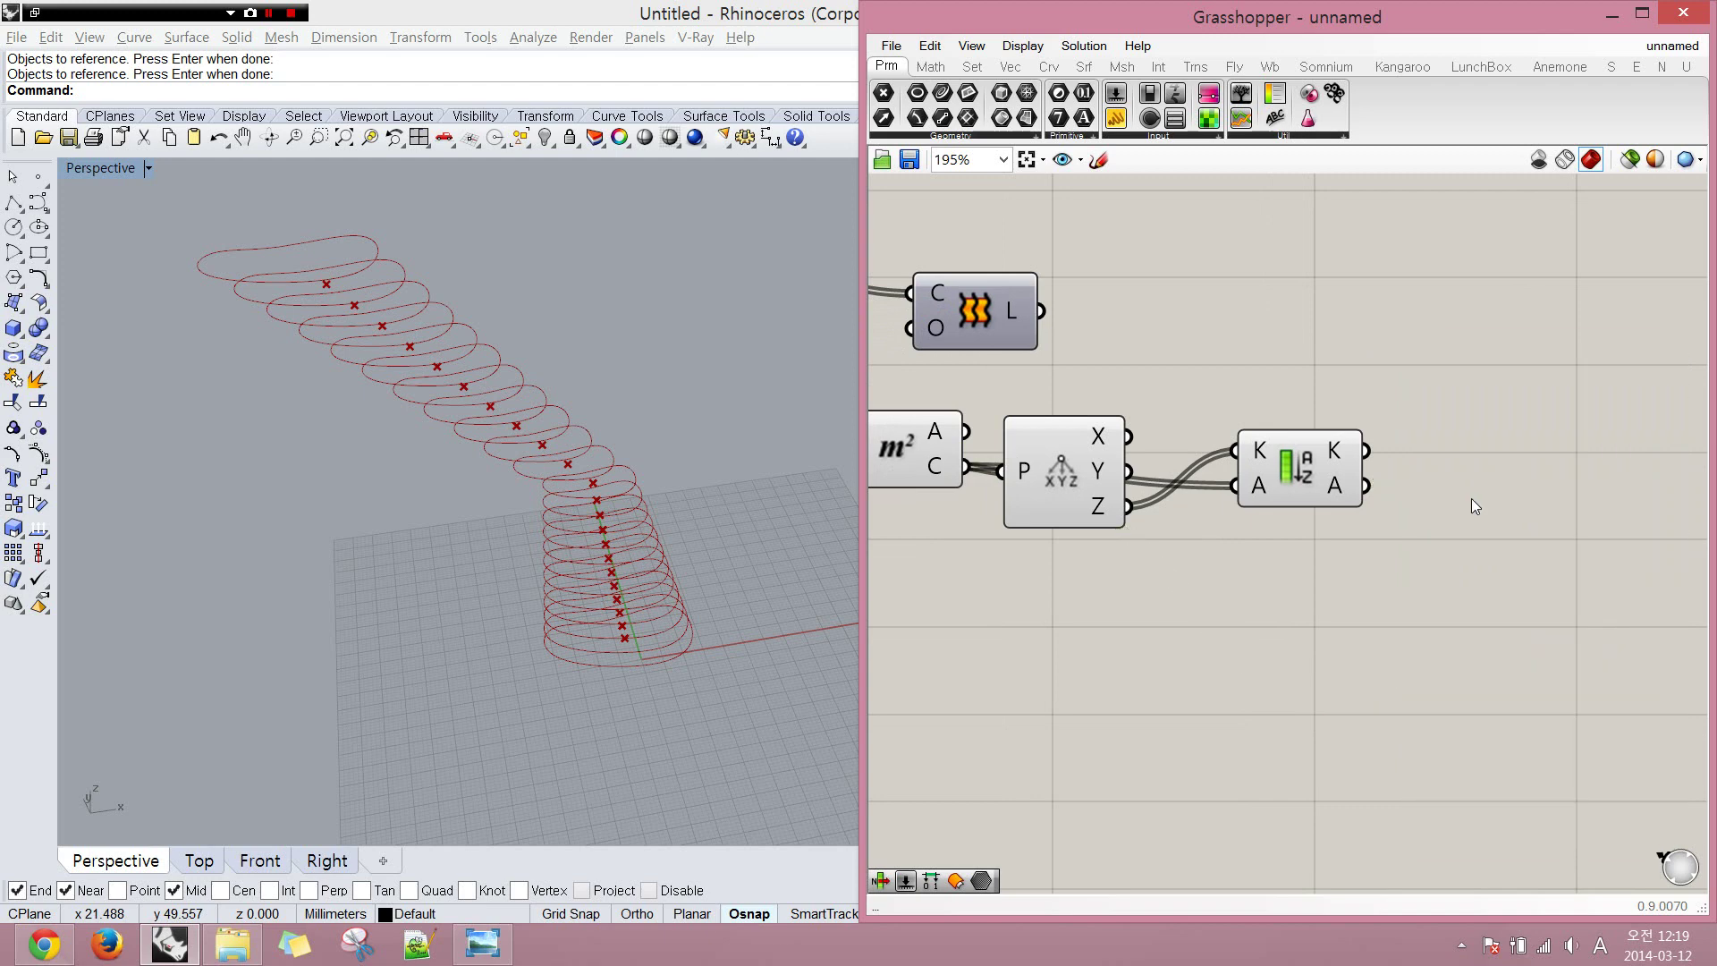
- Raise the Sort List component and connect Tween Curve's T output to its A input, replacing the centroid wire
scroll(1474, 502, down, 2)
right_drag(1441, 501, 1582, 543)
drag(1515, 517, 1513, 461)
scroll(1493, 496, up, 2)
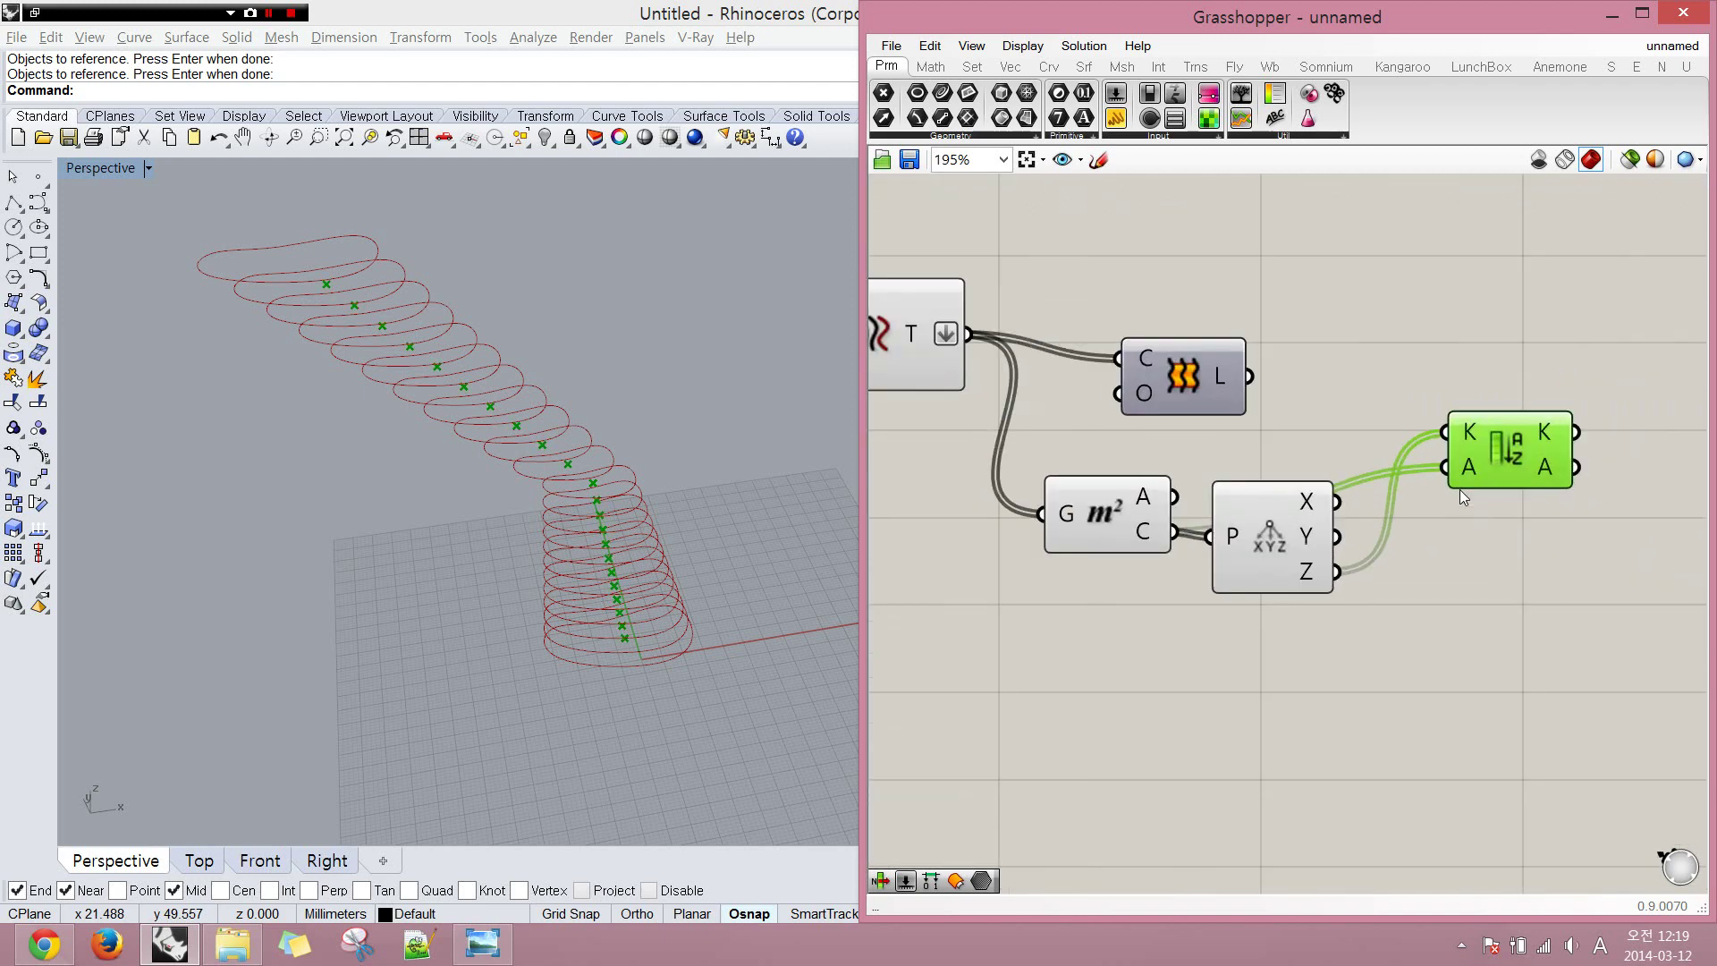
right_drag(1459, 490, 1528, 522)
drag(1511, 504, 1037, 371)
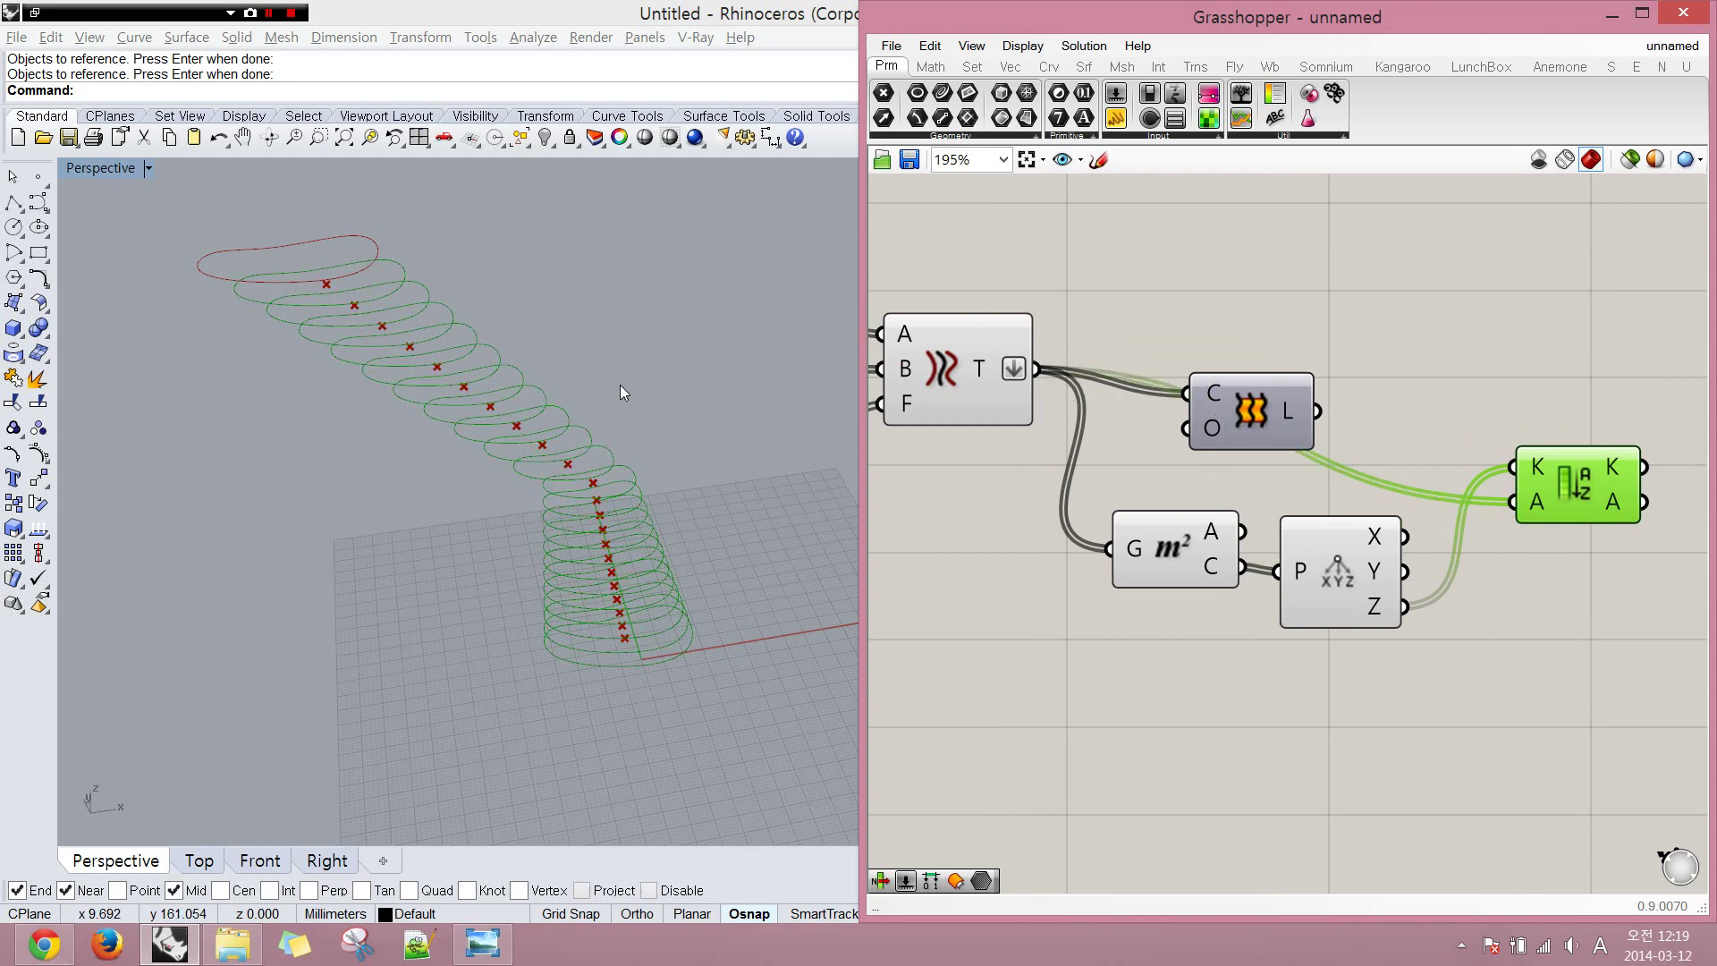
- Move the Loft component past Sort List on its output side
right_drag(1215, 384, 1100, 370)
drag(1185, 399, 1629, 359)
click(1070, 363)
click(658, 463)
right_drag(658, 464, 683, 492)
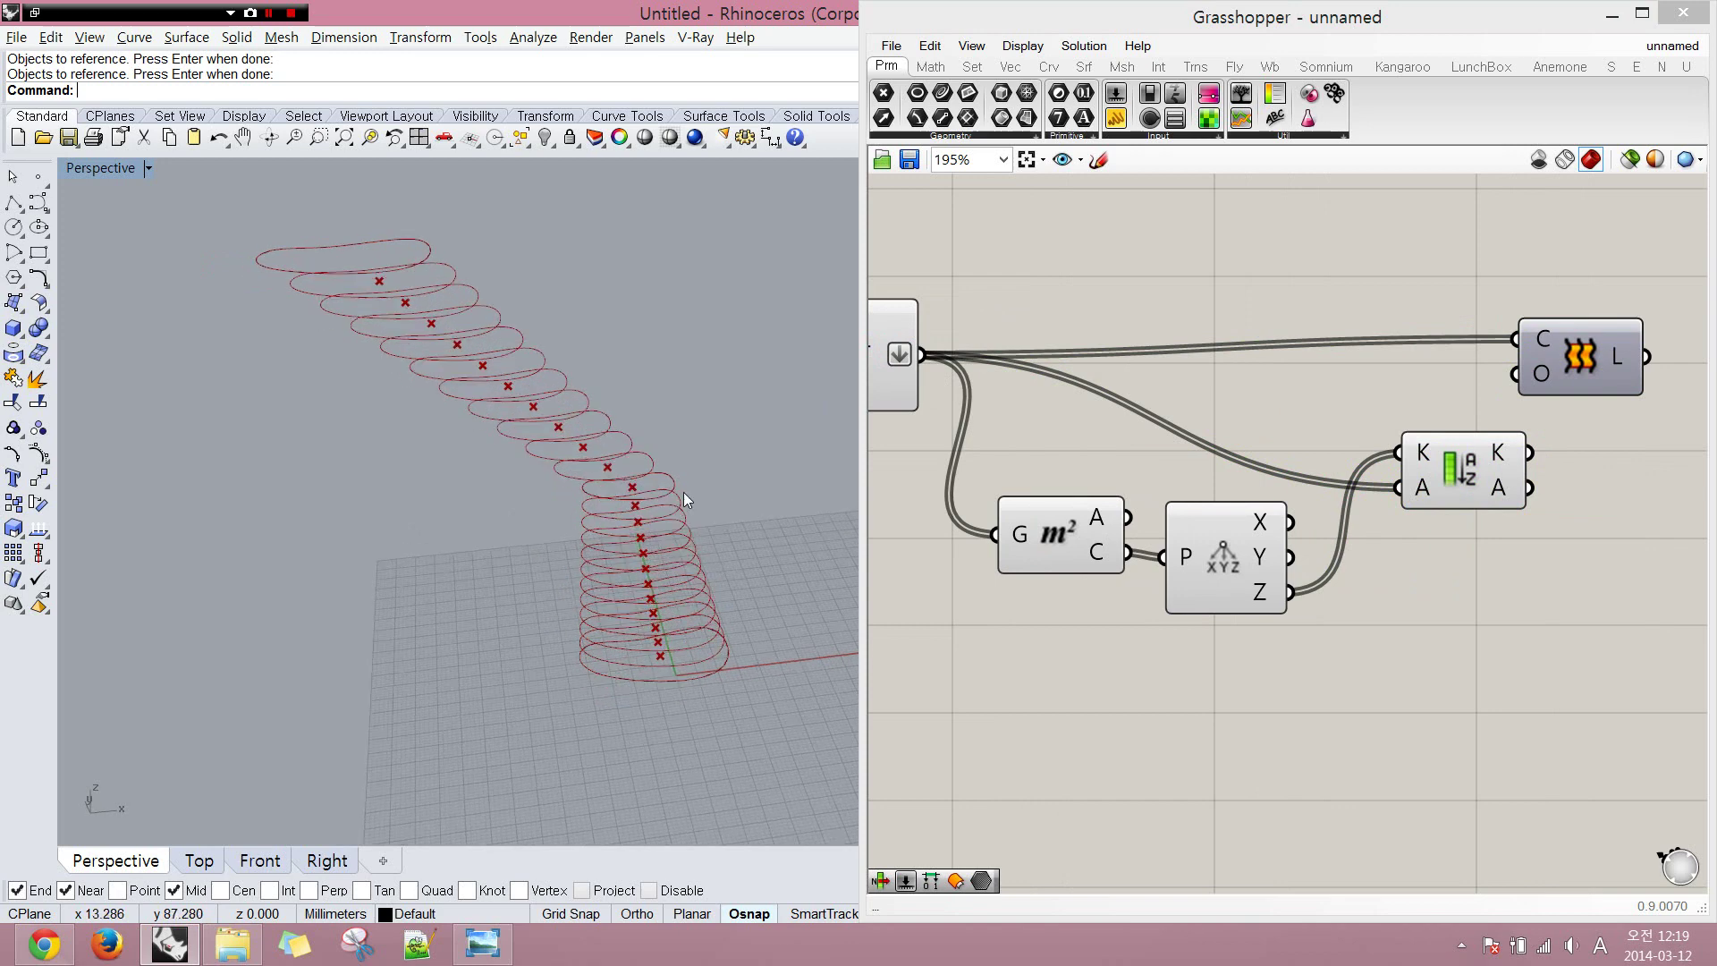
key(F9)
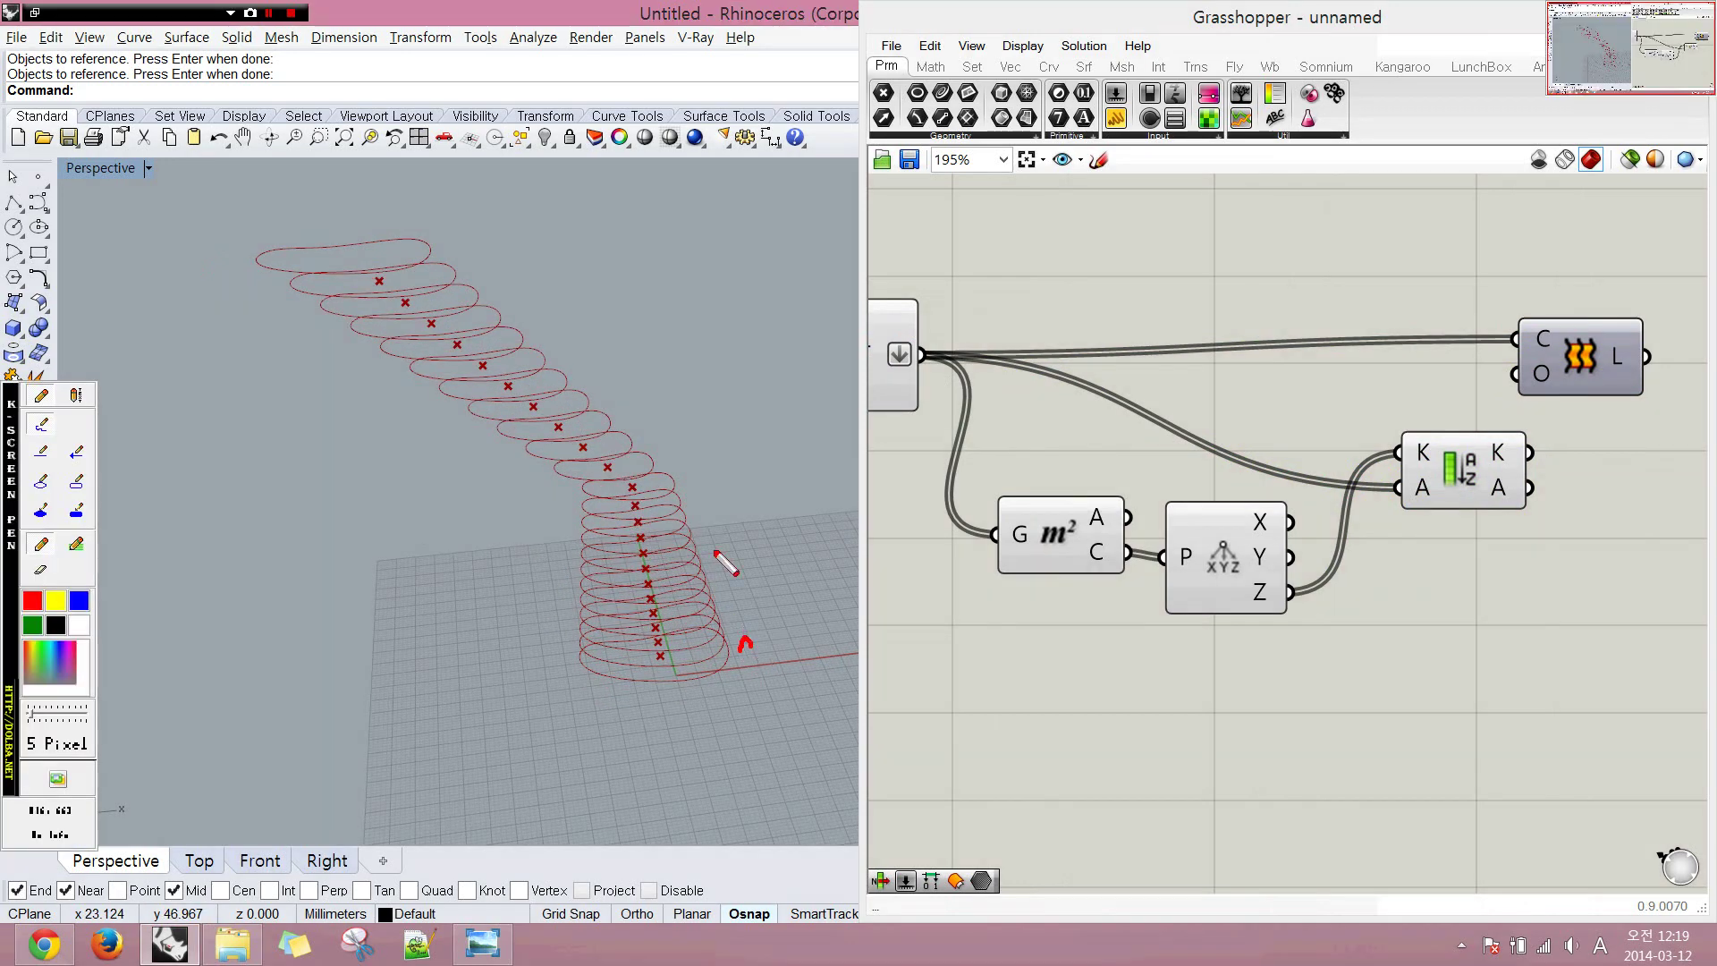
drag(668, 446, 687, 452)
drag(730, 566, 720, 594)
drag(617, 376, 646, 391)
mouse_move(689, 505)
mouse_down()
mouse_move(704, 516)
mouse_move(704, 501)
mouse_up()
drag(588, 346, 609, 363)
mouse_move(644, 653)
mouse_down()
mouse_move(604, 461)
mouse_move(457, 347)
mouse_up()
drag(436, 285, 476, 286)
drag(367, 362, 324, 497)
mouse_move(409, 409)
mouse_down()
mouse_move(373, 530)
mouse_move(383, 519)
mouse_up()
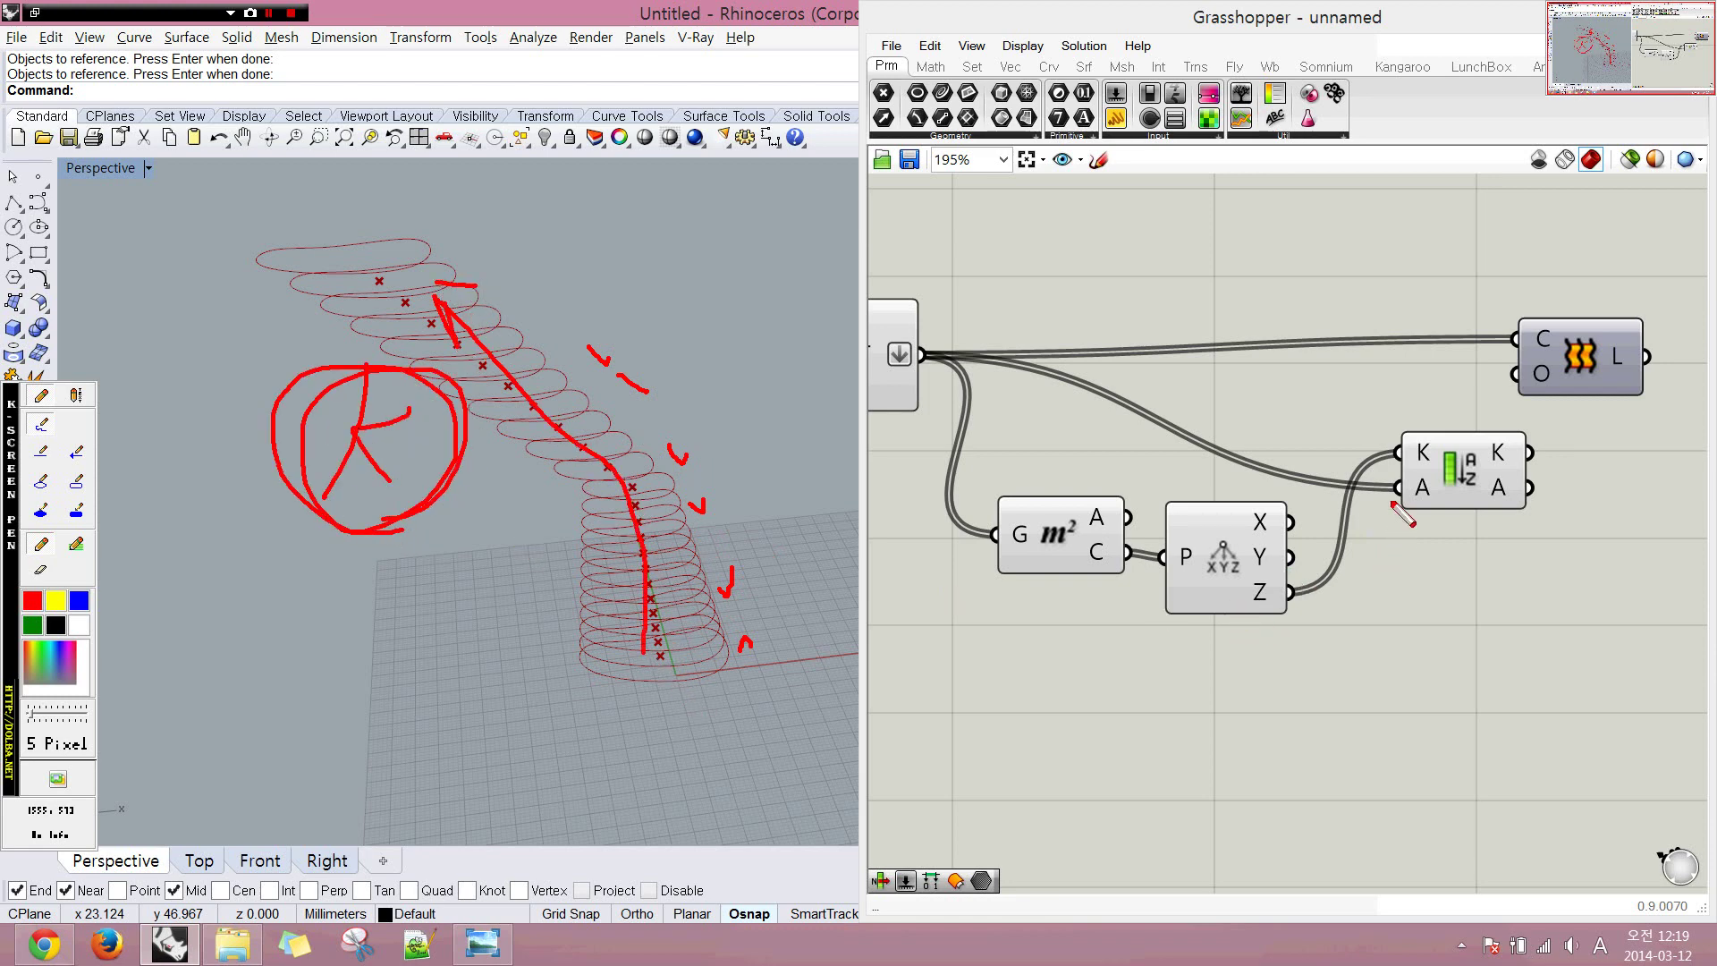
drag(1391, 475, 1434, 475)
key(Escape)
right_drag(933, 397, 1109, 386)
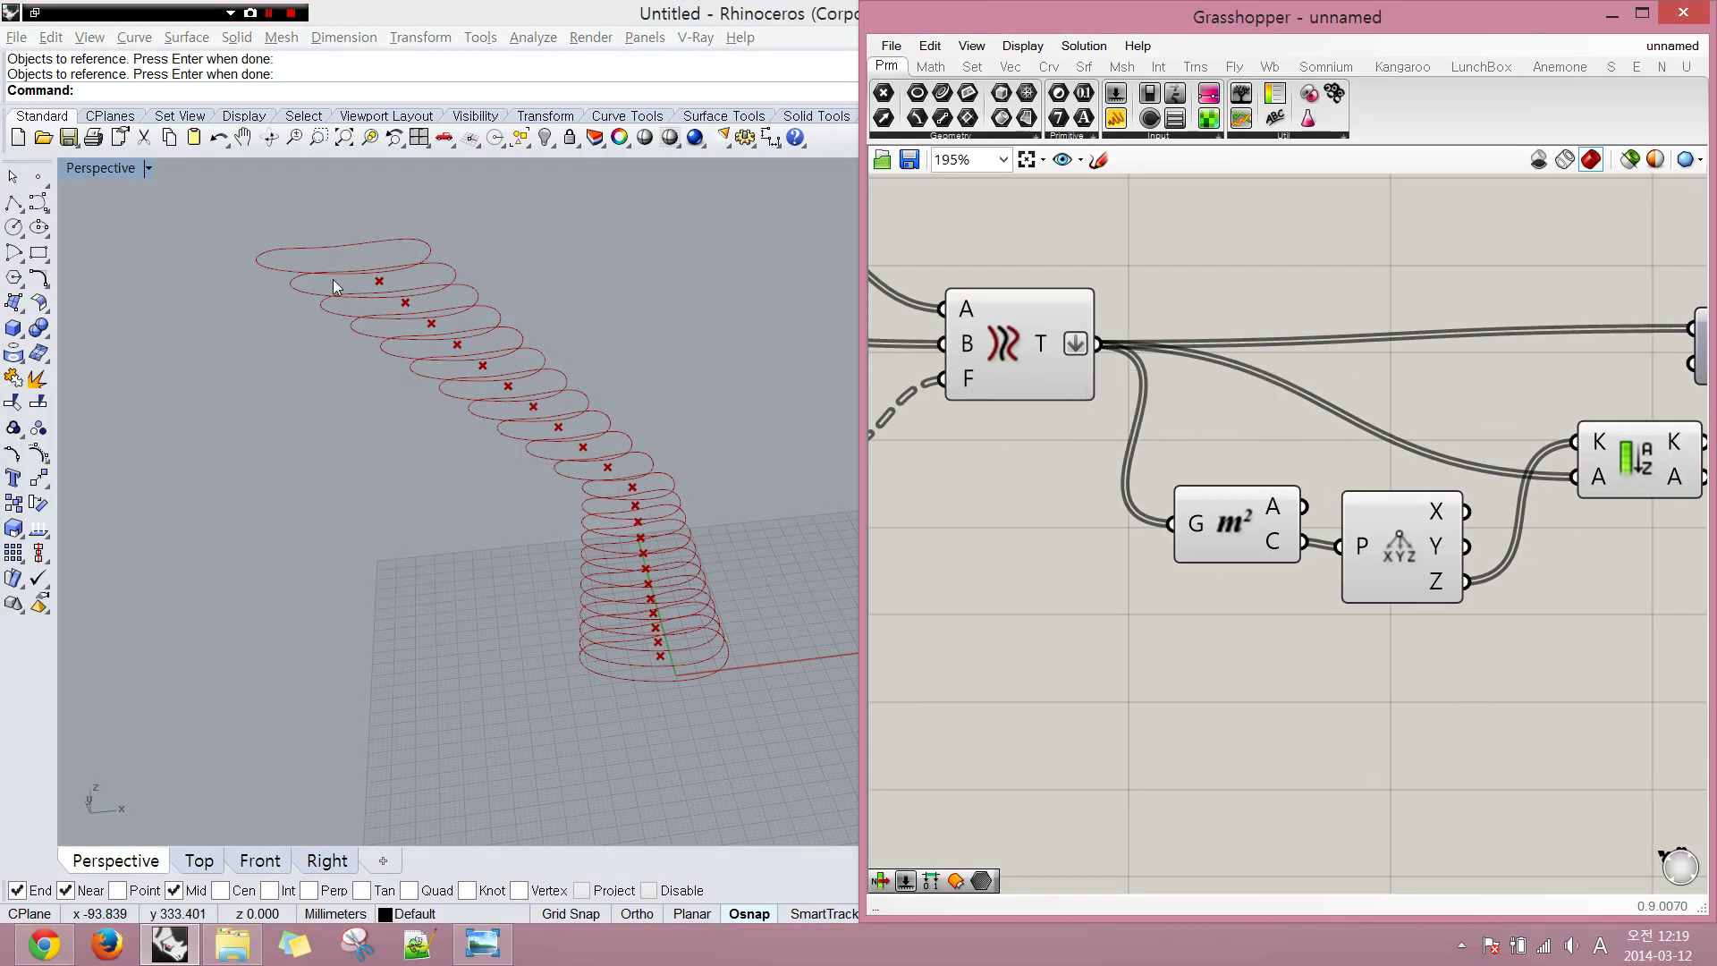
mouse_move(502, 520)
right_down()
mouse_move(506, 448)
mouse_move(513, 523)
right_up()
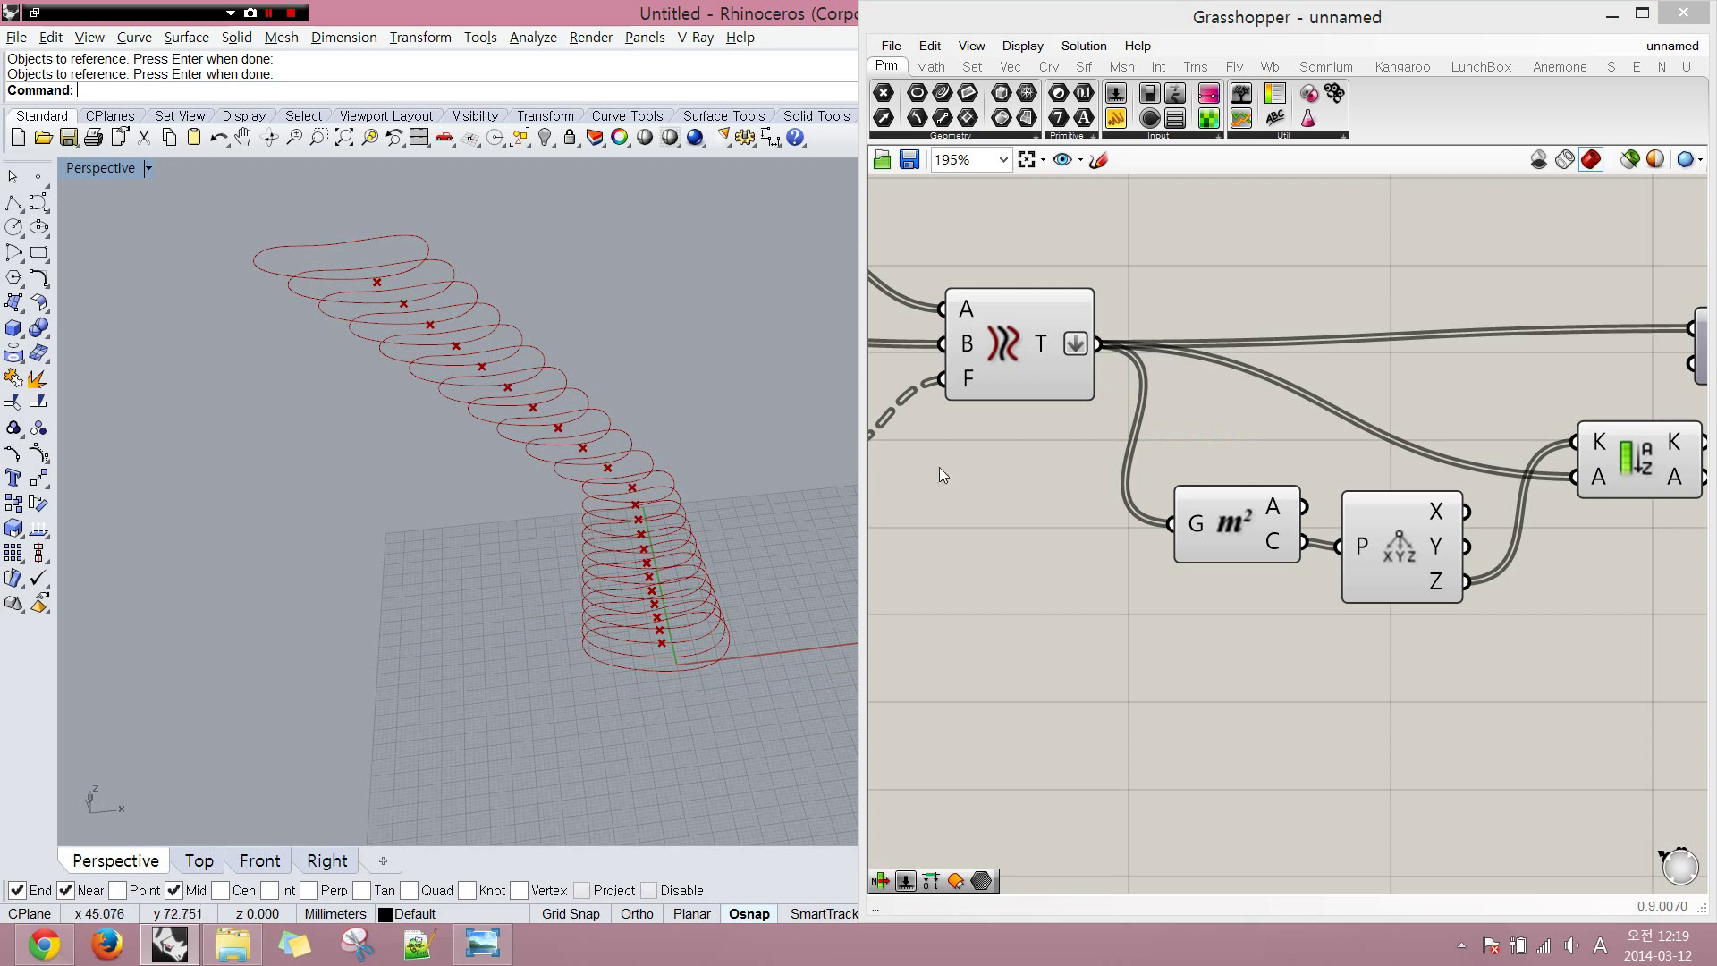
- Feed Sort List's A output into Loft's C input, place Loft beside Sort List and turn on Loft's preview
right_drag(1340, 388, 924, 347)
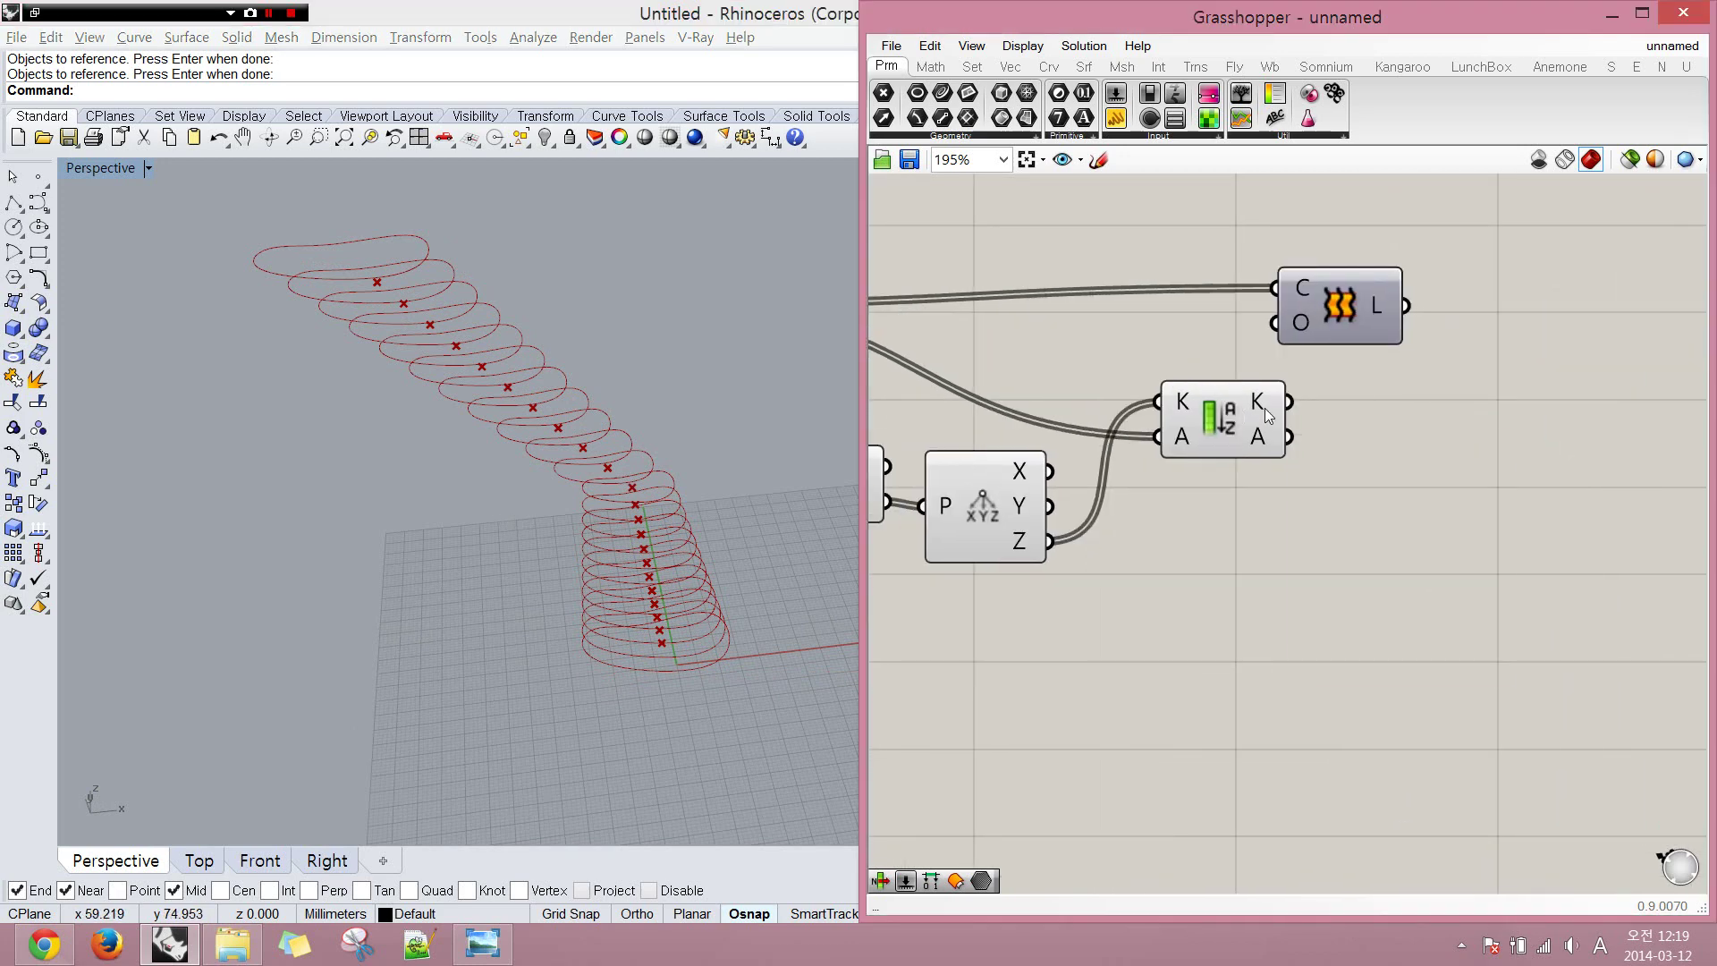
drag(1288, 437, 1418, 444)
click(1428, 427)
middle_click(1437, 433)
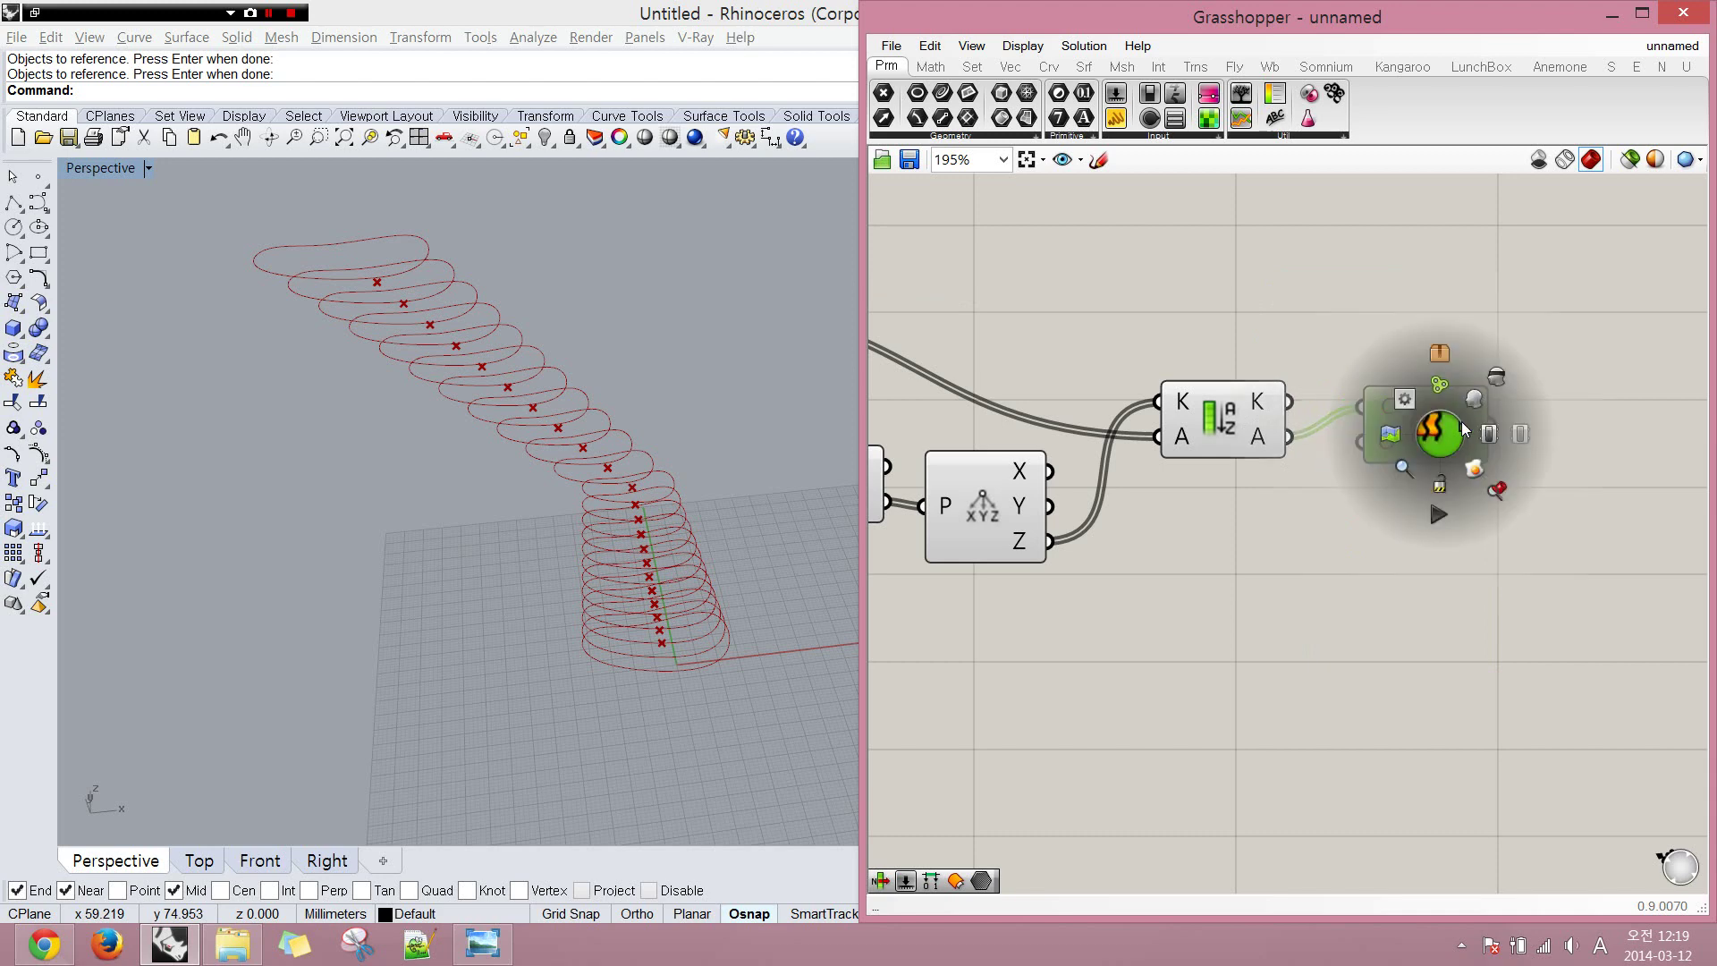
click(1470, 390)
- Turn off the preview of the Tween Curve, Area, Deconstruct and Sort List components
click(1234, 353)
right_drag(1234, 353, 1307, 346)
scroll(1295, 345, down, 2)
drag(1319, 297, 841, 588)
middle_click(1035, 414)
click(1244, 341)
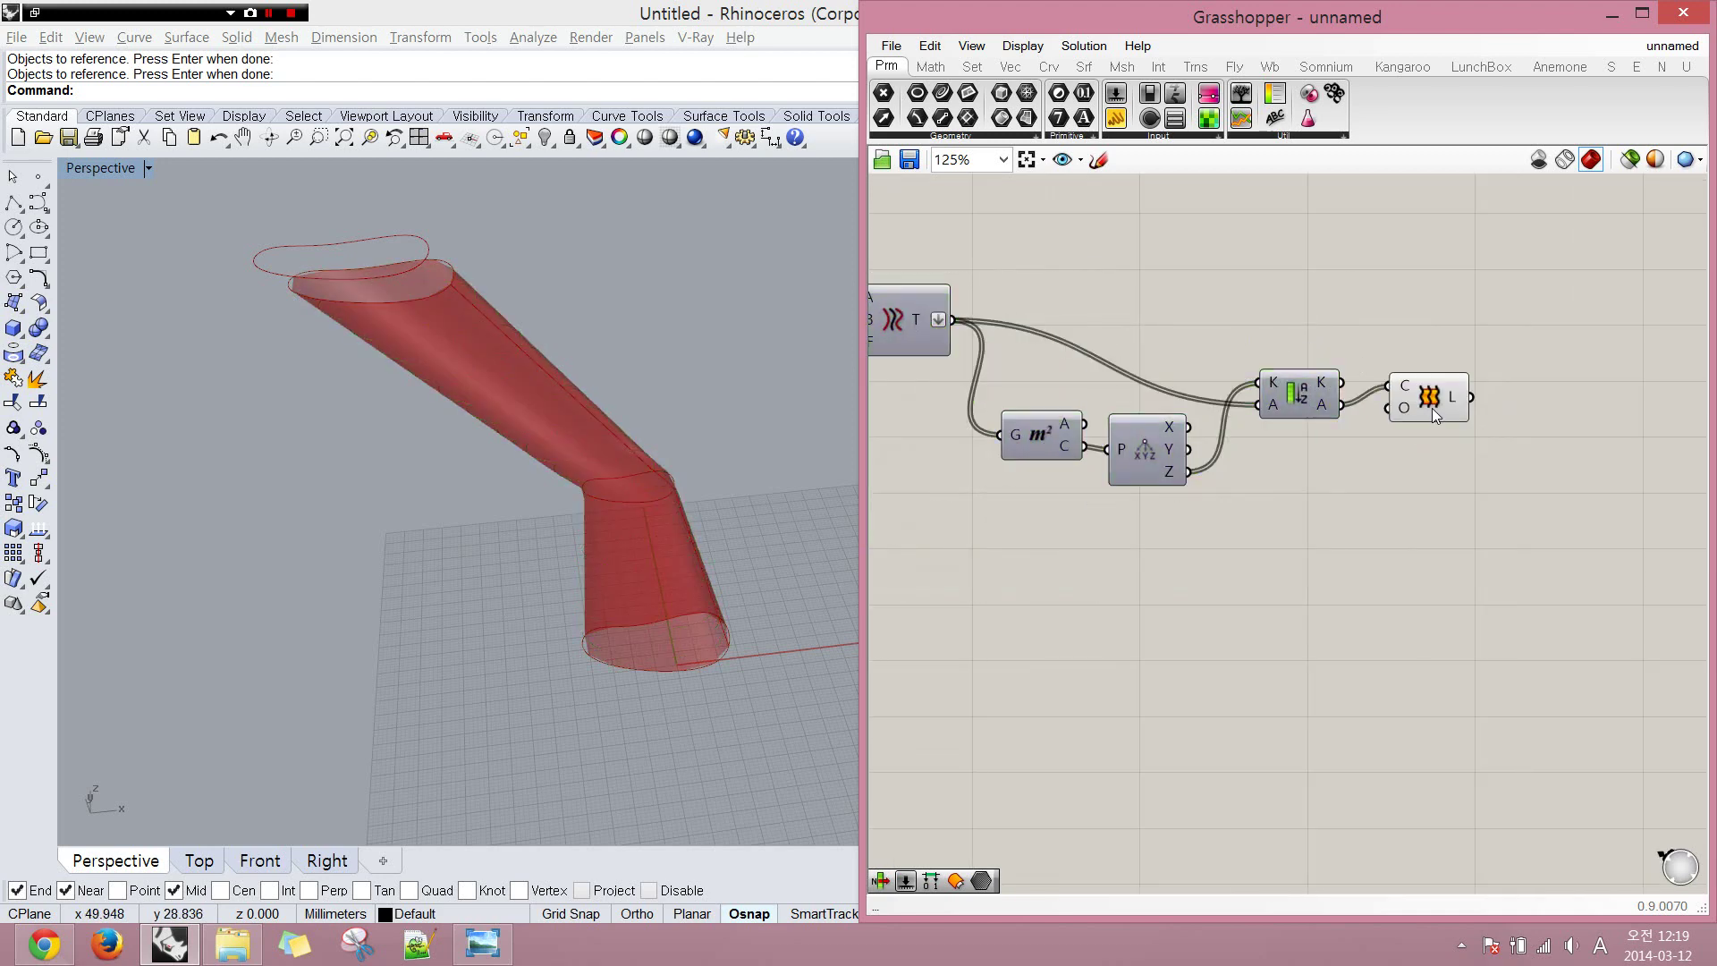
- Examine the lofted surface around its bend and adjust the preview mesh quality
click(1431, 408)
right_drag(614, 501, 597, 545)
scroll(608, 481, up, 10)
scroll(577, 512, down, 5)
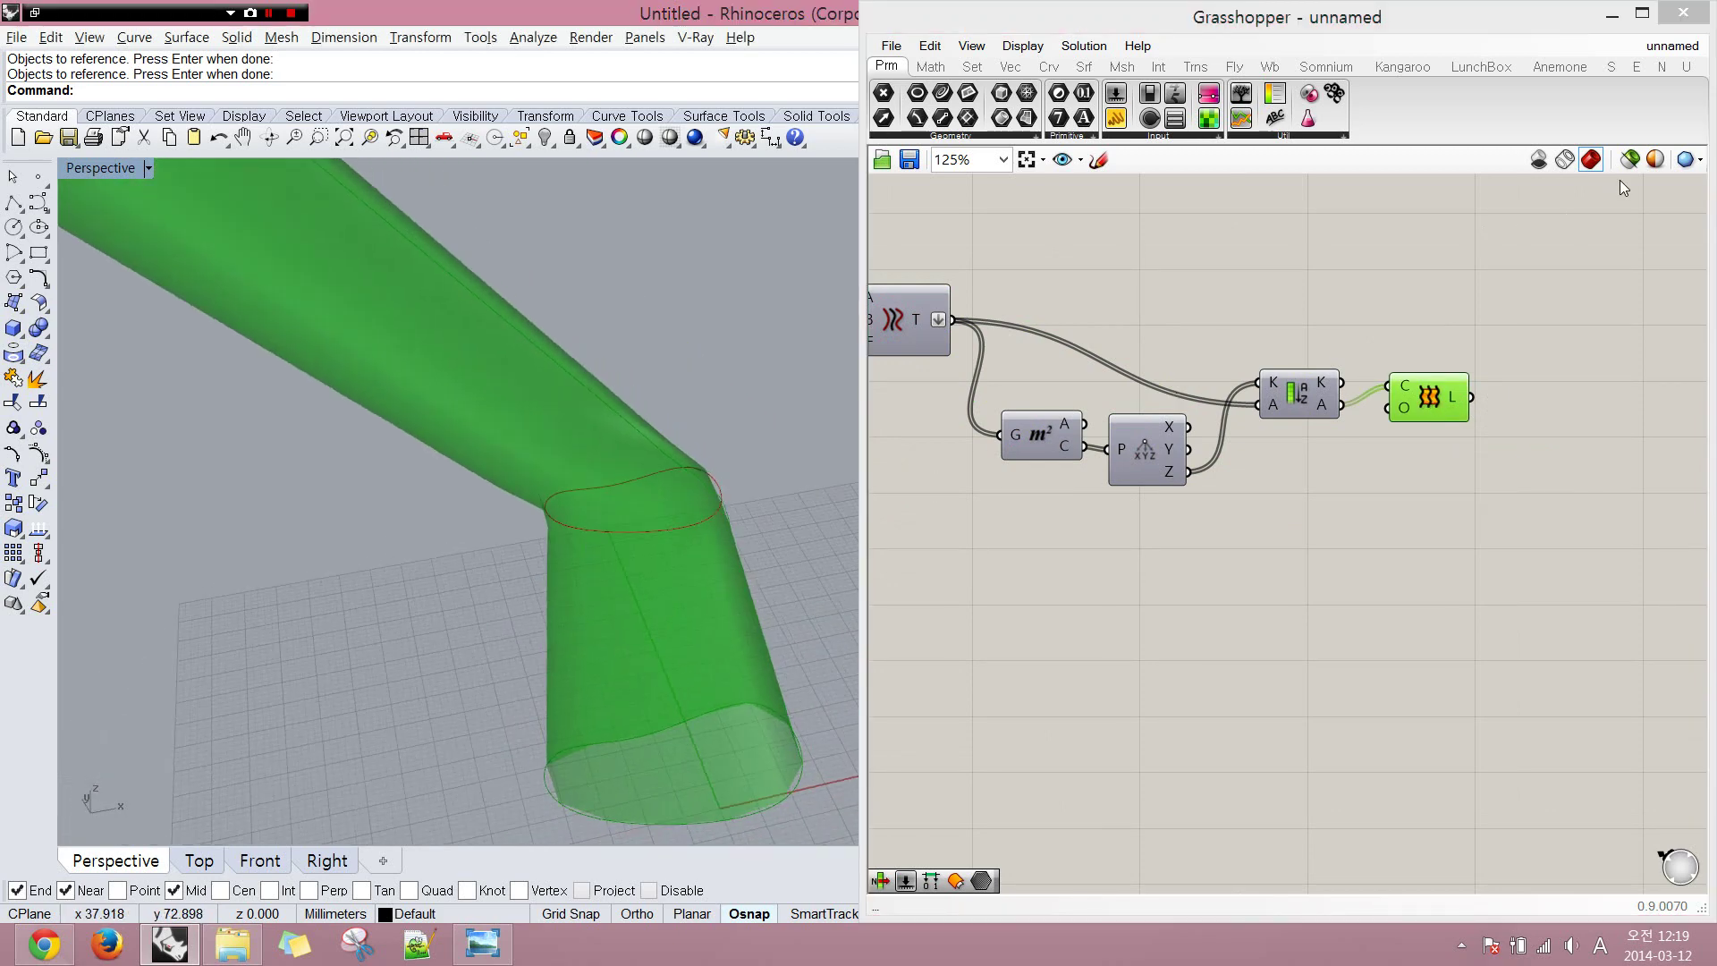
click(1689, 159)
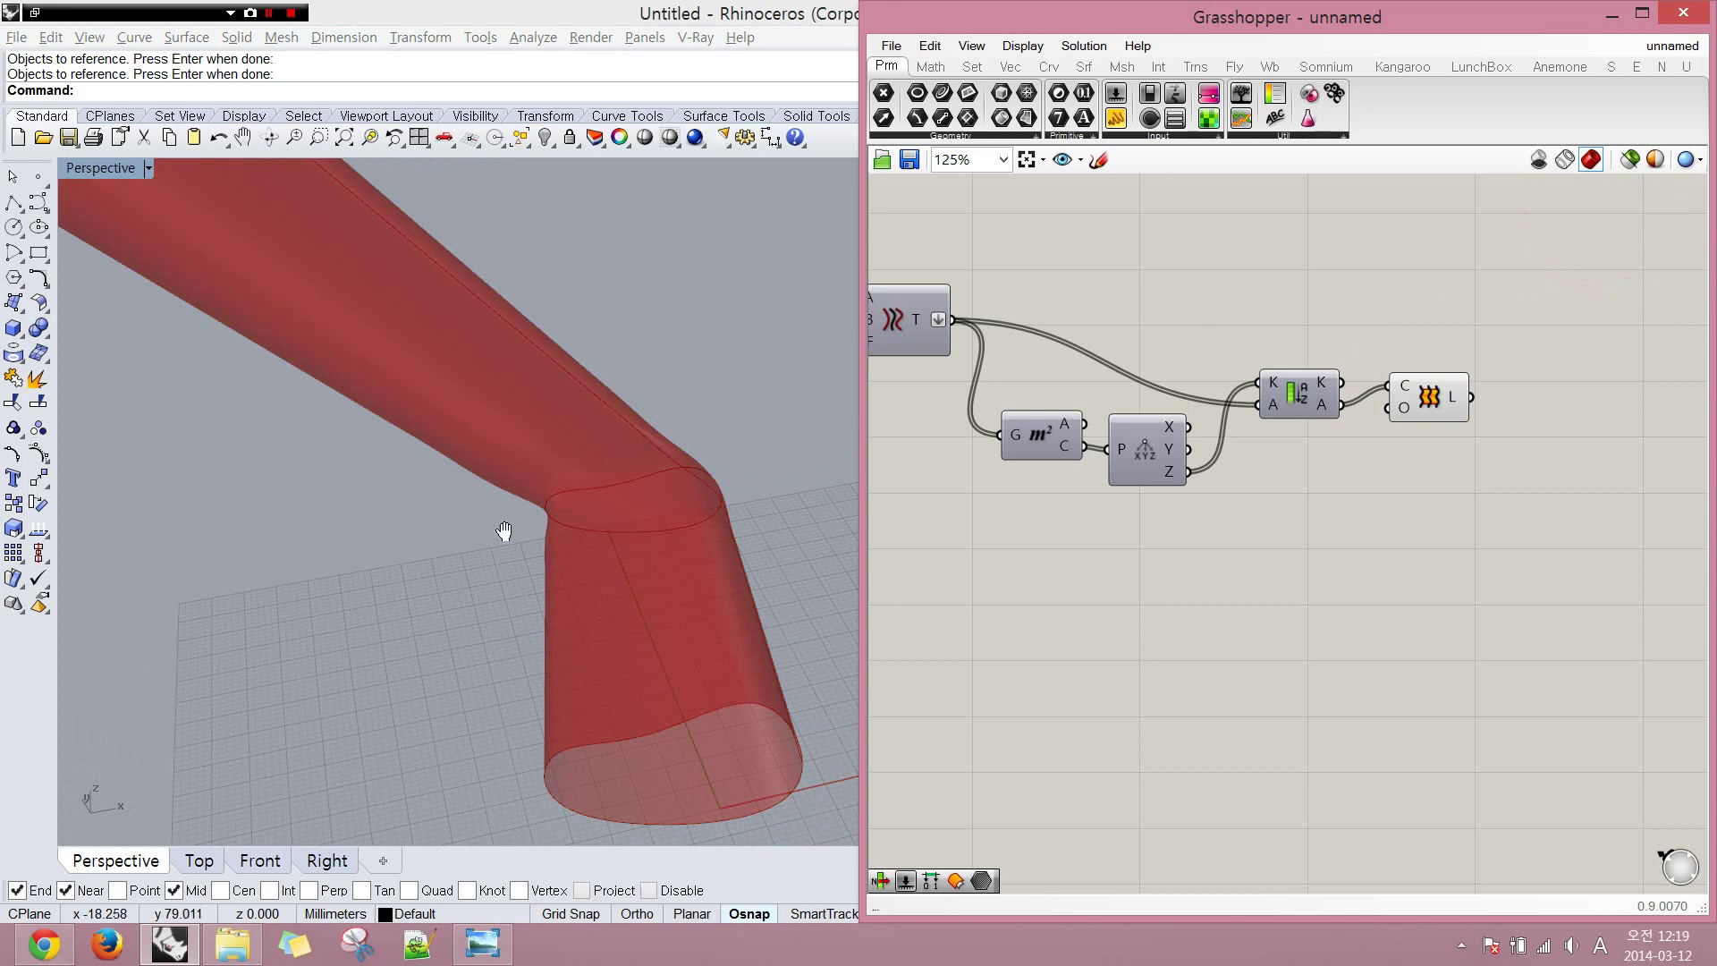
scroll(500, 540, down, 6)
right_drag(501, 540, 469, 560)
- Open up space between the Curve and Range inputs and the Tween Curve component by shifting the downstream components away
right_drag(1025, 464, 1264, 458)
right_drag(1067, 366, 1116, 405)
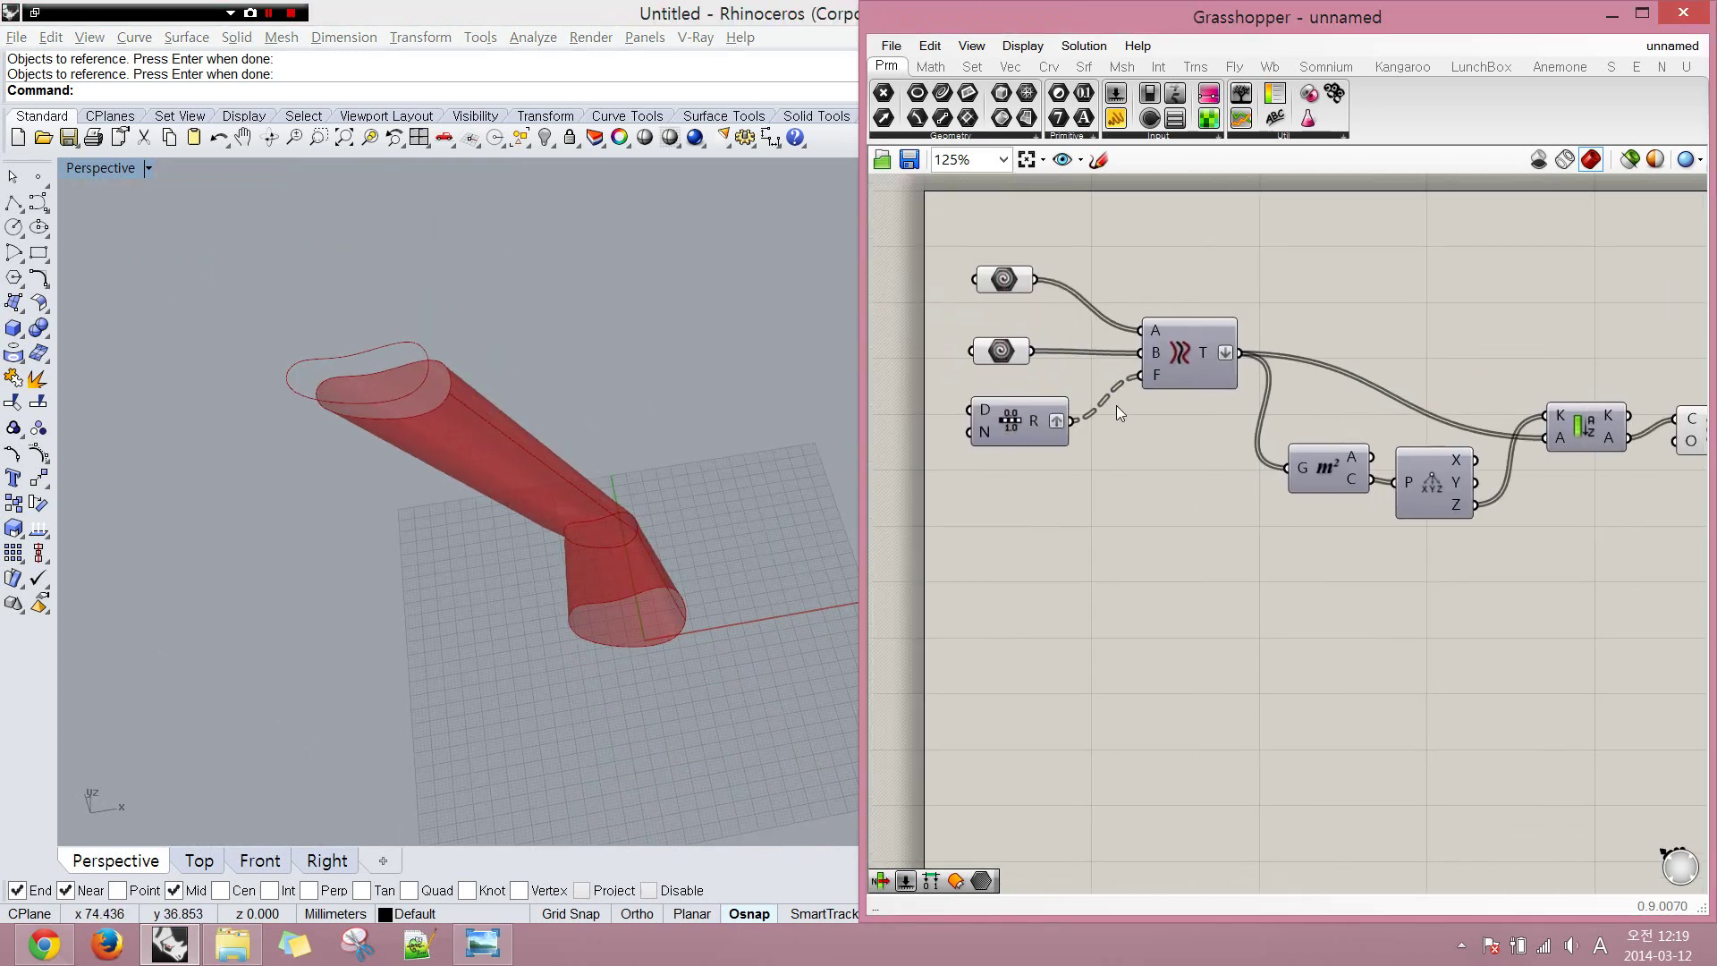
alt+drag(1117, 406, 1312, 449)
scroll(1171, 327, up, 4)
shift+right_drag(645, 510, 594, 522)
- Add a Rebuild Curve component between the Curve inputs and Tween Curve
right_drag(990, 342, 1100, 470)
double_click(1052, 396)
text(r)
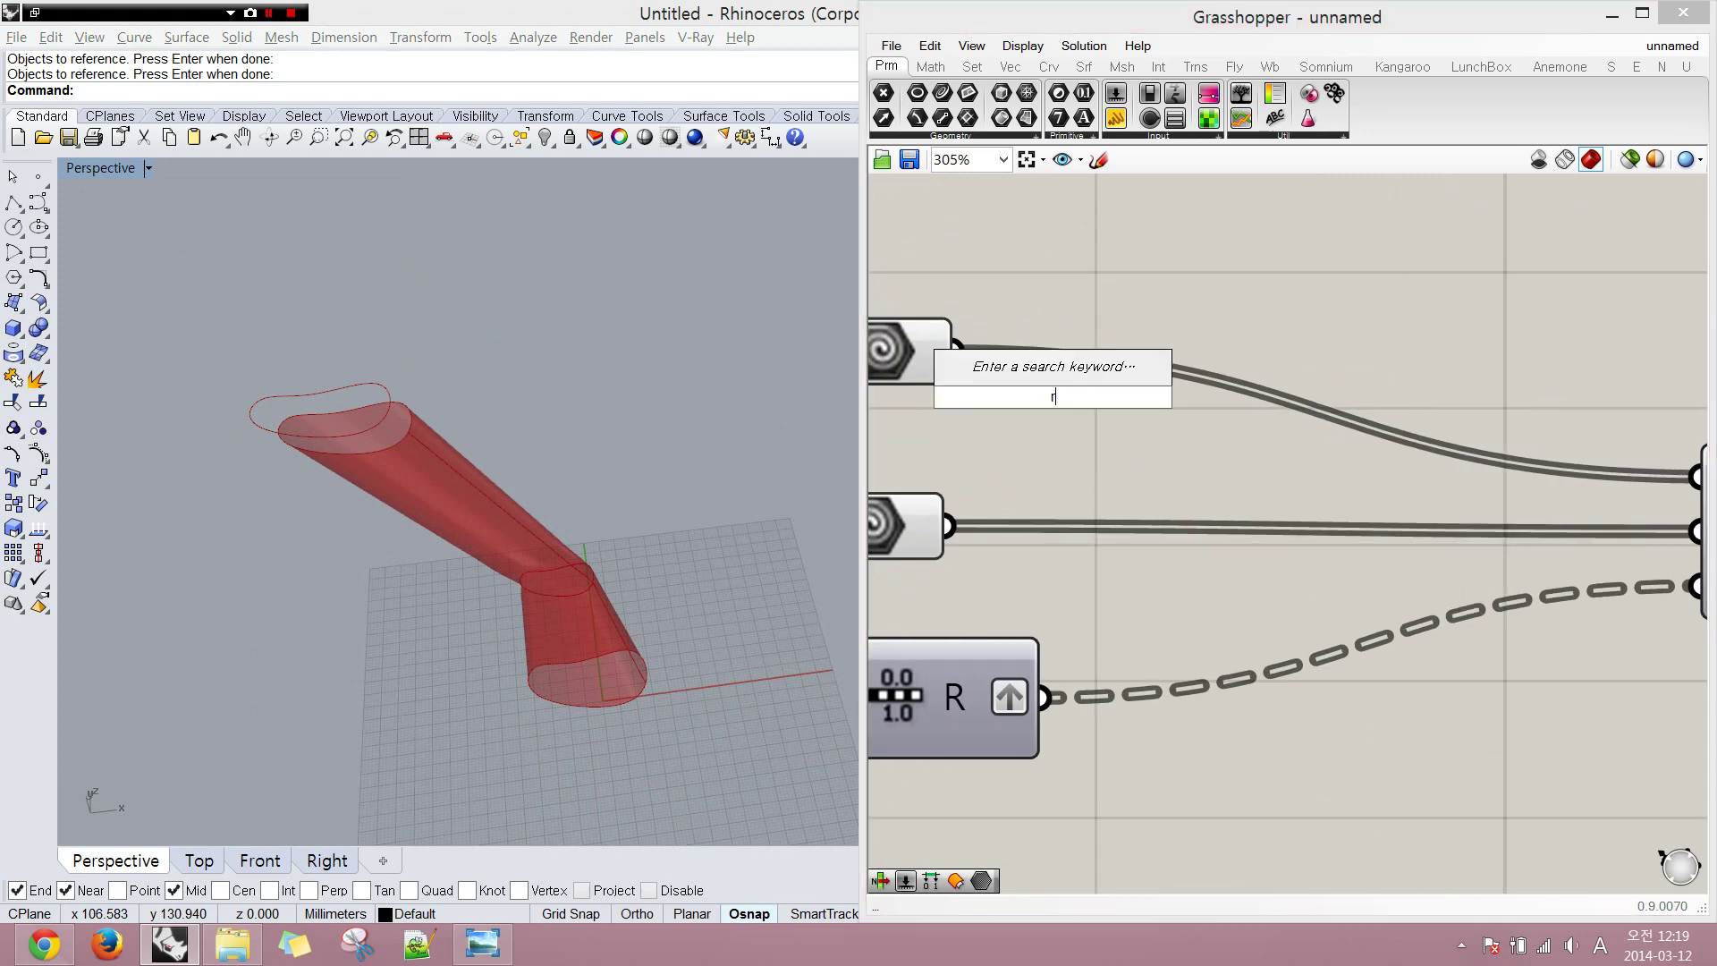
text(ubild)
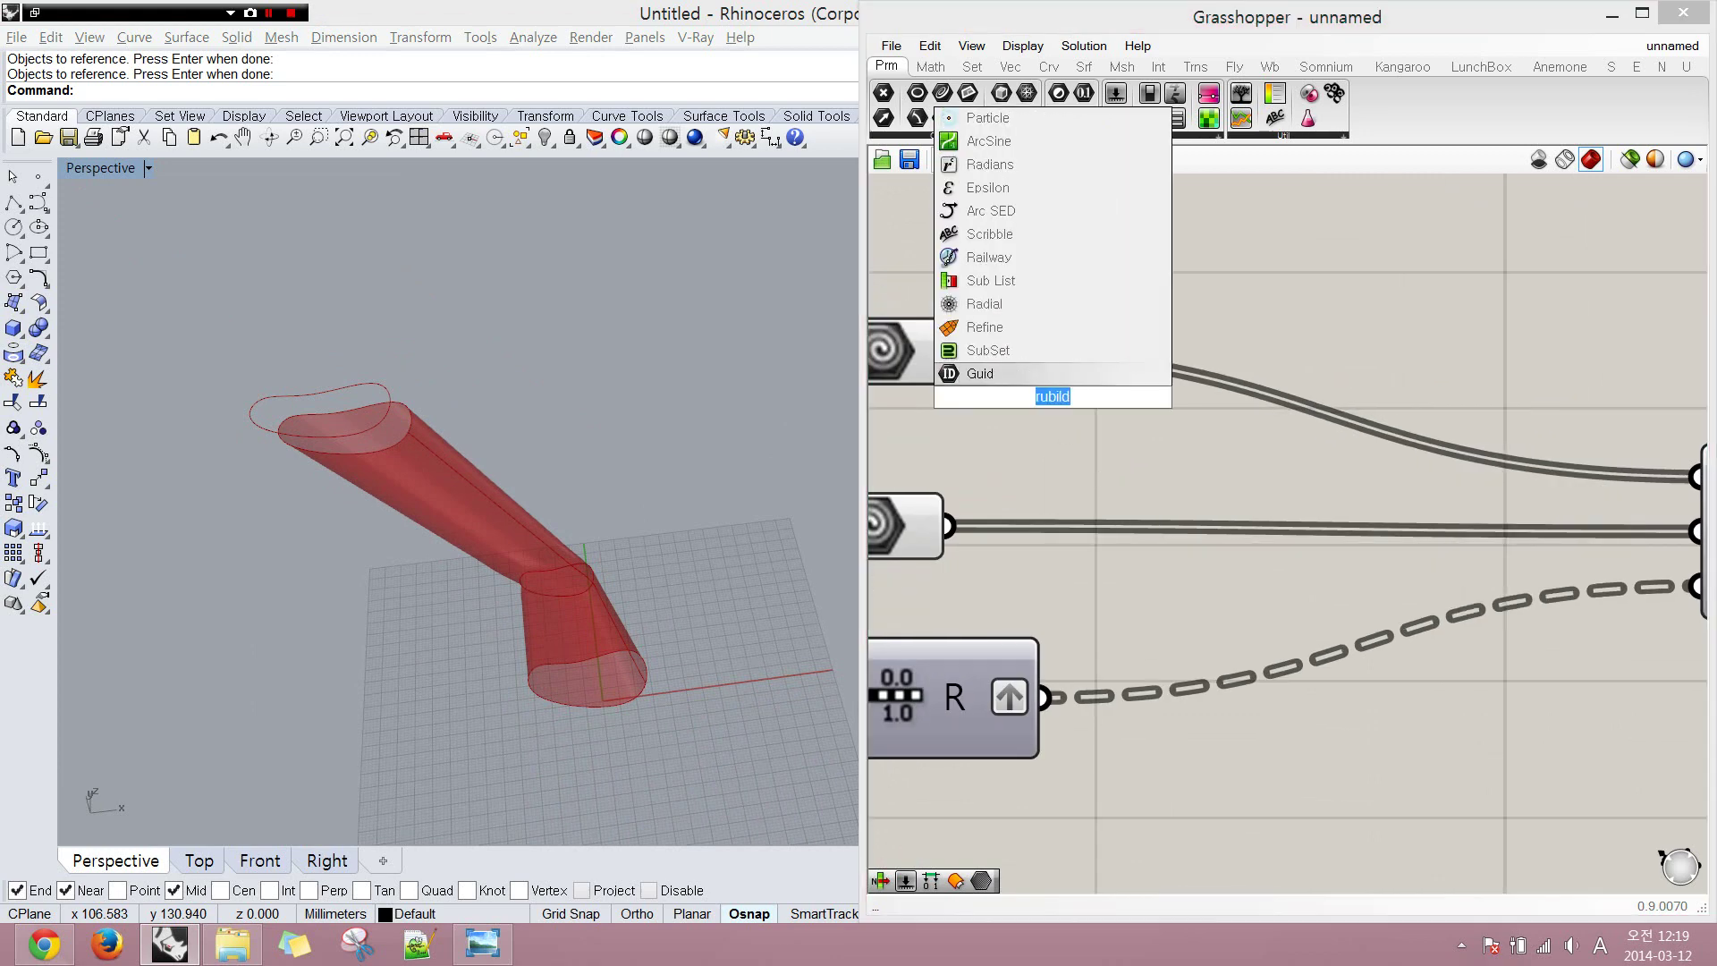
text(revu)
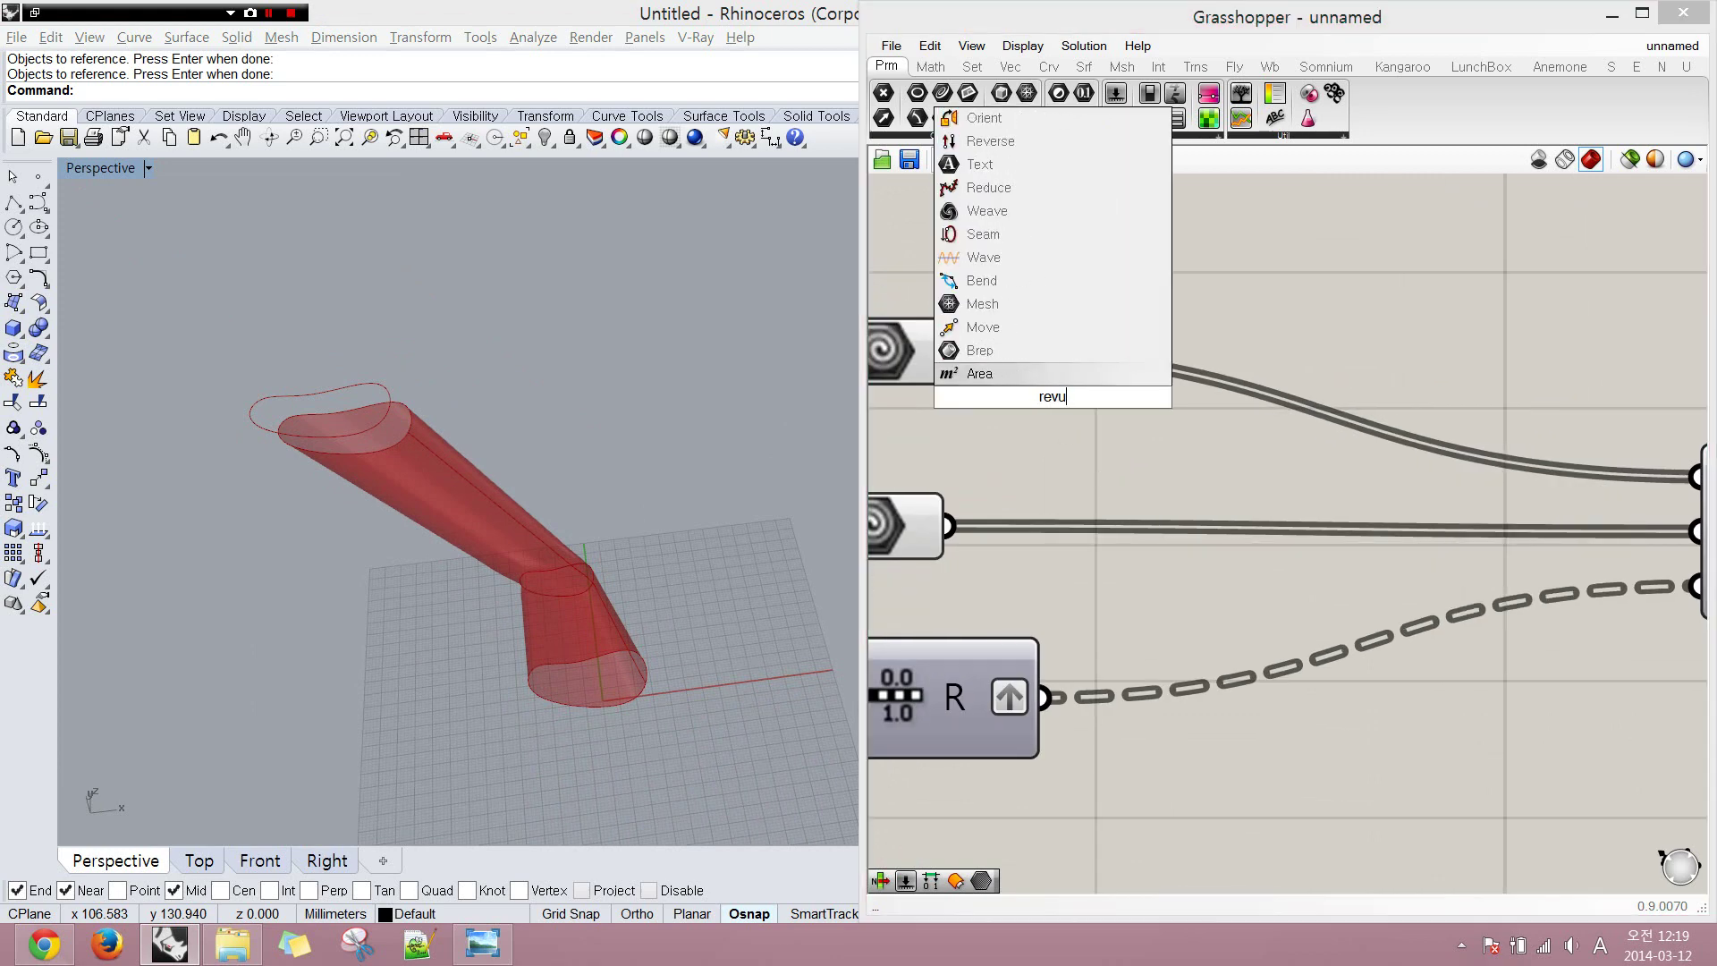
key(BackSpace)
key(BackSpace)
text(build)
key(Return)
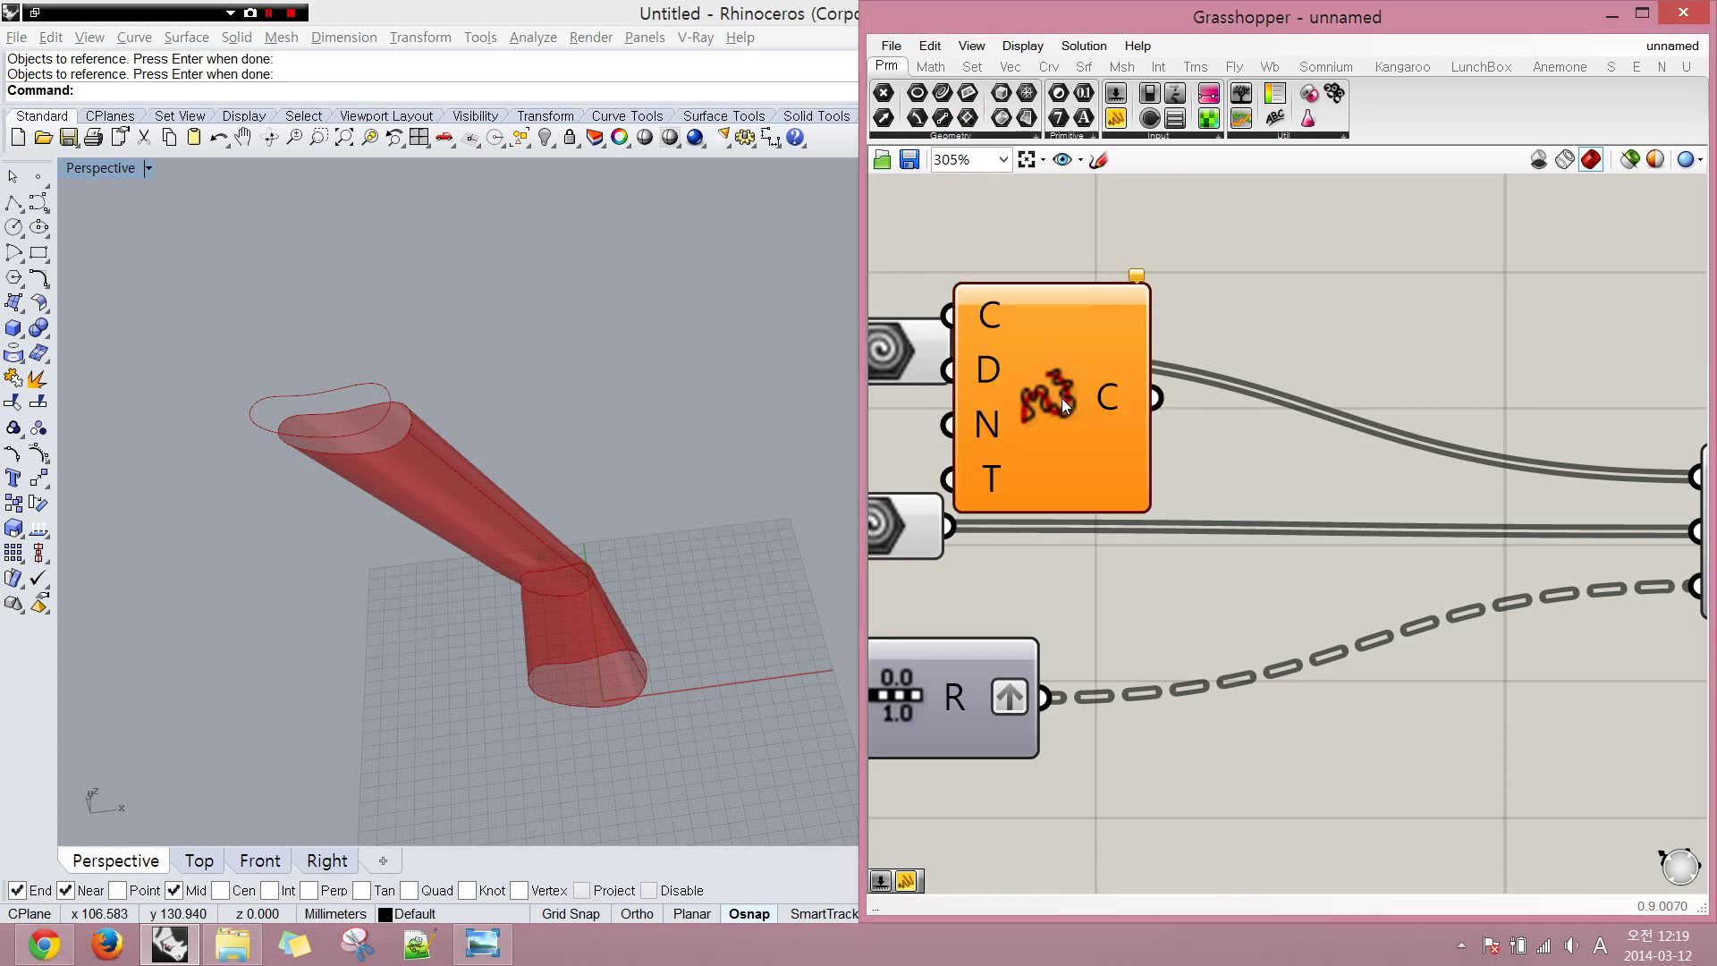
drag(1060, 398, 1322, 451)
- Feed the first Curve into Rebuild Curve's C input and a small panel containing 1 into its D input
scroll(1125, 437, down, 3)
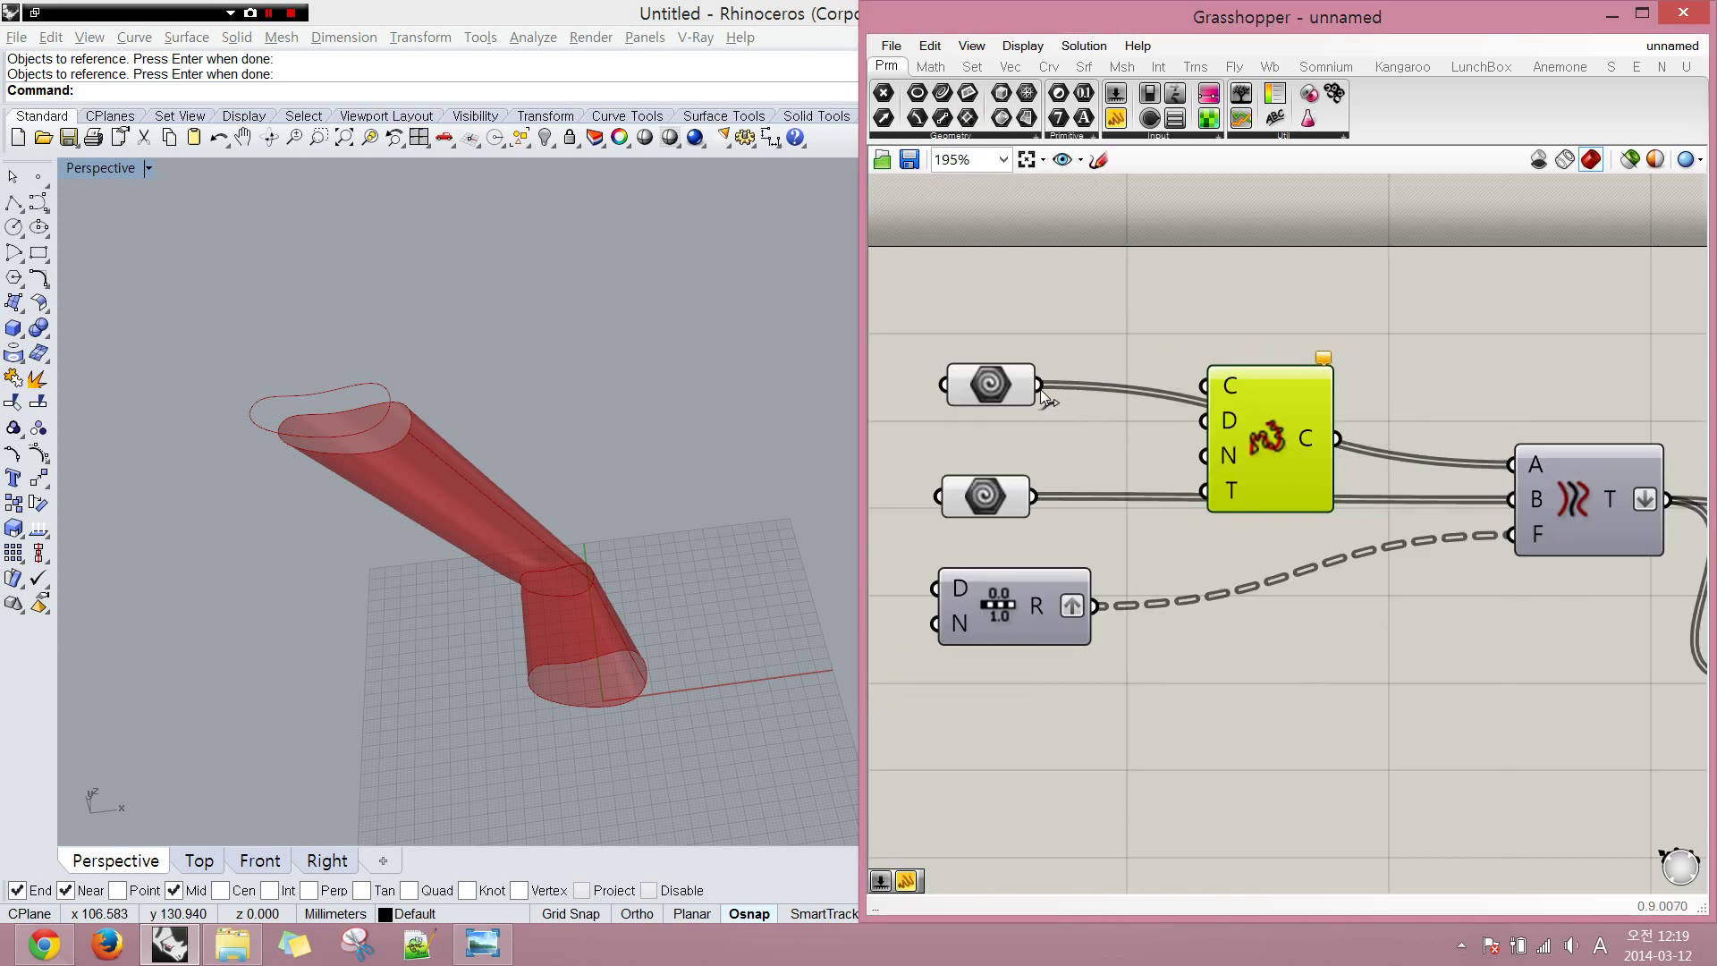
drag(1047, 400, 1042, 394)
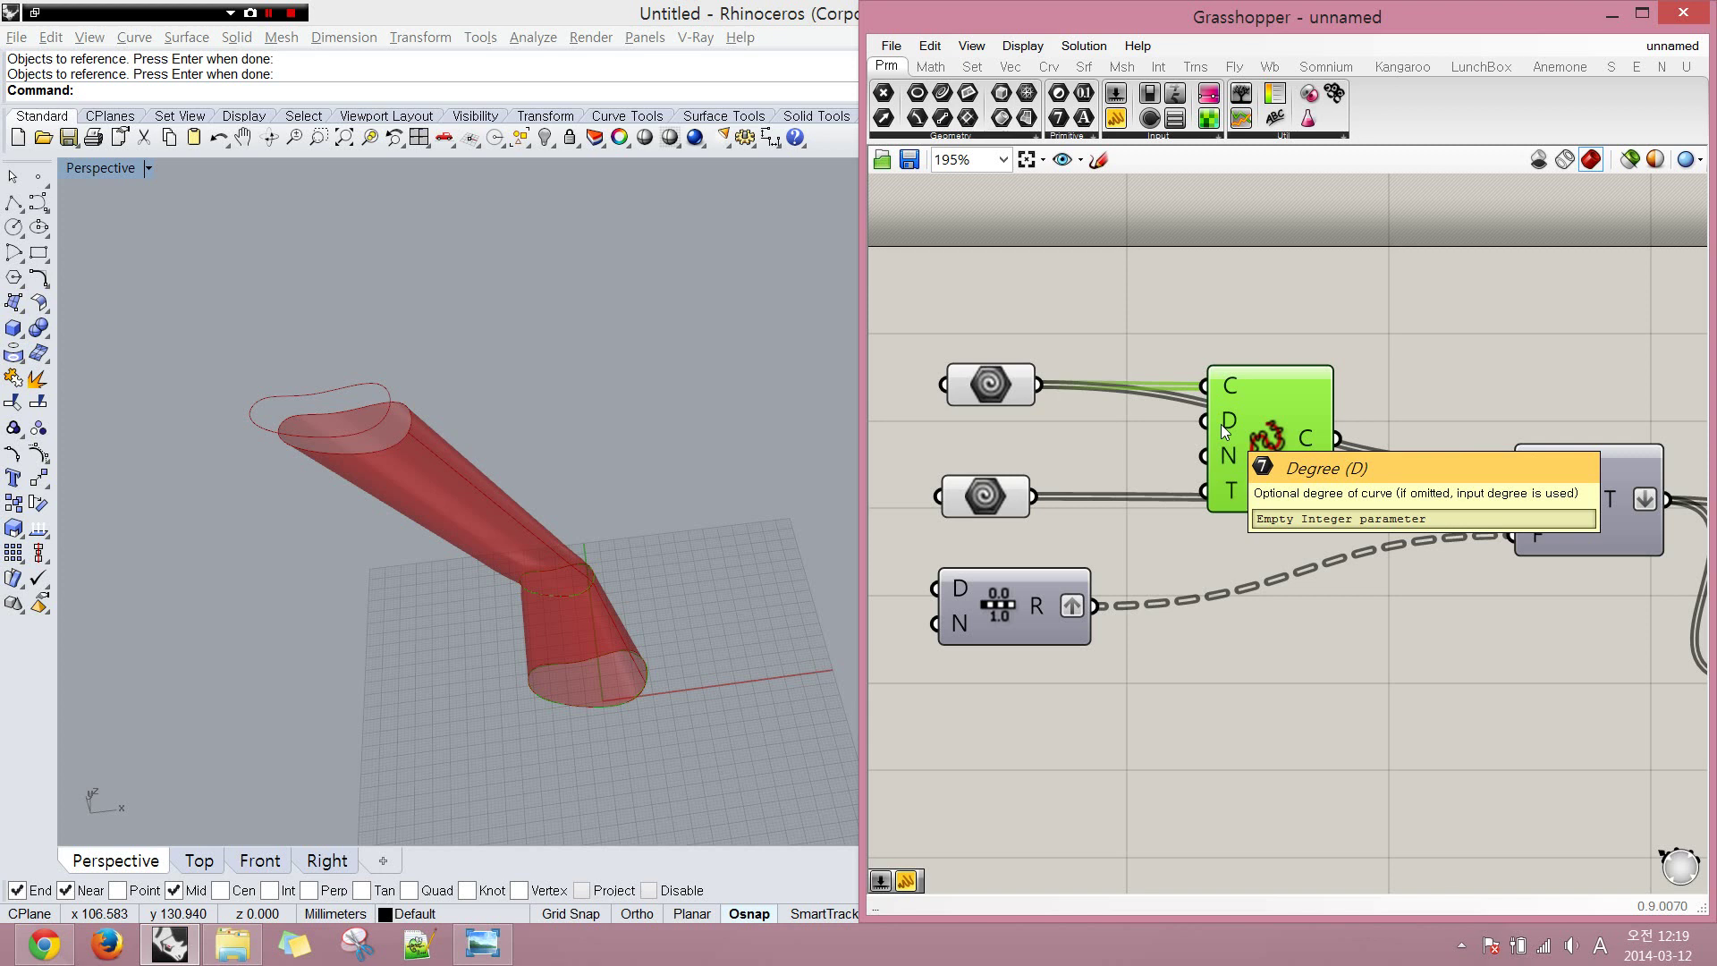
click(1124, 426)
double_click(1124, 426)
text(1)
key(Return)
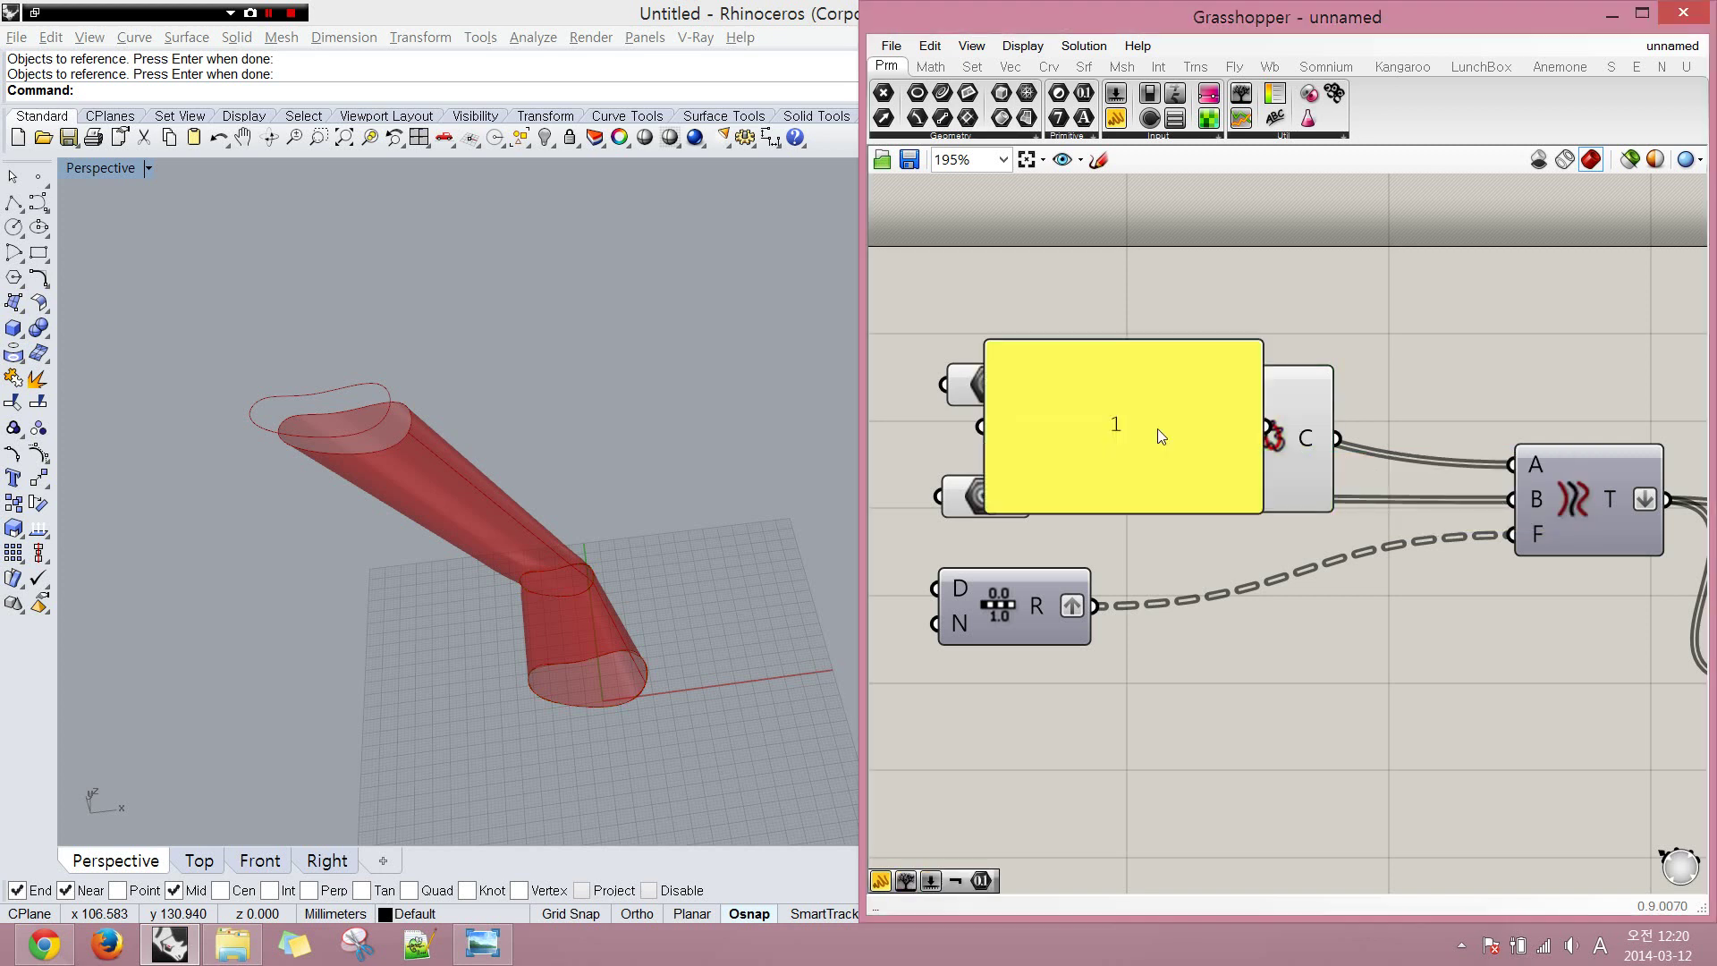
drag(1259, 509, 1118, 417)
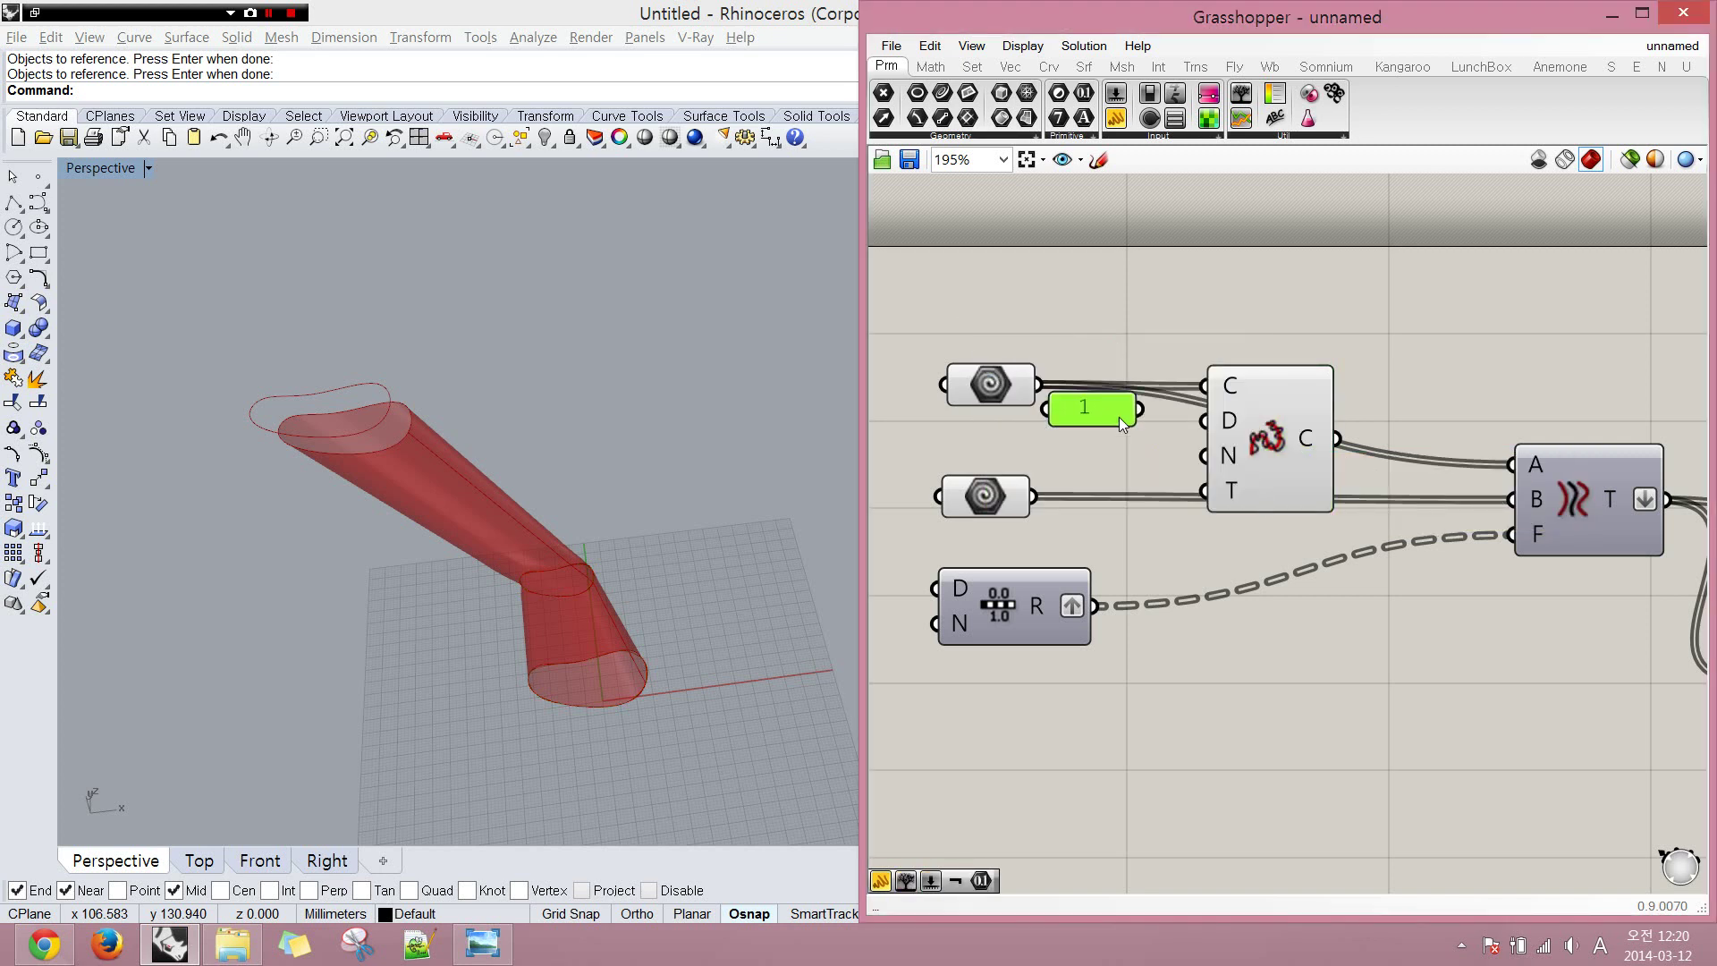
drag(1266, 561, 1130, 421)
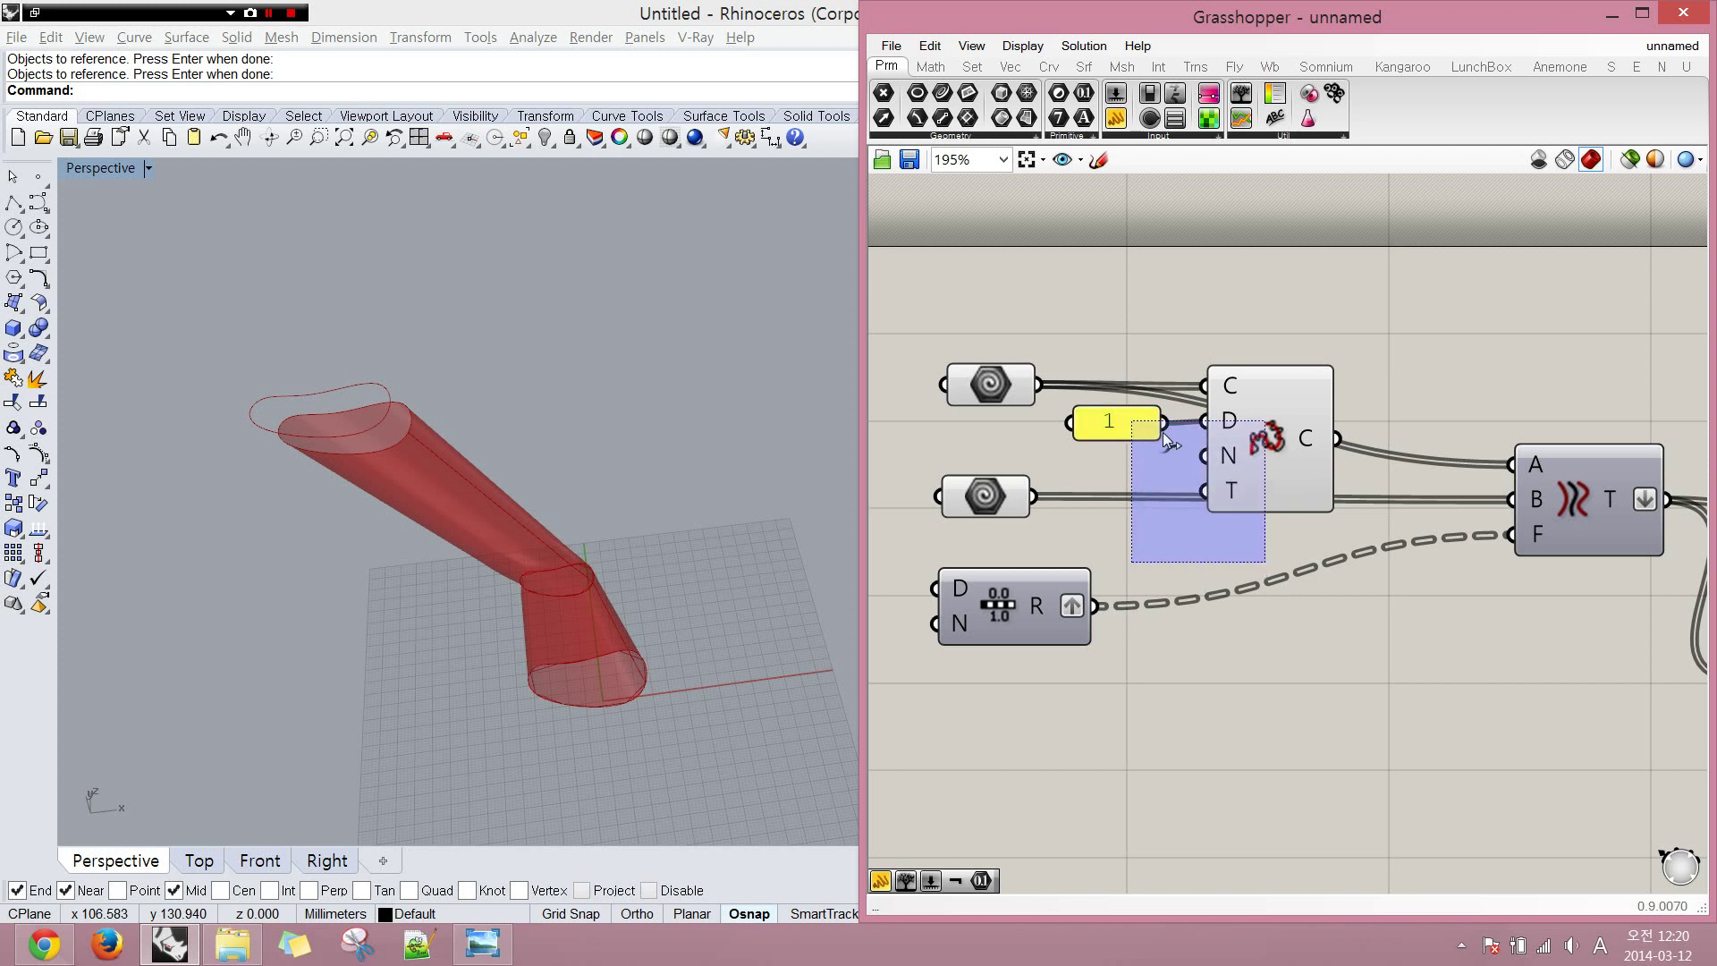
- Duplicate Rebuild Curve with its panel, feed the second Curve into the copy's C input, and shift Range down to make room
drag(1255, 448, 1277, 567)
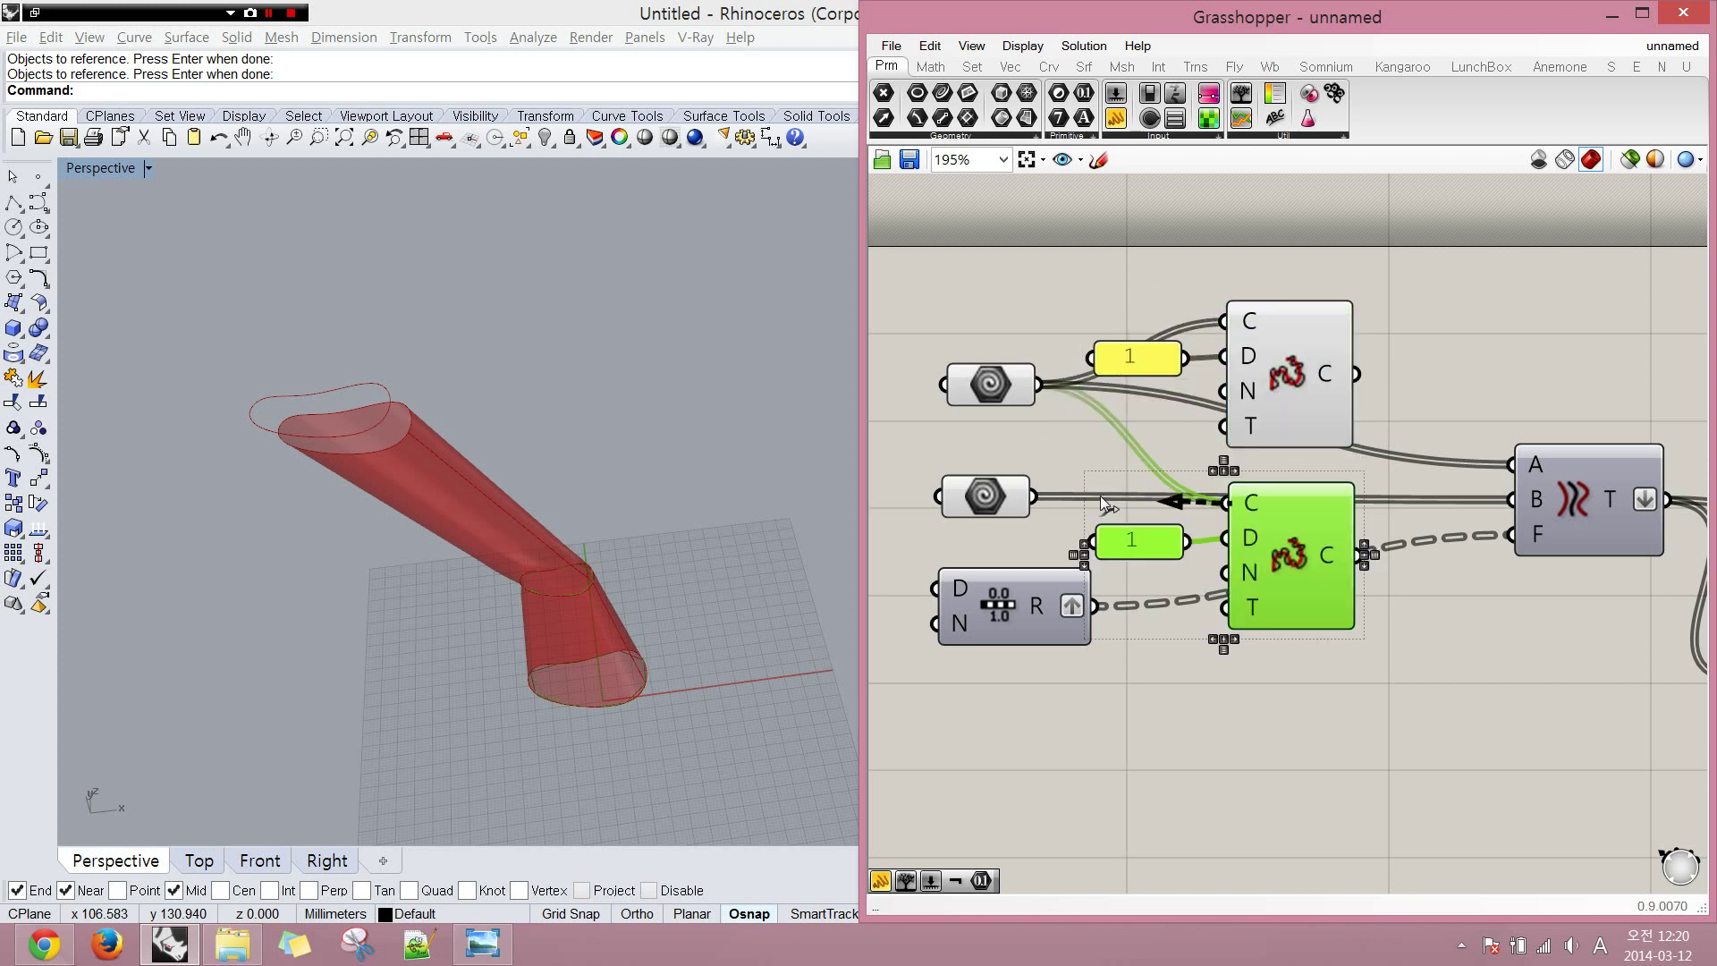
drag(1100, 501, 1035, 495)
drag(1033, 582, 1019, 761)
click(1027, 731)
- Add a number slider feeding both Rebuild Curve N inputs, and connect the two rebuilt curve outputs to Tween Curve's A and B
double_click(993, 590)
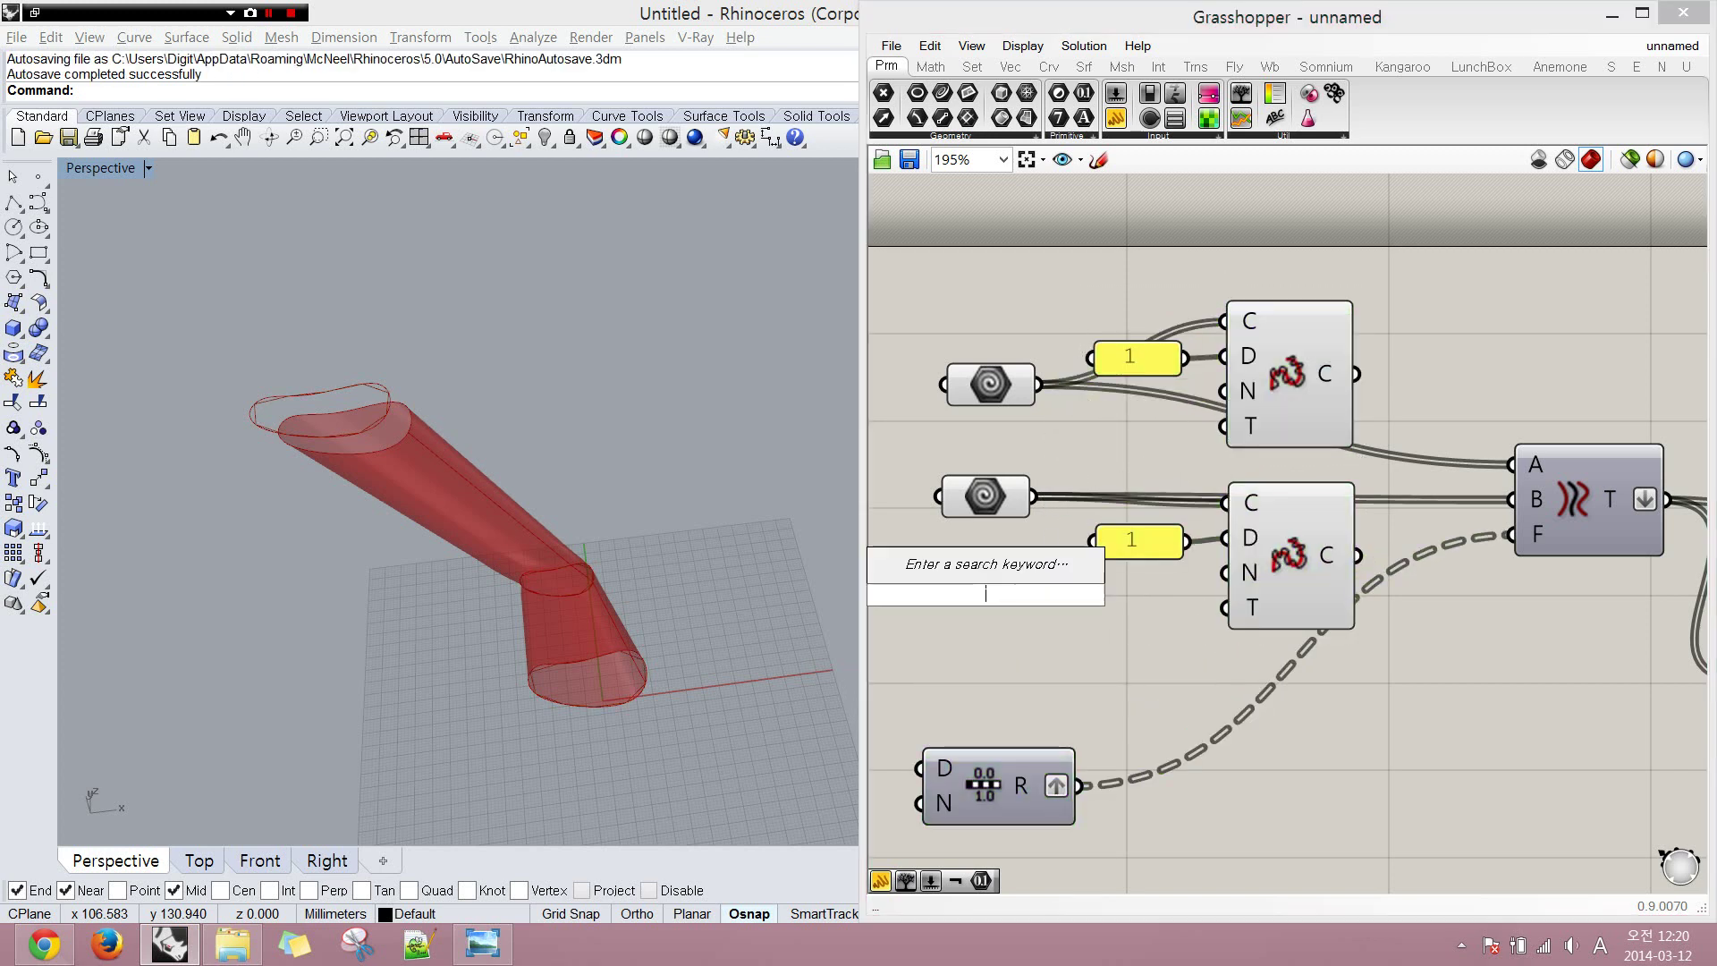
text(slider)
key(Return)
drag(1226, 393, 1137, 594)
drag(1138, 594, 1225, 572)
drag(1359, 563, 1511, 500)
drag(1357, 374, 1510, 464)
- Select the three original profile curves in the Perspective viewport
click(540, 582)
mouse_move(540, 581)
right_down()
mouse_move(540, 556)
mouse_move(513, 550)
mouse_move(547, 614)
right_up()
scroll(513, 550, up, 7)
scroll(539, 597, down, 5)
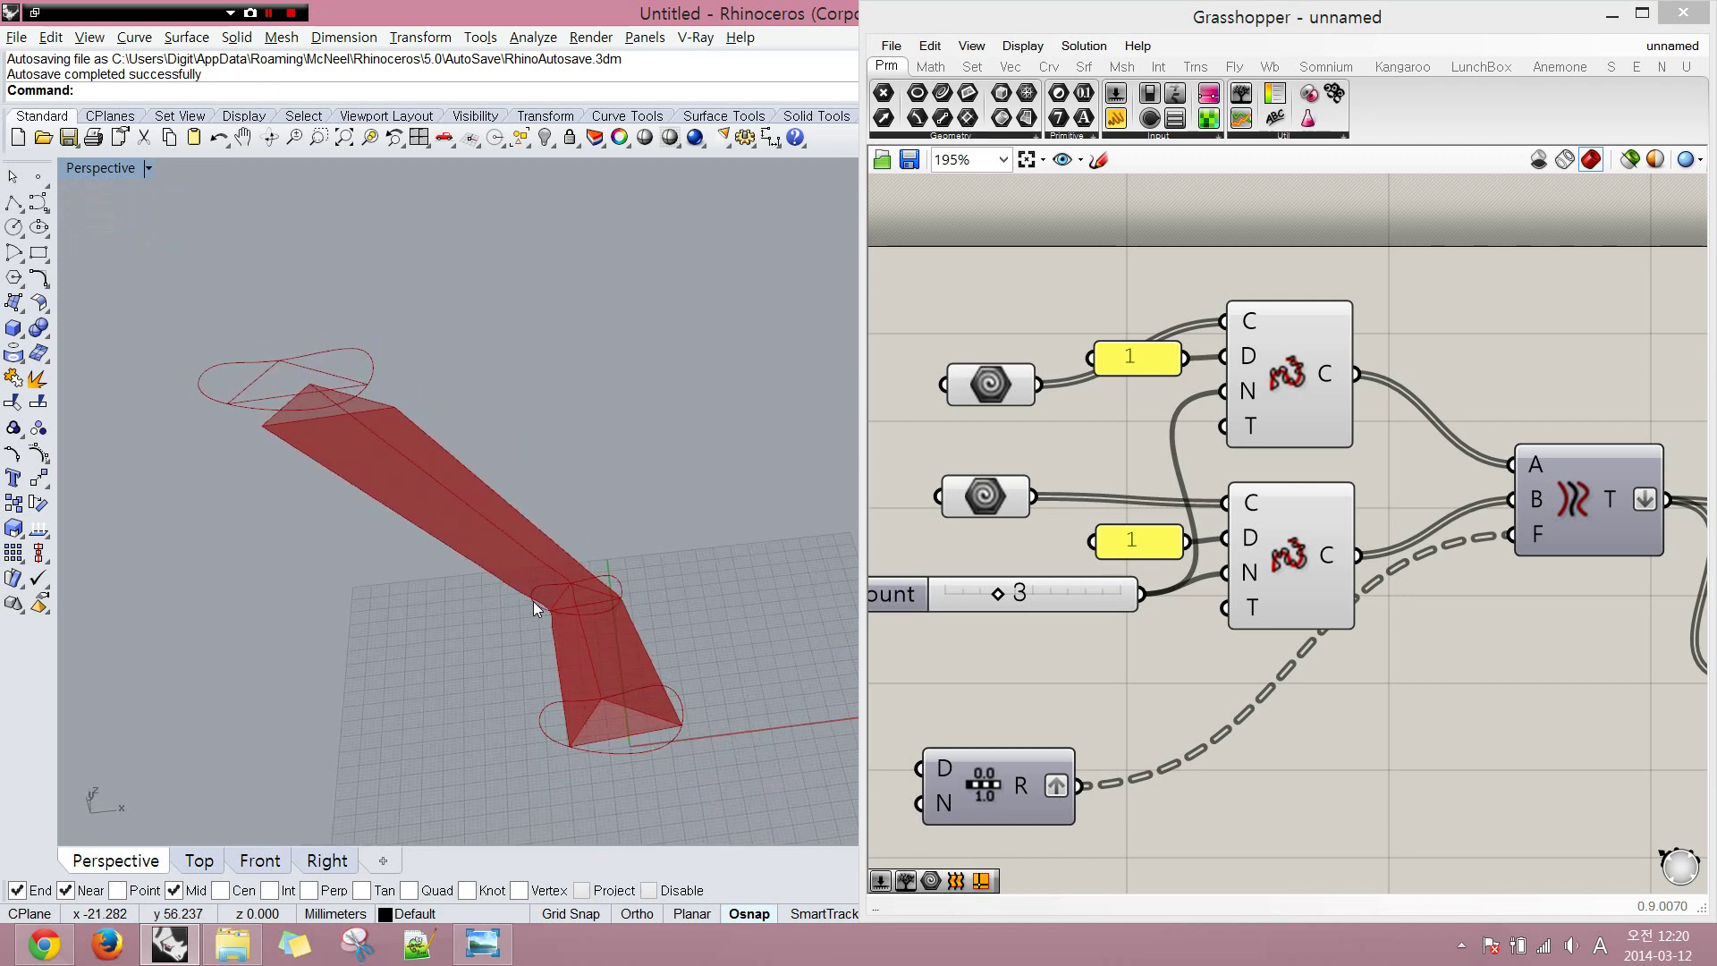
click(372, 367)
drag(680, 331, 188, 810)
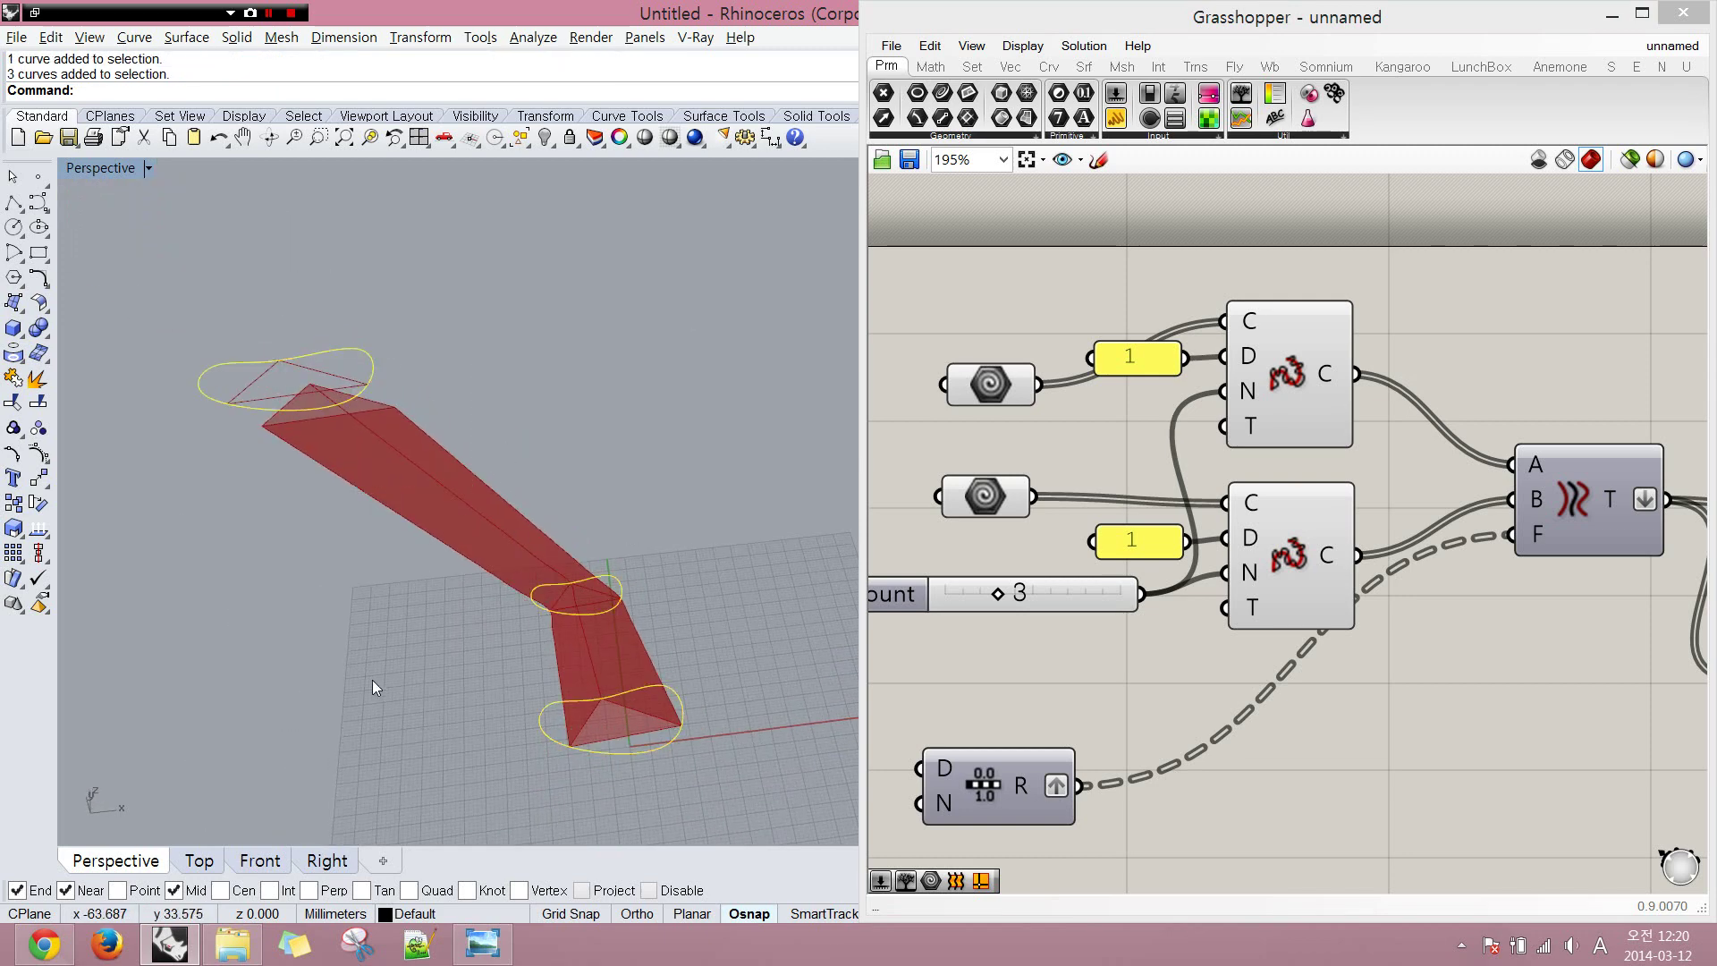
key(F12)
drag(568, 743, 669, 713)
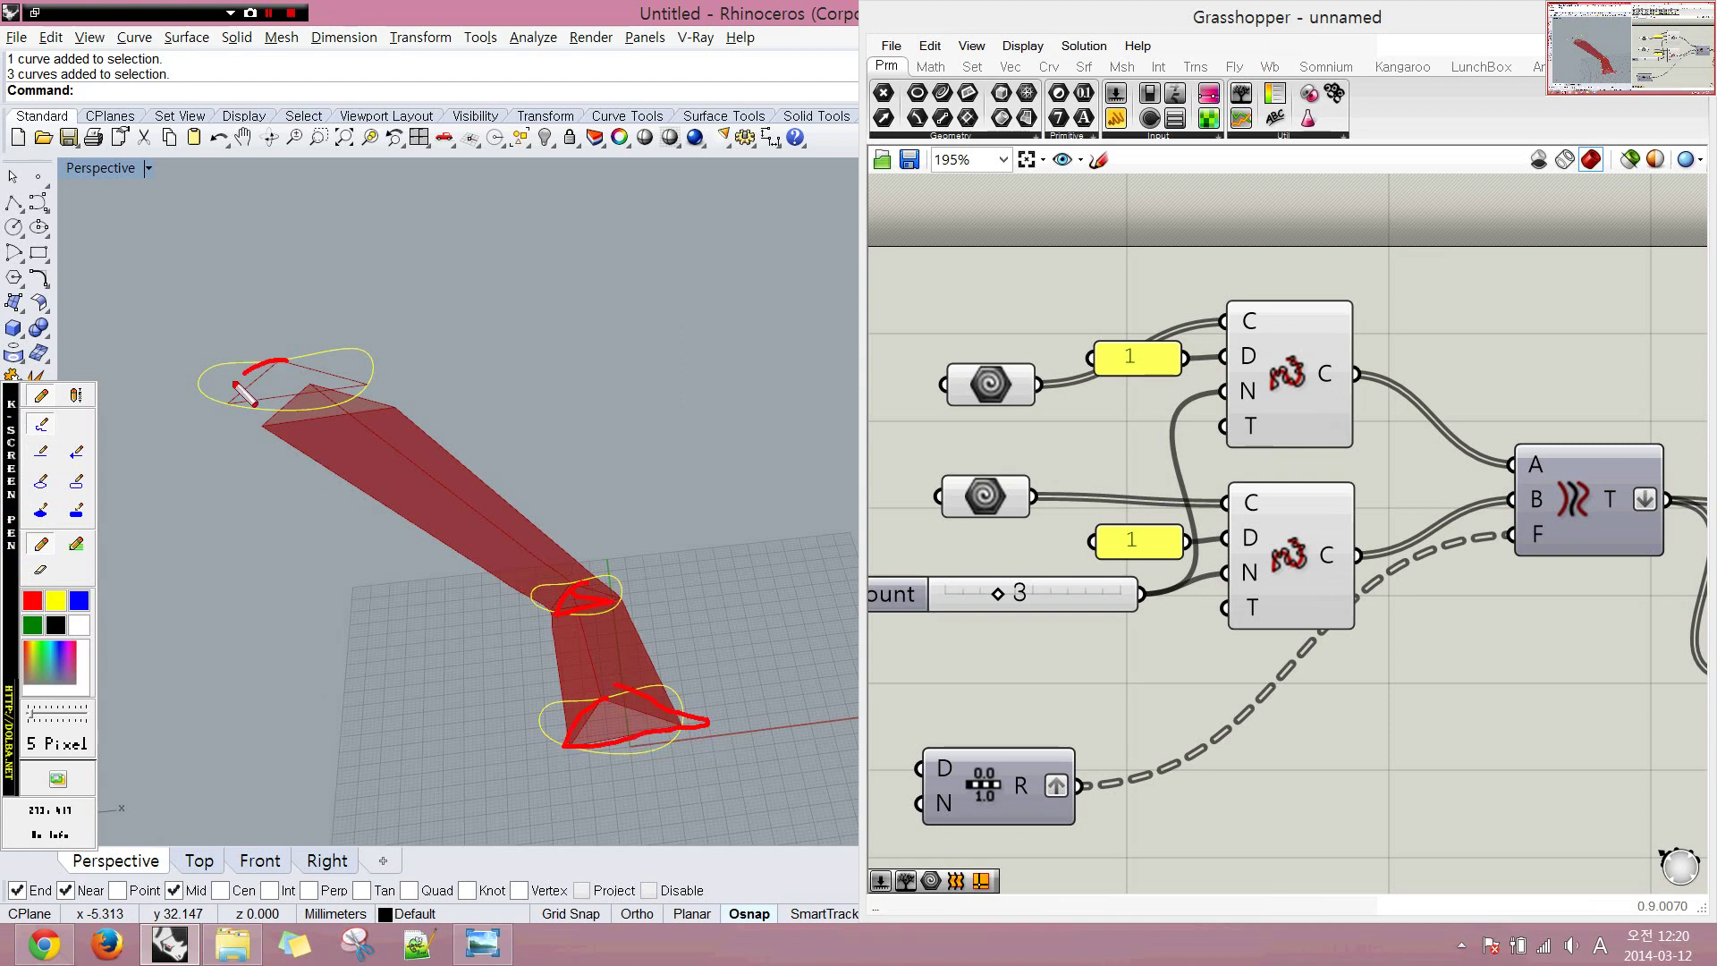
drag(233, 382, 278, 355)
key(Escape)
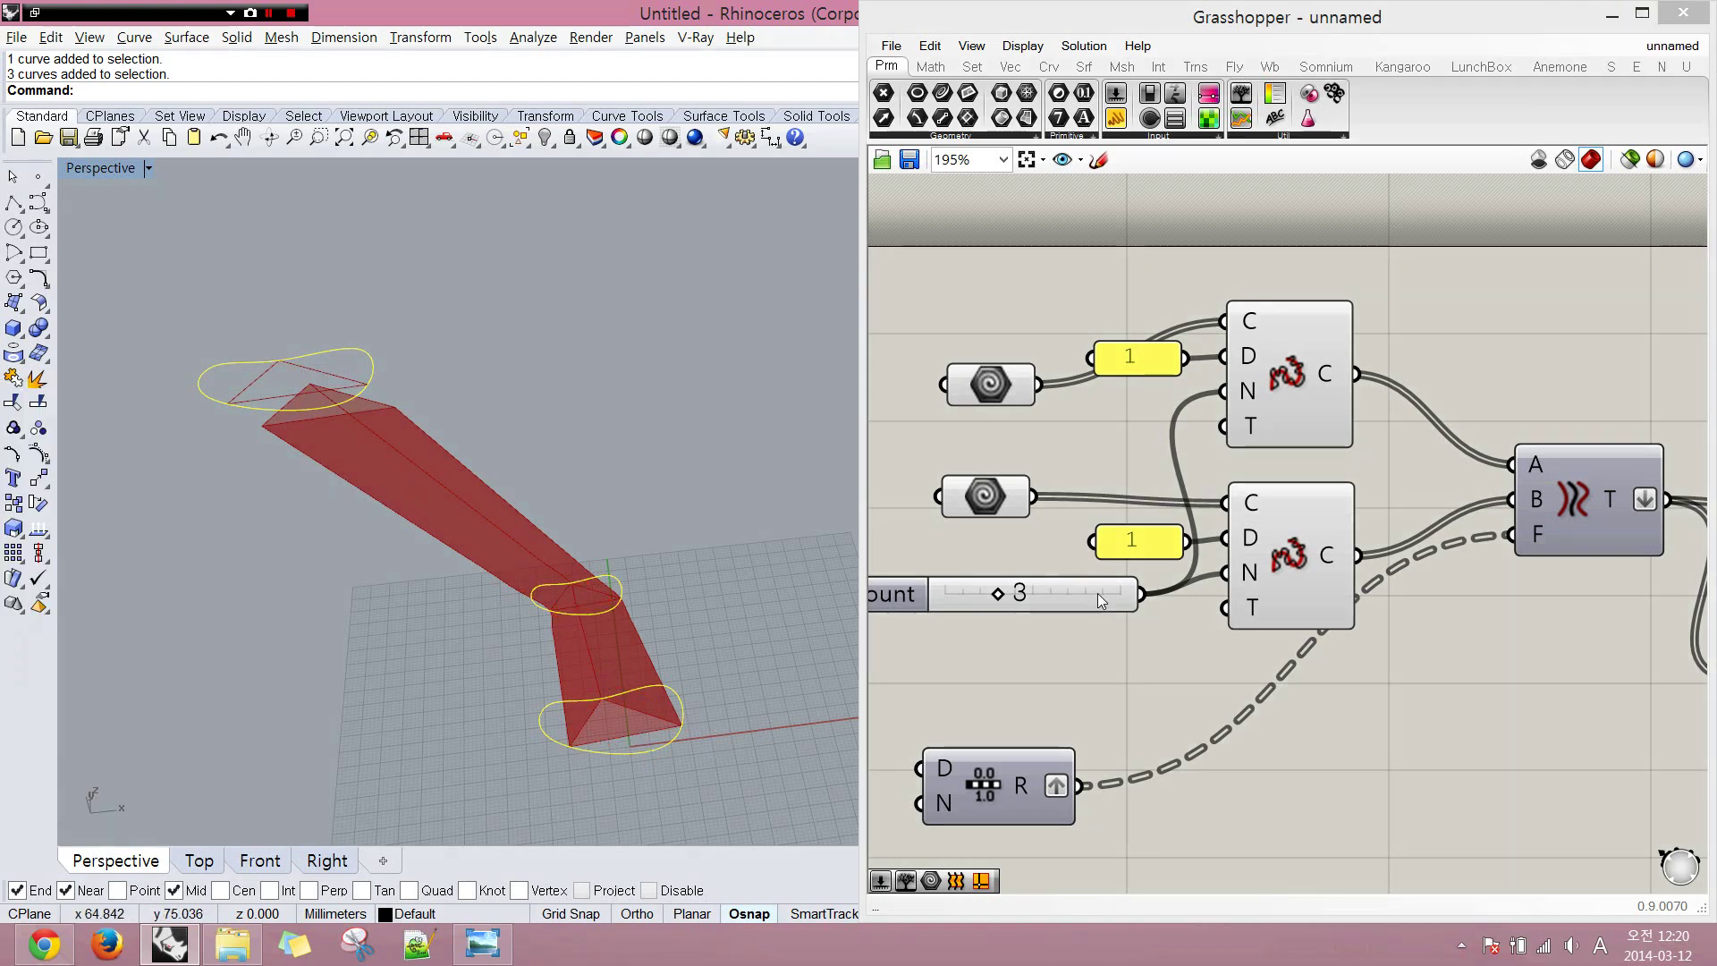
- Set the Count slider to 8 and hide the three selected profile curves
drag(1000, 594, 1100, 593)
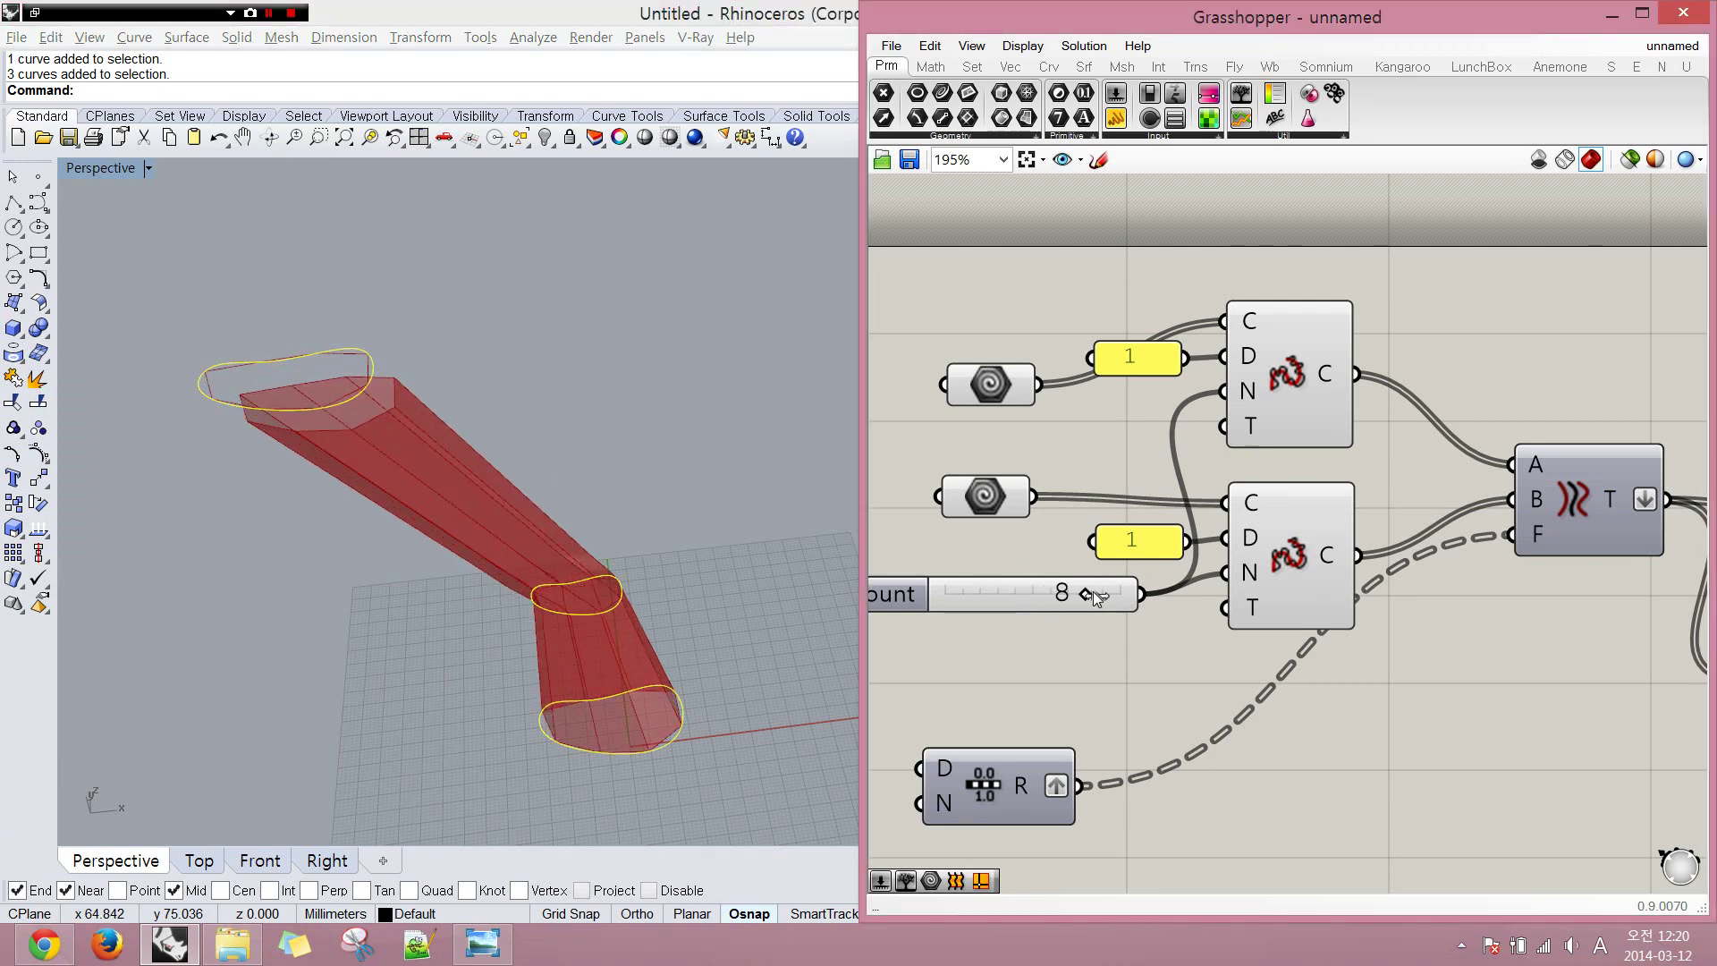
right_drag(475, 529, 519, 494)
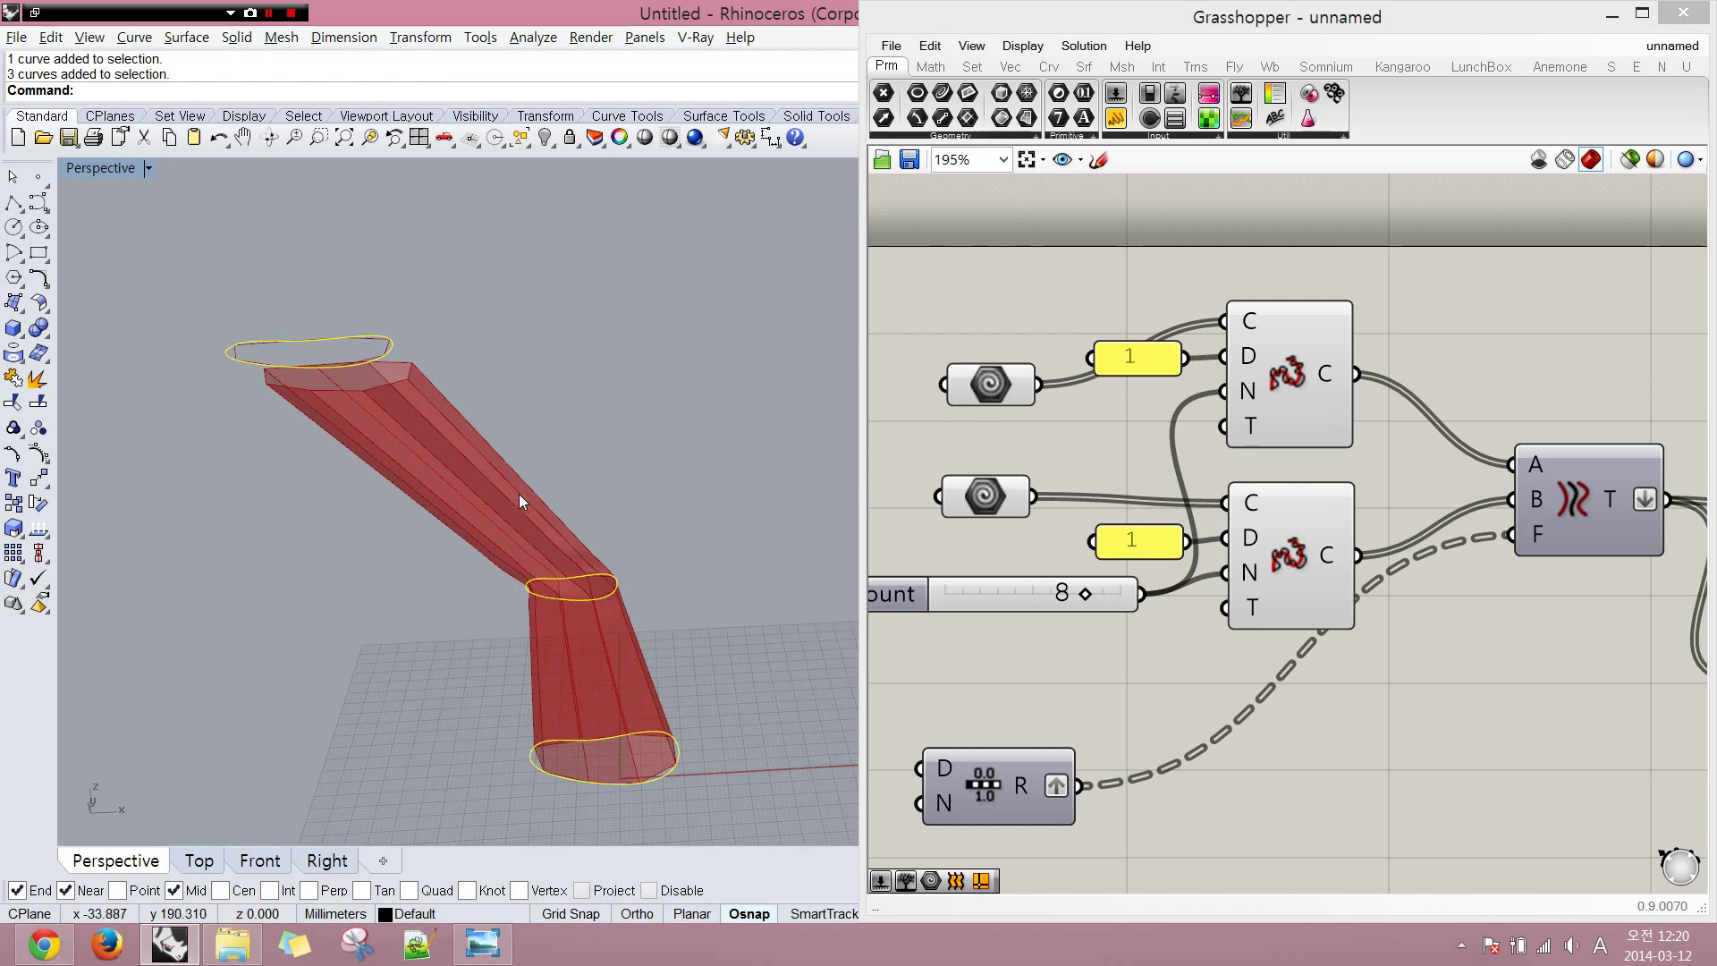
text(hide)
key(Return)
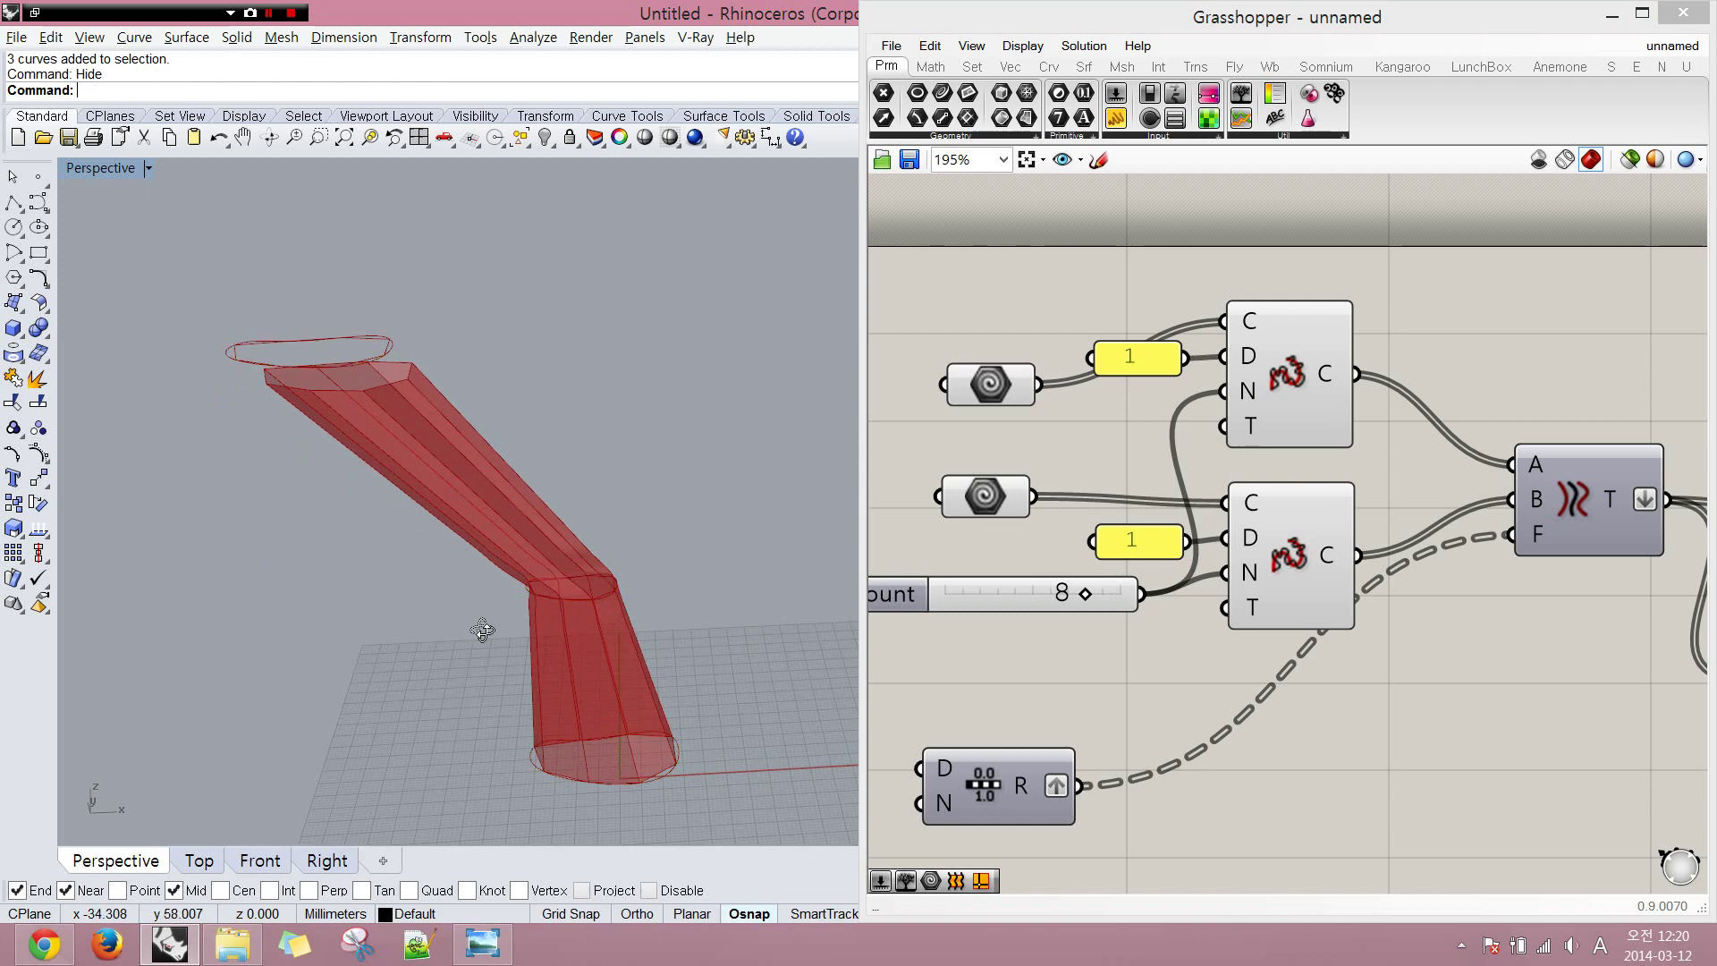
- Turn off the preview of the two Curve inputs and both Rebuild Curve components
right_drag(481, 629, 557, 655)
right_drag(1152, 647, 1097, 574)
scroll(1099, 574, down, 2)
drag(1261, 313, 1018, 537)
middle_click(1018, 537)
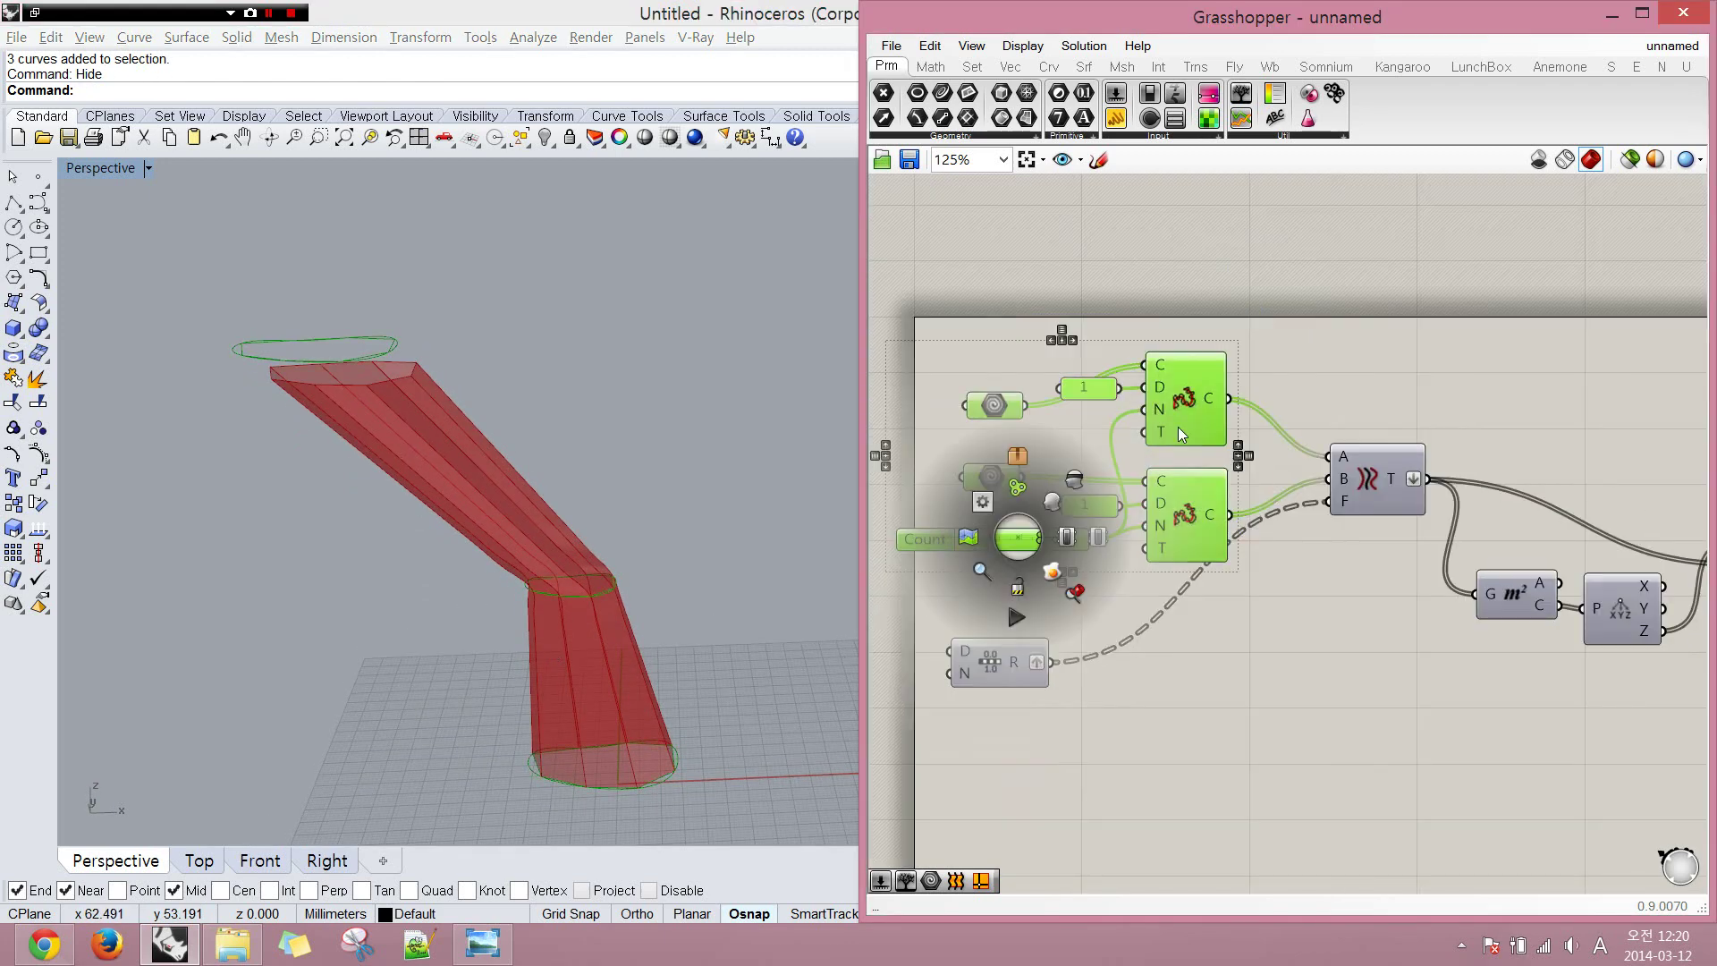
click(1076, 486)
click(1279, 421)
- Set the Range component's domain to 0.1 to 0.8
right_drag(1279, 421, 1078, 355)
right_drag(712, 522, 621, 514)
scroll(625, 619, up, 5)
scroll(669, 492, down, 8)
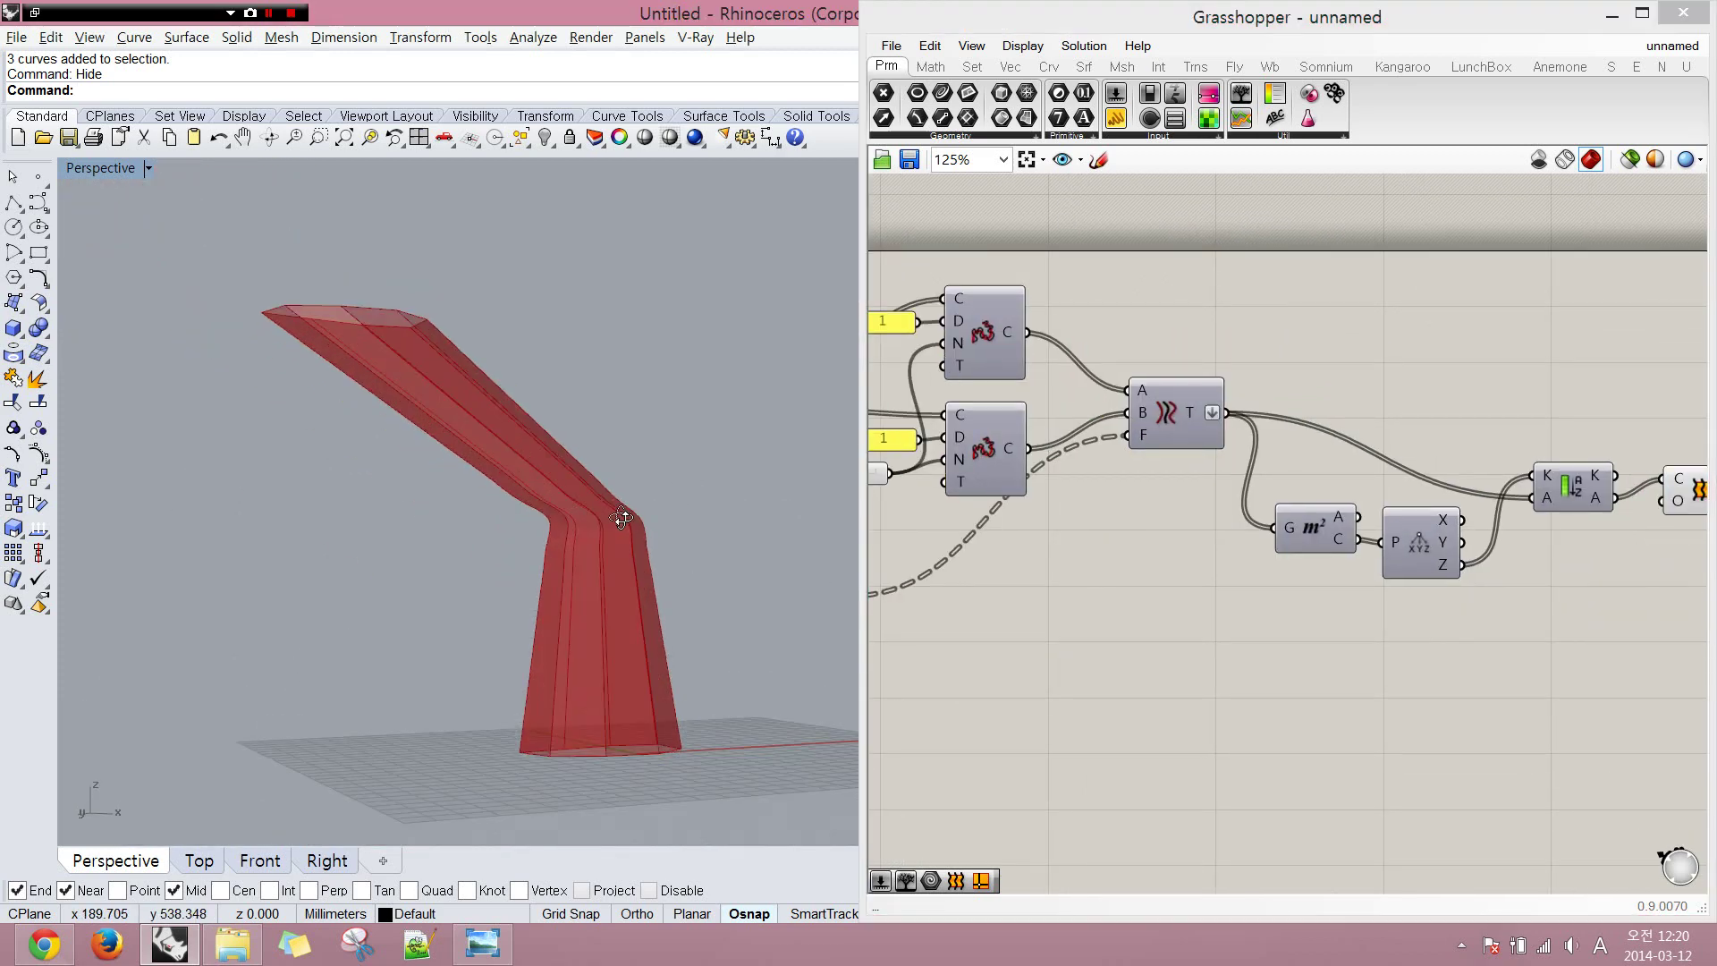
scroll(603, 528, up, 11)
scroll(494, 558, down, 6)
right_drag(975, 578, 1223, 571)
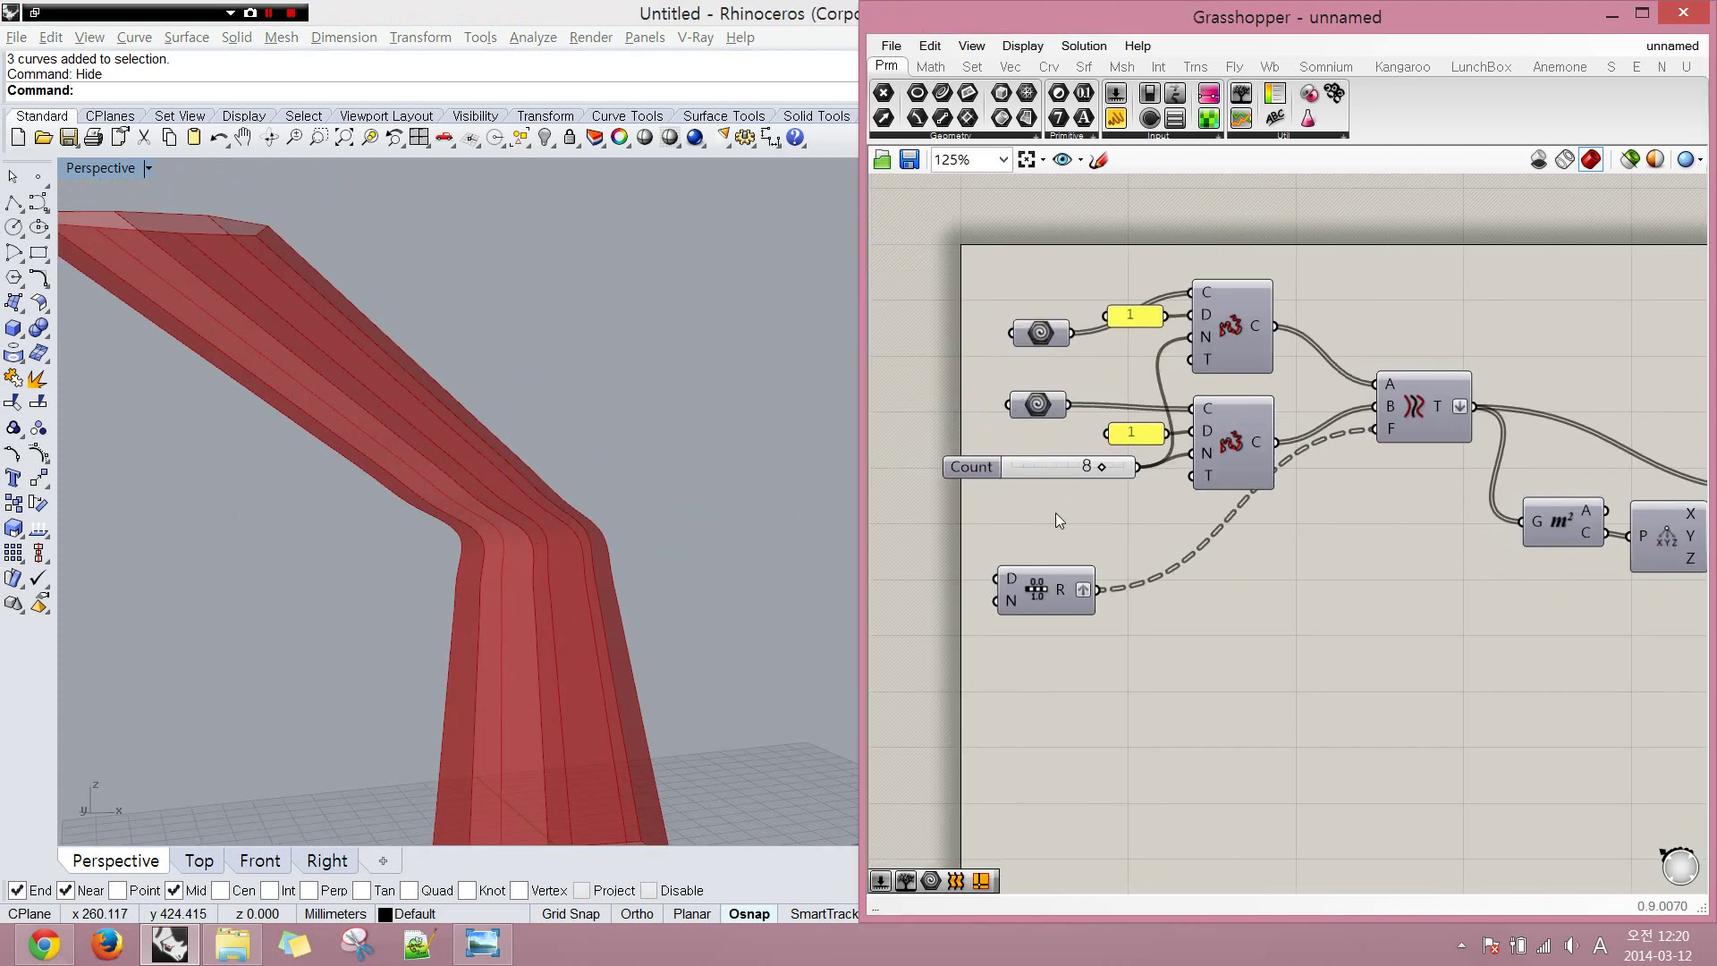
right_click(1013, 582)
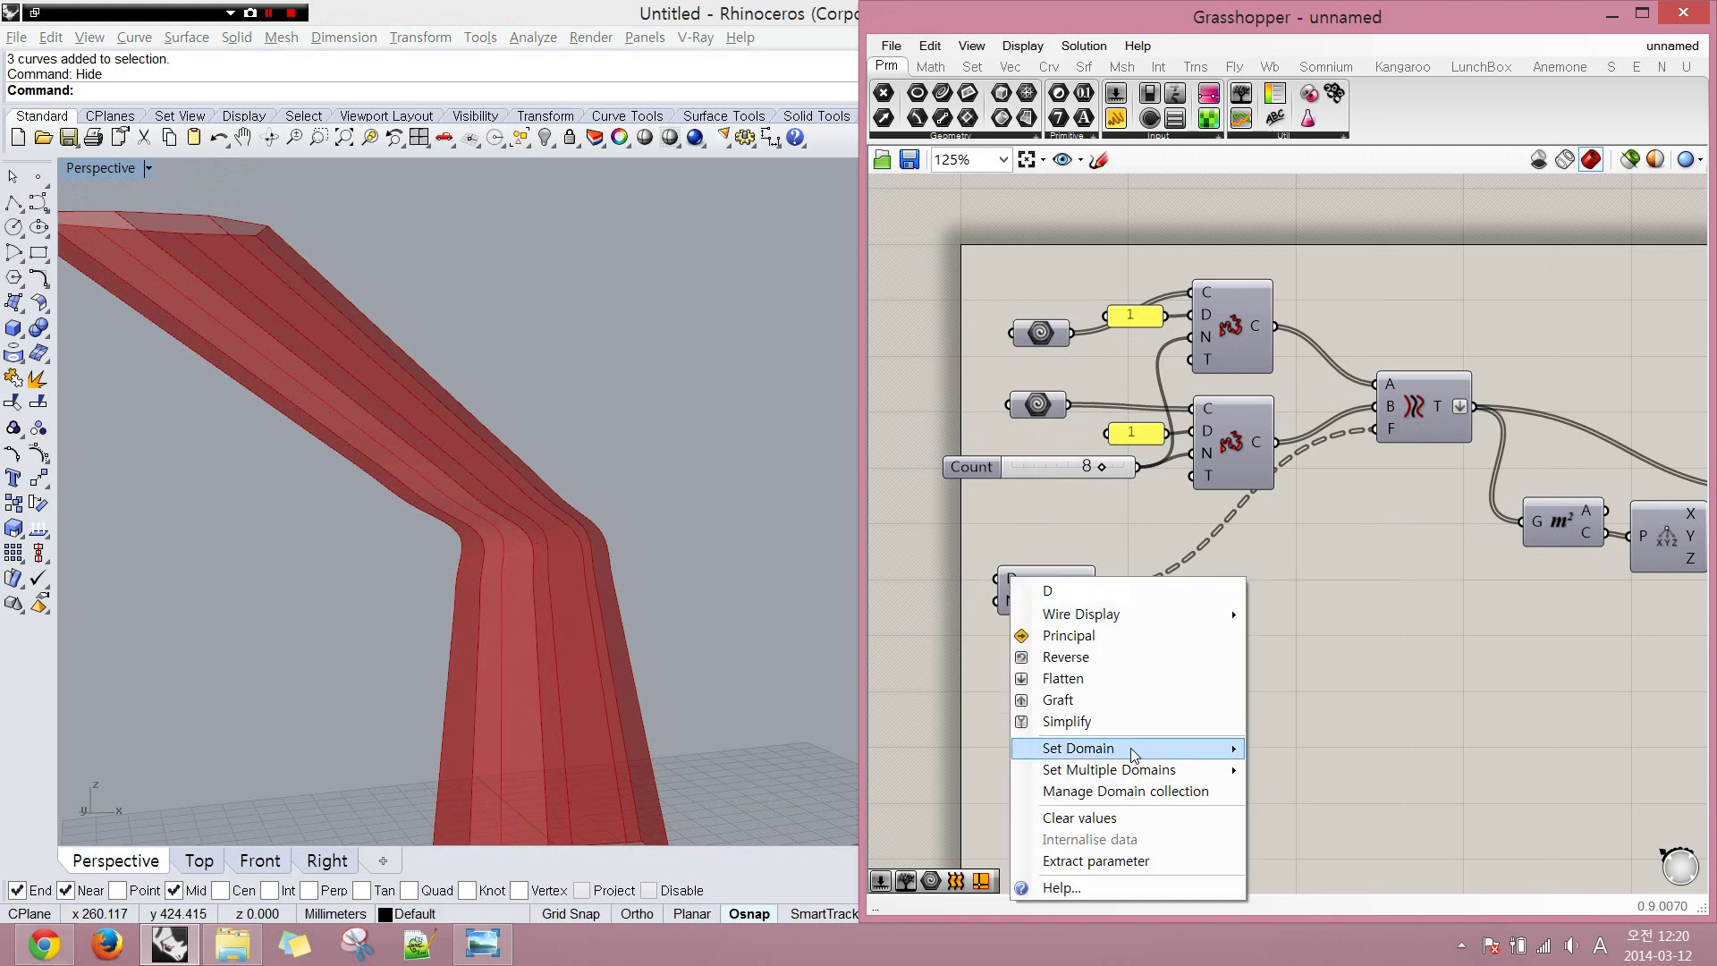
mouse_move(1078, 747)
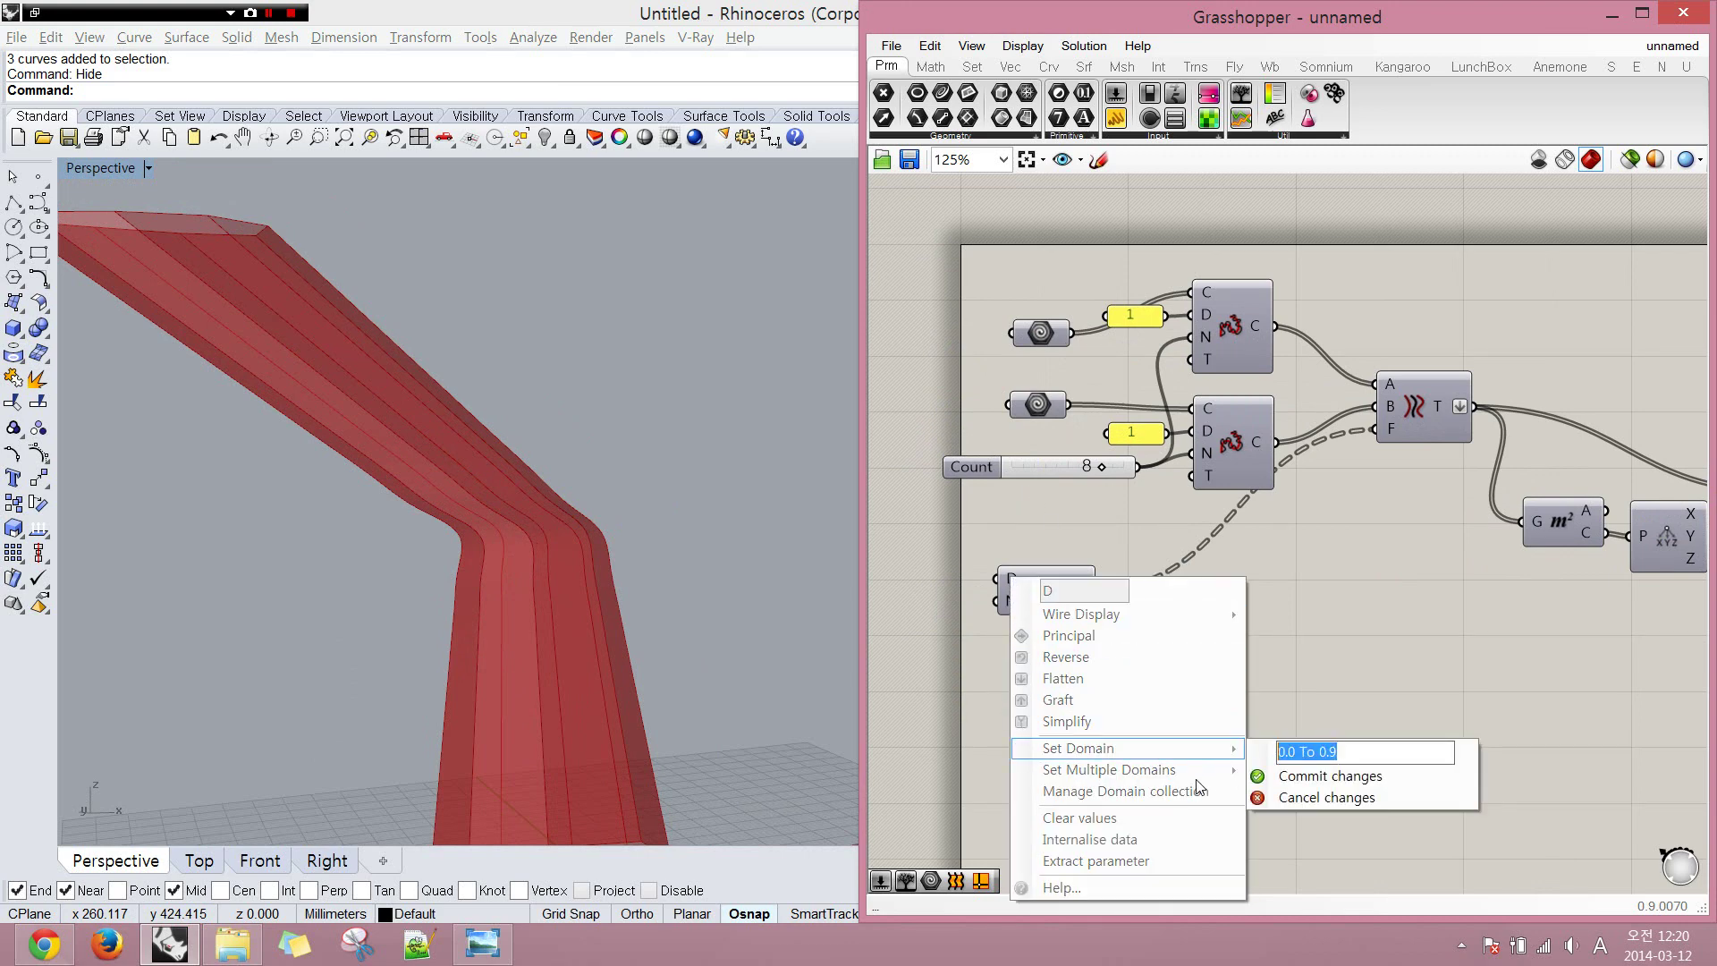
text(0.1 to 0.8)
click(1277, 777)
- Examine the loft's bend and review the Rebuild Curve components, Tween Curve and Count slider that drive it
scroll(626, 617, down, 5)
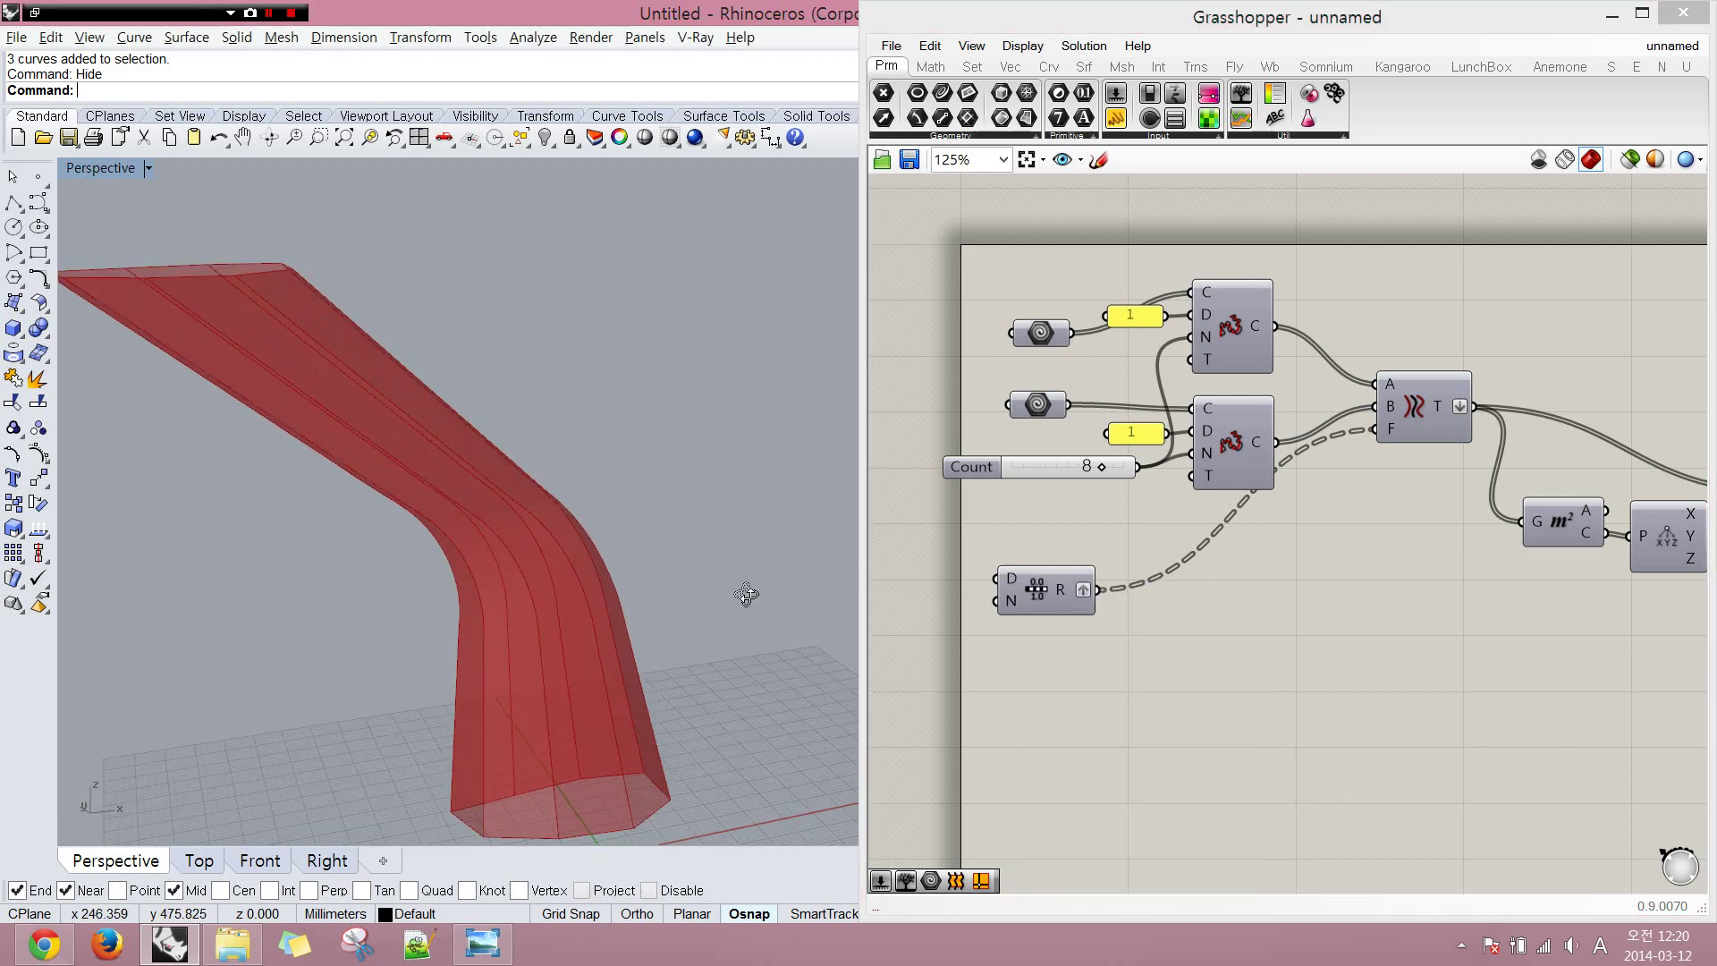
scroll(613, 624, up, 4)
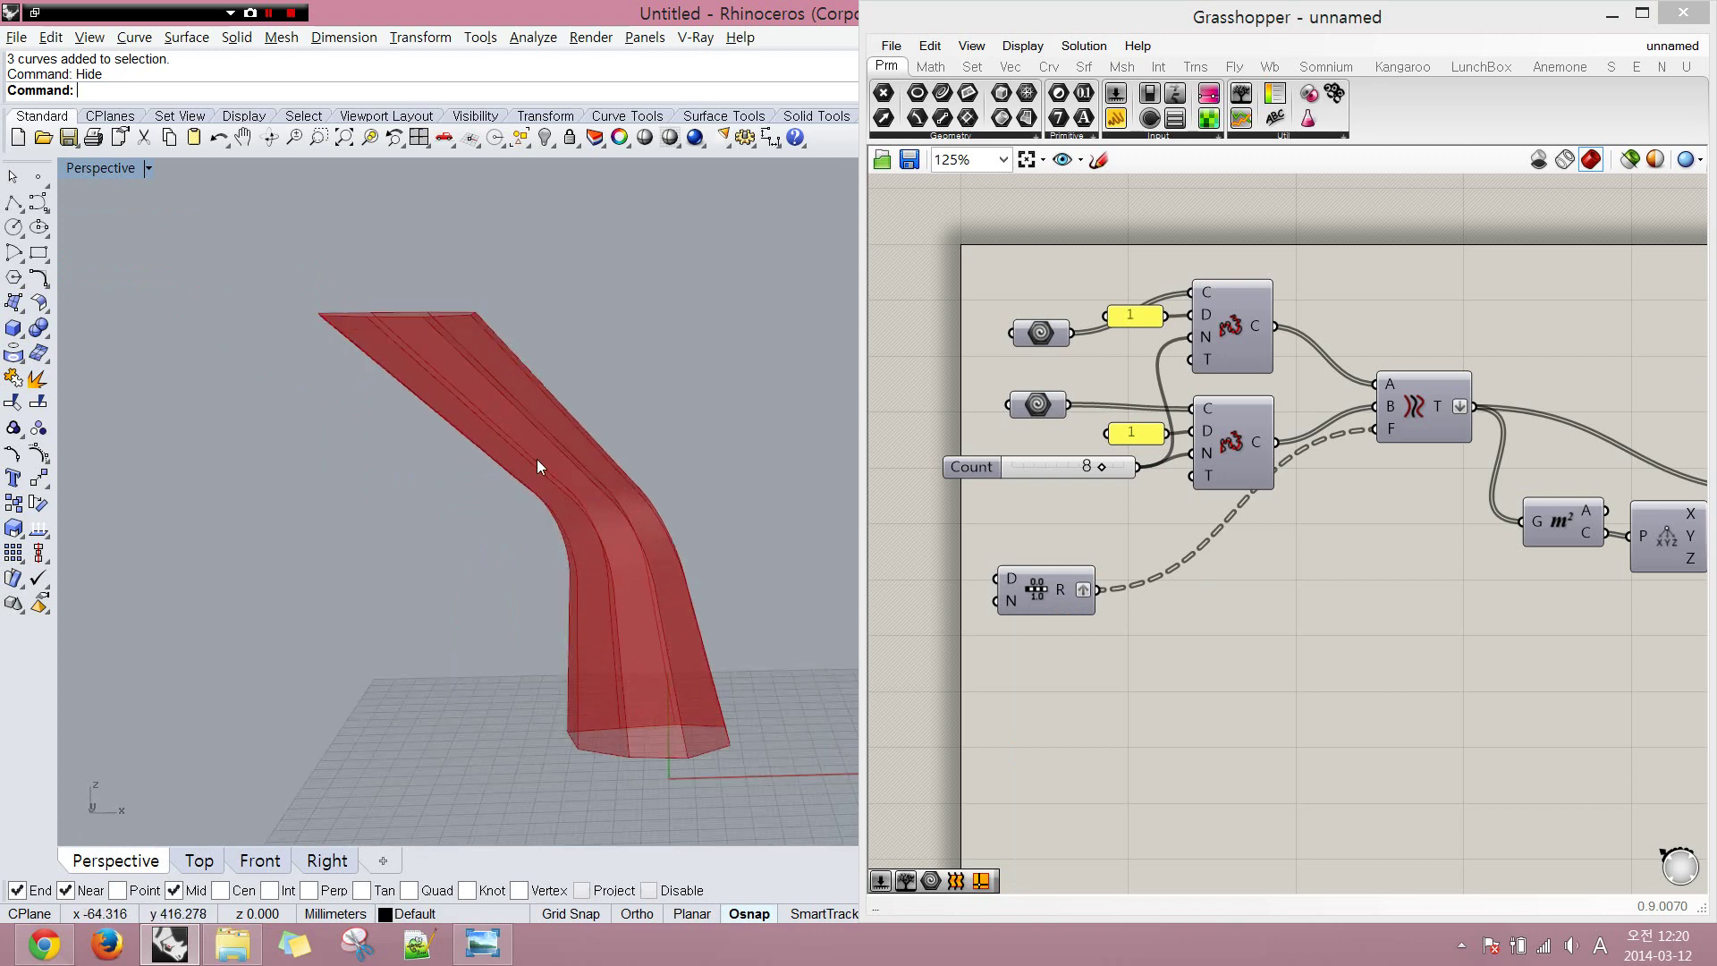
scroll(1234, 474, down, 3)
scroll(974, 418, up, 5)
right_drag(974, 417, 1234, 587)
scroll(1320, 508, up, 1)
scroll(1235, 587, down, 2)
click(1352, 517)
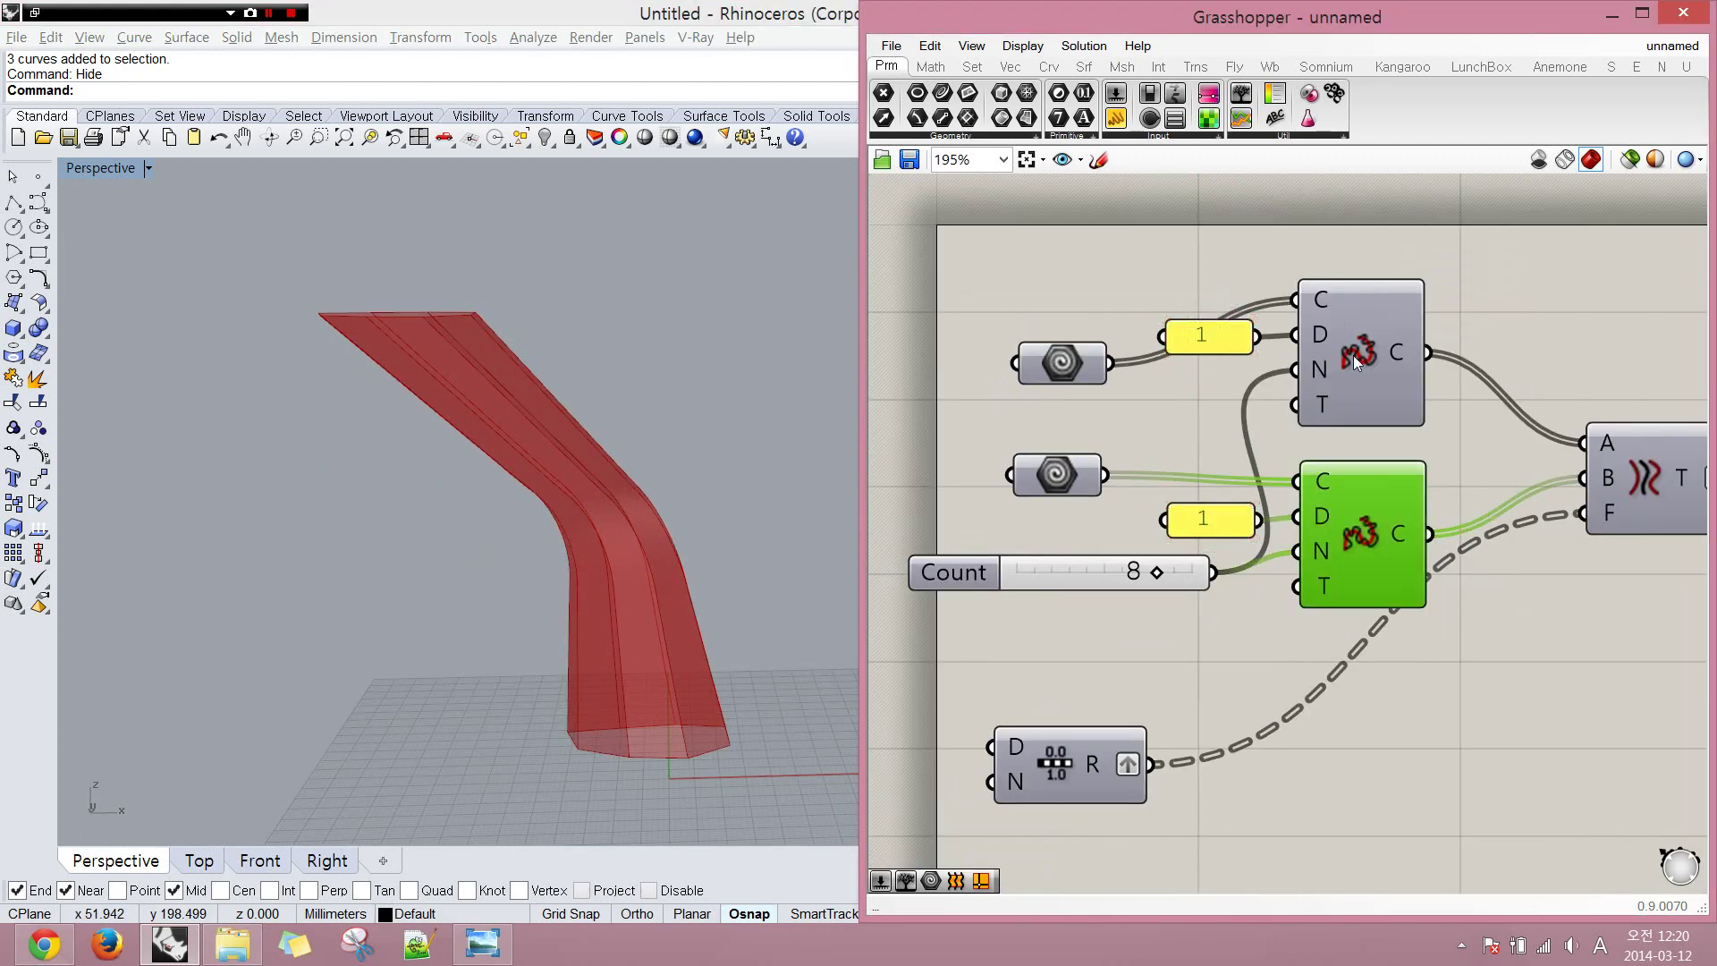
click(1354, 355)
drag(1081, 299, 989, 501)
click(1361, 369)
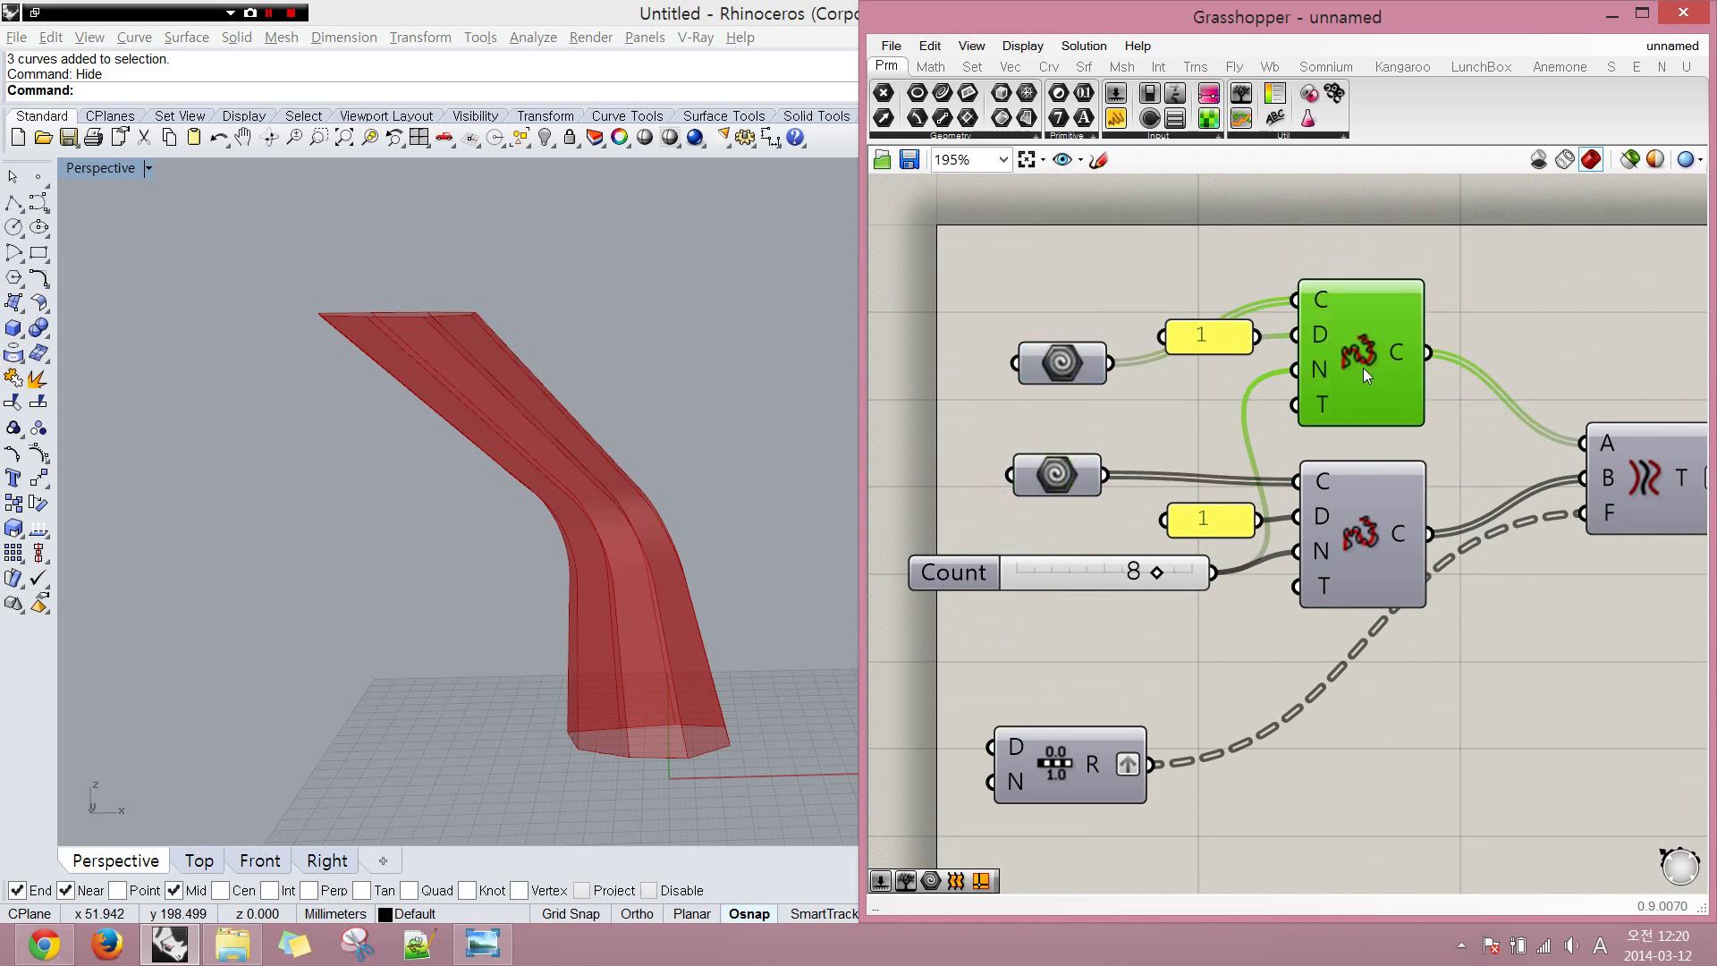
right_drag(1363, 467, 1273, 424)
click(1564, 450)
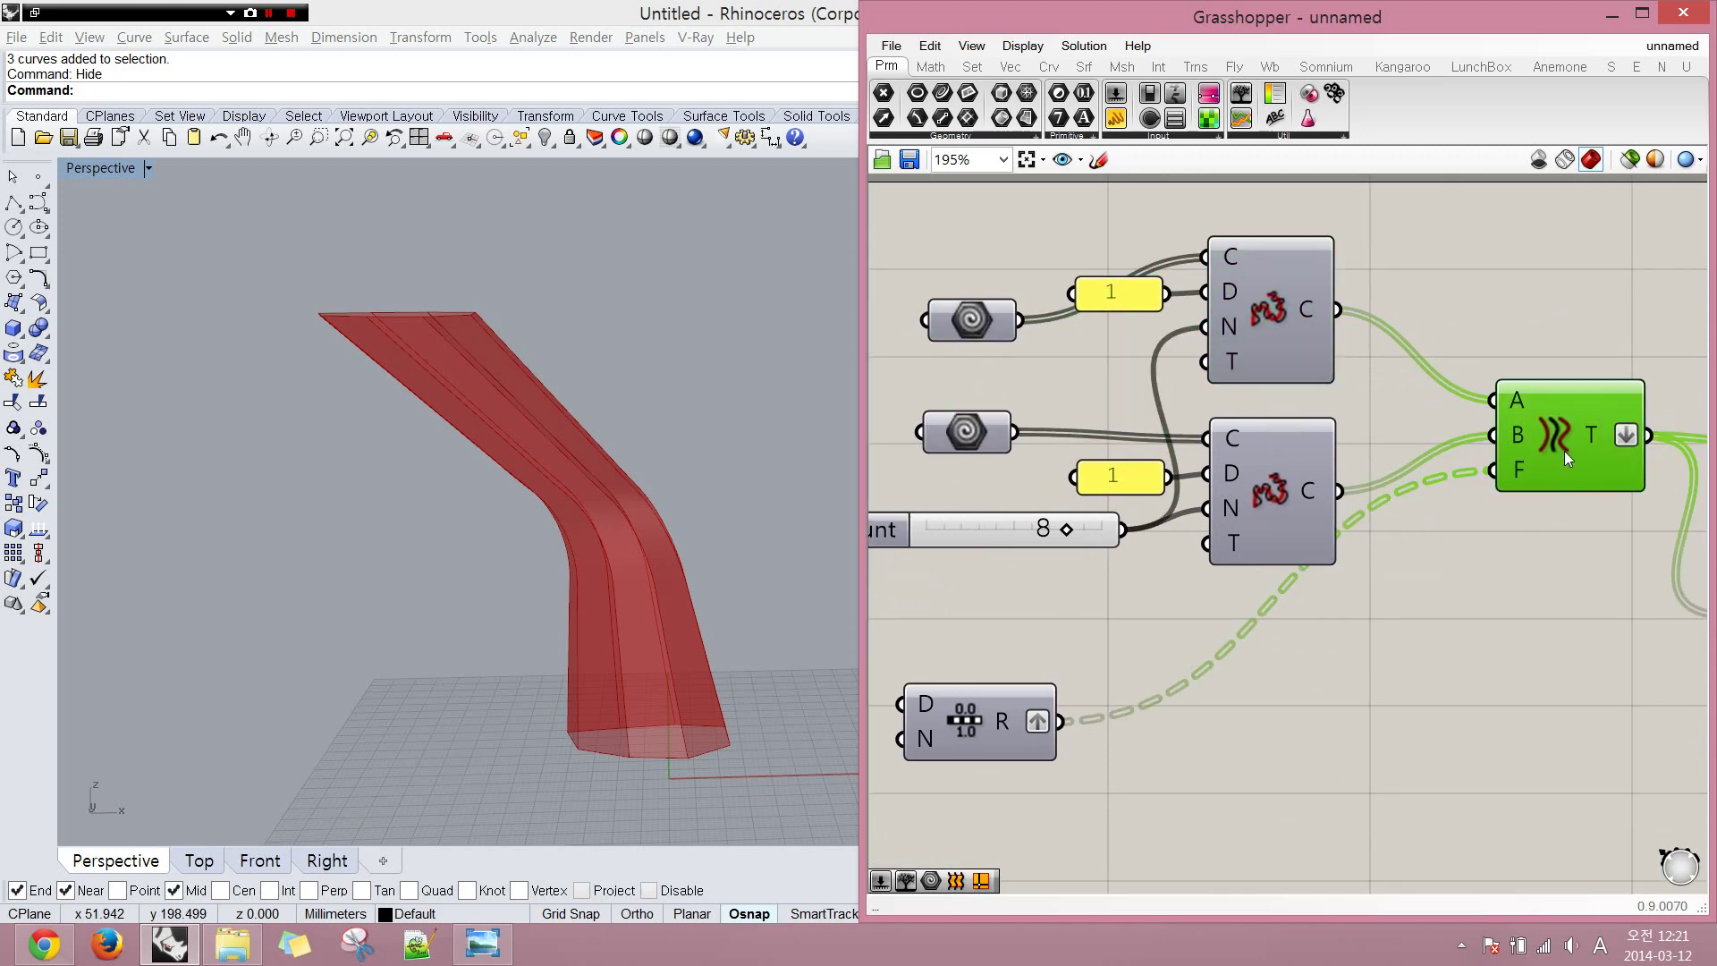
right_drag(1569, 563, 1273, 521)
scroll(1284, 523, down, 2)
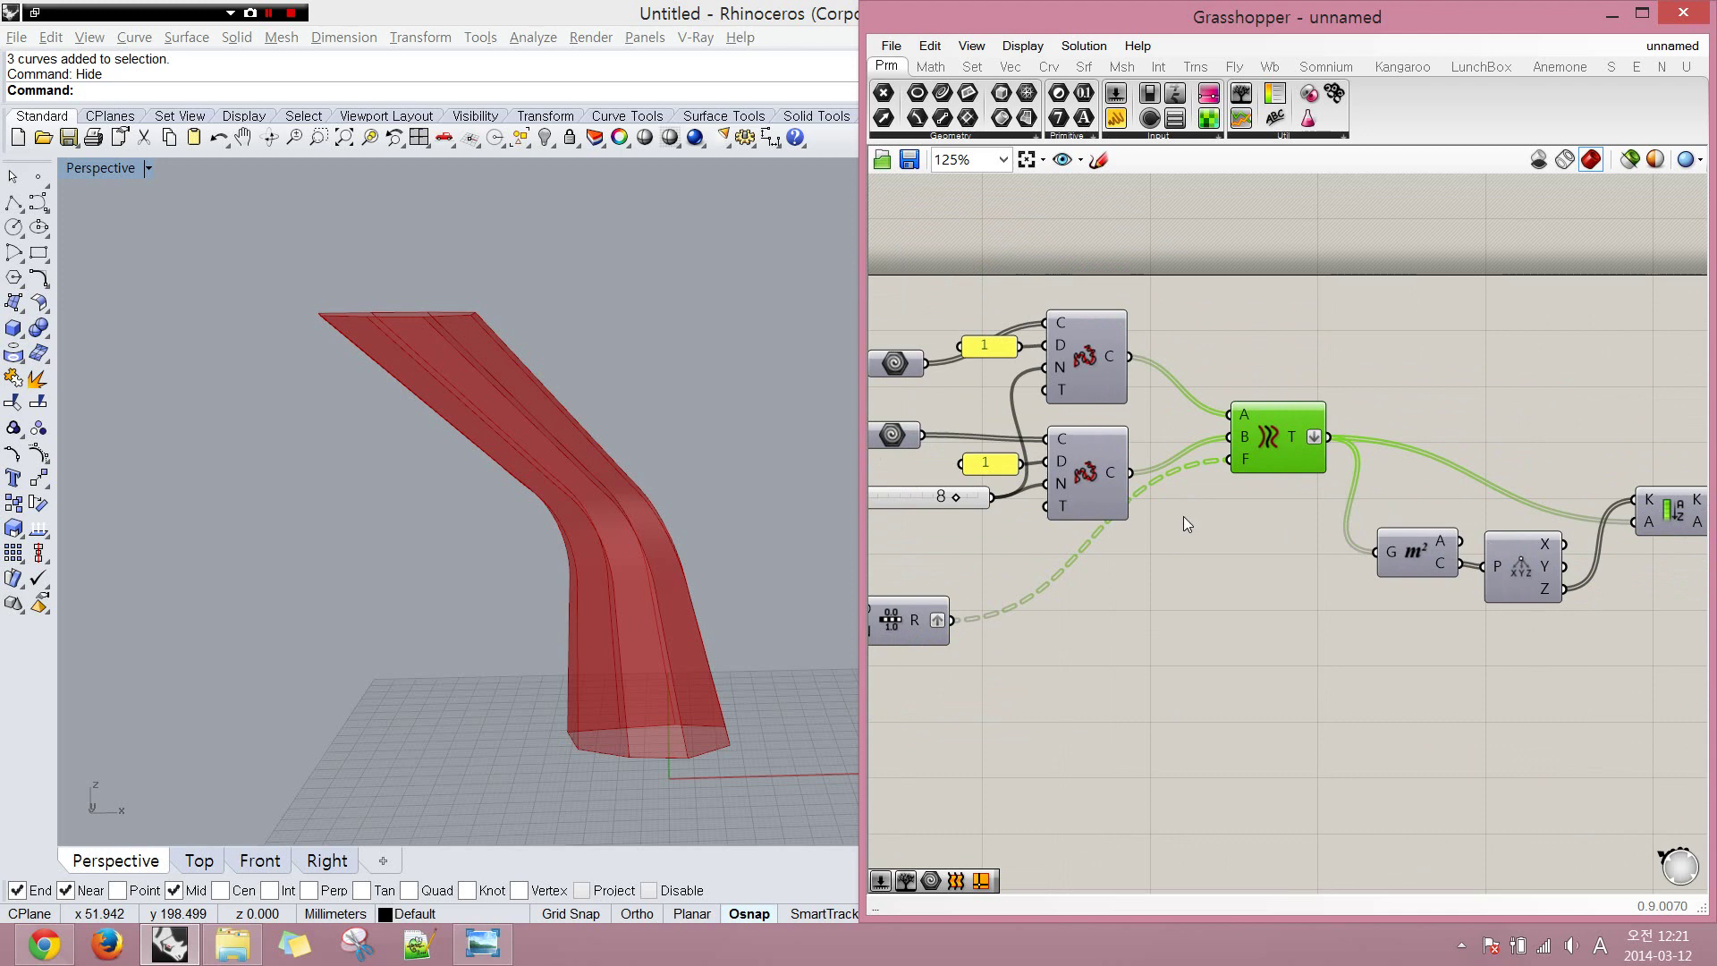
right_drag(1057, 521, 1143, 540)
scroll(1028, 516, up, 2)
click(998, 514)
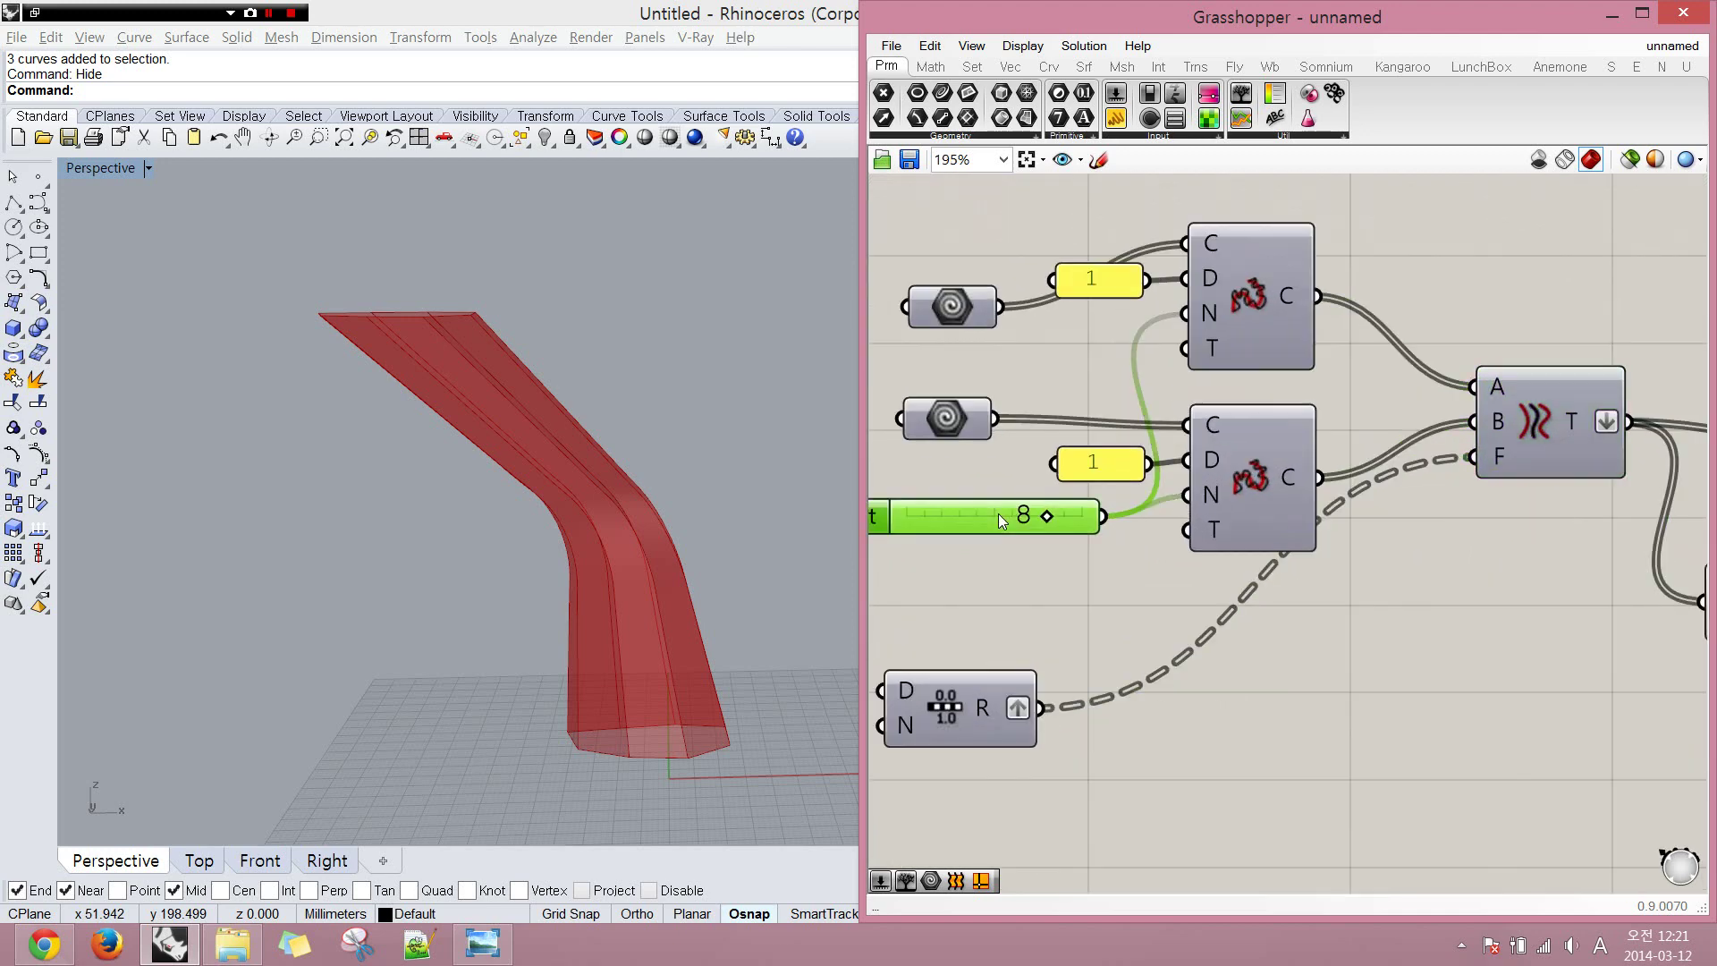
- Inspect the faceted loft surface and check the data type on the Loft component's L output
right_drag(652, 702, 575, 702)
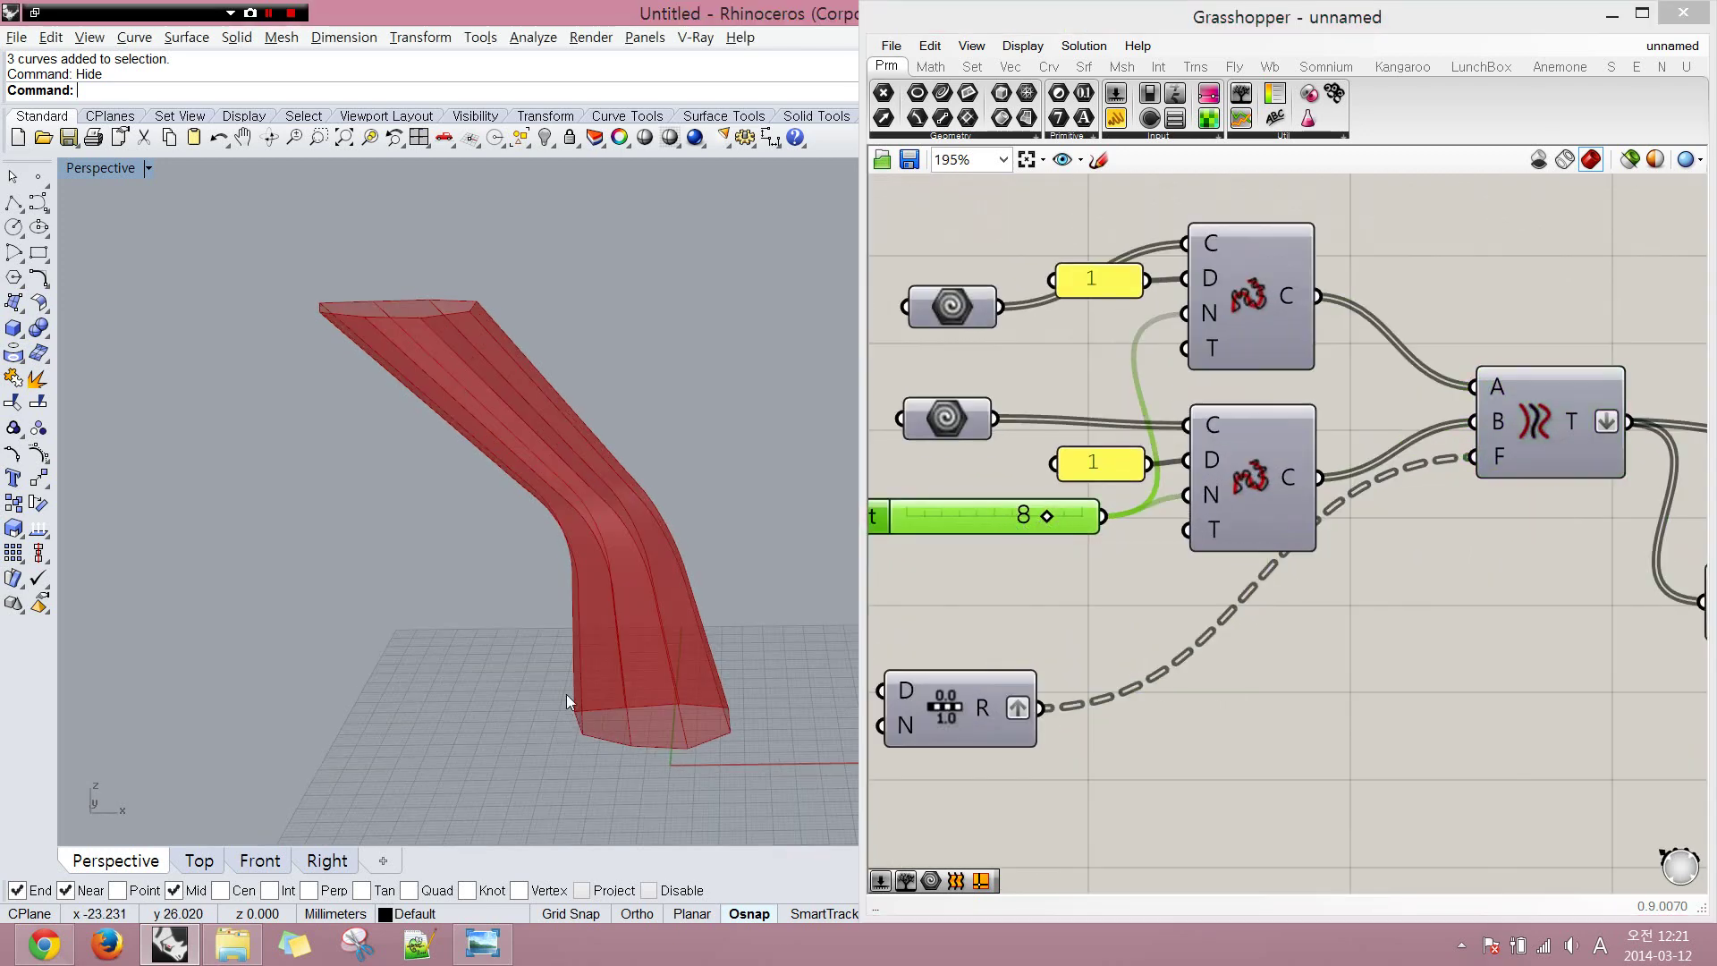
scroll(1172, 563, down, 3)
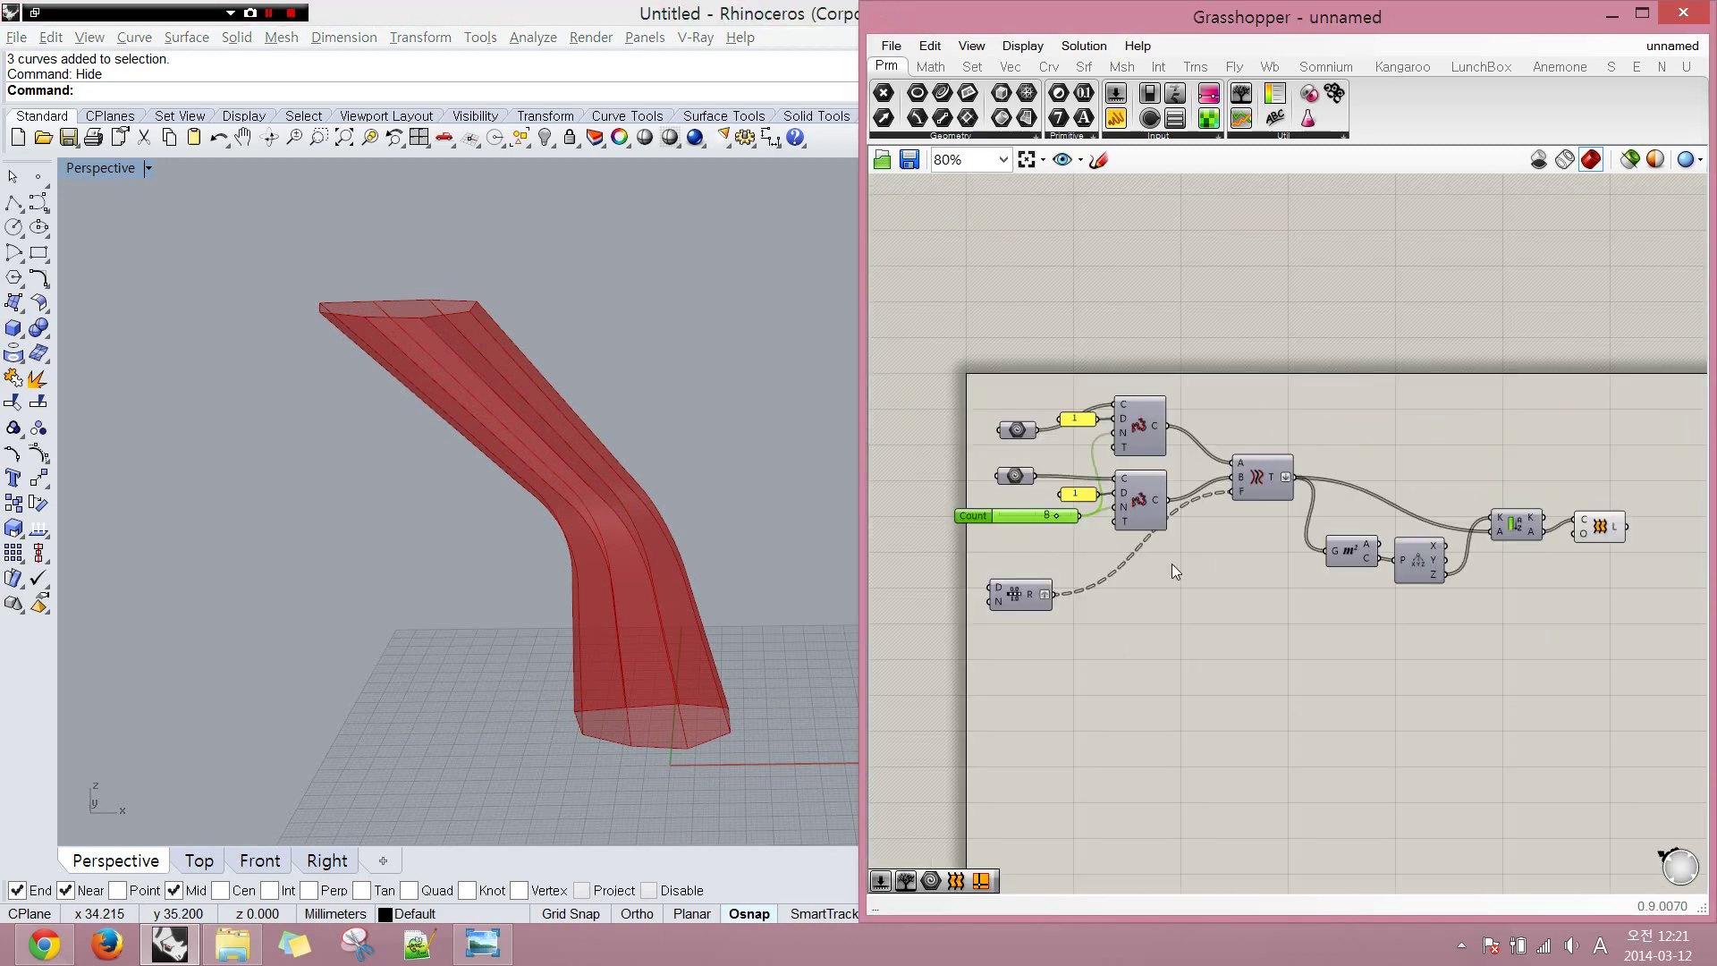
scroll(1375, 550, up, 4)
click(1404, 518)
drag(1408, 523, 1405, 537)
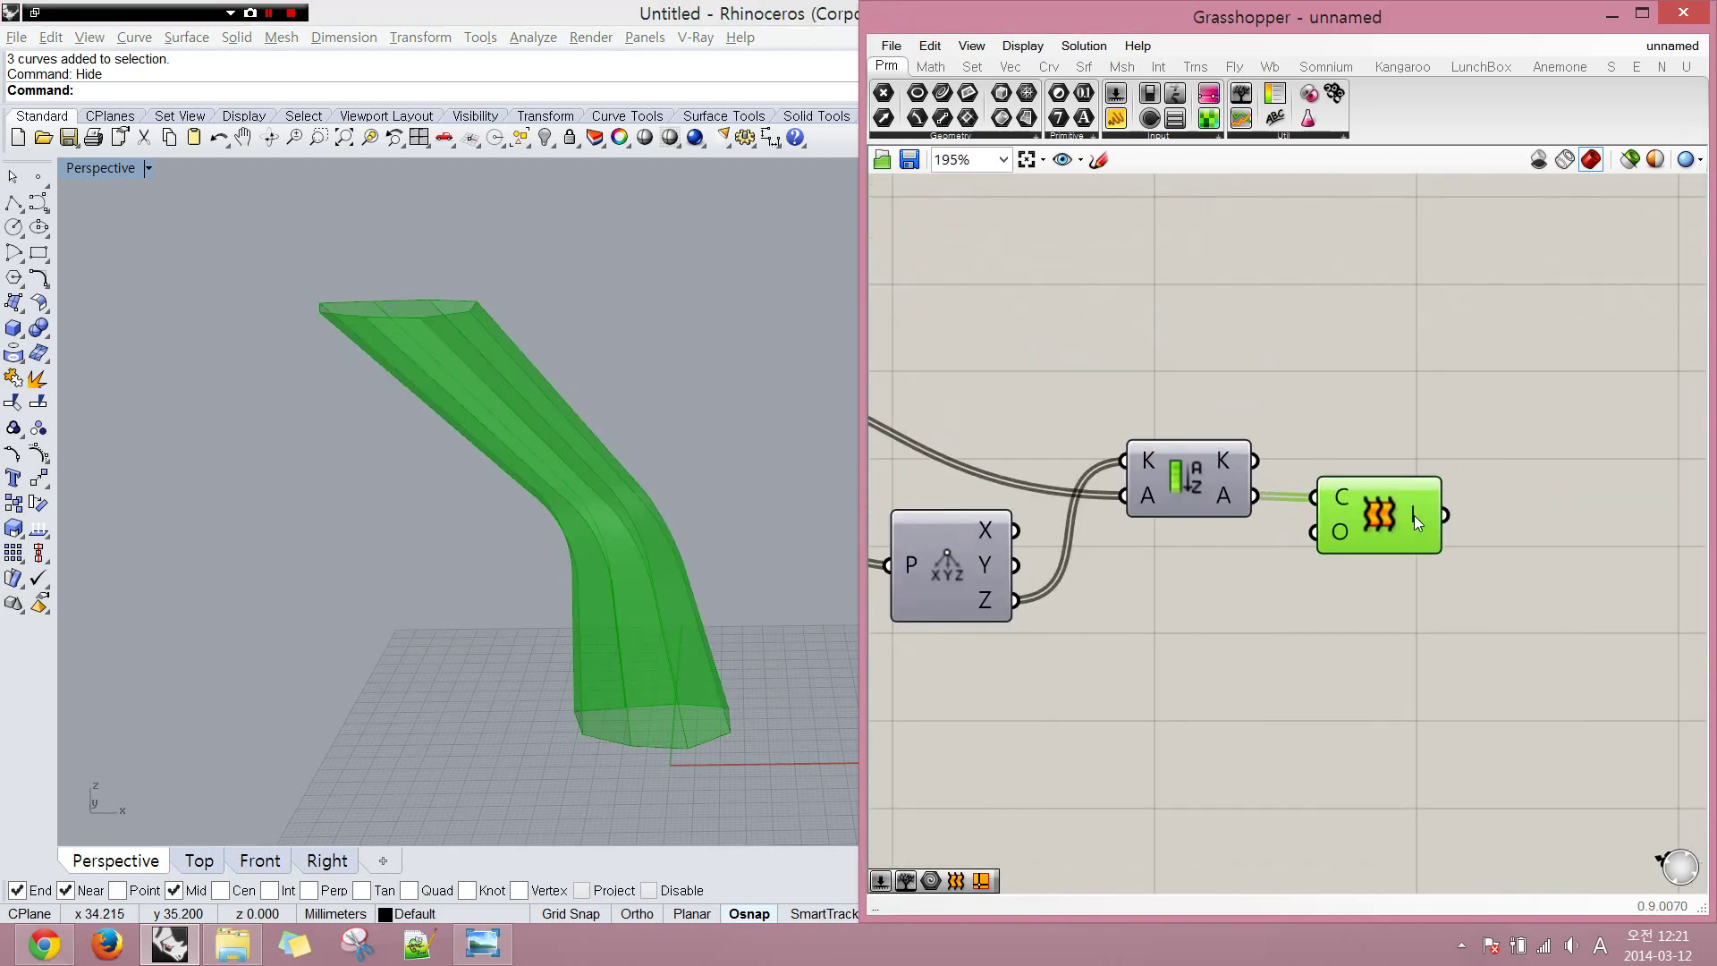
mouse_move(1413, 515)
right_drag(1414, 515, 1147, 427)
click(1273, 441)
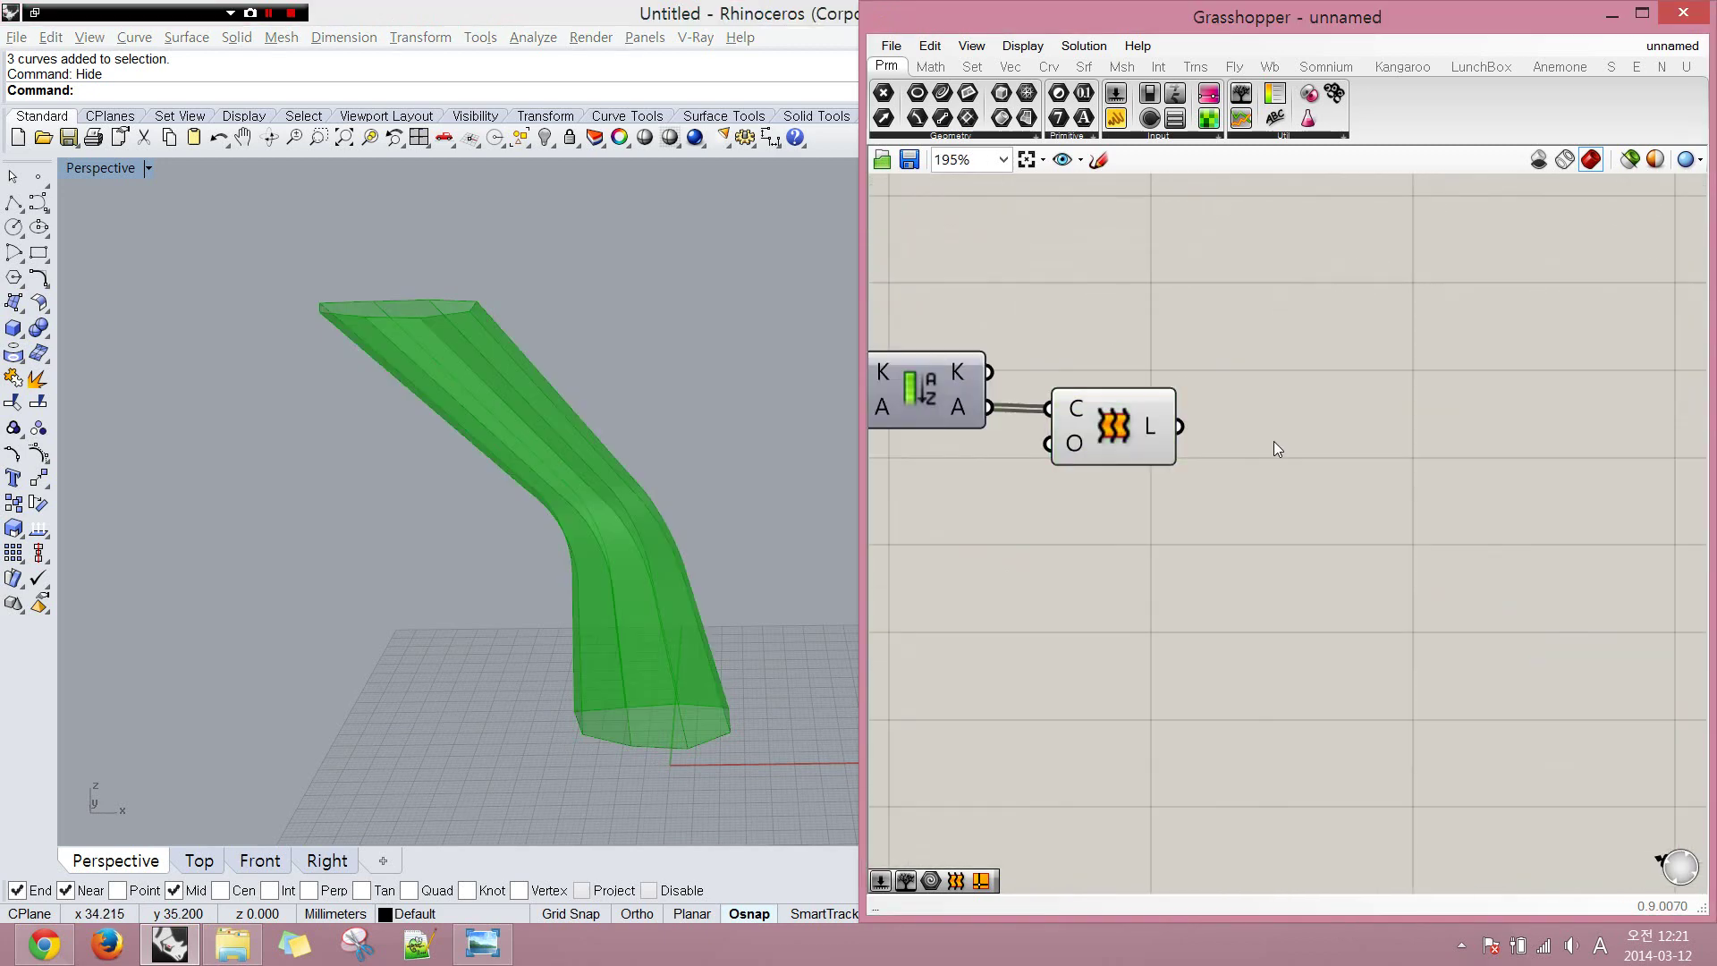
key(F9)
key(F9)
mouse_move(1151, 427)
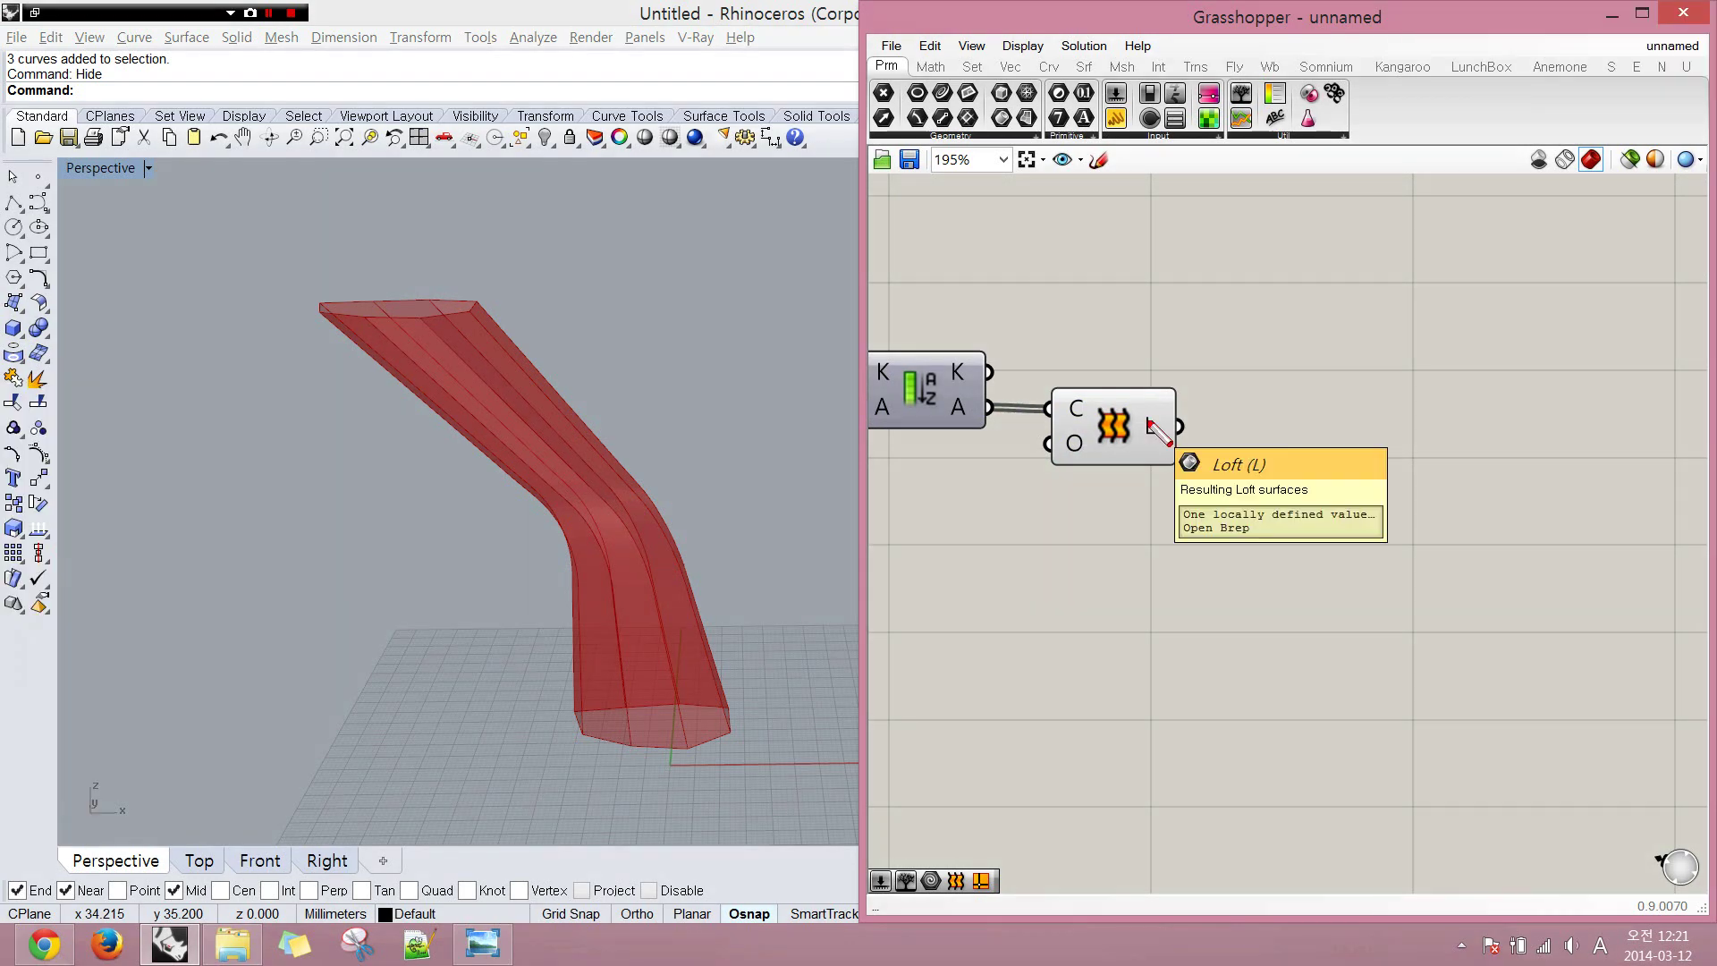
- Add a Deconstruct Brep component and feed the Loft's L output into its B input
key(F9)
key(F9)
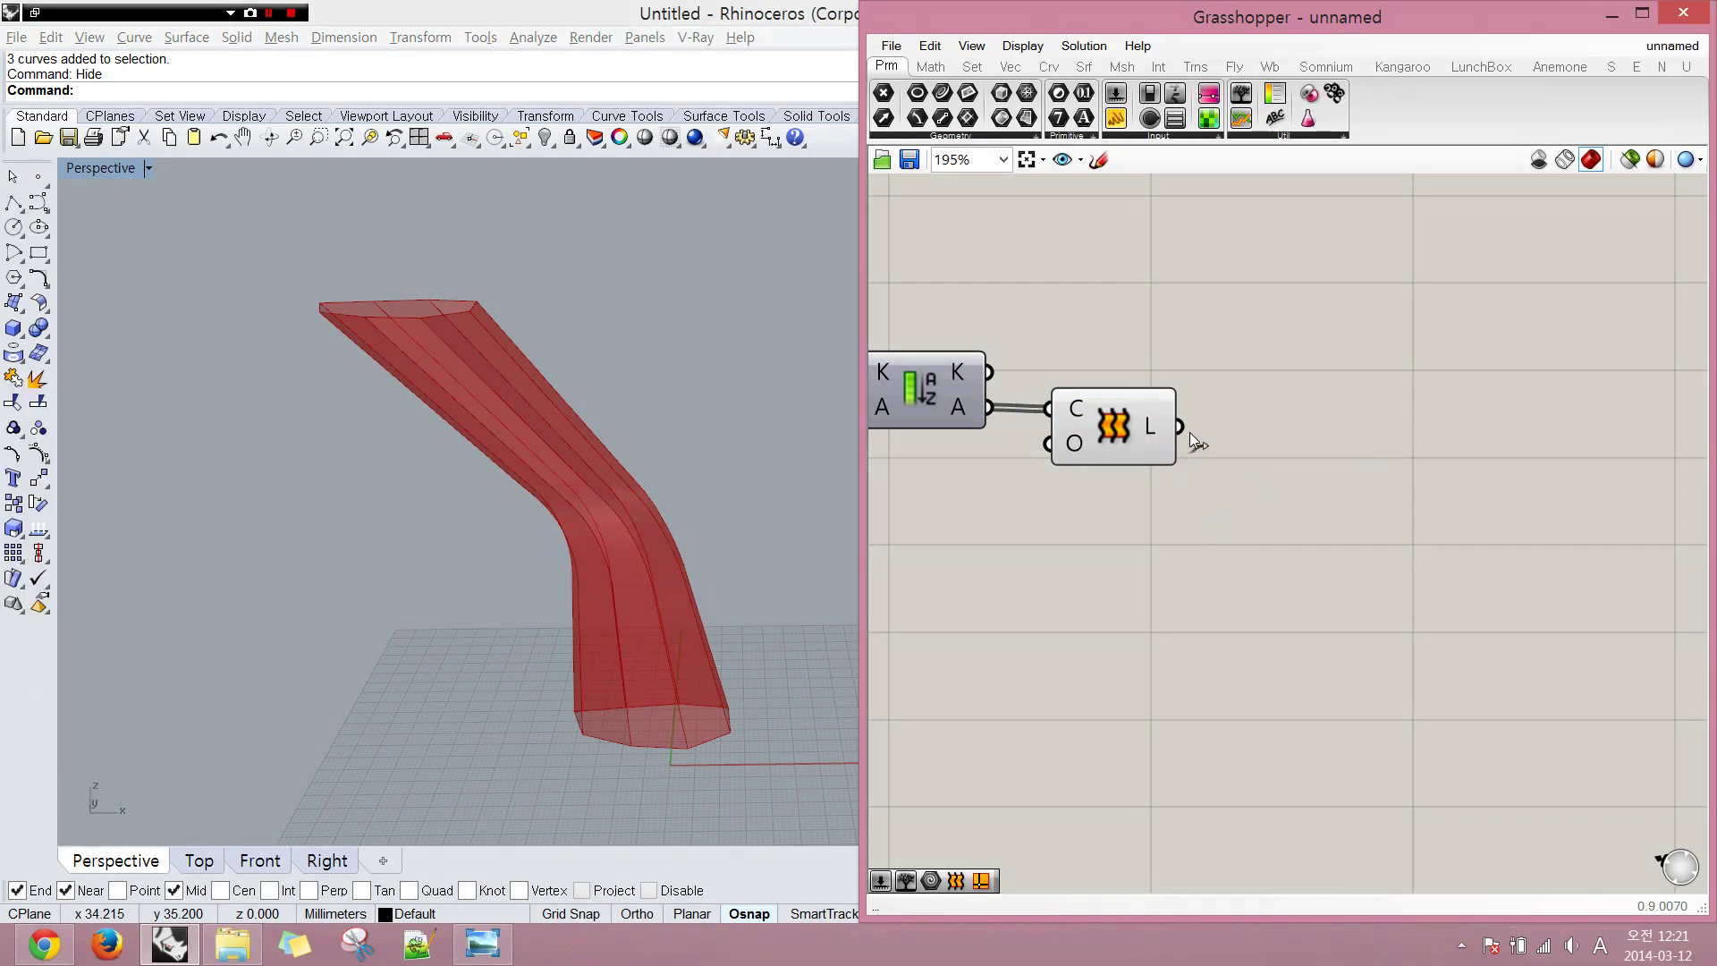
double_click(1192, 441)
text(deconst)
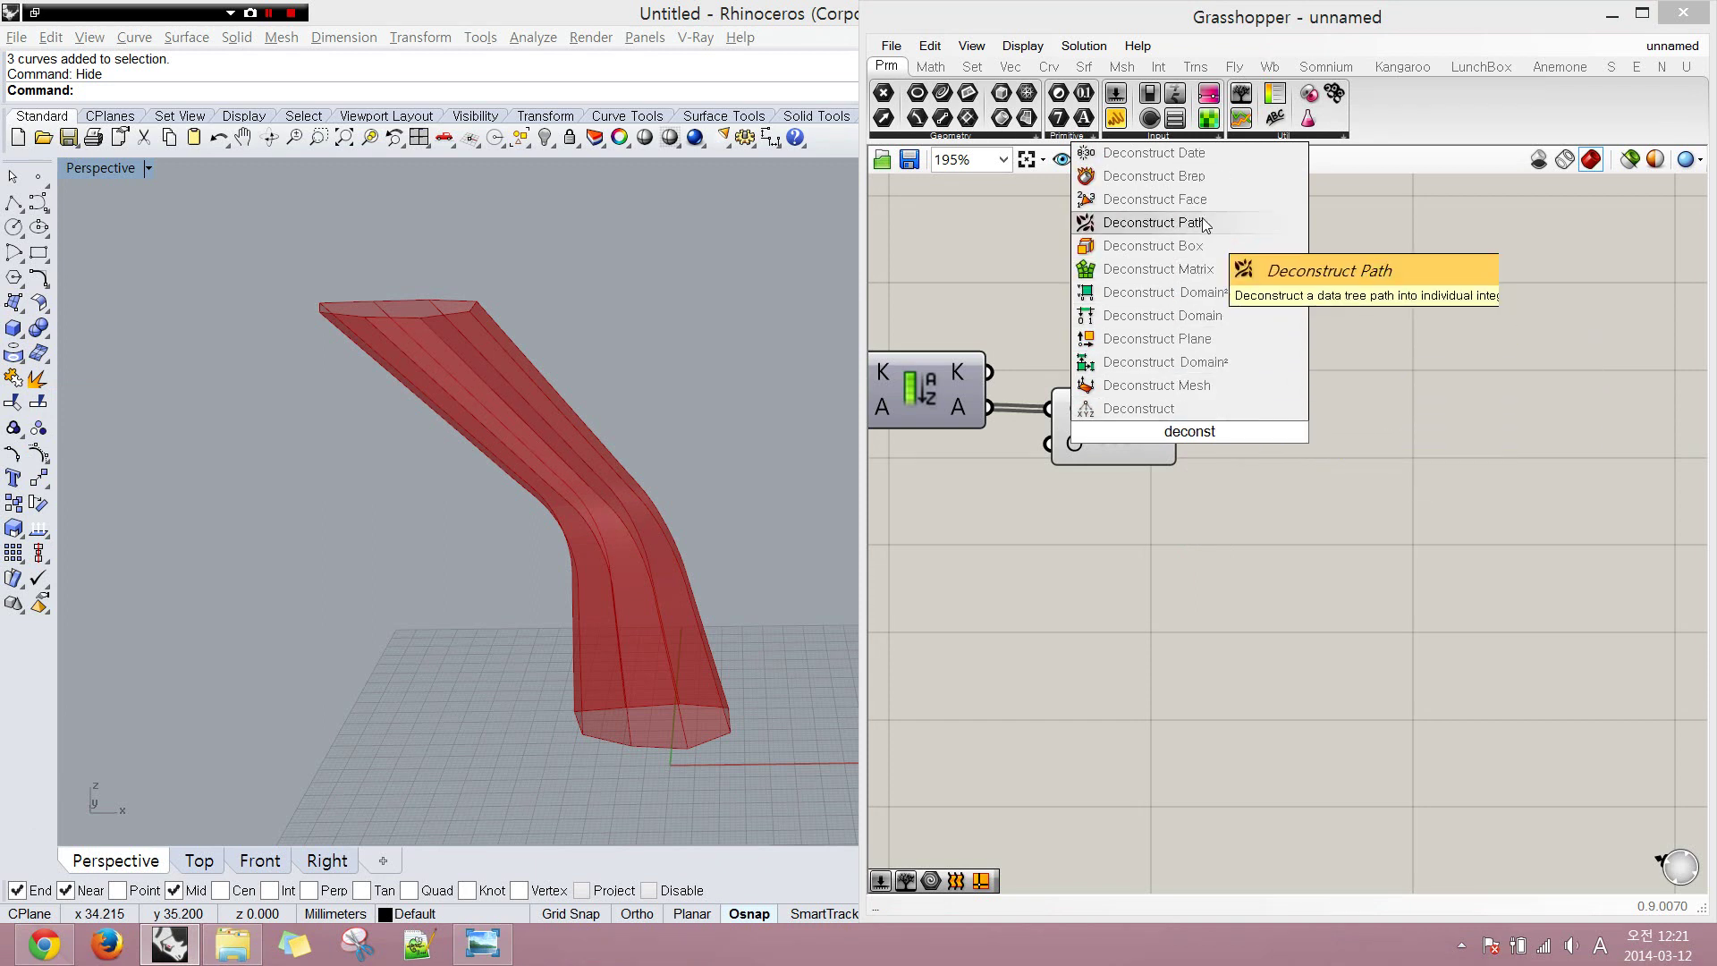
click(1200, 177)
drag(1247, 436, 1284, 429)
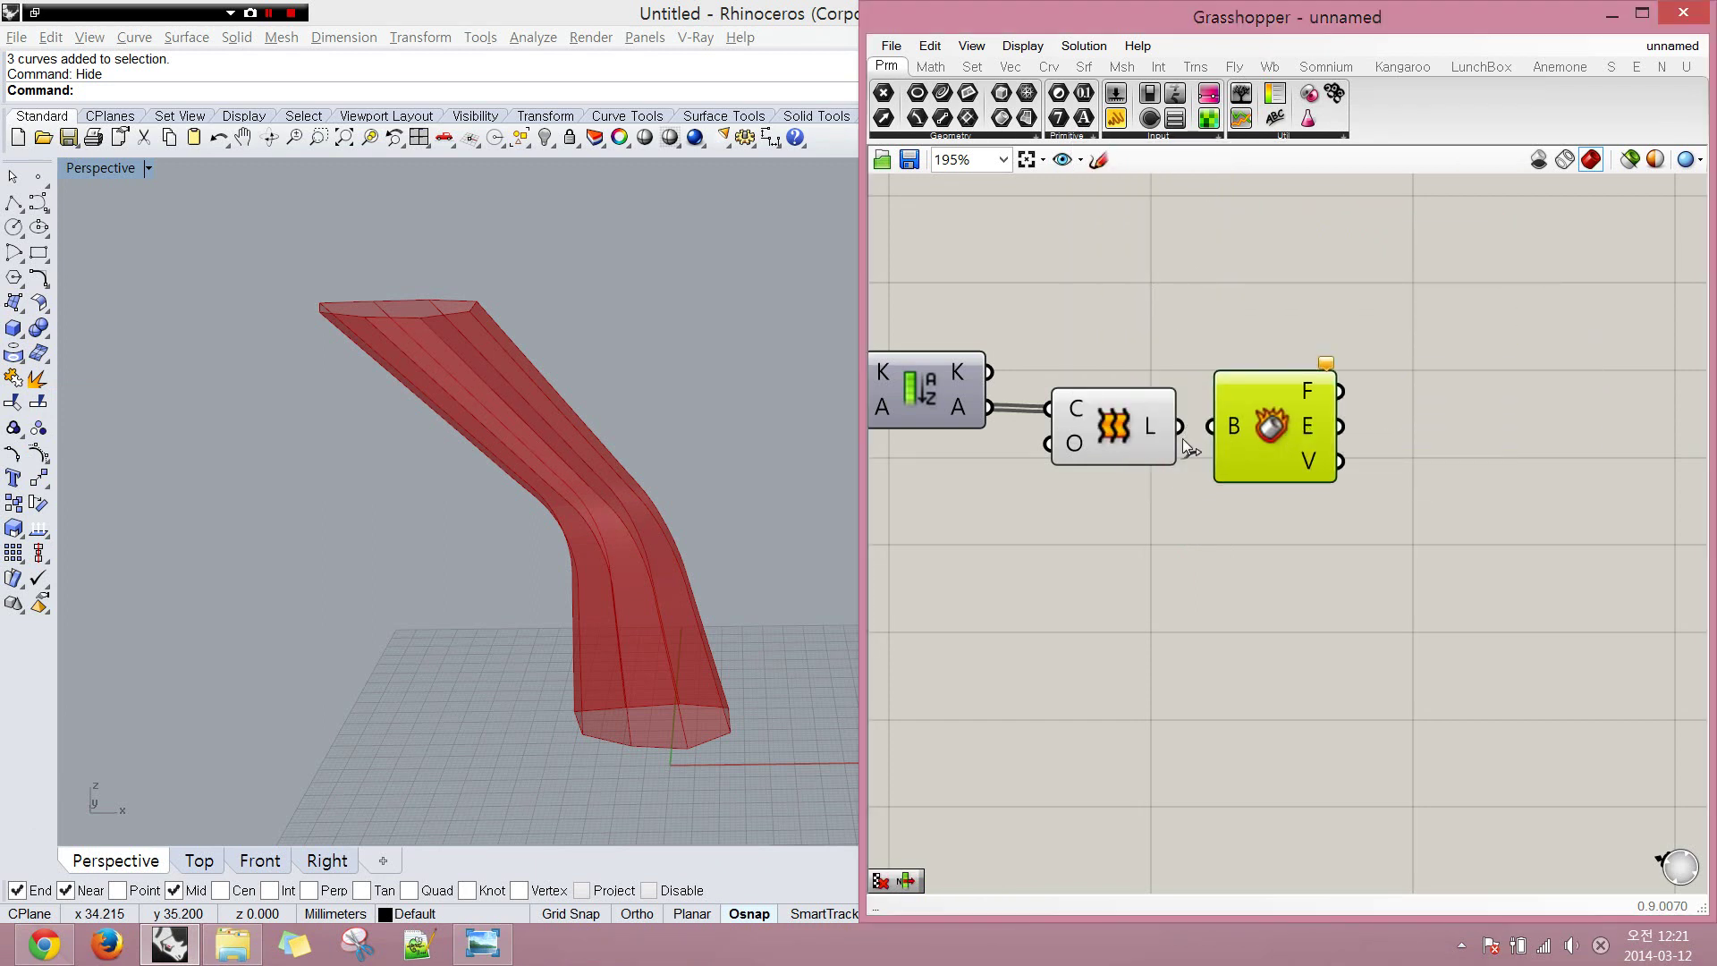
drag(1180, 435, 1219, 437)
- Turn off the preview of the Loft component
right_drag(1146, 501, 1107, 508)
click(1051, 409)
middle_click(1050, 408)
click(1253, 335)
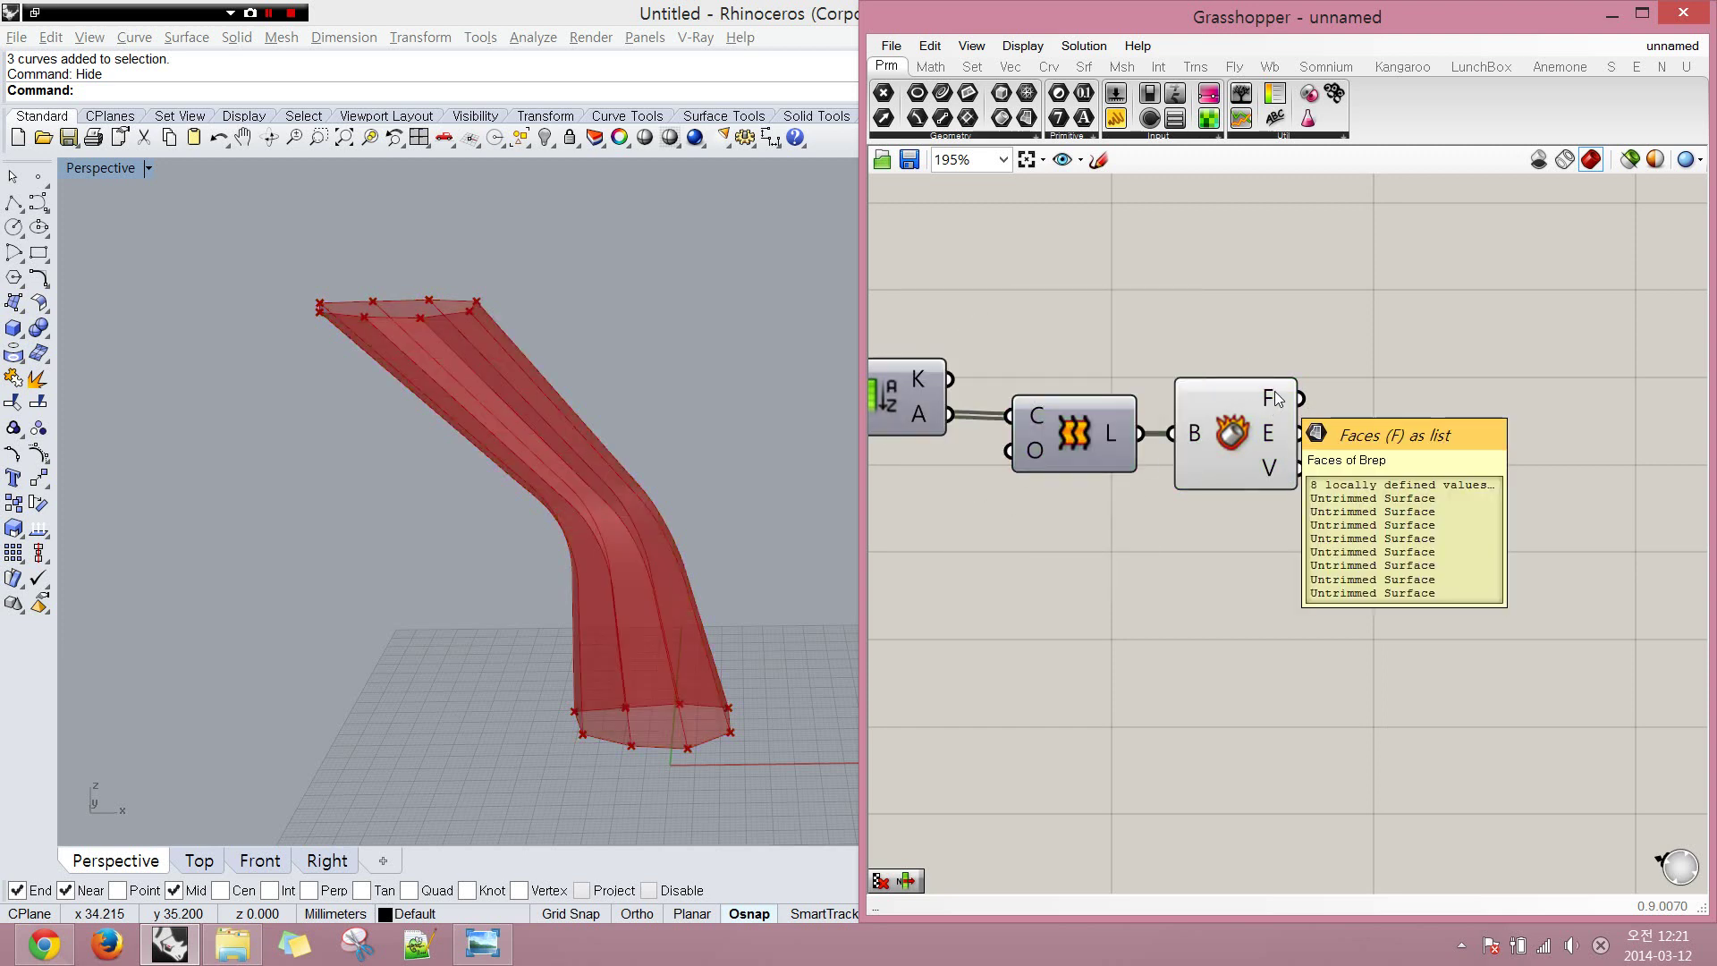
- Add a Cull Pattern component fed by Deconstruct Brep's faces, and turn off Deconstruct Brep's preview
double_click(1380, 529)
text(cull pattern)
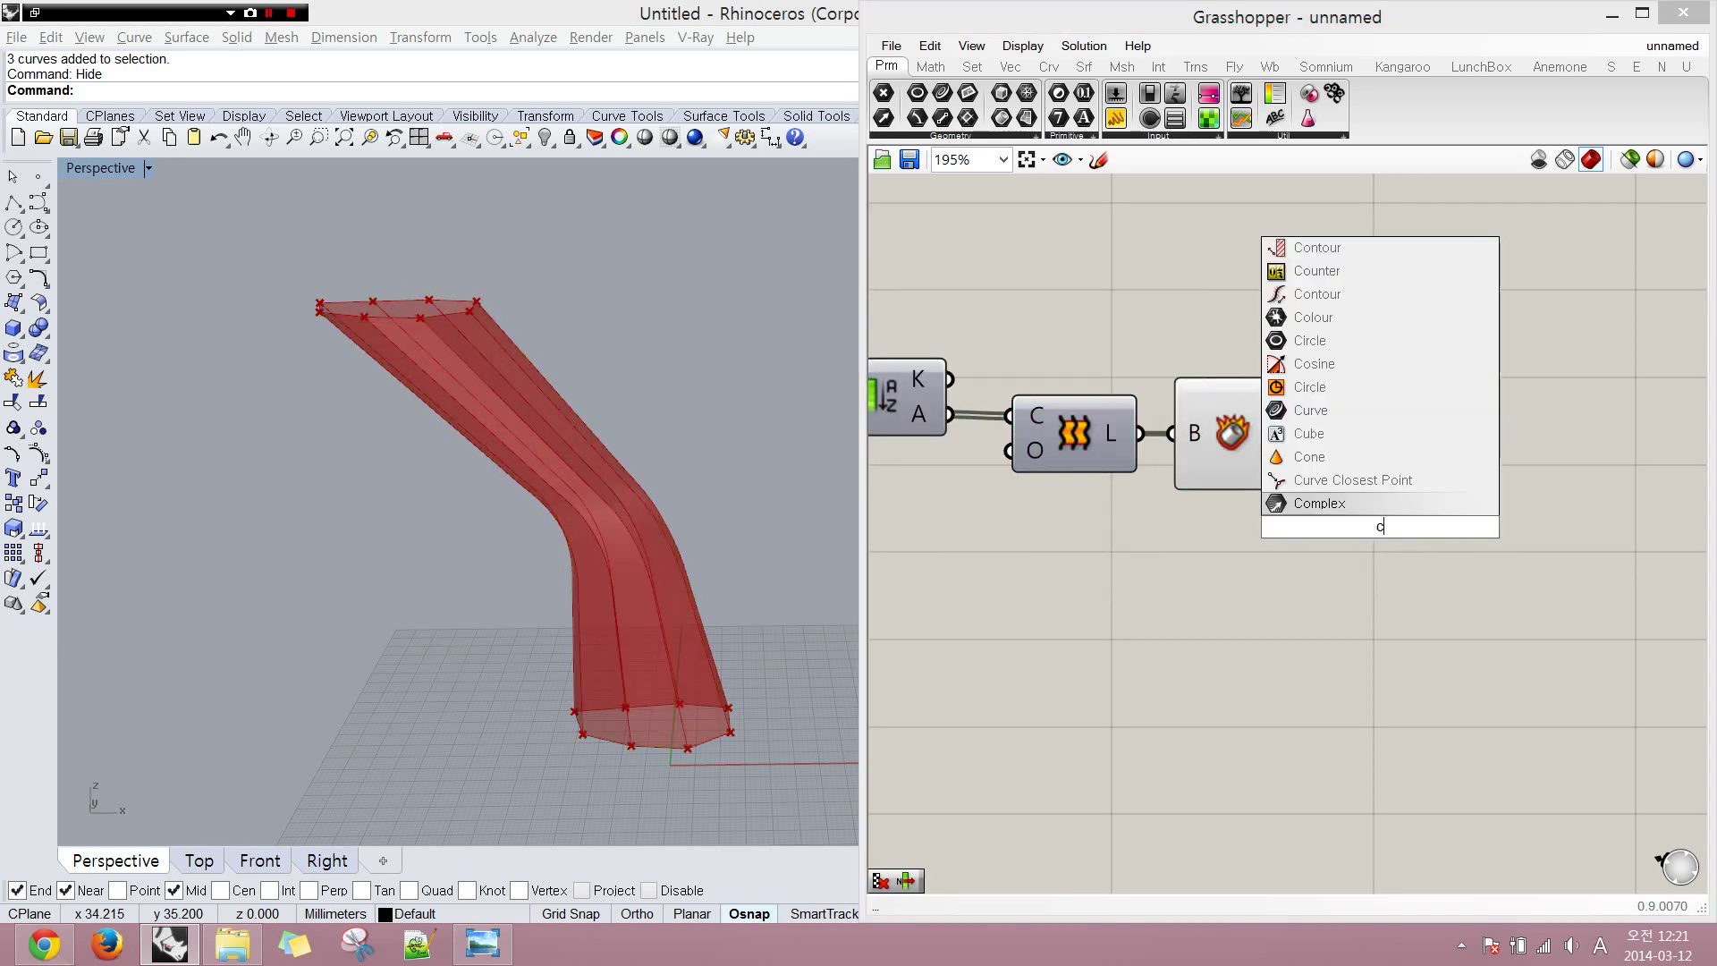
key(Return)
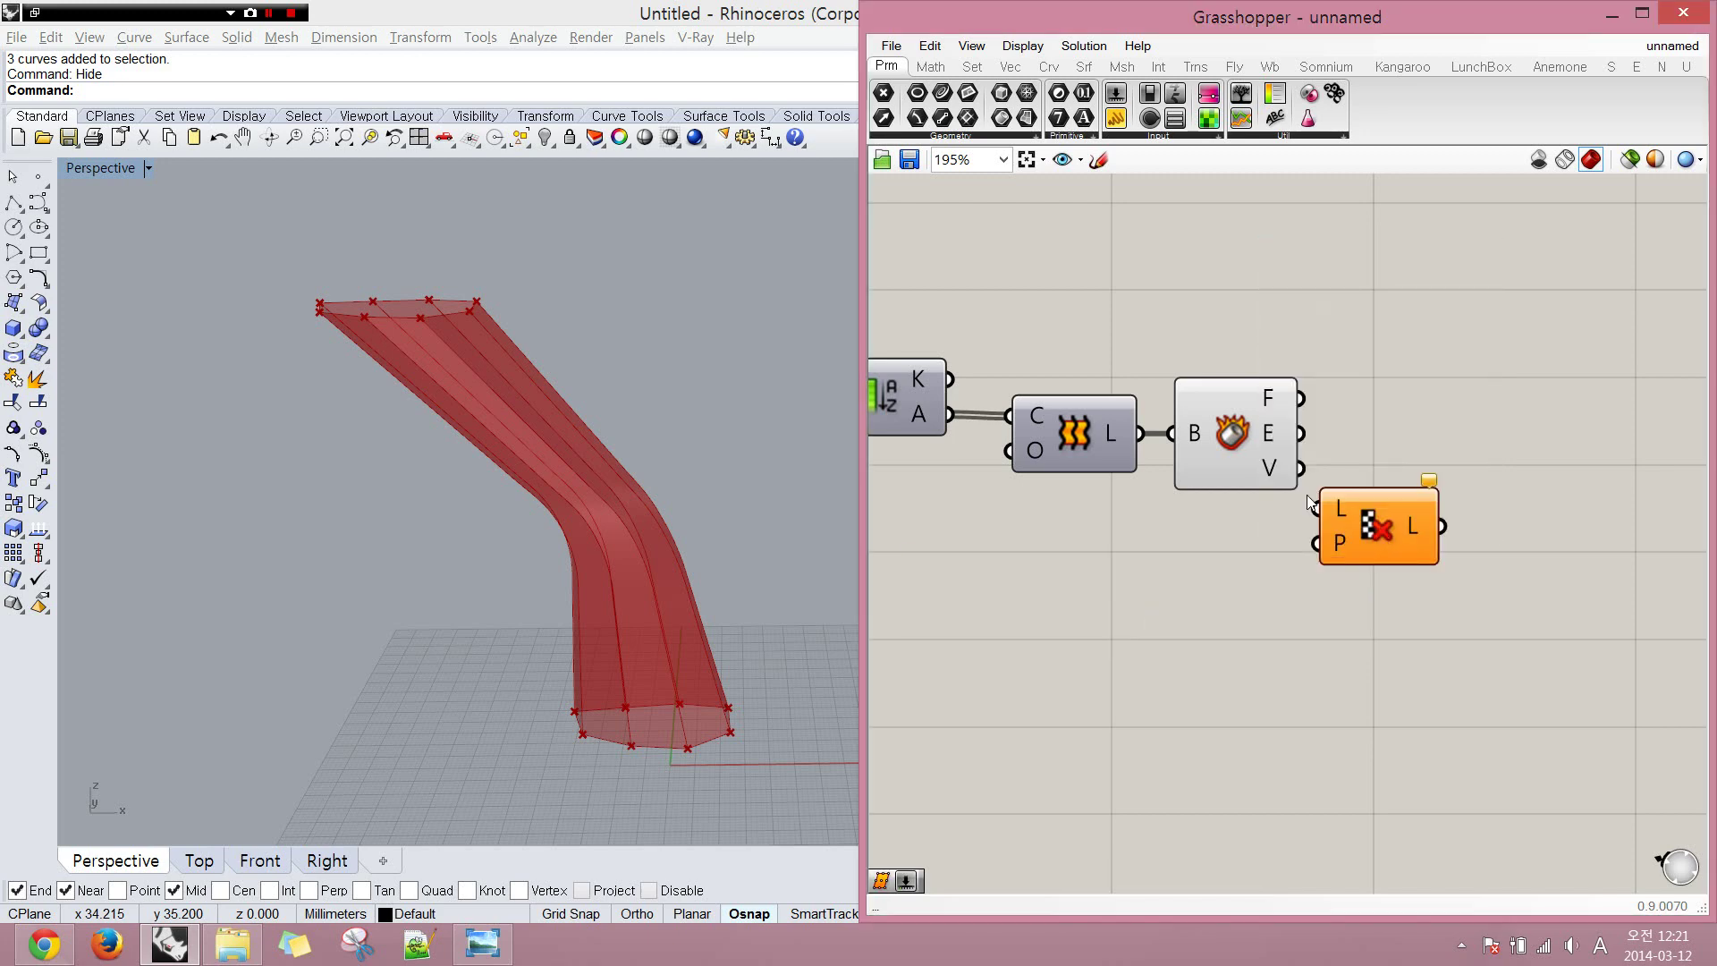
drag(1317, 508, 1302, 397)
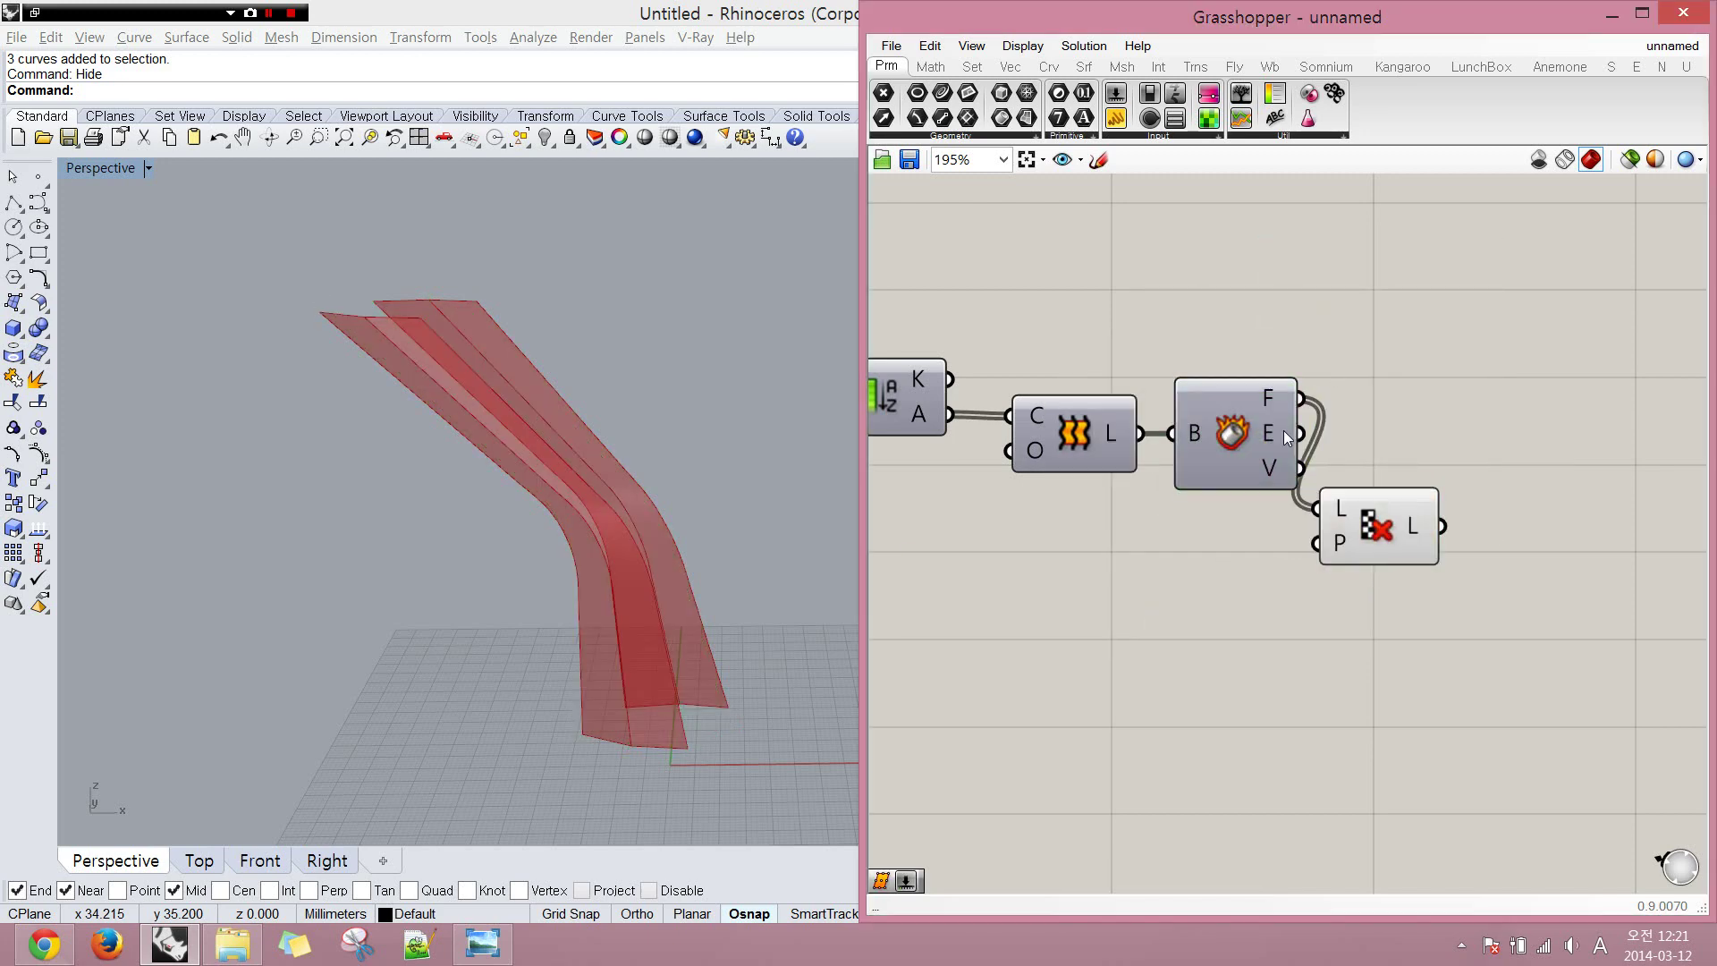
right_drag(705, 578, 705, 594)
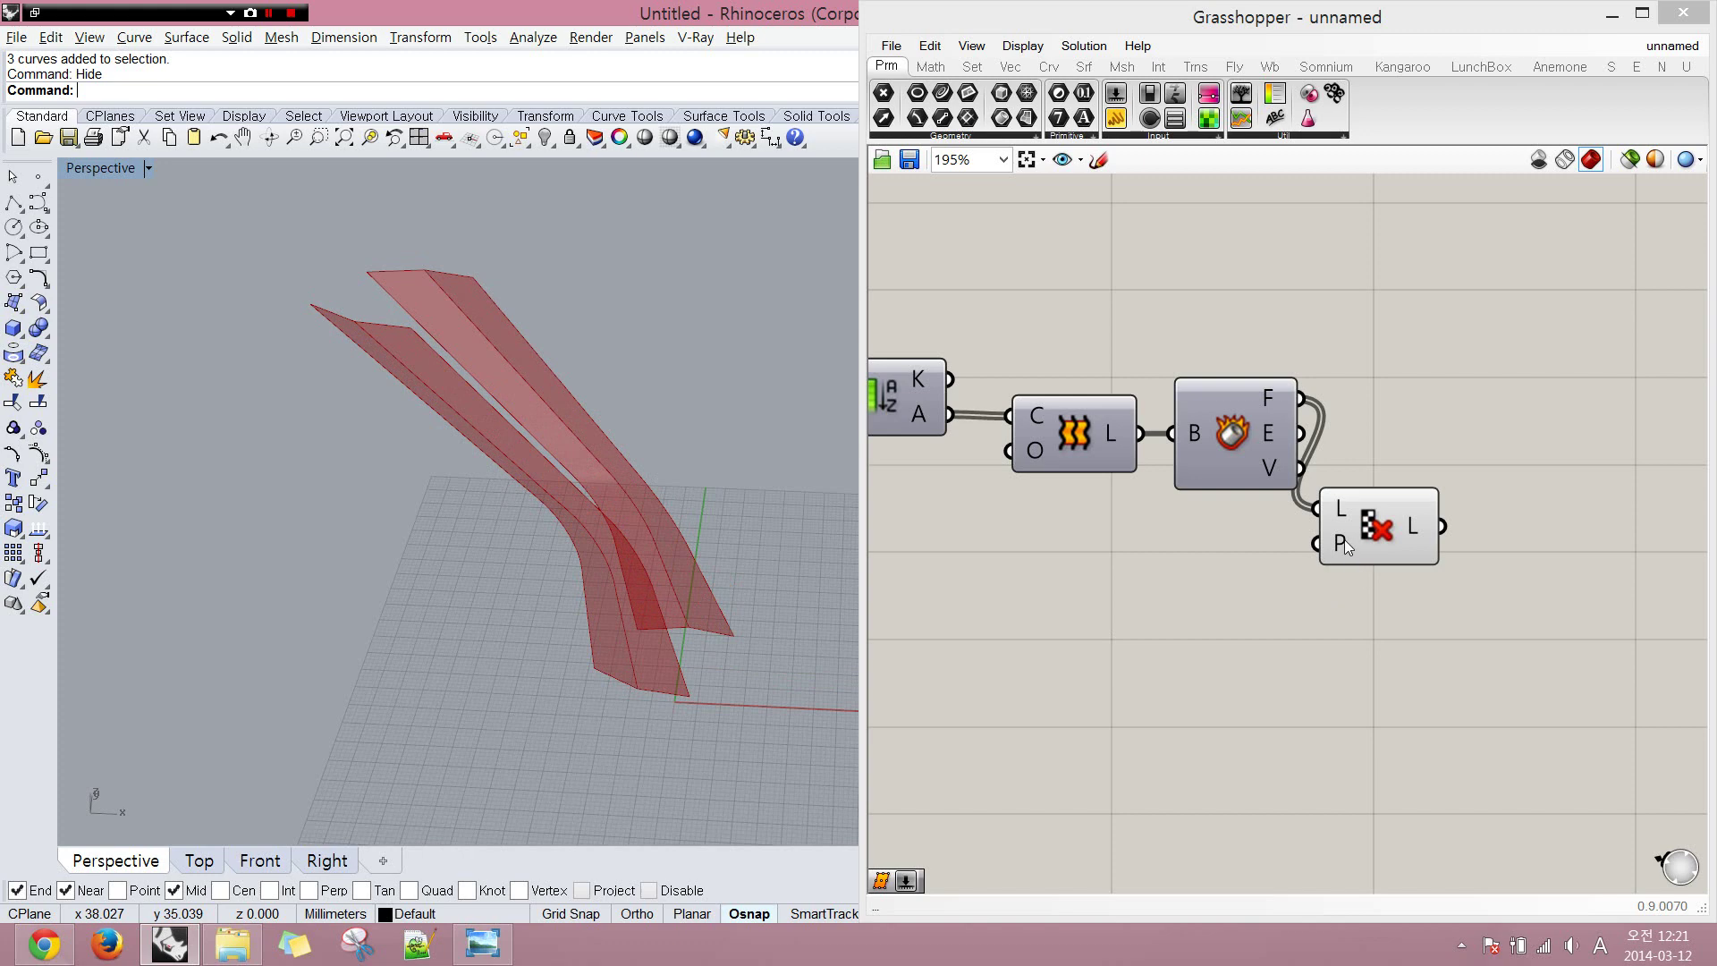
mouse_move(1344, 539)
drag(1344, 539, 1412, 512)
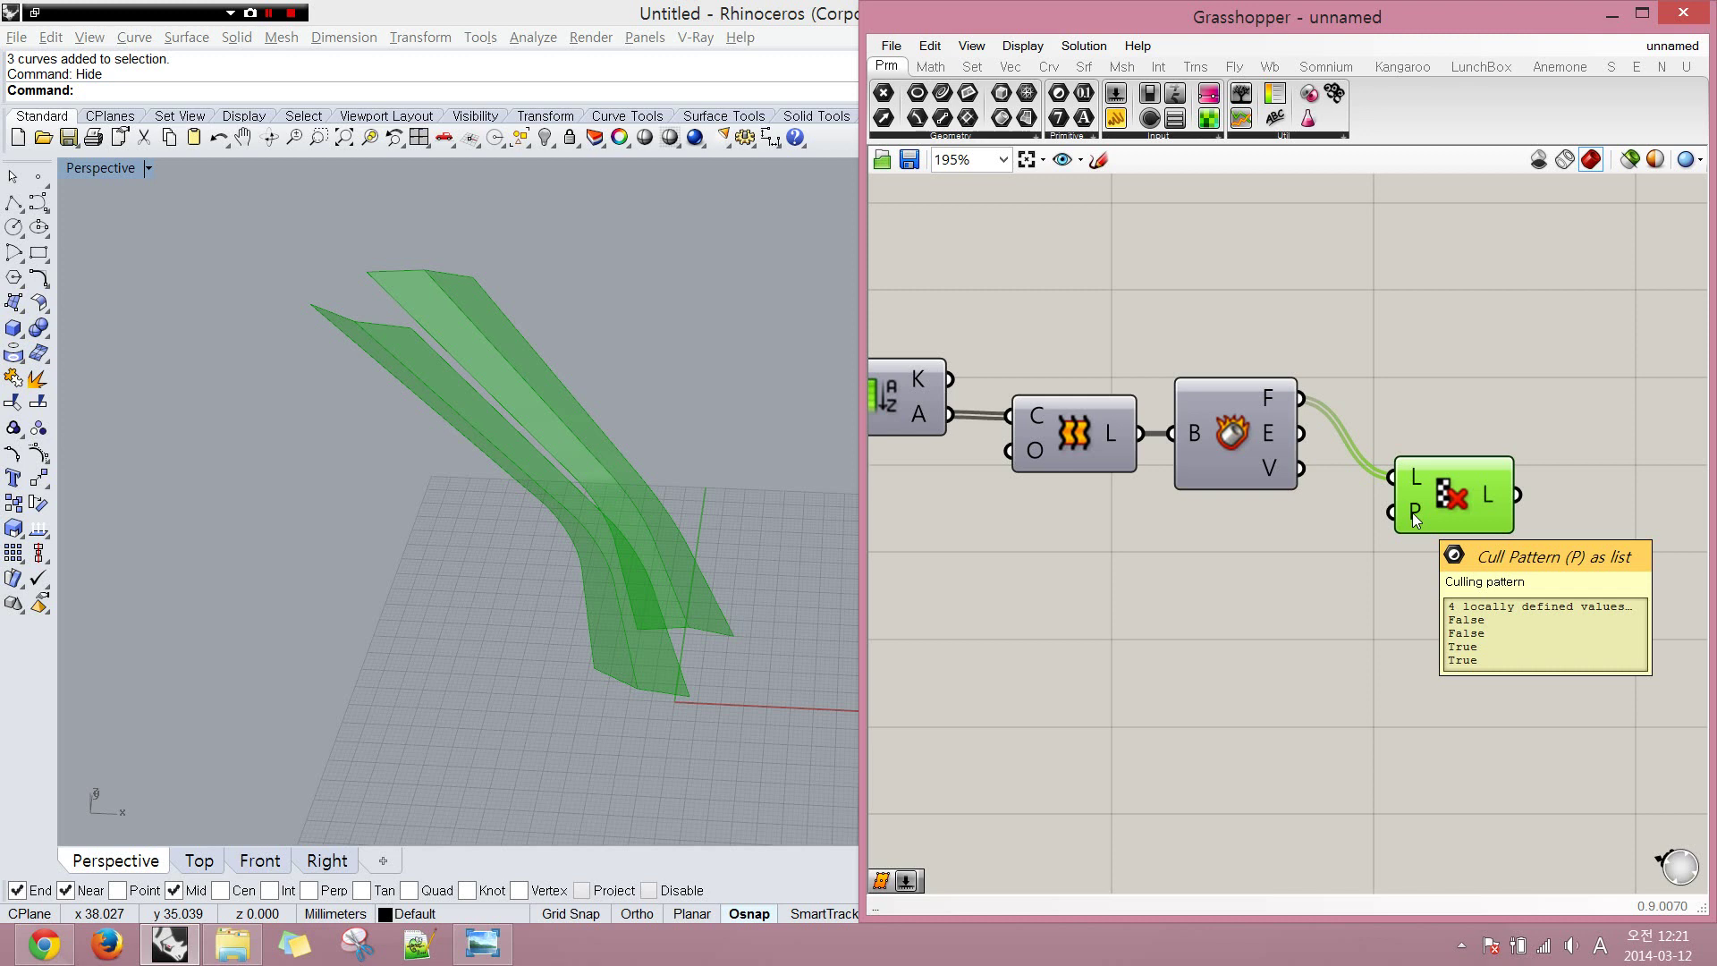
right_click(1413, 513)
click(1249, 571)
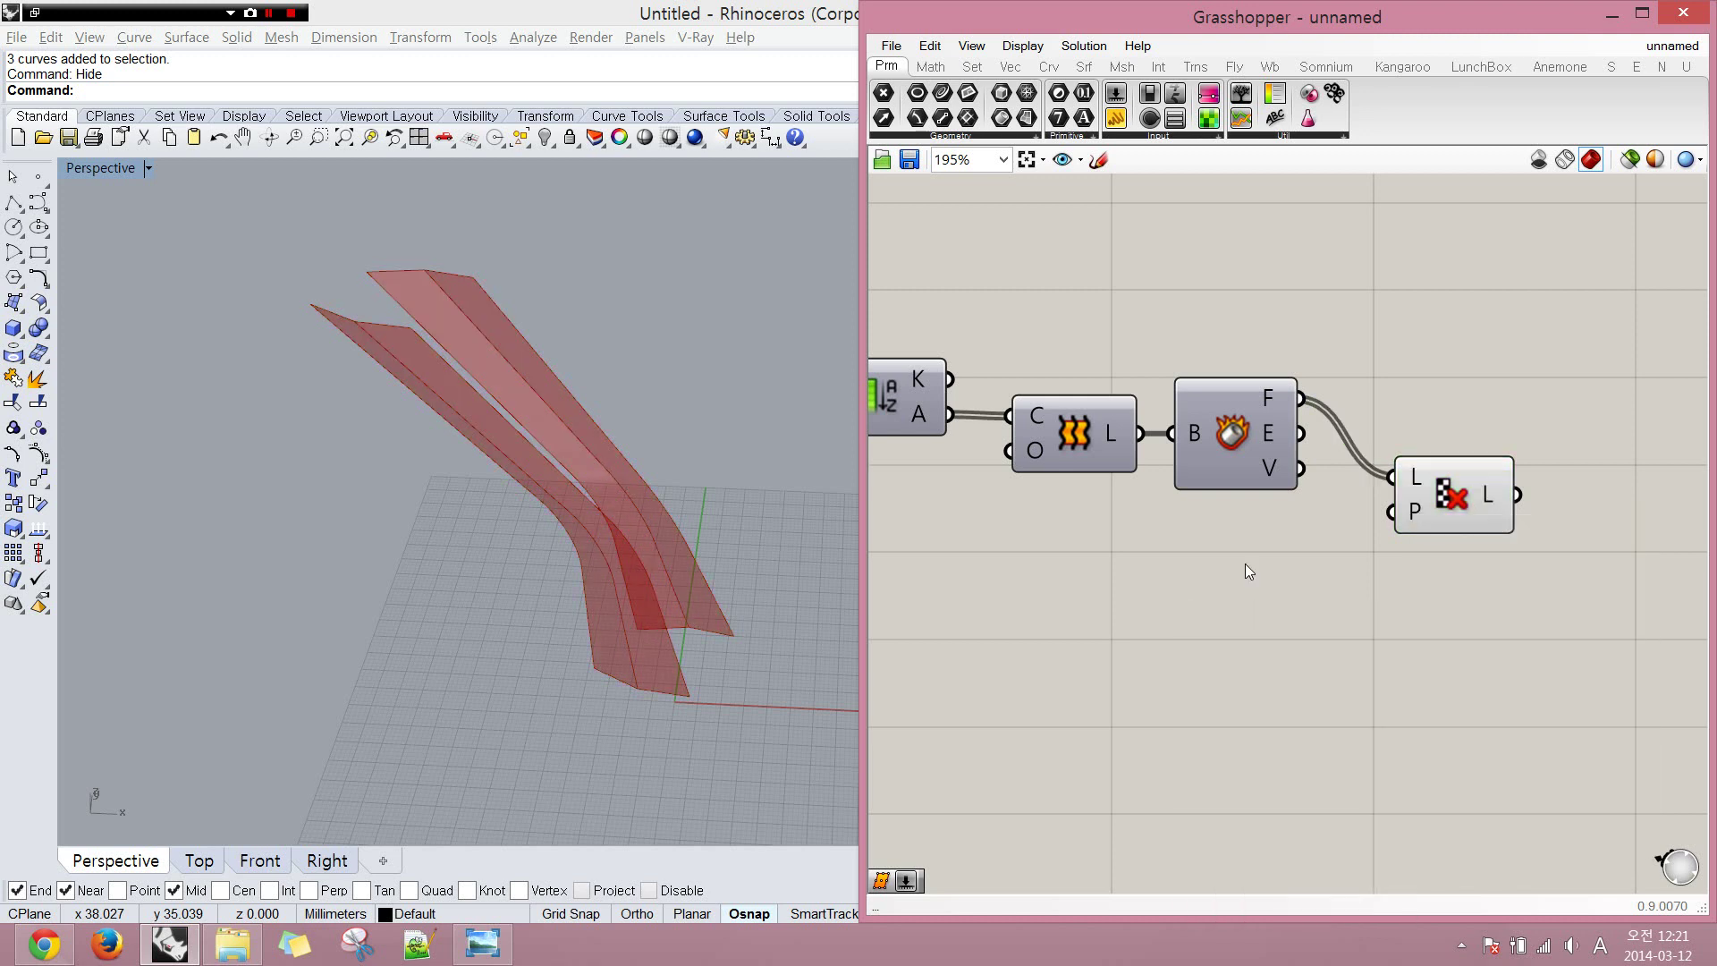
- Add a panel holding true and false as two separate list items
double_click(1249, 571)
text(")
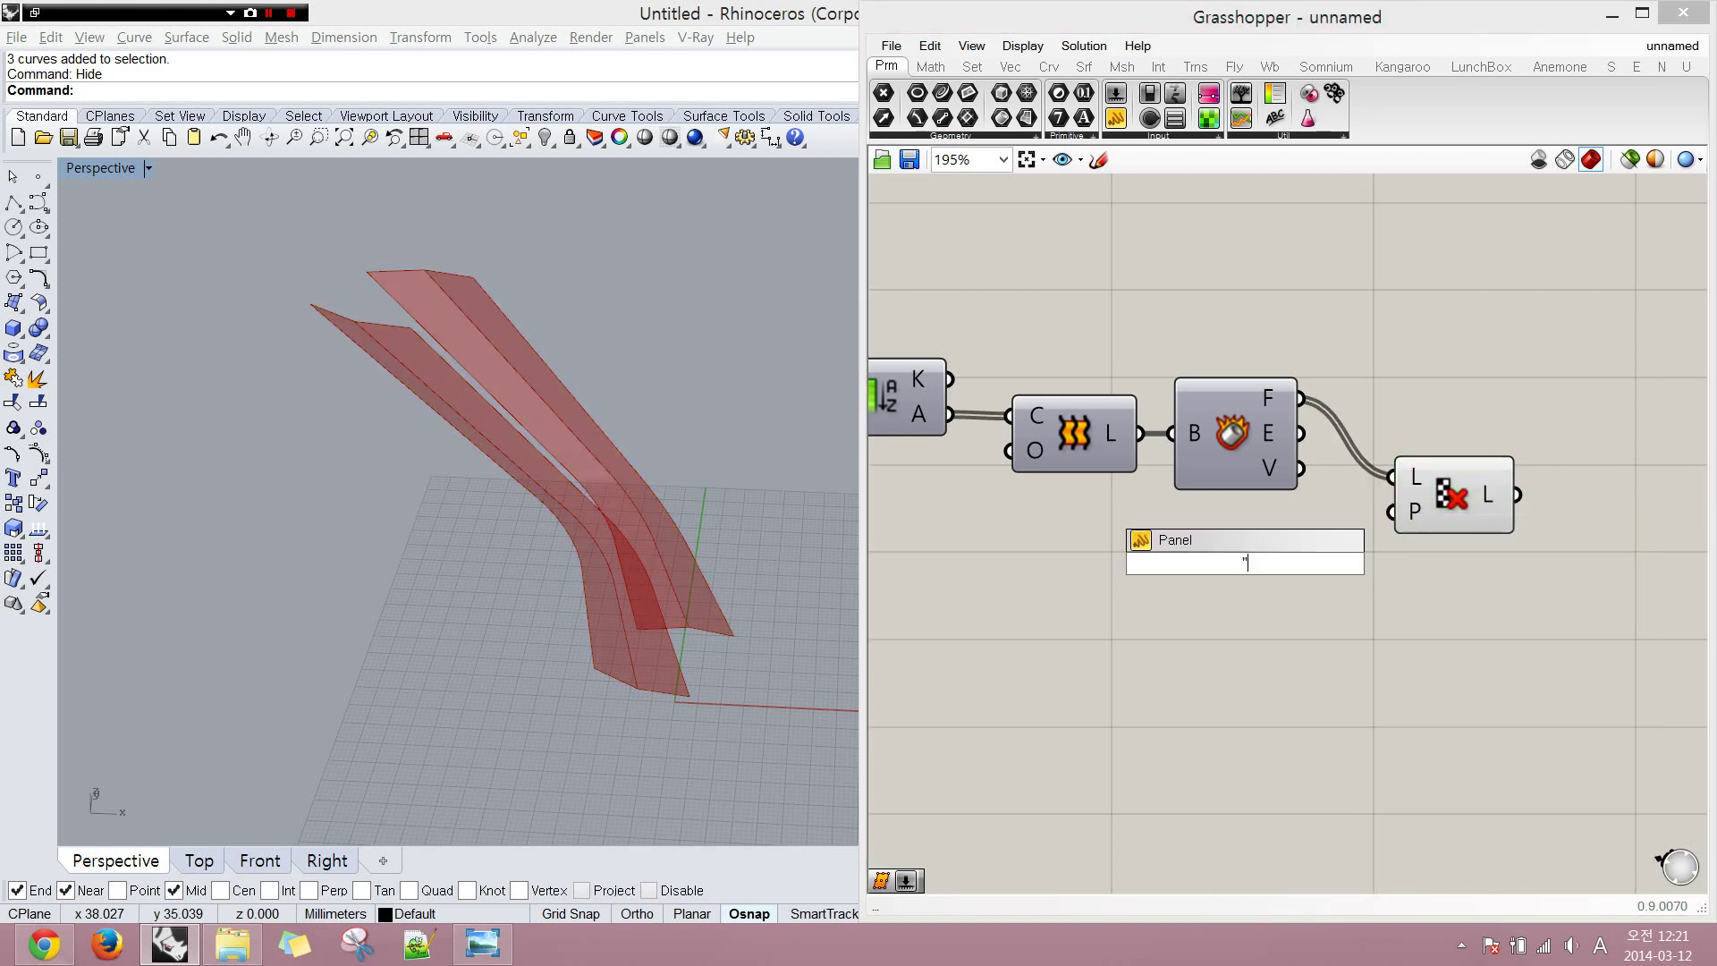
key(Return)
double_click(1279, 598)
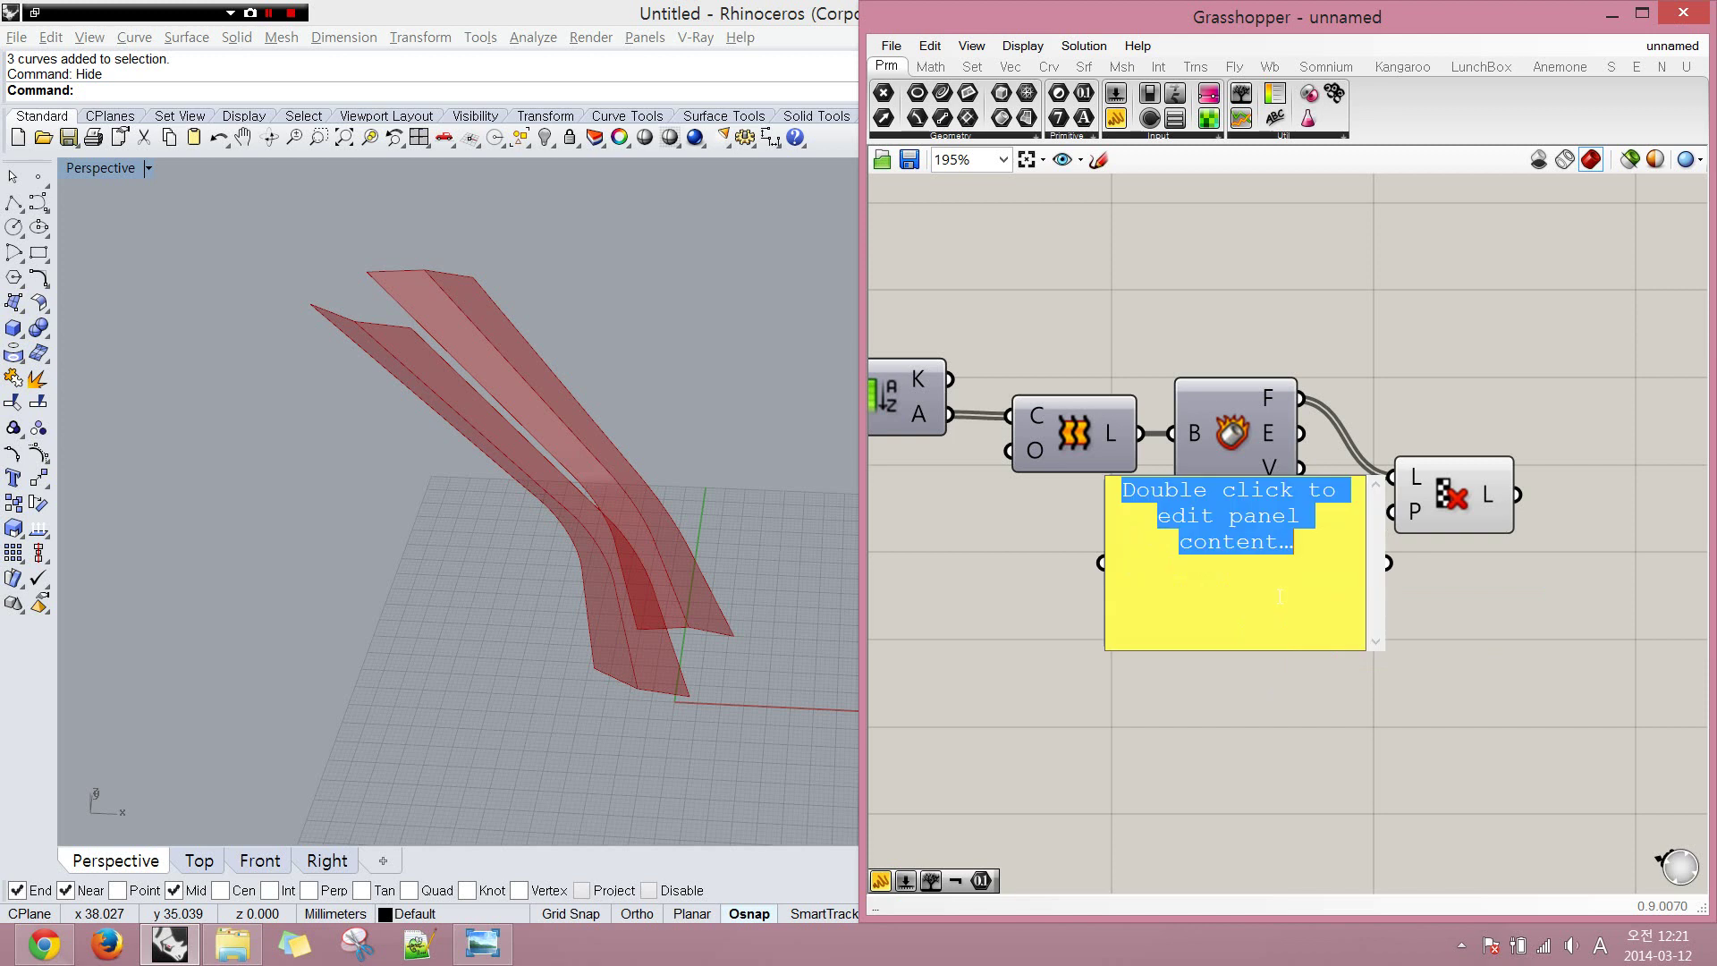
text(true)
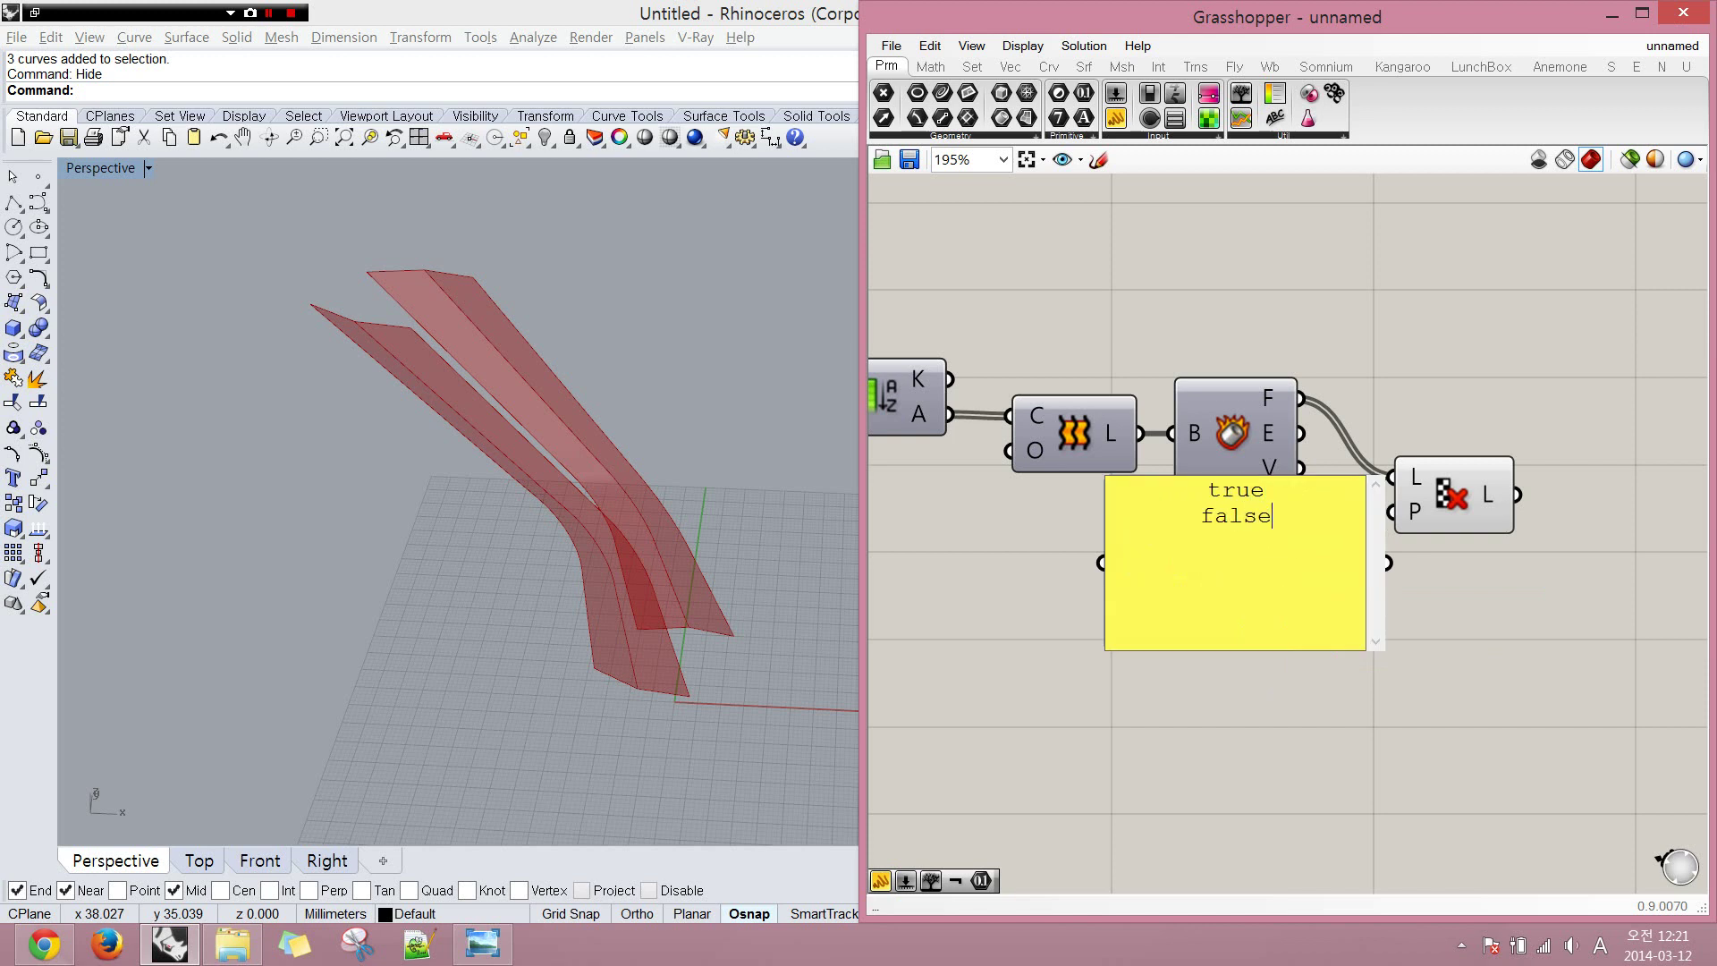
click(1300, 726)
right_click(1258, 597)
click(1324, 534)
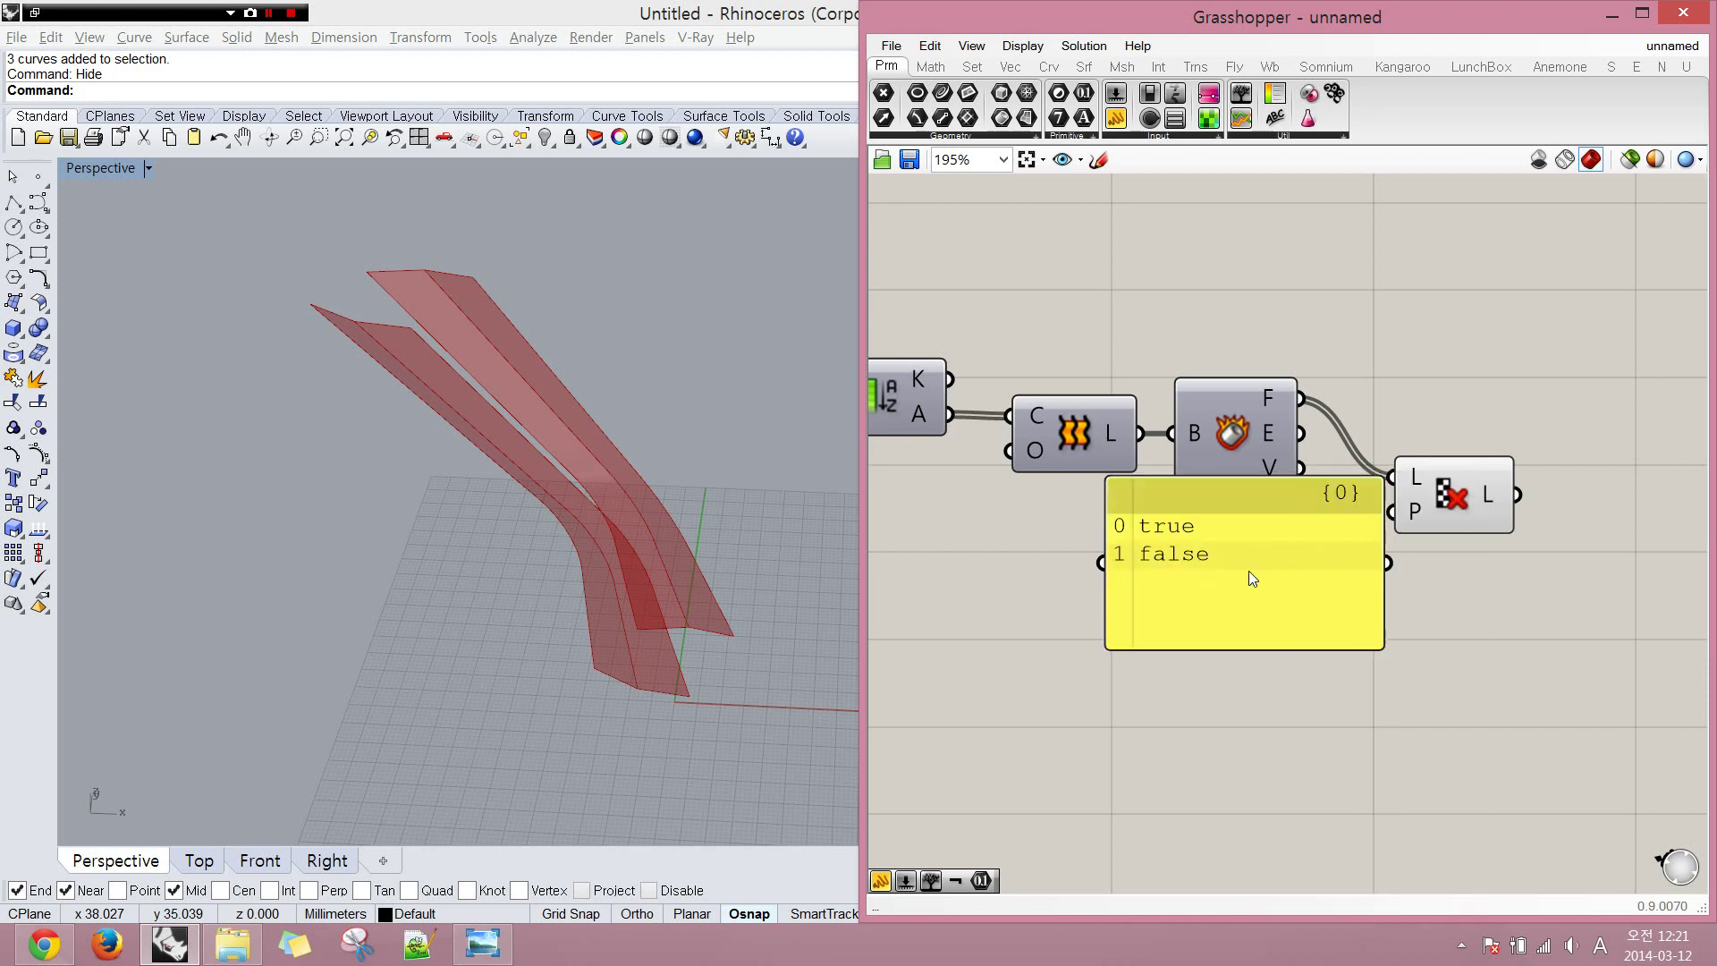
- Shrink the true/false panel and connect it to the Cull Pattern's P input
drag(1248, 570, 1206, 627)
drag(1333, 696, 1196, 648)
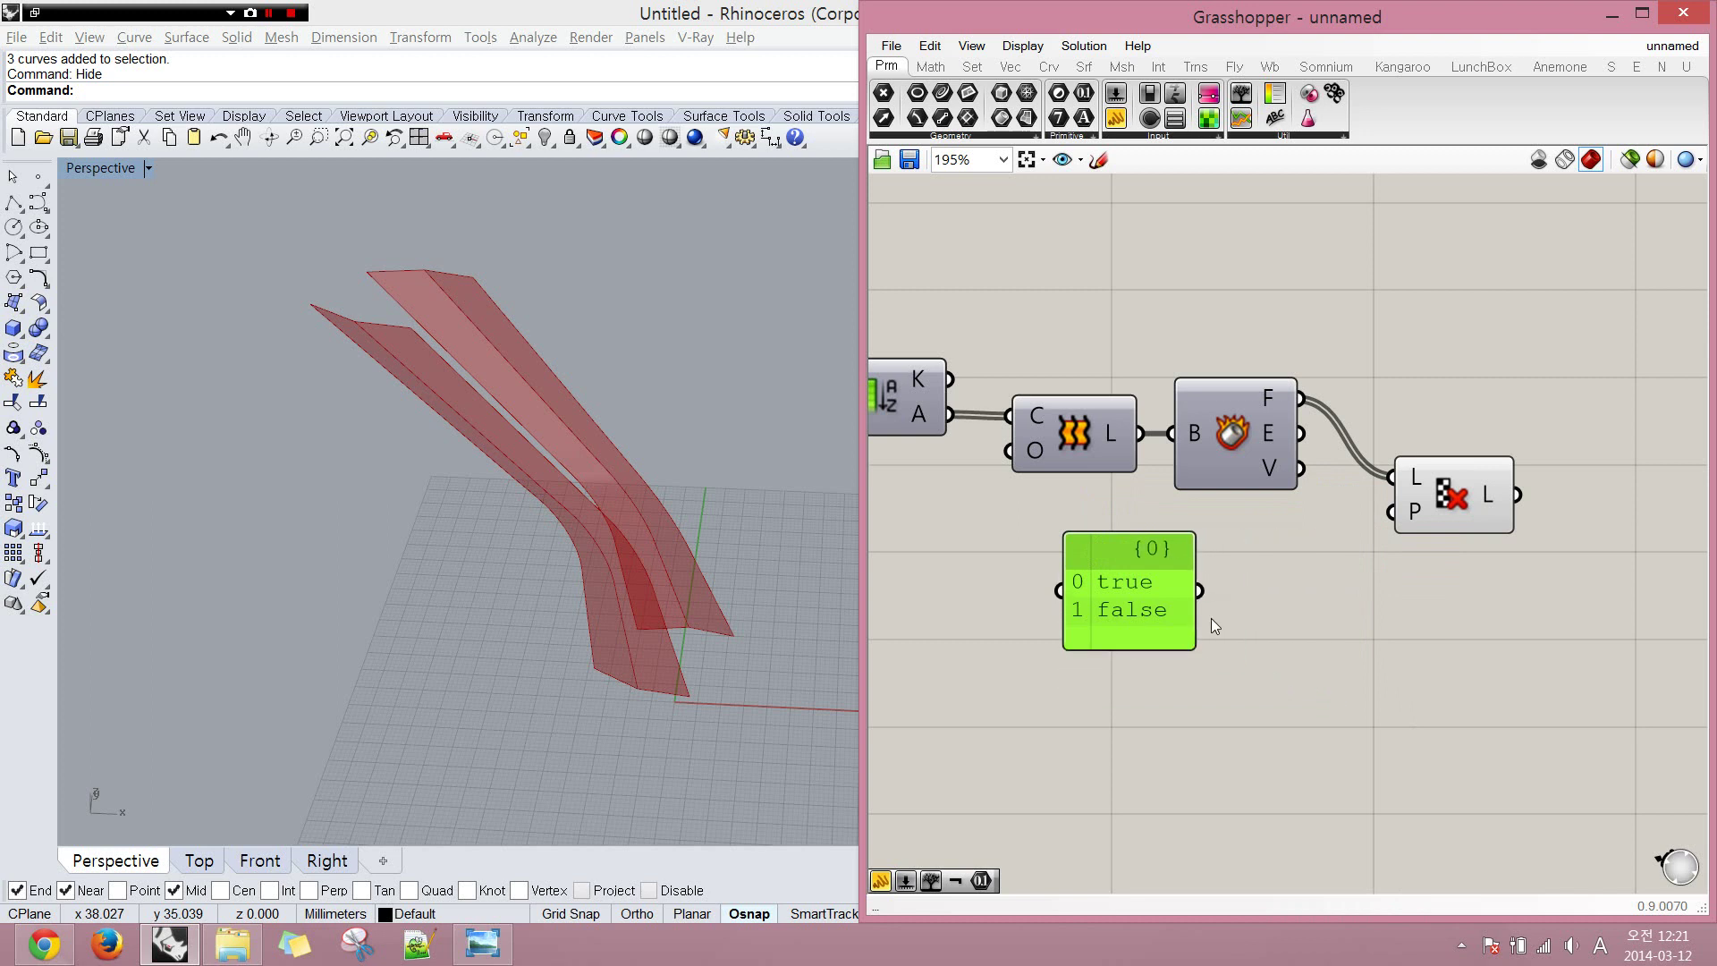
drag(1274, 590, 1264, 592)
drag(1141, 611, 1250, 608)
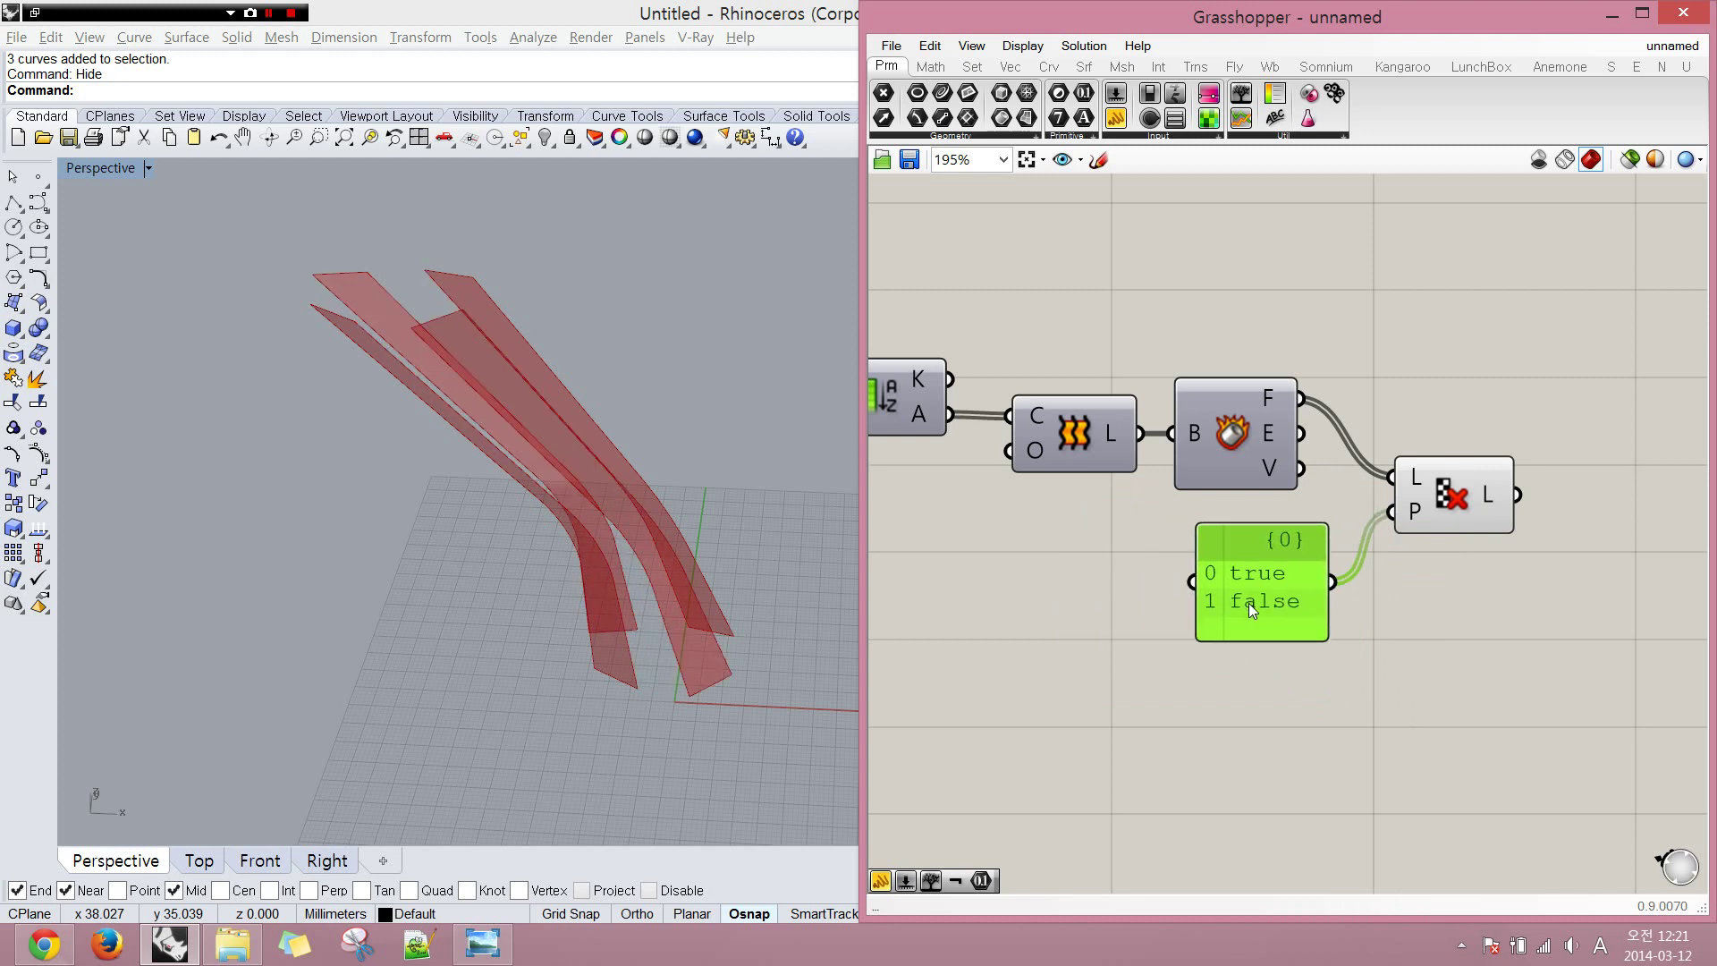
- Duplicate the Cull Pattern below with the same face and panel inputs, and invert the copy's P input
drag(1448, 501, 1472, 640)
drag(1291, 610, 1155, 627)
click(1316, 582)
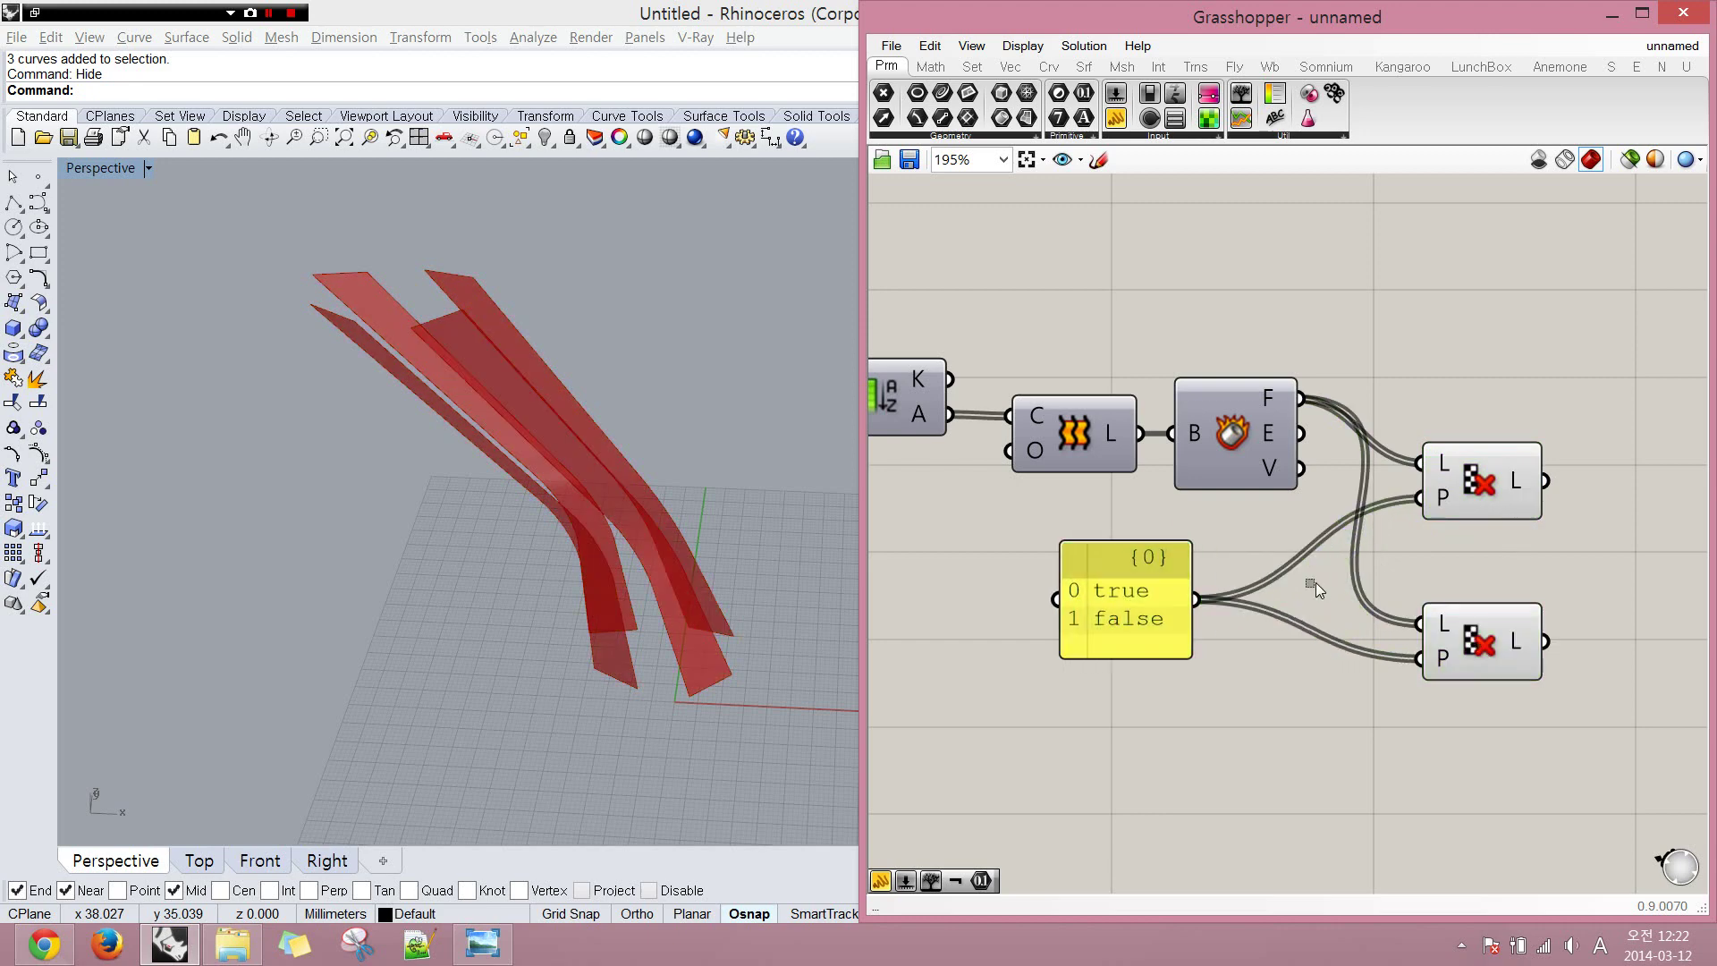
click(1463, 658)
right_click(1440, 662)
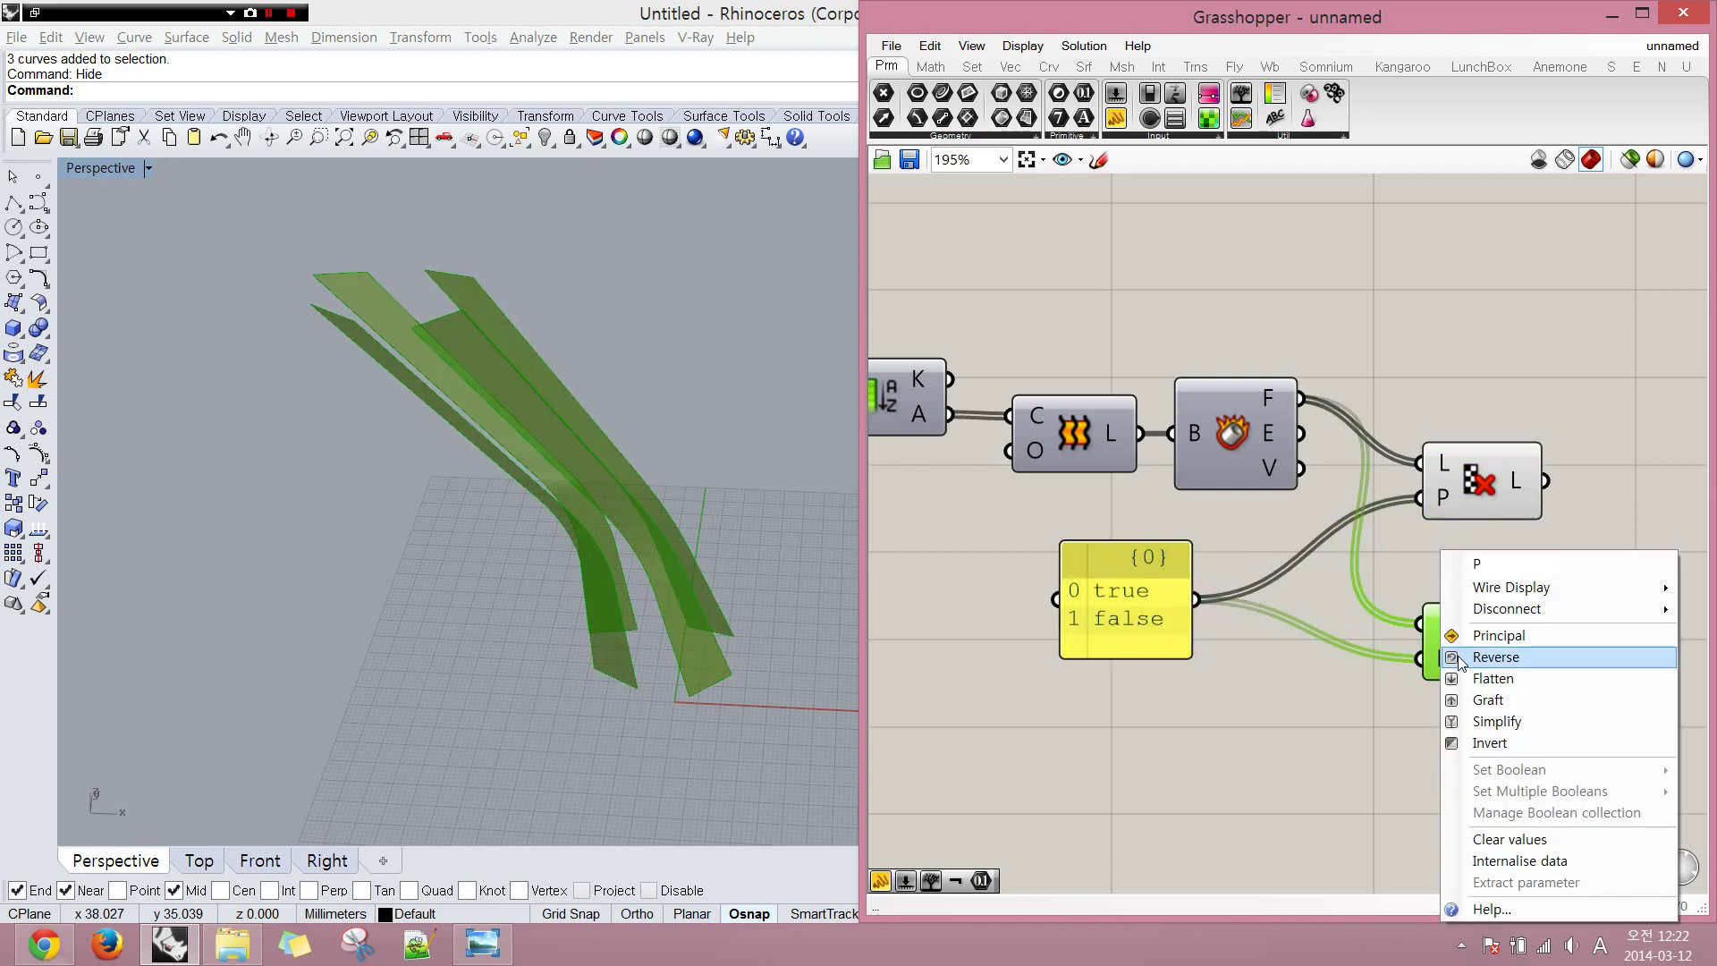
click(1501, 746)
right_drag(1396, 714, 1251, 702)
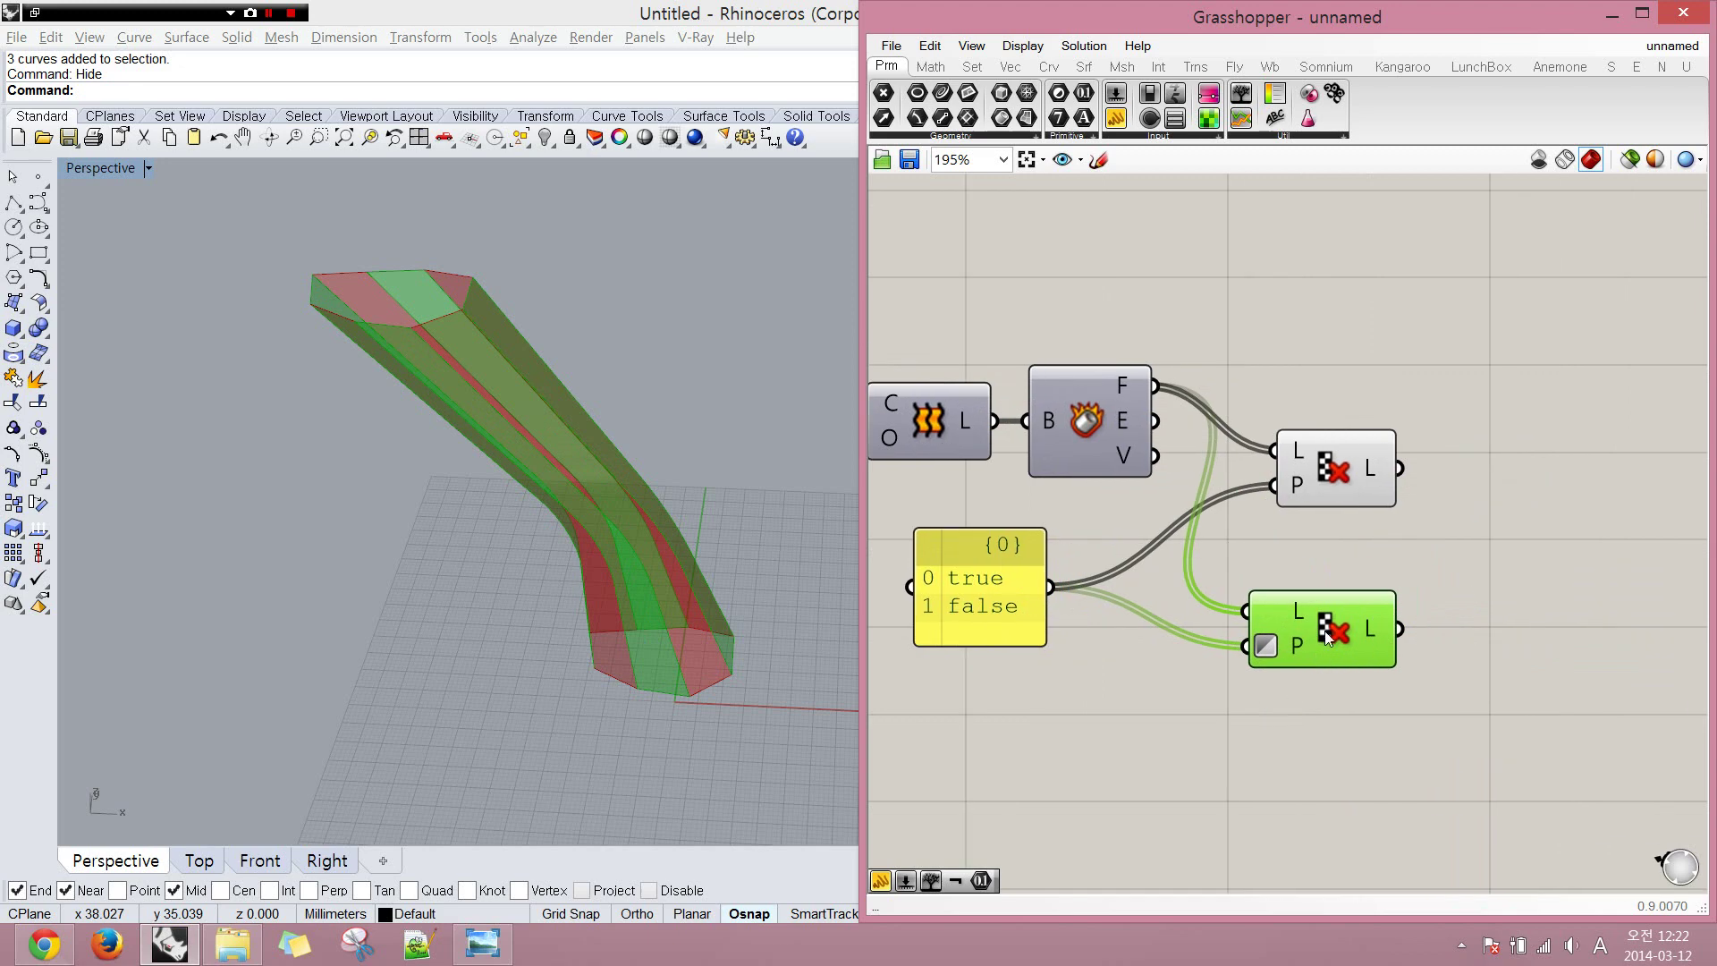
drag(1327, 593, 1343, 599)
click(1341, 572)
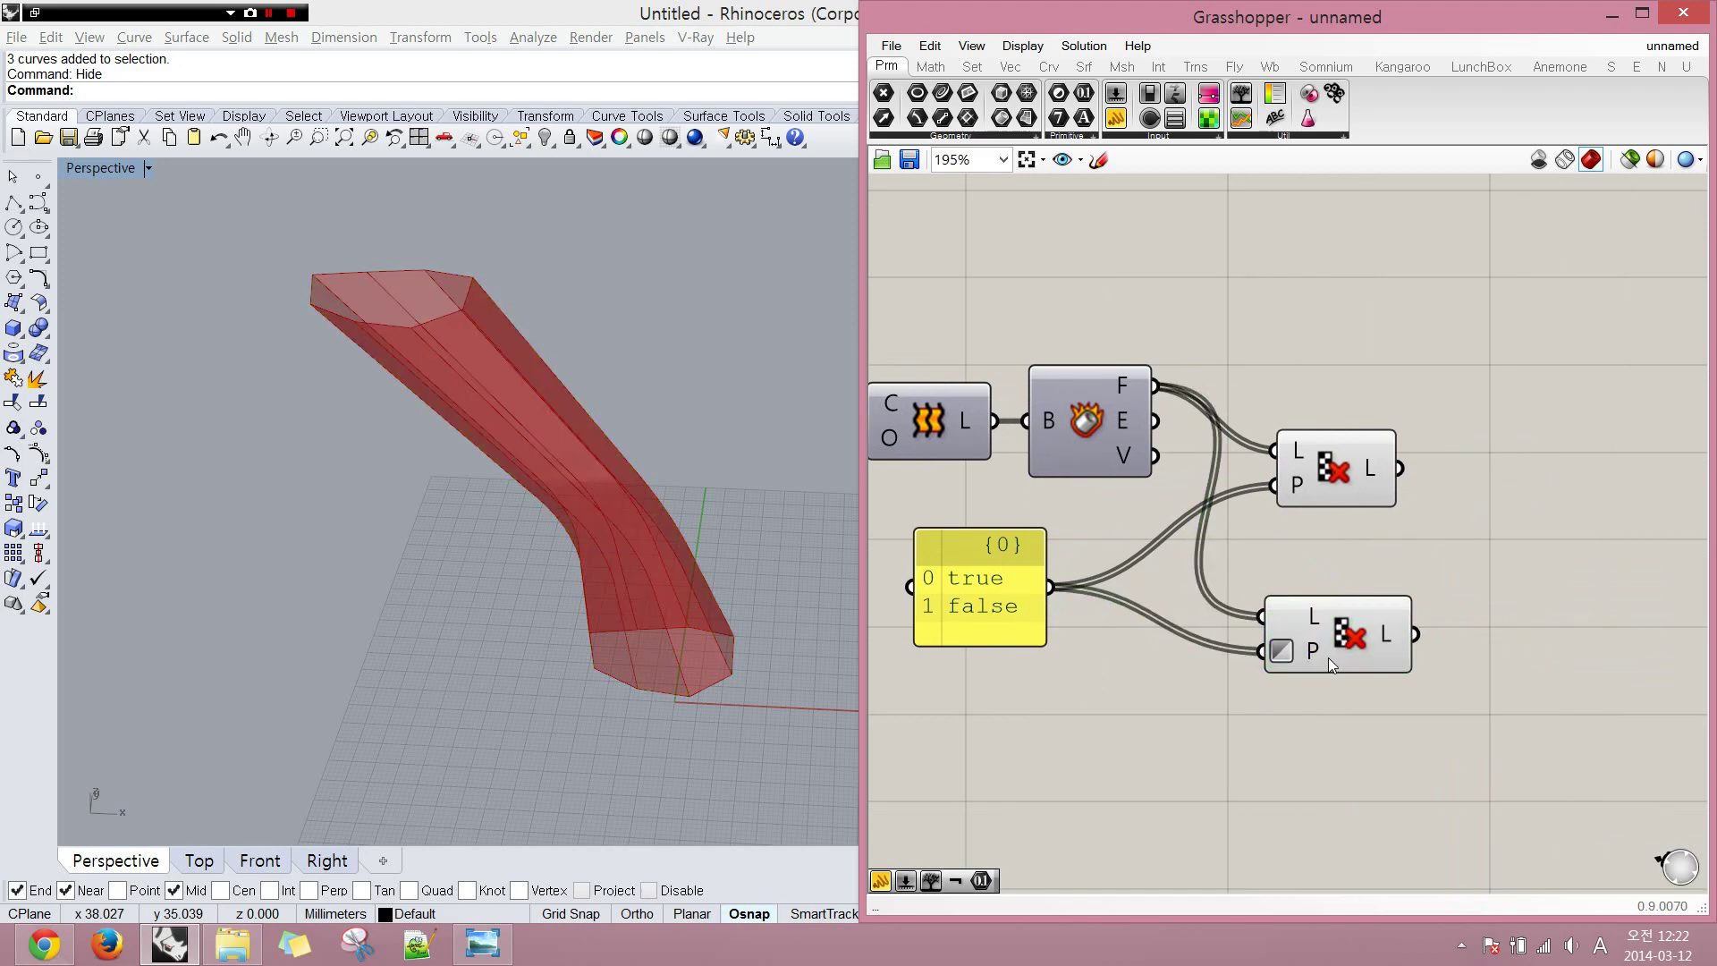
- Compare the alternating facade strips that each of the two Cull Pattern components selects
click(1330, 478)
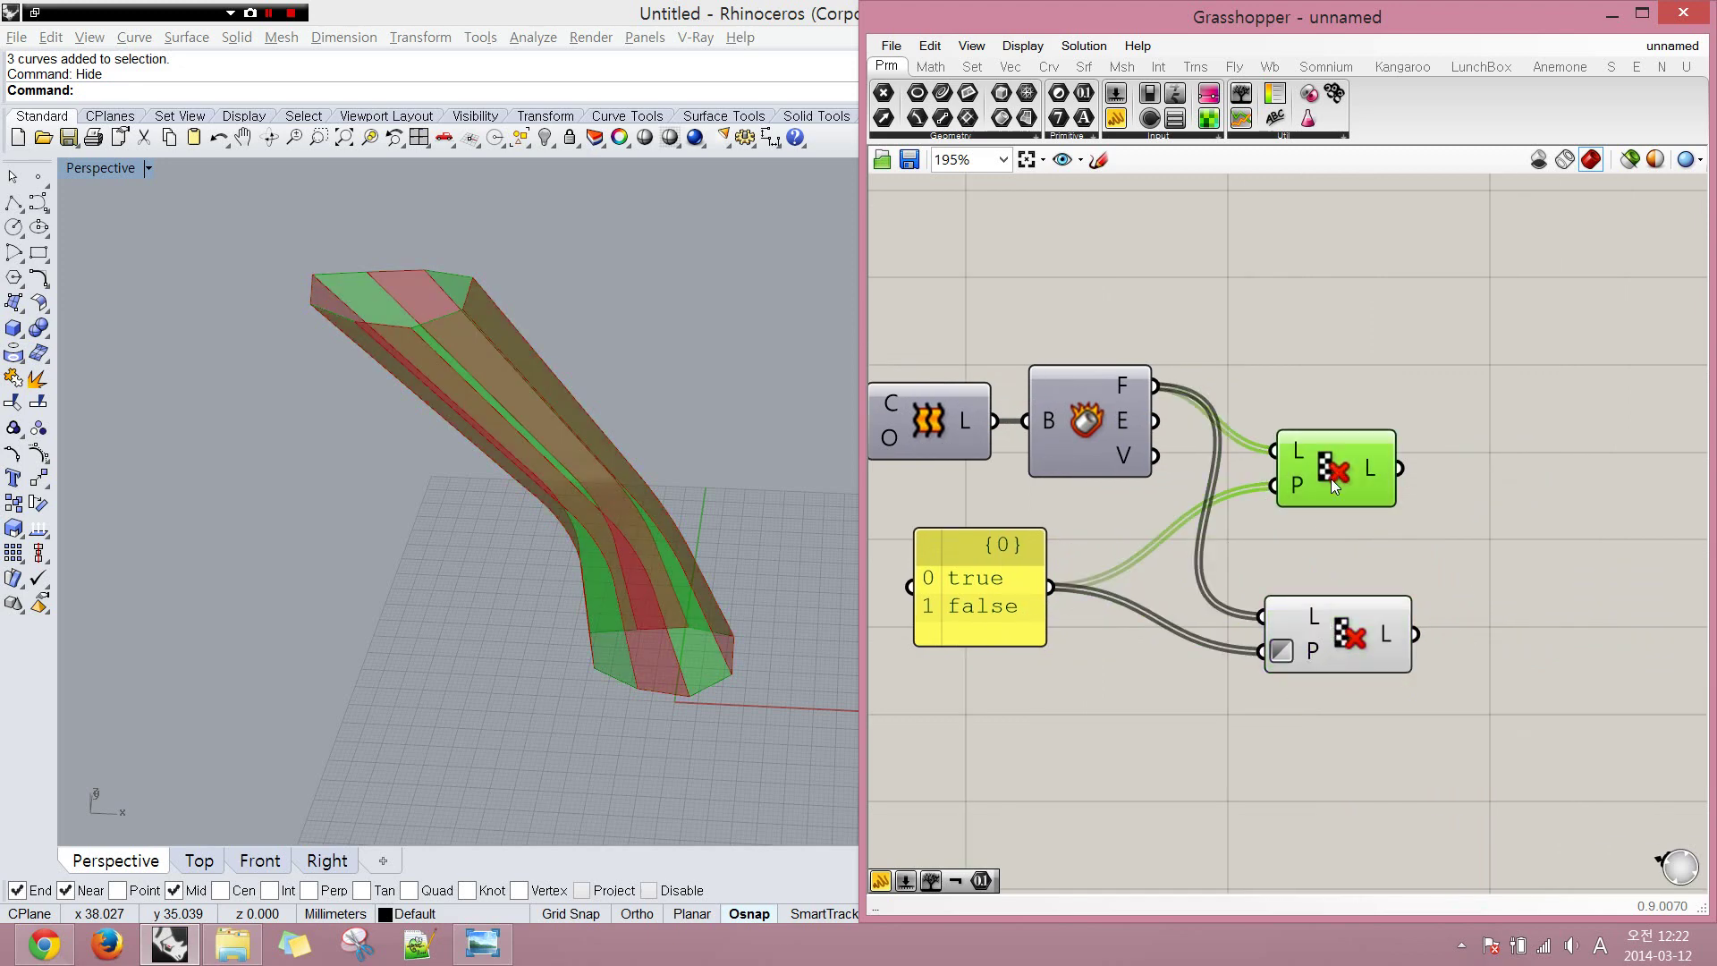
click(1356, 640)
click(1337, 472)
click(1341, 603)
click(1335, 465)
click(1330, 610)
click(1320, 471)
click(1323, 535)
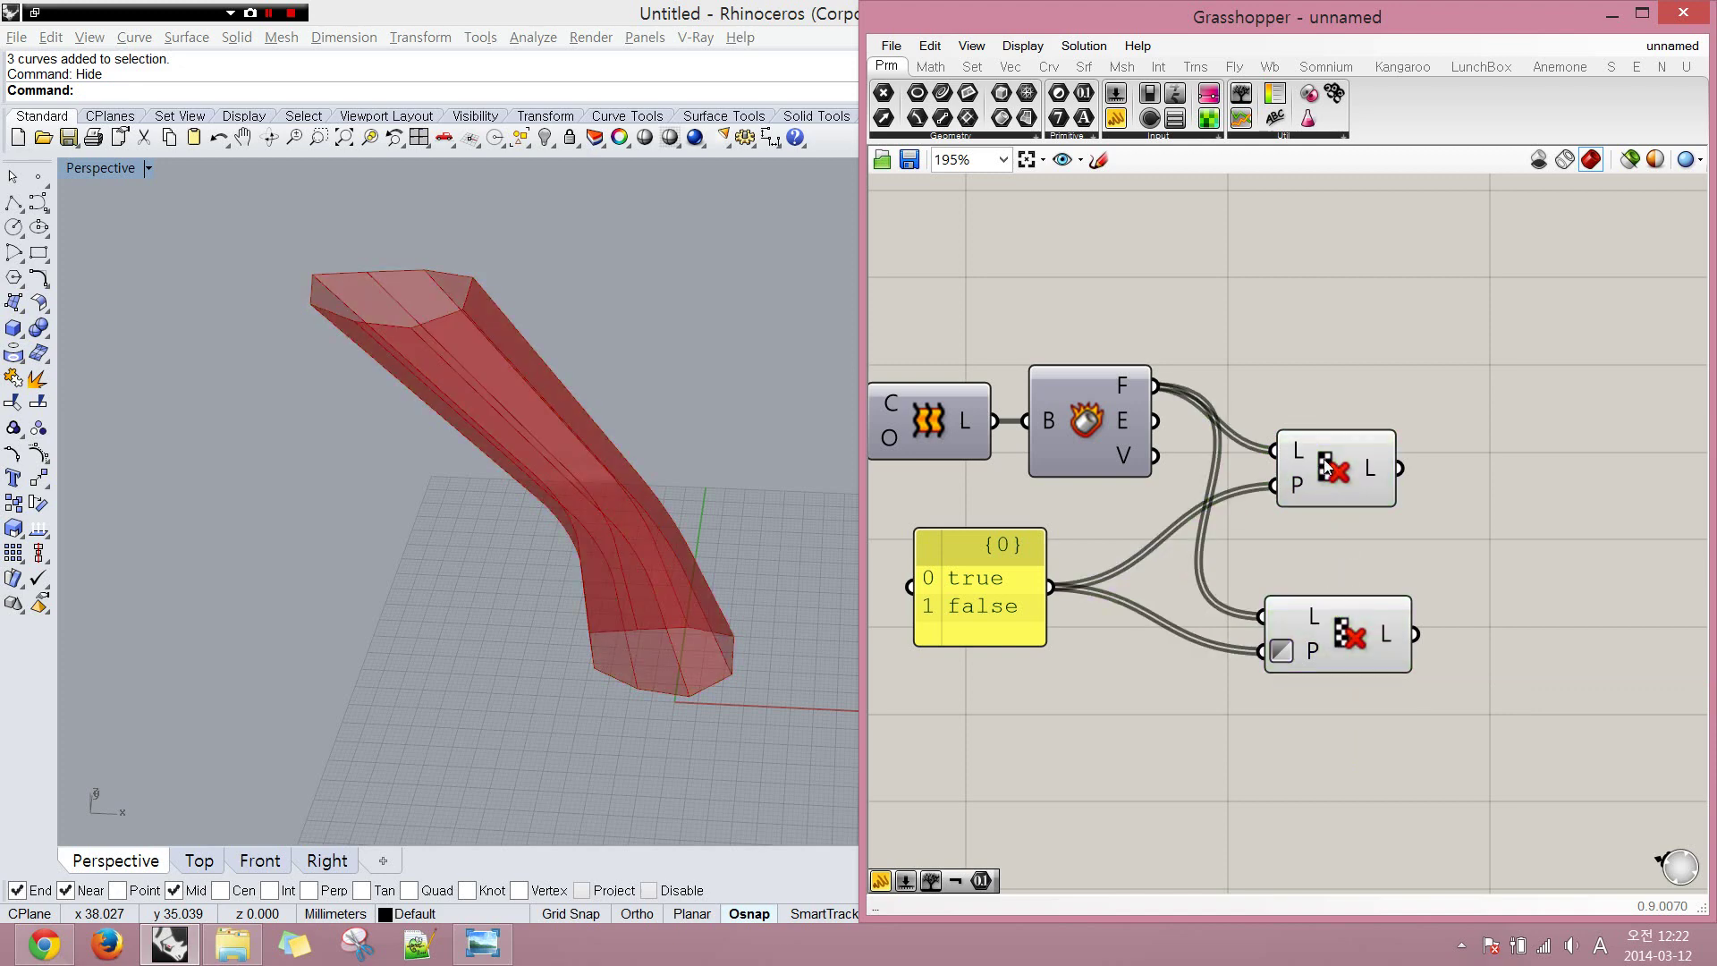
click(1329, 454)
click(1347, 615)
click(1326, 537)
- Examine the faceted tower's strips from several angles alongside the cull components
right_drag(653, 677, 672, 641)
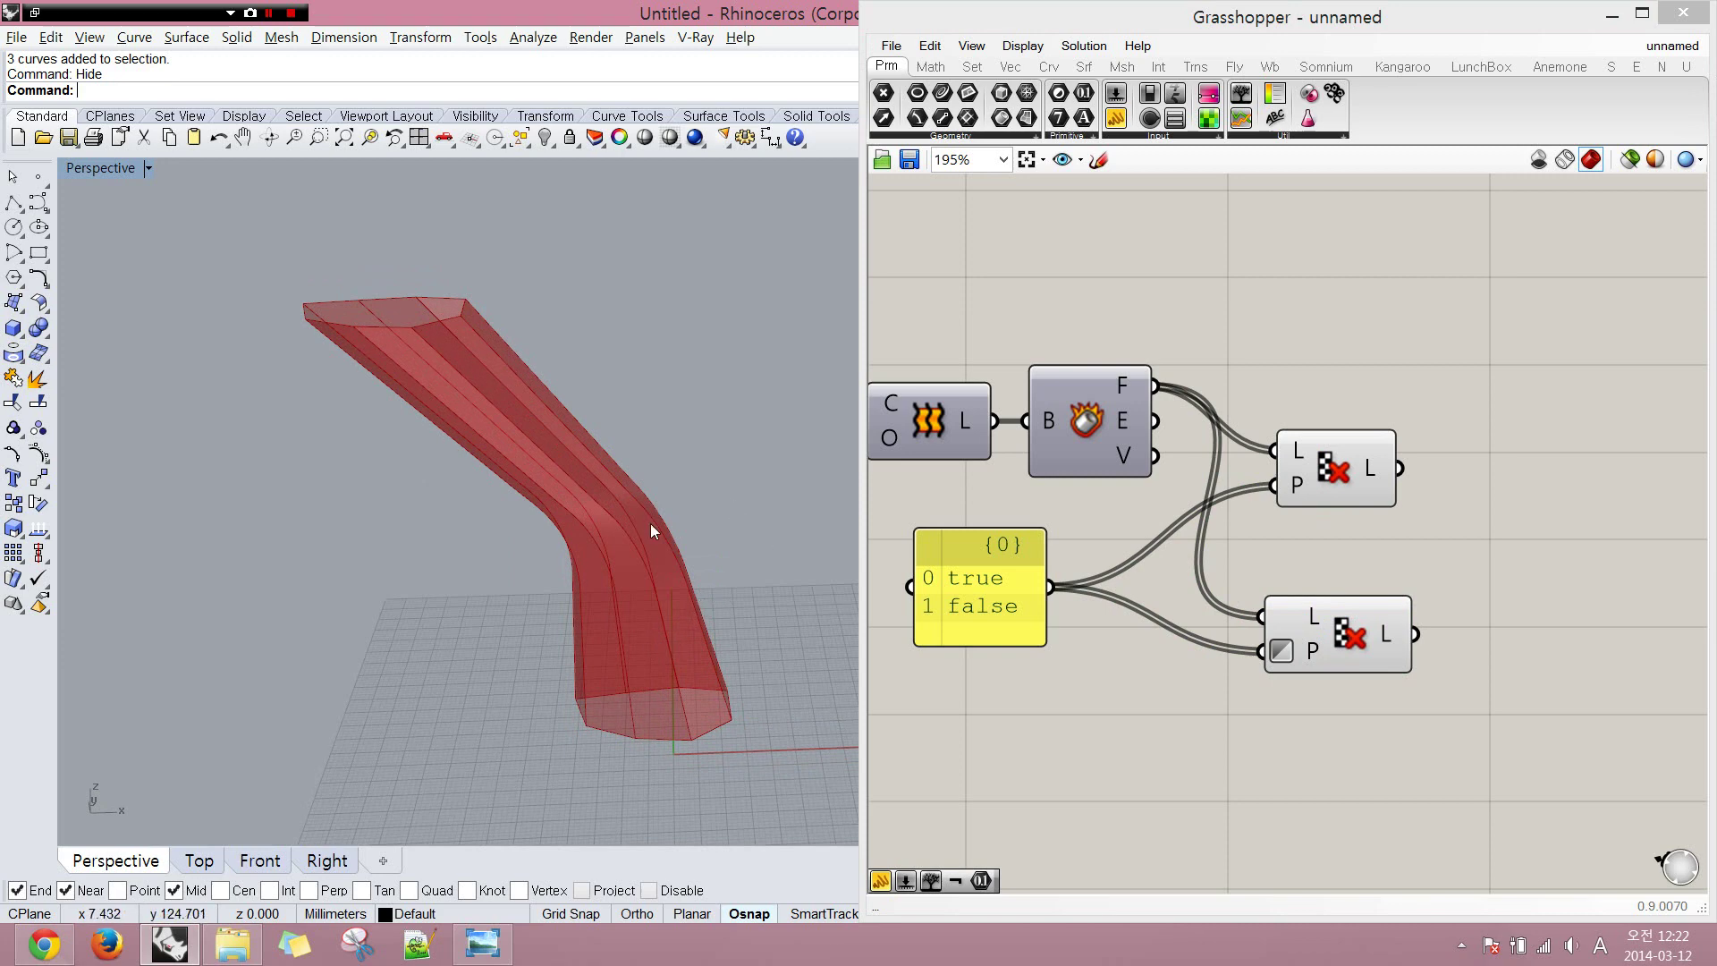
right_drag(503, 528, 702, 511)
scroll(501, 529, up, 5)
scroll(534, 513, down, 5)
scroll(585, 581, up, 5)
scroll(572, 465, down, 5)
right_drag(884, 541, 934, 528)
right_drag(626, 536, 604, 517)
right_drag(1017, 547, 1109, 519)
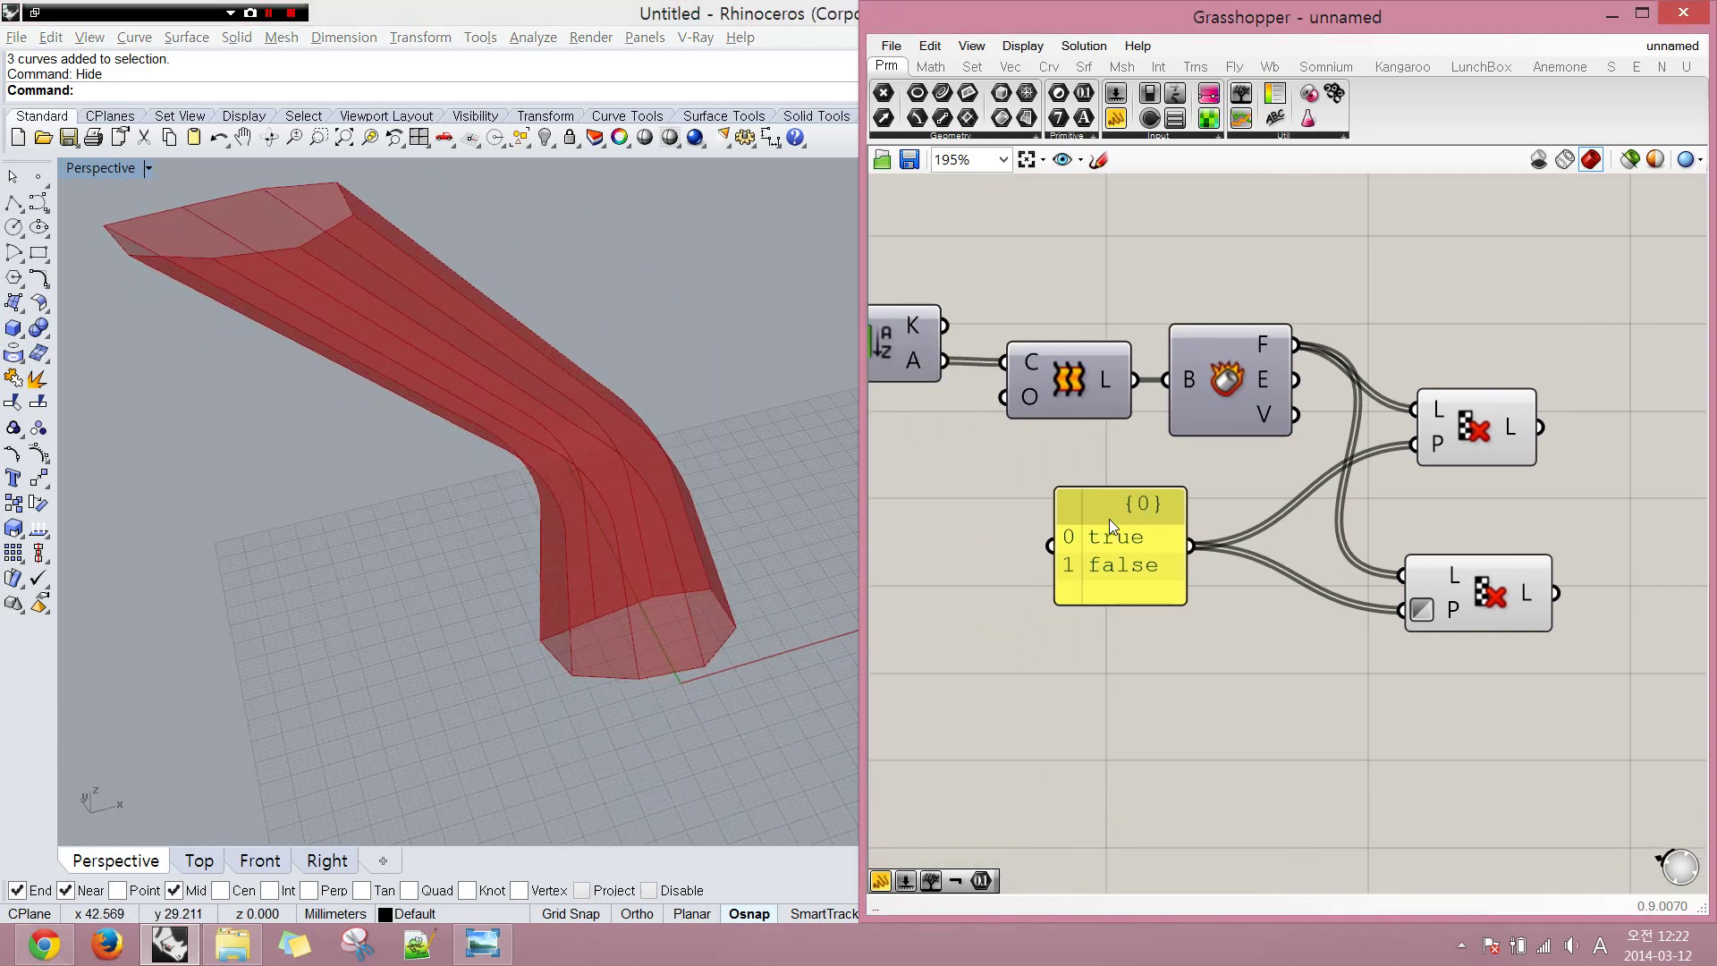
right_drag(961, 524, 987, 517)
- Show the hidden profile curves in Rhino
scroll(556, 470, down, 6)
right_drag(575, 491, 558, 435)
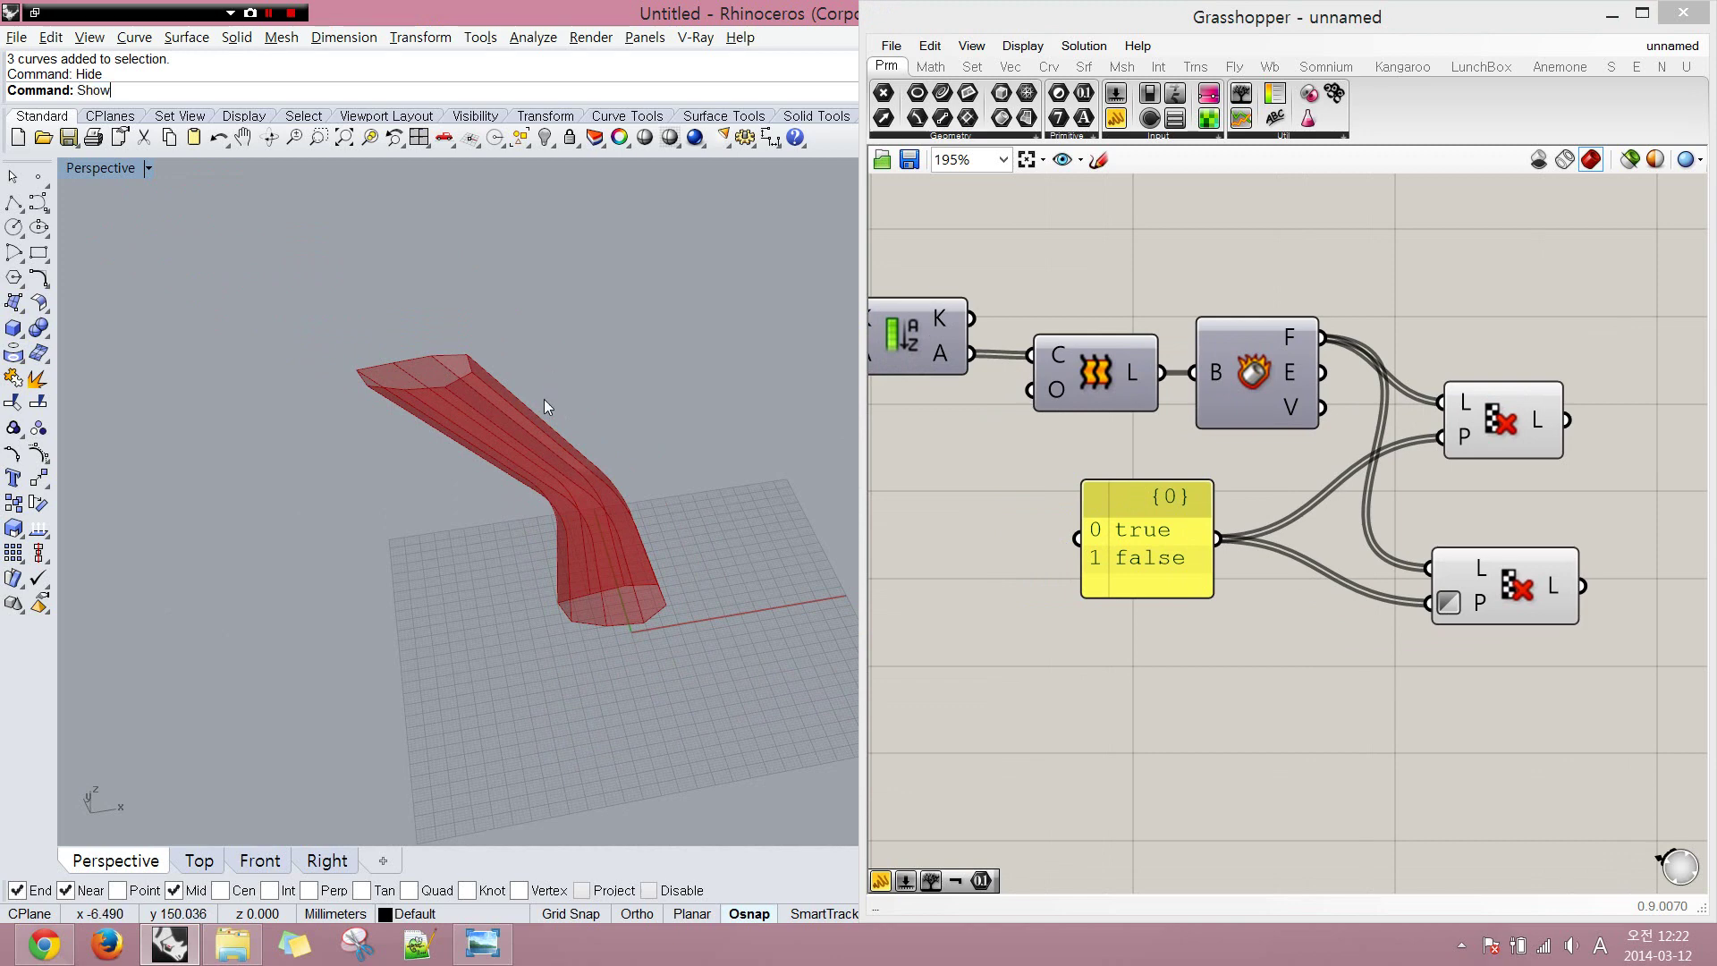
key(Return)
- Copy the topmost profile curve to a position higher above the tower
click(375, 359)
right_drag(354, 400, 390, 467)
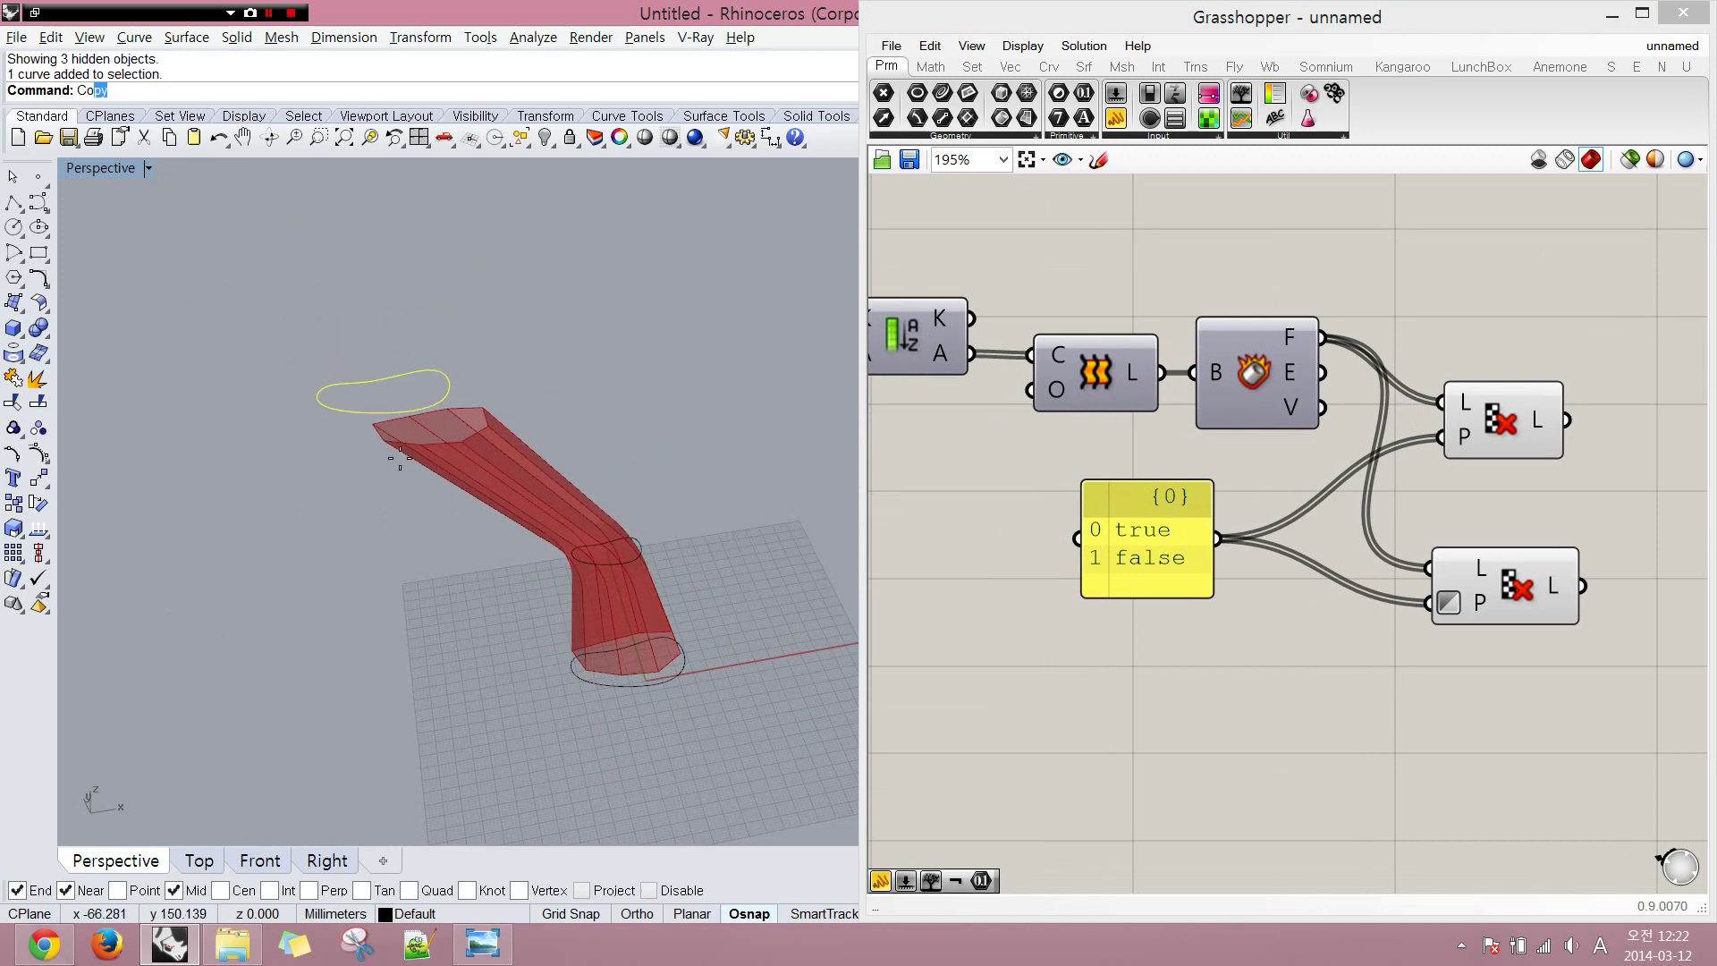
text(Co)
key(Return)
click(240, 648)
click(270, 507)
key(Return)
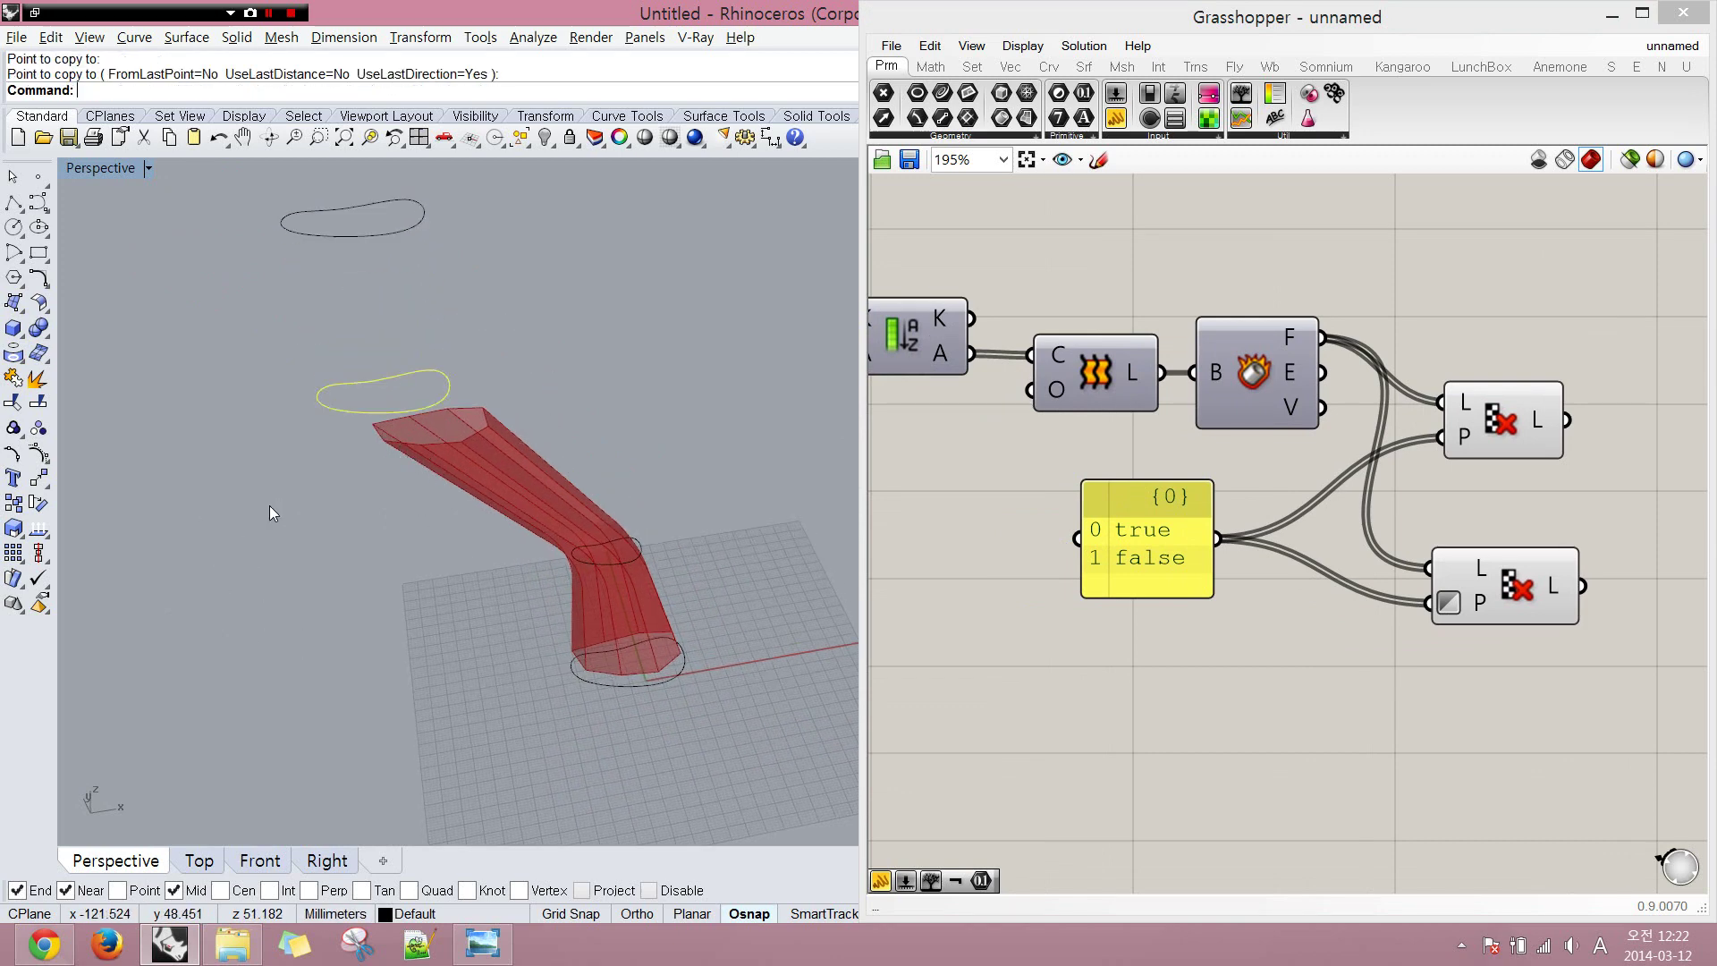
- Line up the two Geo inputs one above the other ahead of the Rebuild Curve components
scroll(270, 508, down, 6)
drag(208, 288, 519, 626)
right_drag(465, 585, 502, 512)
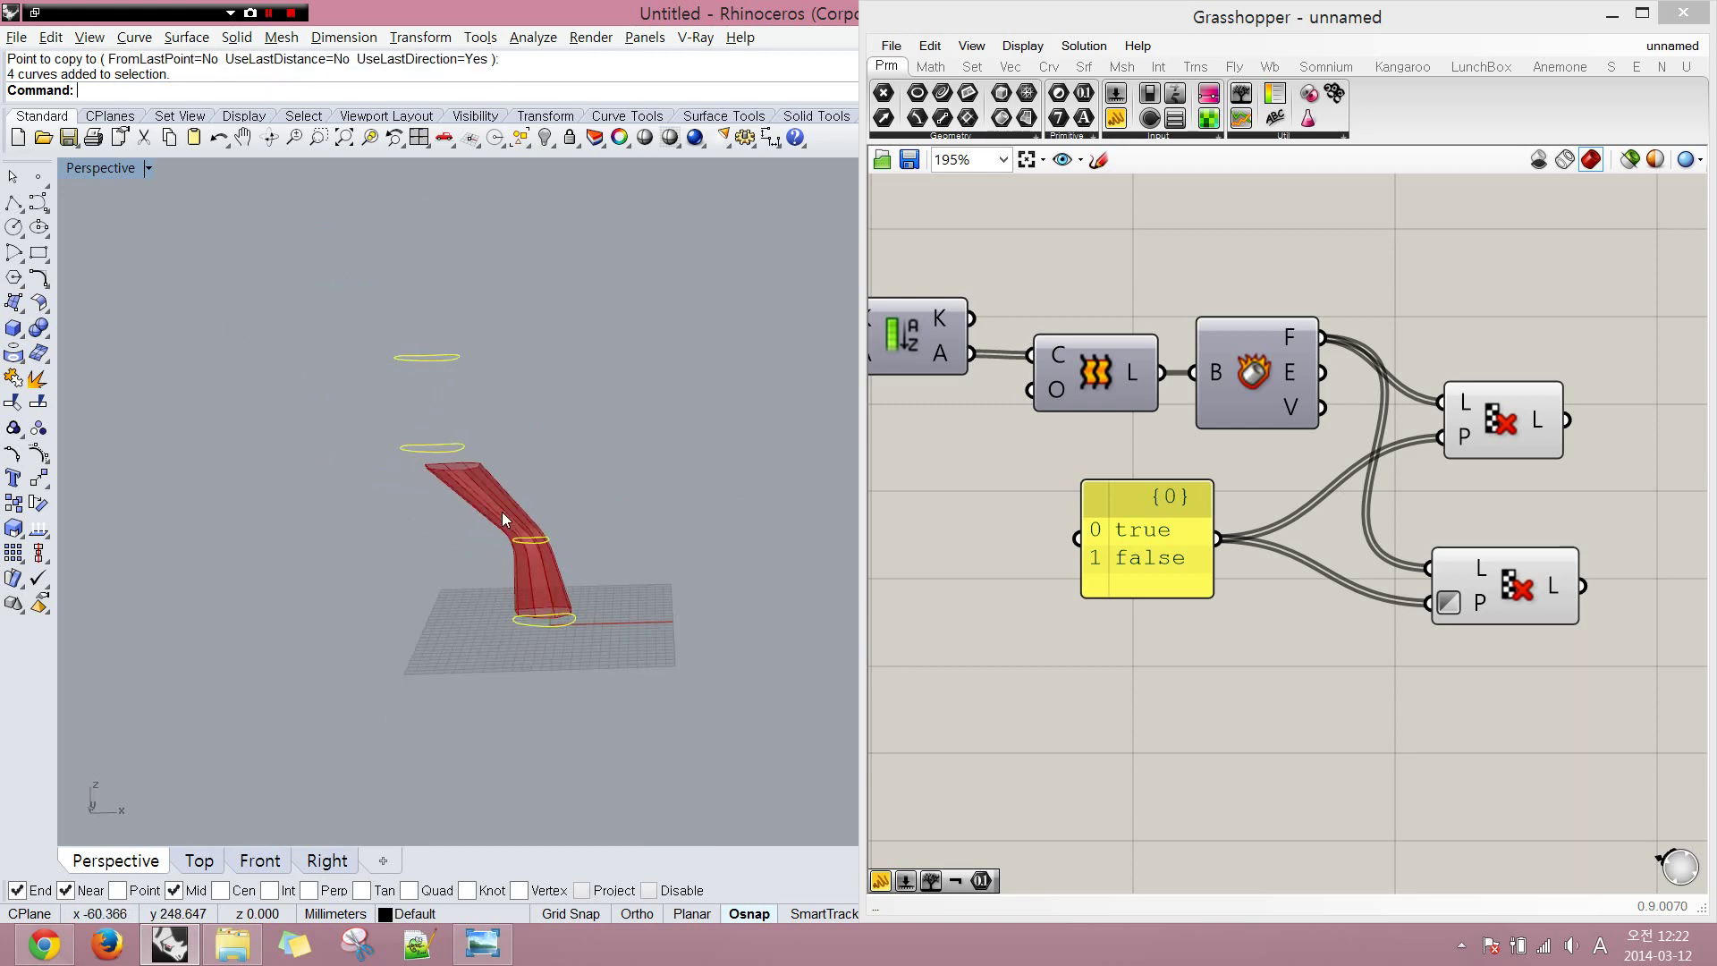
right_drag(946, 481, 1561, 566)
scroll(1184, 469, down, 3)
right_drag(925, 388, 1096, 420)
scroll(1096, 420, up, 4)
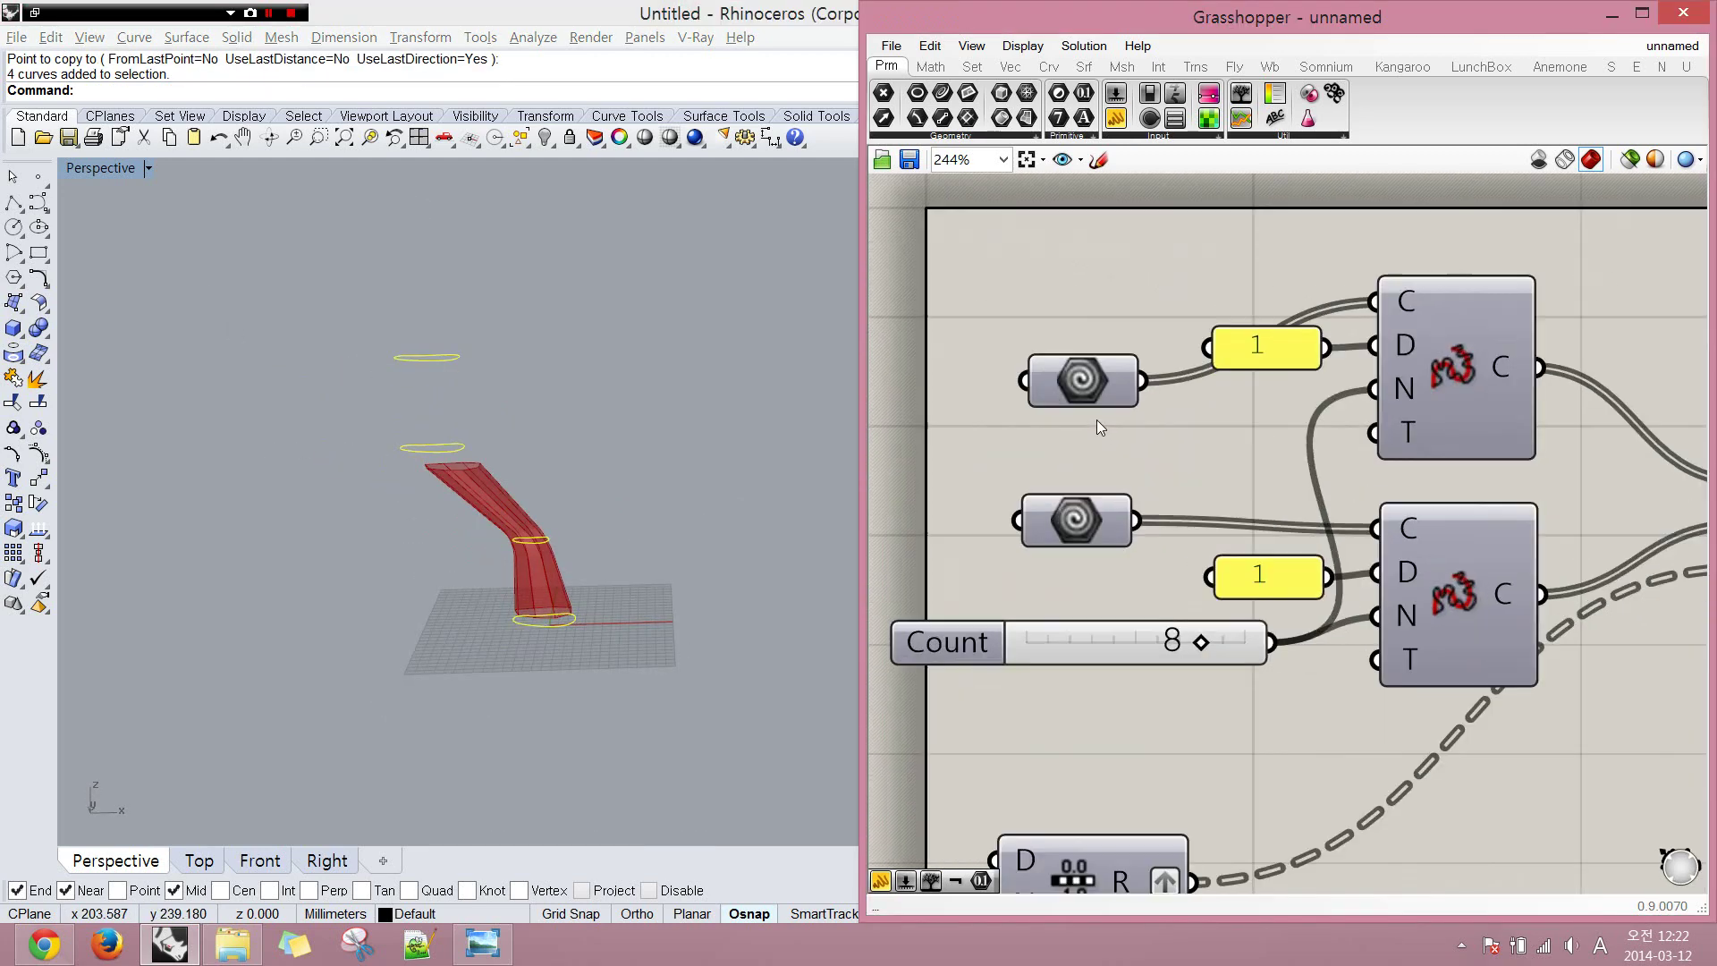
drag(1091, 387, 1042, 311)
click(755, 460)
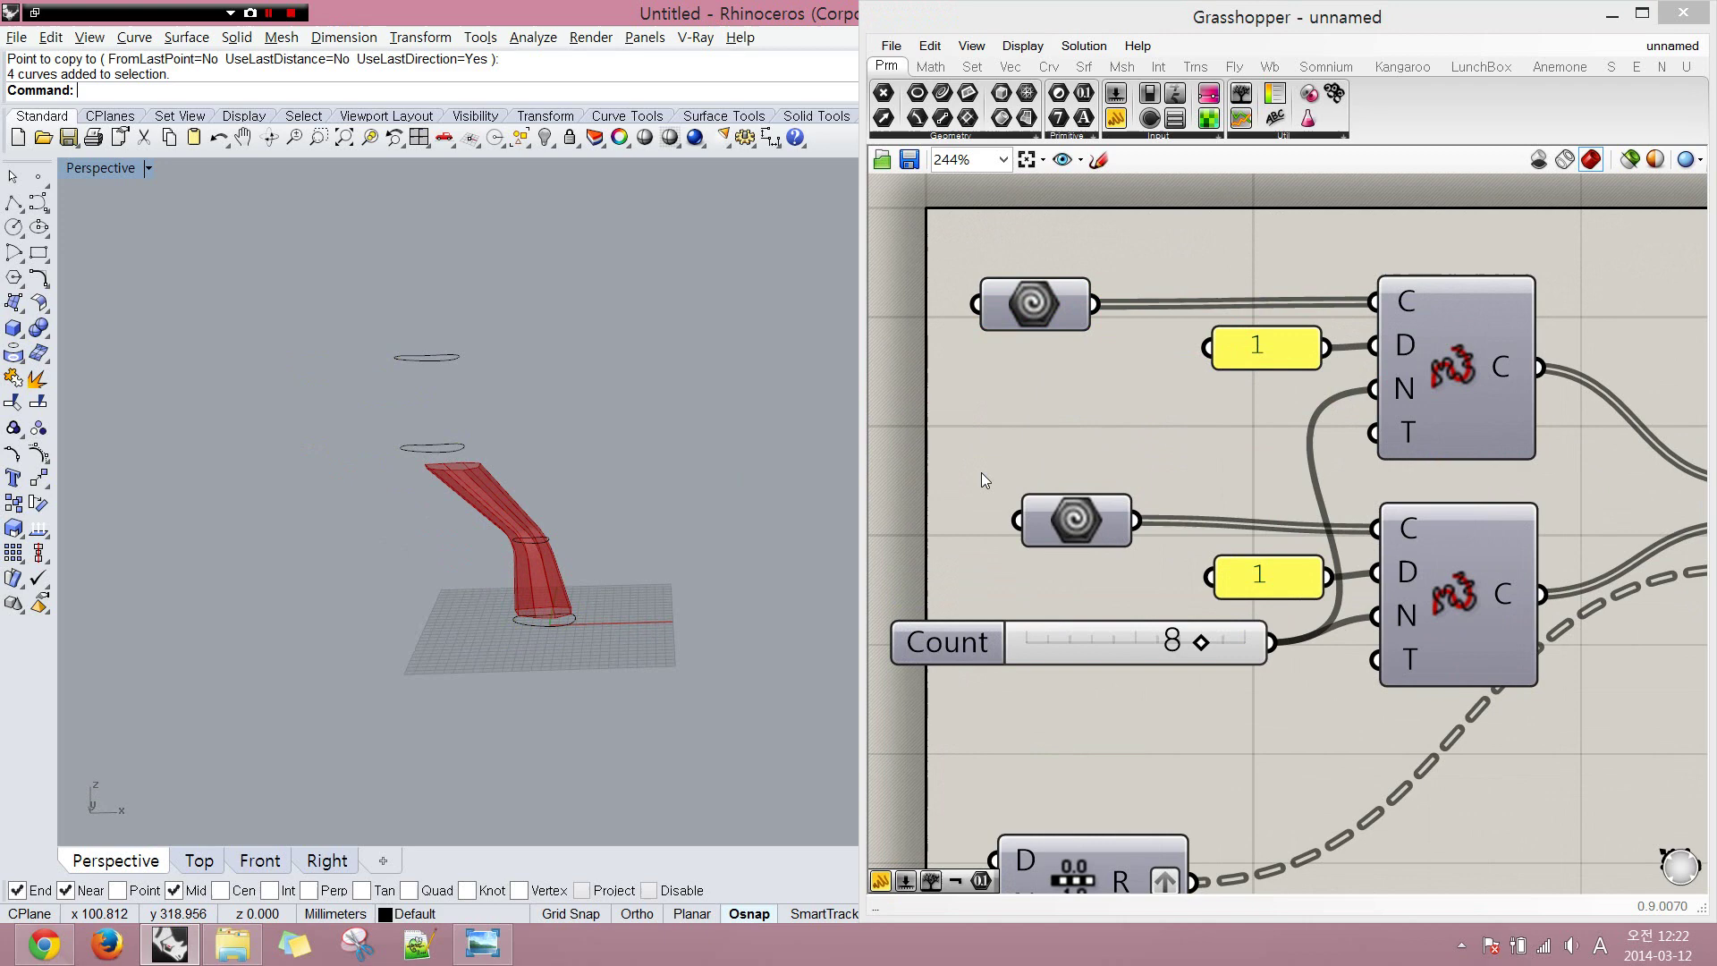
click(1076, 535)
click(1049, 468)
- Set the upper Geo input to reference the lowest three profile curves
right_click(1043, 315)
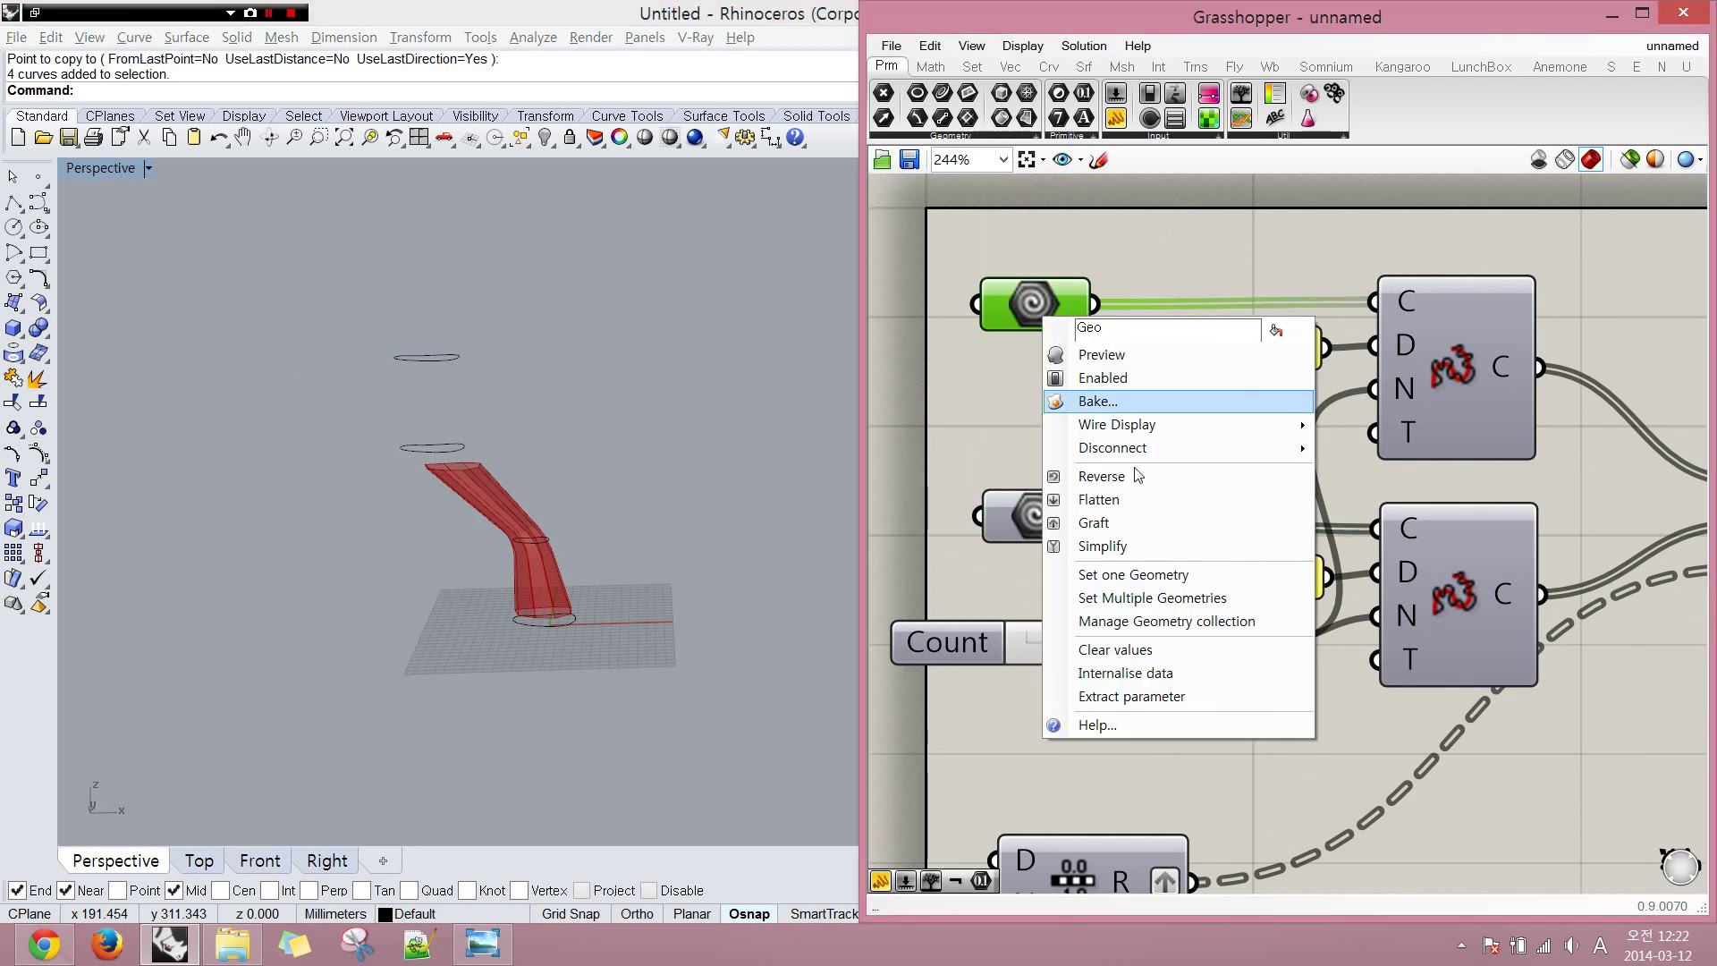
click(1152, 597)
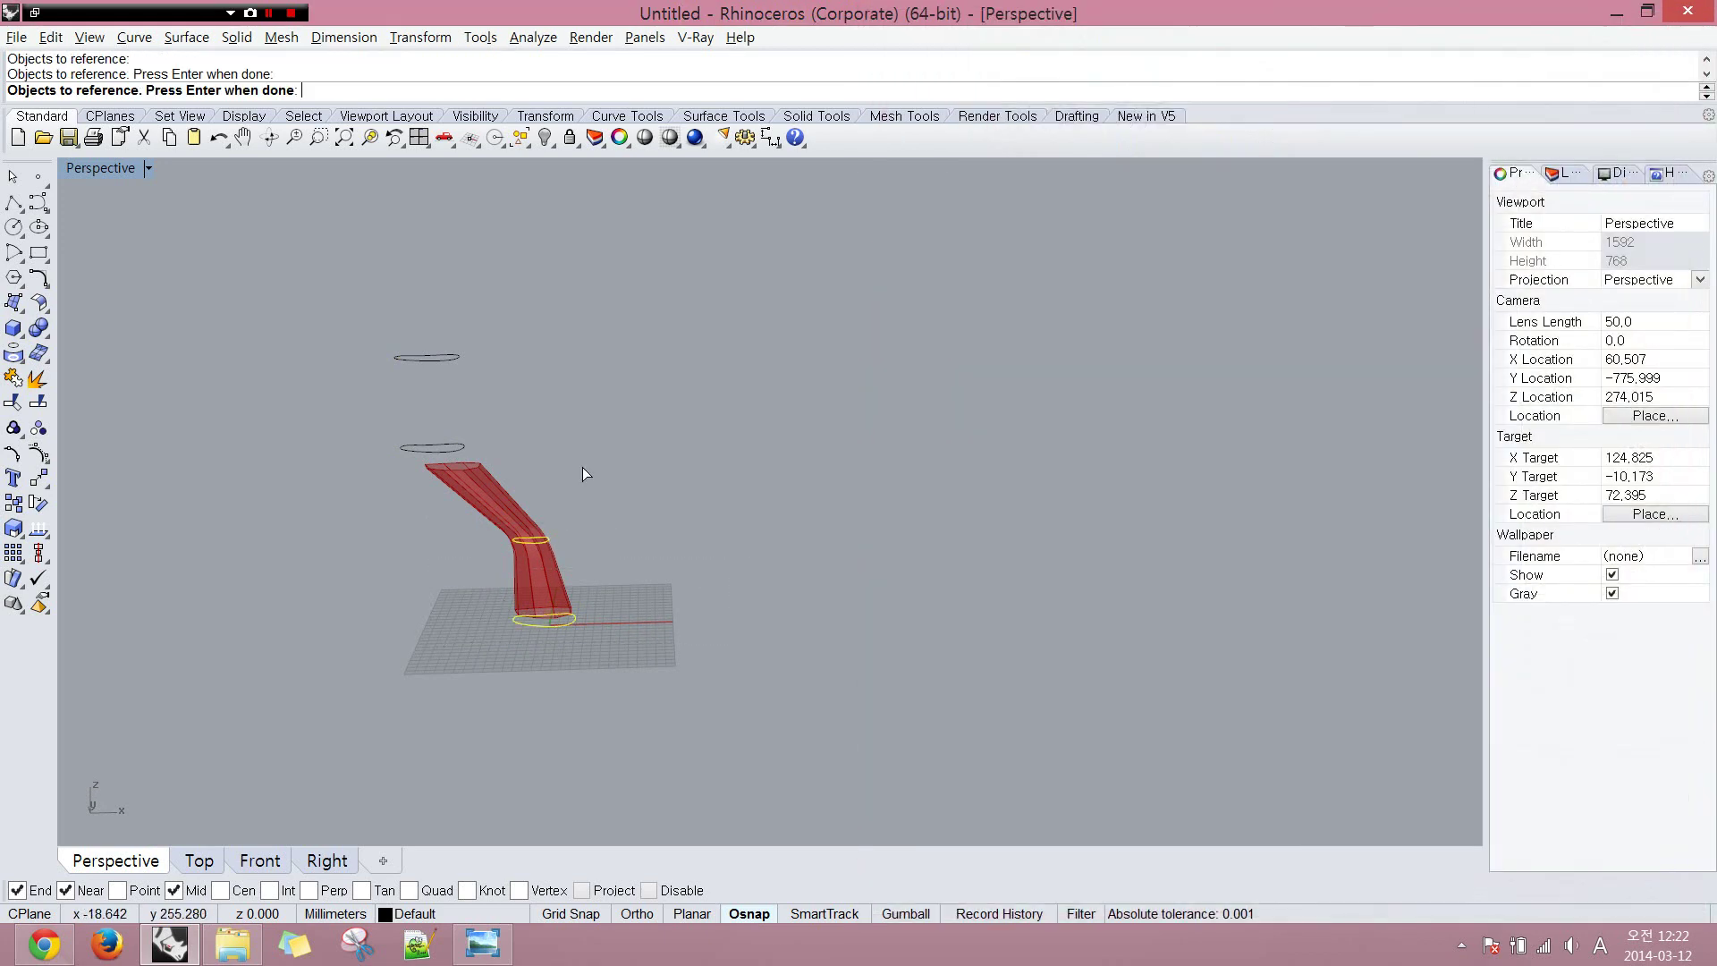
click(431, 447)
key(Return)
- Set the lower Geo input to reference the upper three profile curves
right_click(1042, 522)
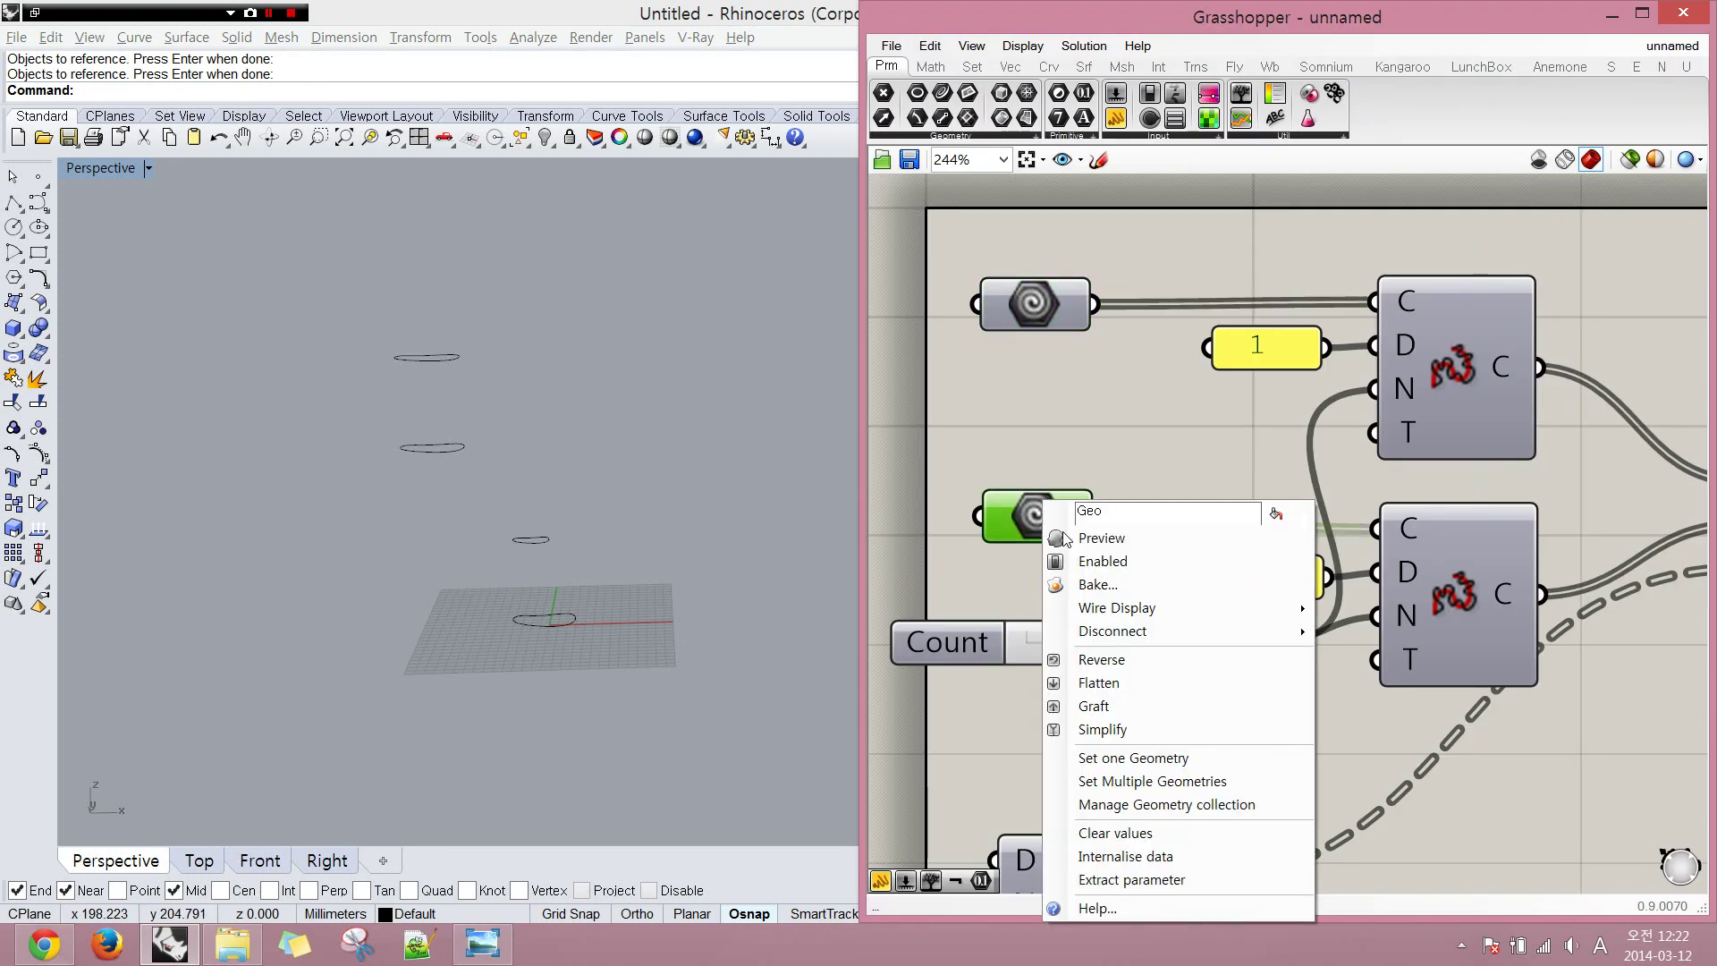
click(1152, 781)
drag(555, 431, 318, 448)
drag(490, 334, 324, 394)
key(Return)
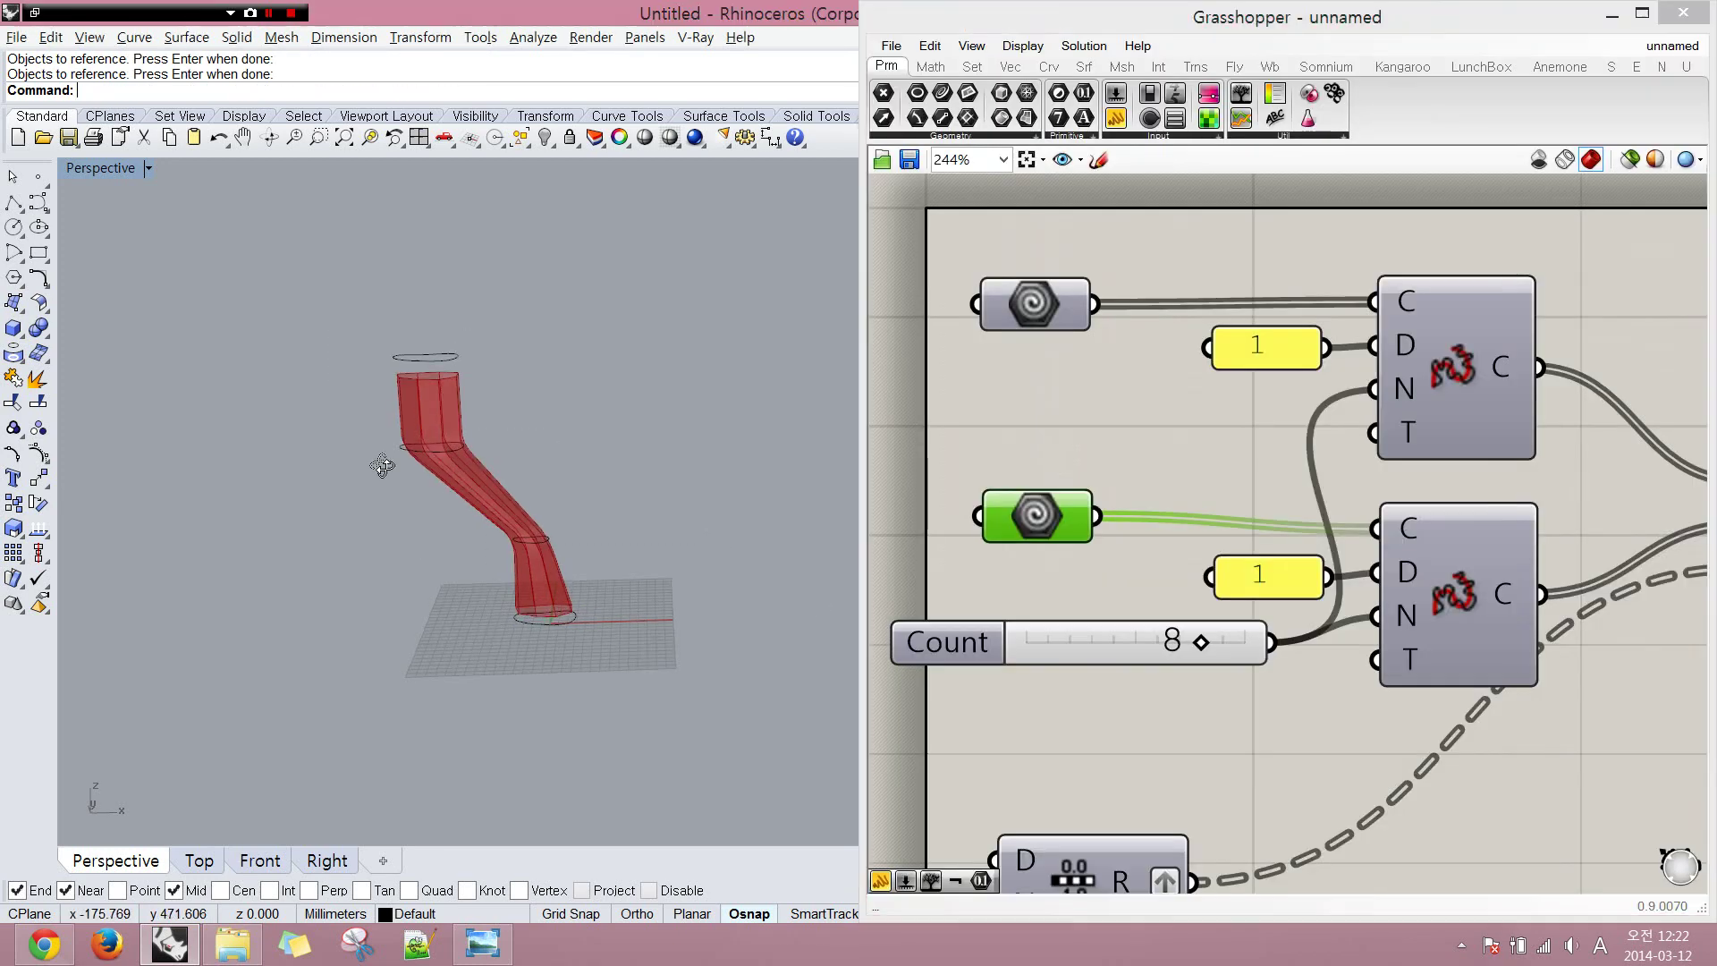
right_drag(382, 466, 447, 497)
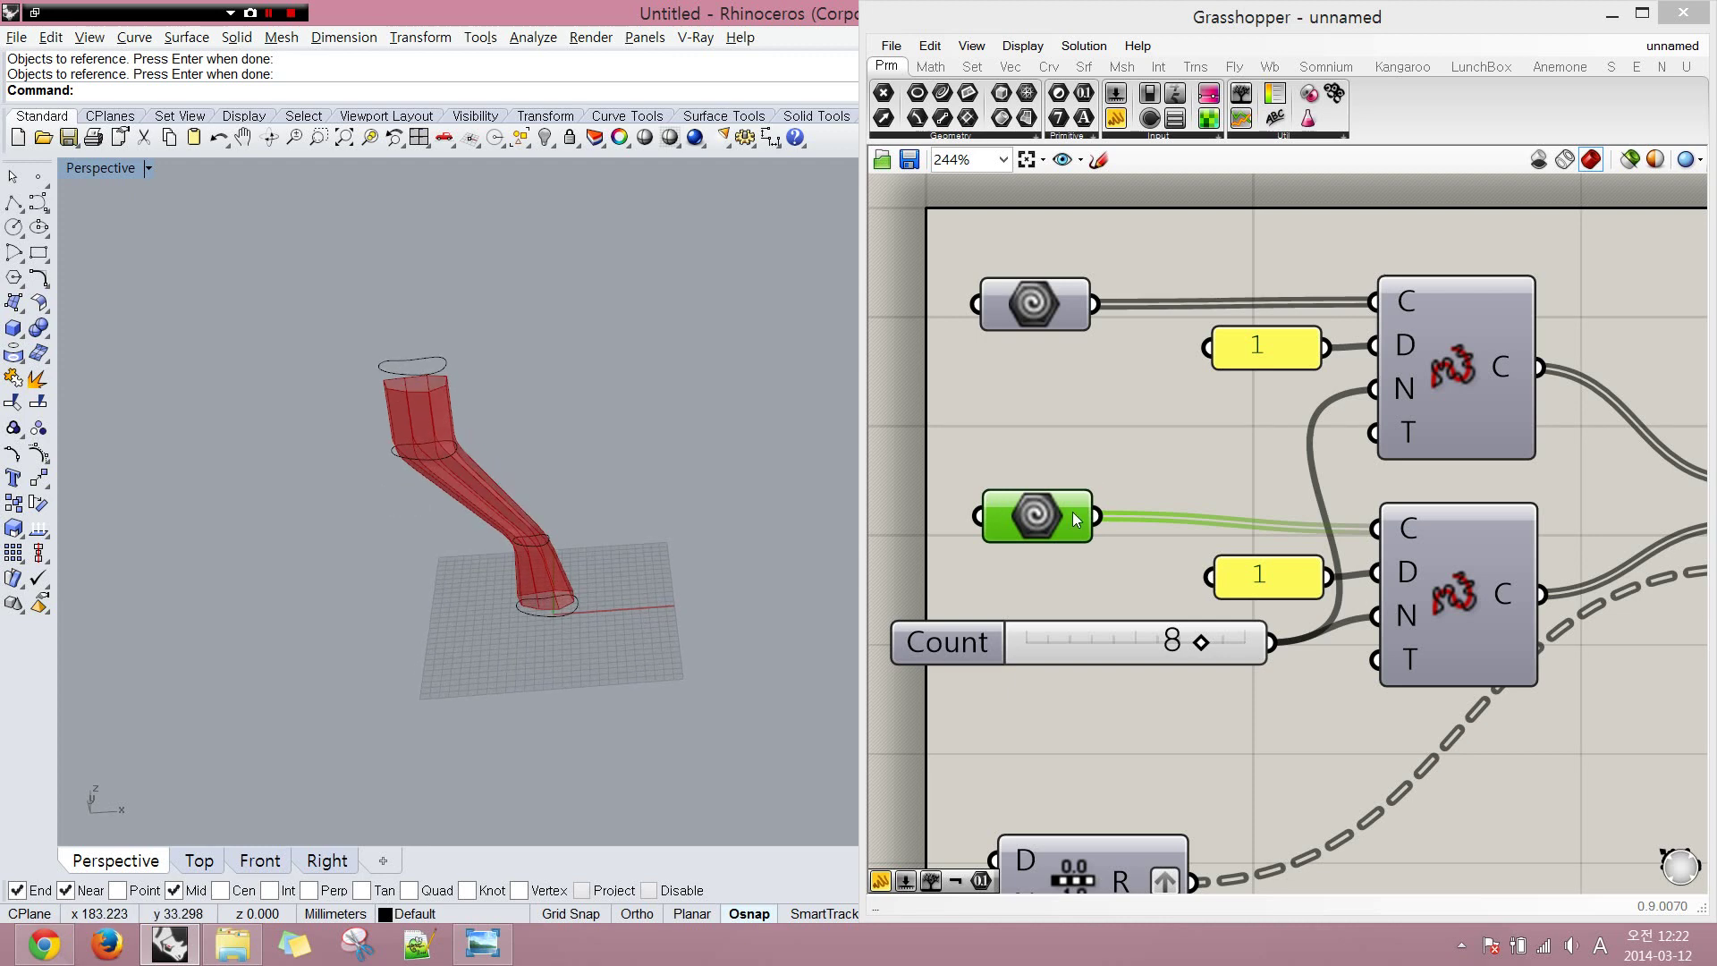
key(F9)
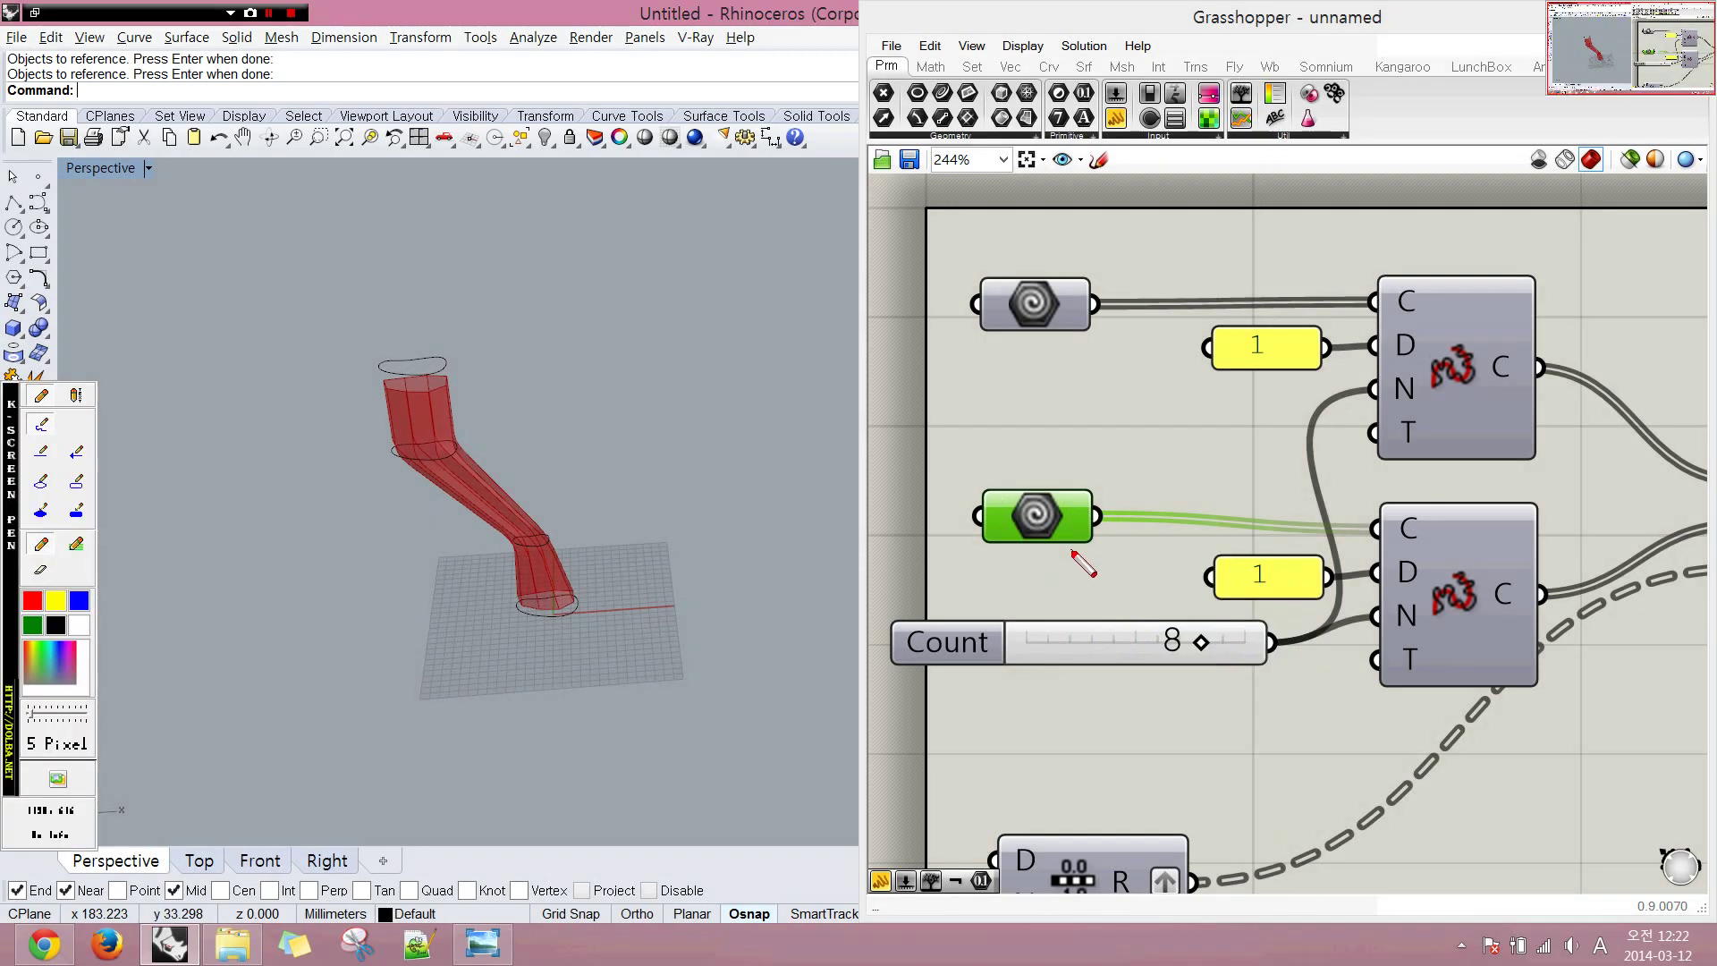
mouse_move(1059, 565)
mouse_down()
mouse_move(995, 568)
mouse_move(993, 492)
mouse_move(1074, 495)
mouse_move(1046, 562)
mouse_up()
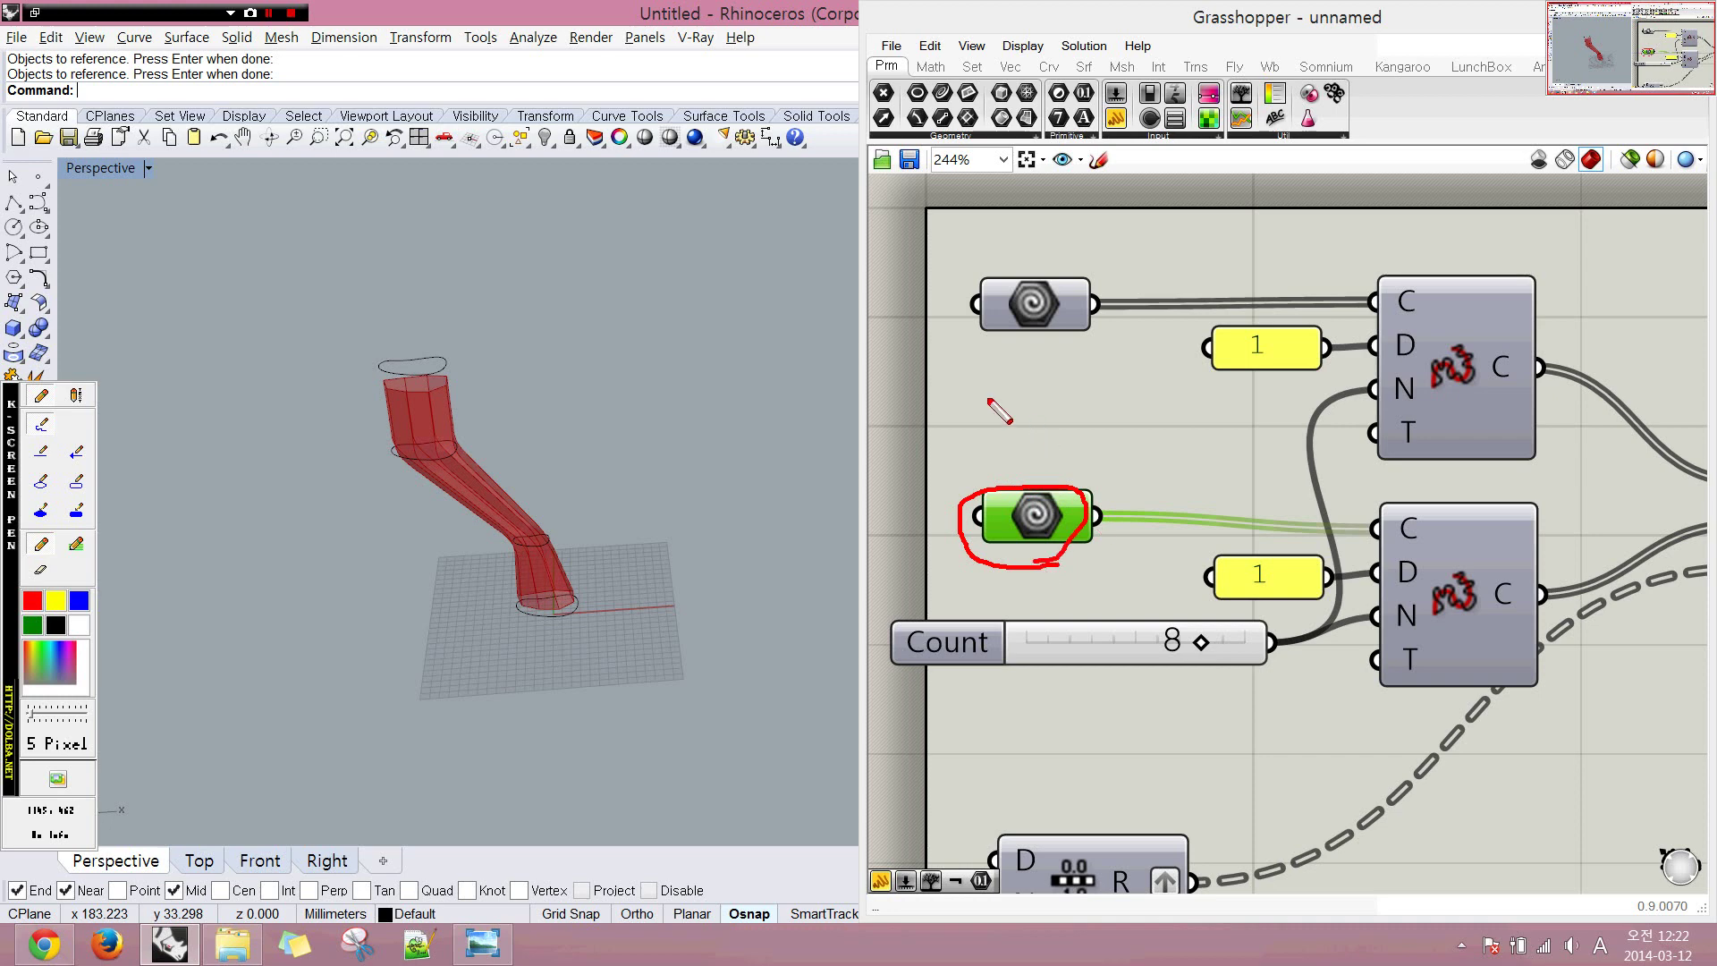
drag(959, 396, 1098, 284)
drag(975, 252, 1062, 371)
mouse_move(1028, 562)
mouse_down()
mouse_move(1050, 472)
mouse_move(1060, 564)
mouse_up()
drag(662, 375, 647, 592)
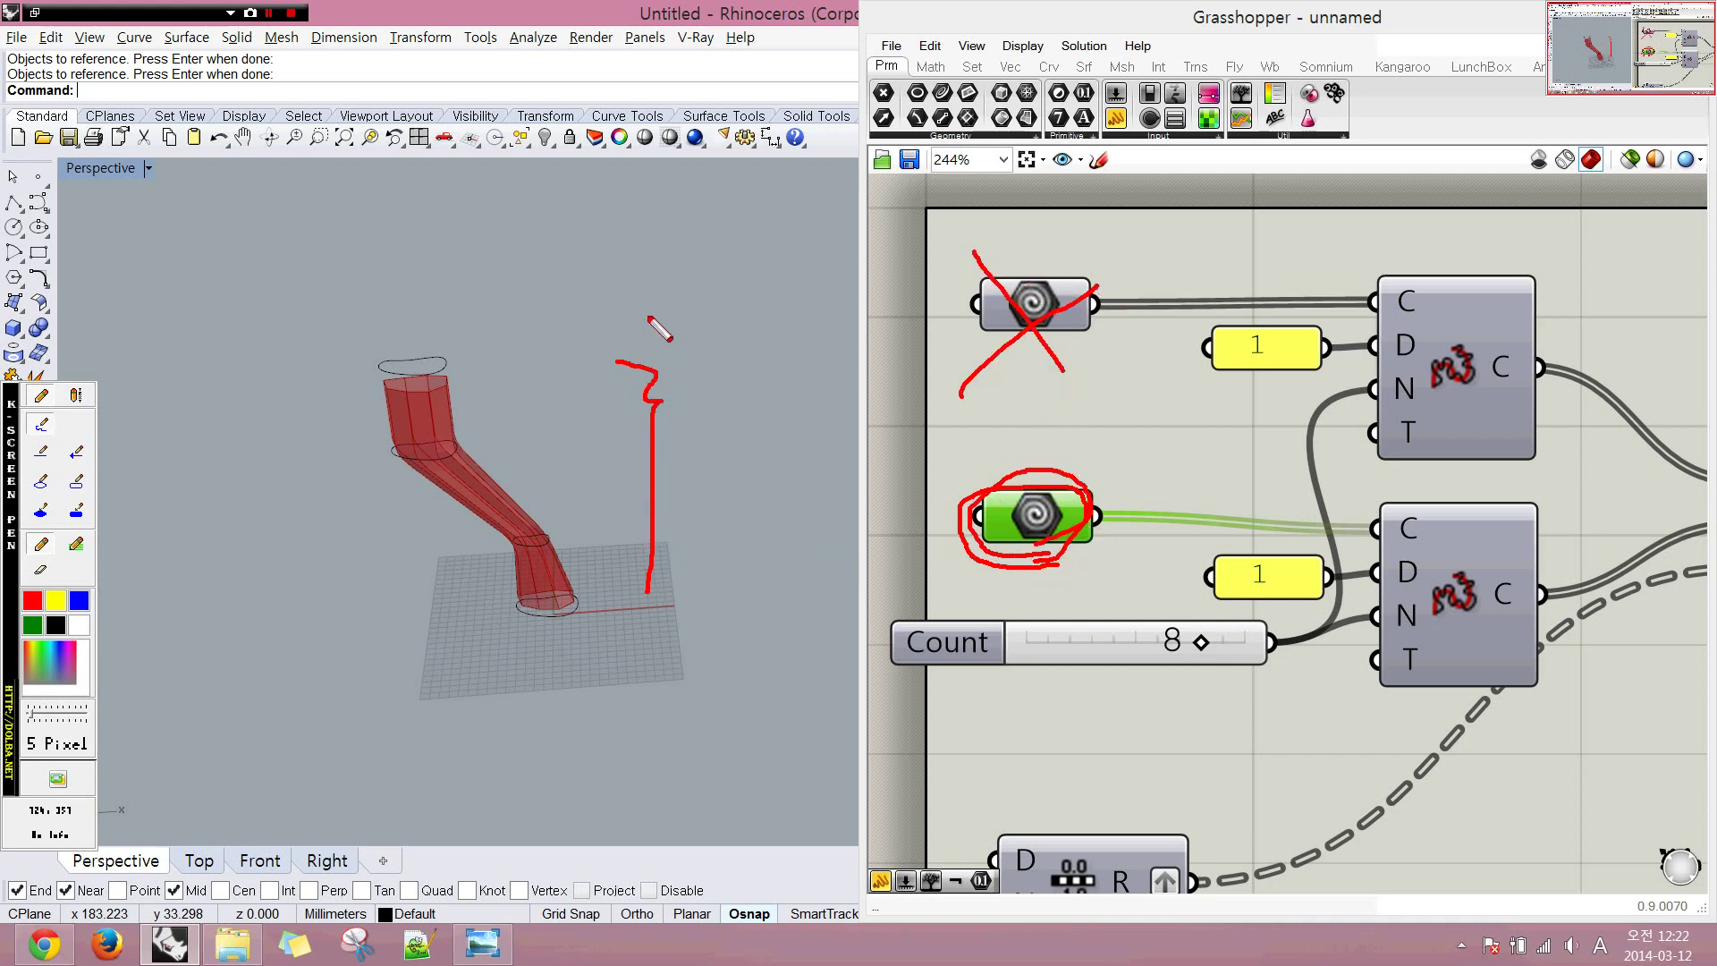
drag(690, 295, 647, 310)
drag(684, 467, 725, 465)
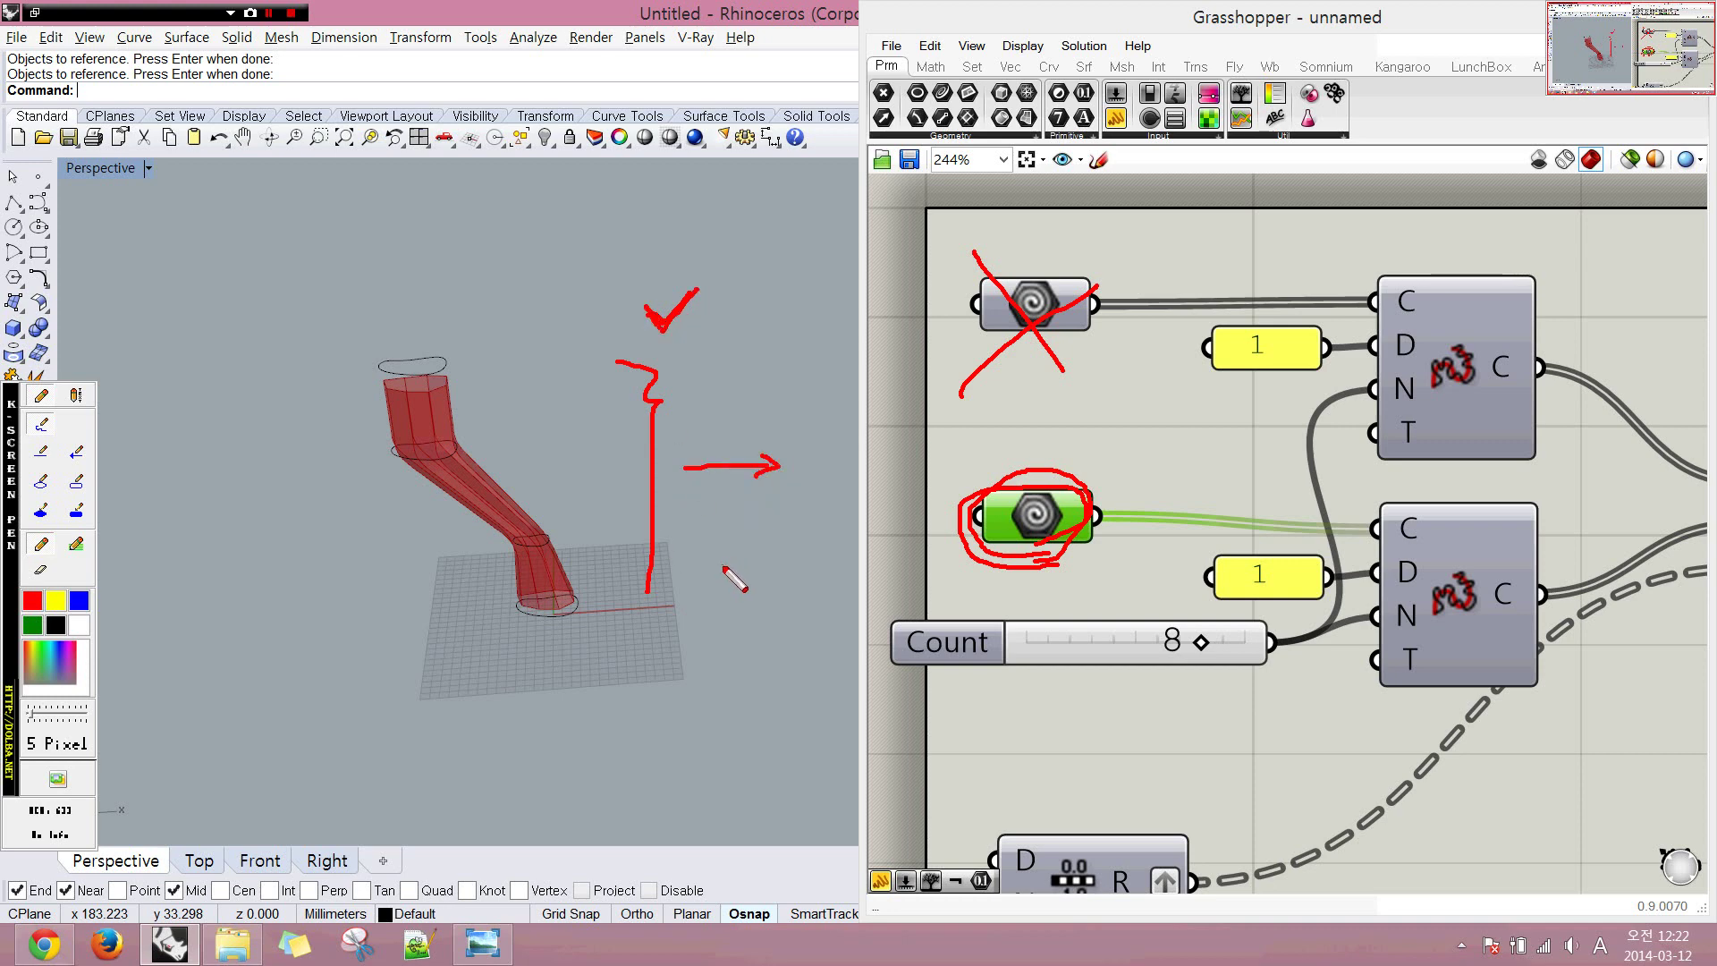
mouse_move(1093, 524)
mouse_down()
mouse_move(1064, 559)
mouse_move(988, 550)
mouse_move(1038, 487)
mouse_up()
drag(996, 296, 1059, 358)
drag(1064, 458, 1085, 360)
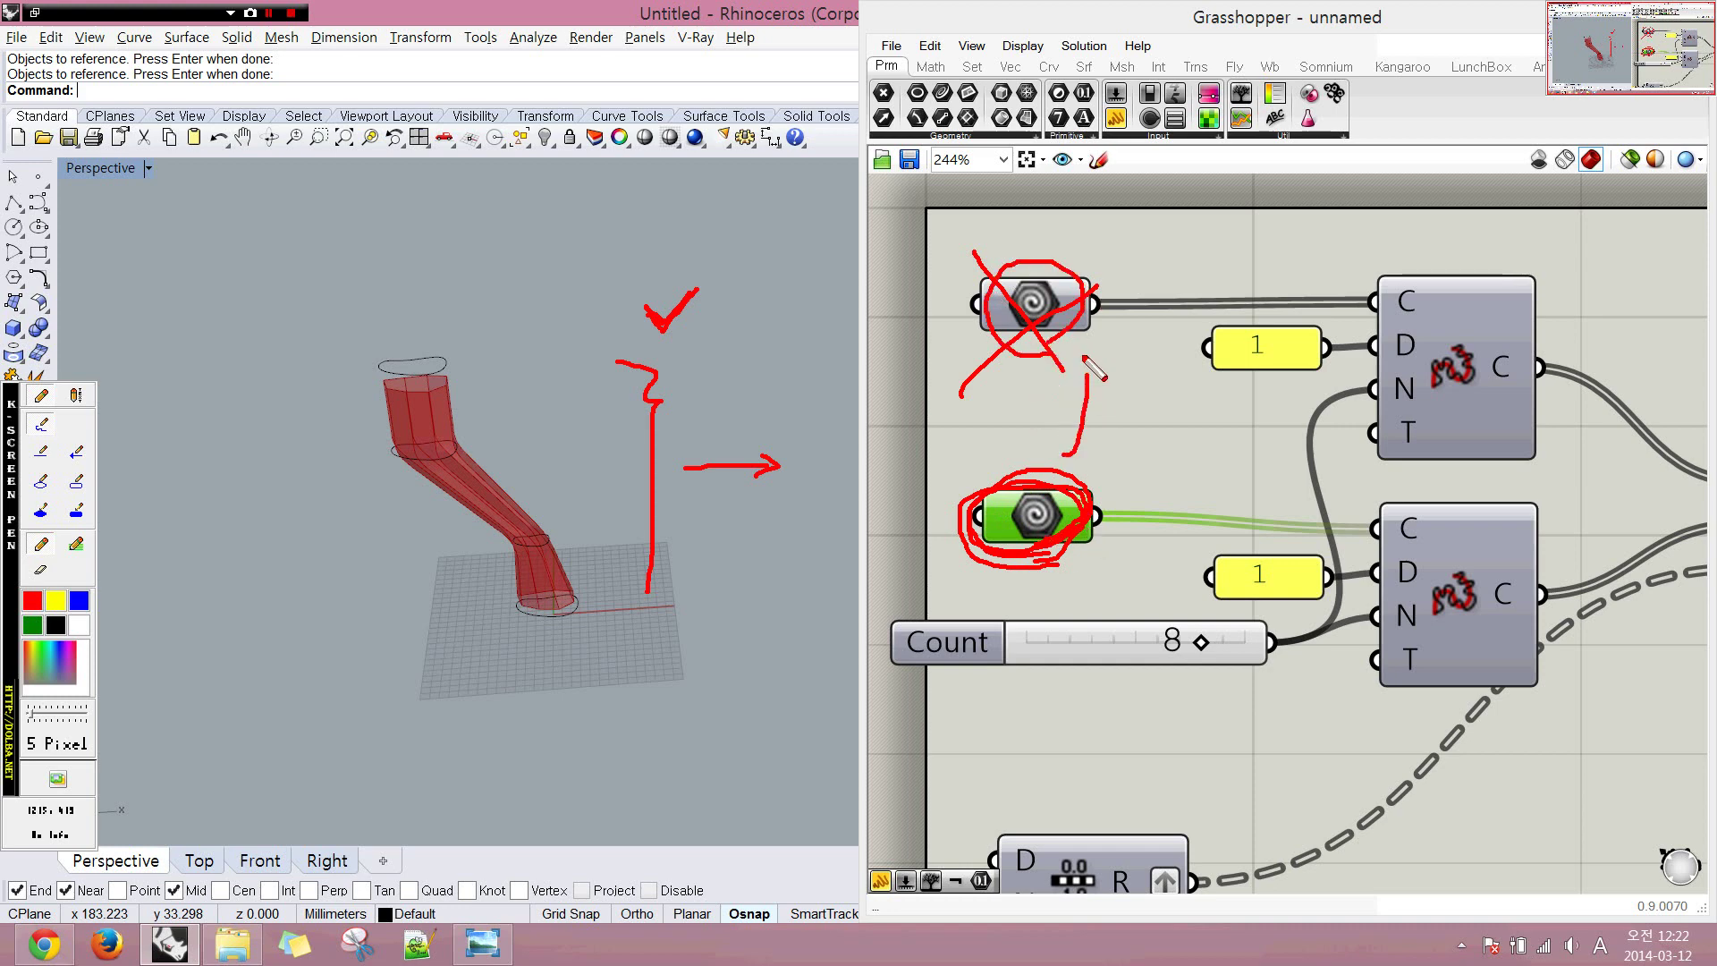
mouse_move(1026, 414)
mouse_down()
mouse_move(992, 429)
mouse_move(1073, 401)
mouse_move(1082, 421)
mouse_up()
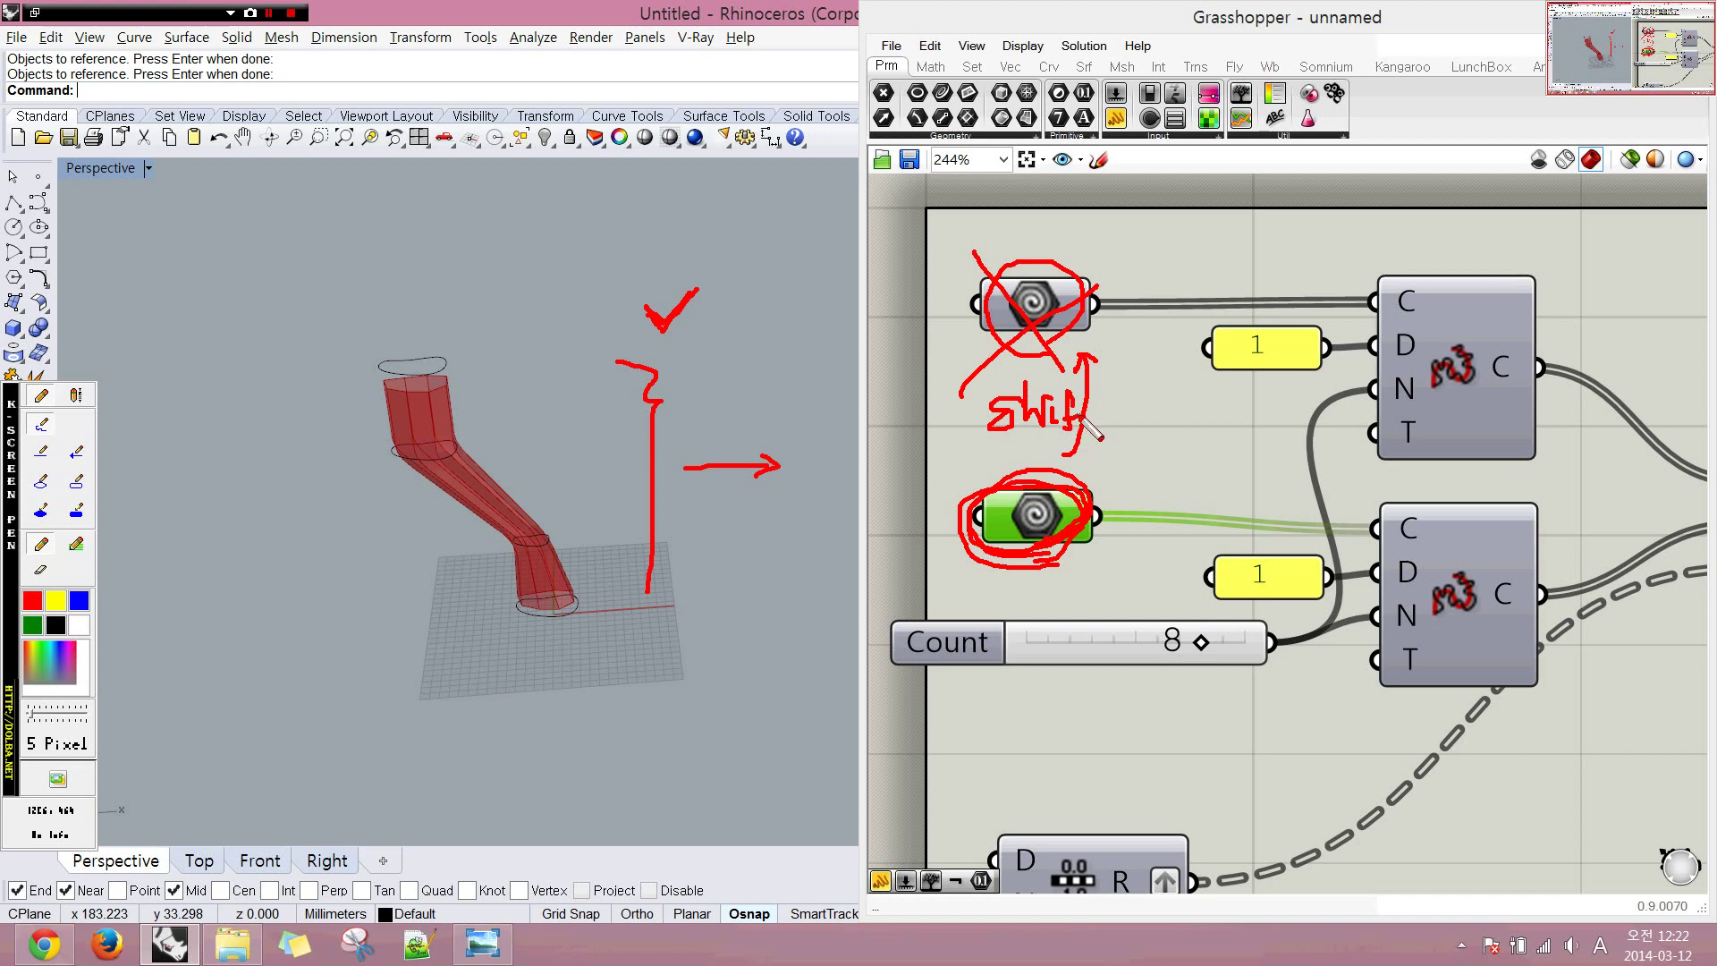
mouse_move(528, 324)
mouse_down()
mouse_move(395, 602)
mouse_move(632, 384)
mouse_move(452, 317)
mouse_up()
mouse_move(497, 666)
mouse_down()
mouse_move(464, 670)
mouse_move(438, 758)
mouse_up()
drag(532, 735, 534, 742)
mouse_move(545, 756)
mouse_down()
mouse_move(548, 736)
mouse_move(615, 725)
mouse_move(588, 767)
mouse_up()
drag(365, 786, 599, 787)
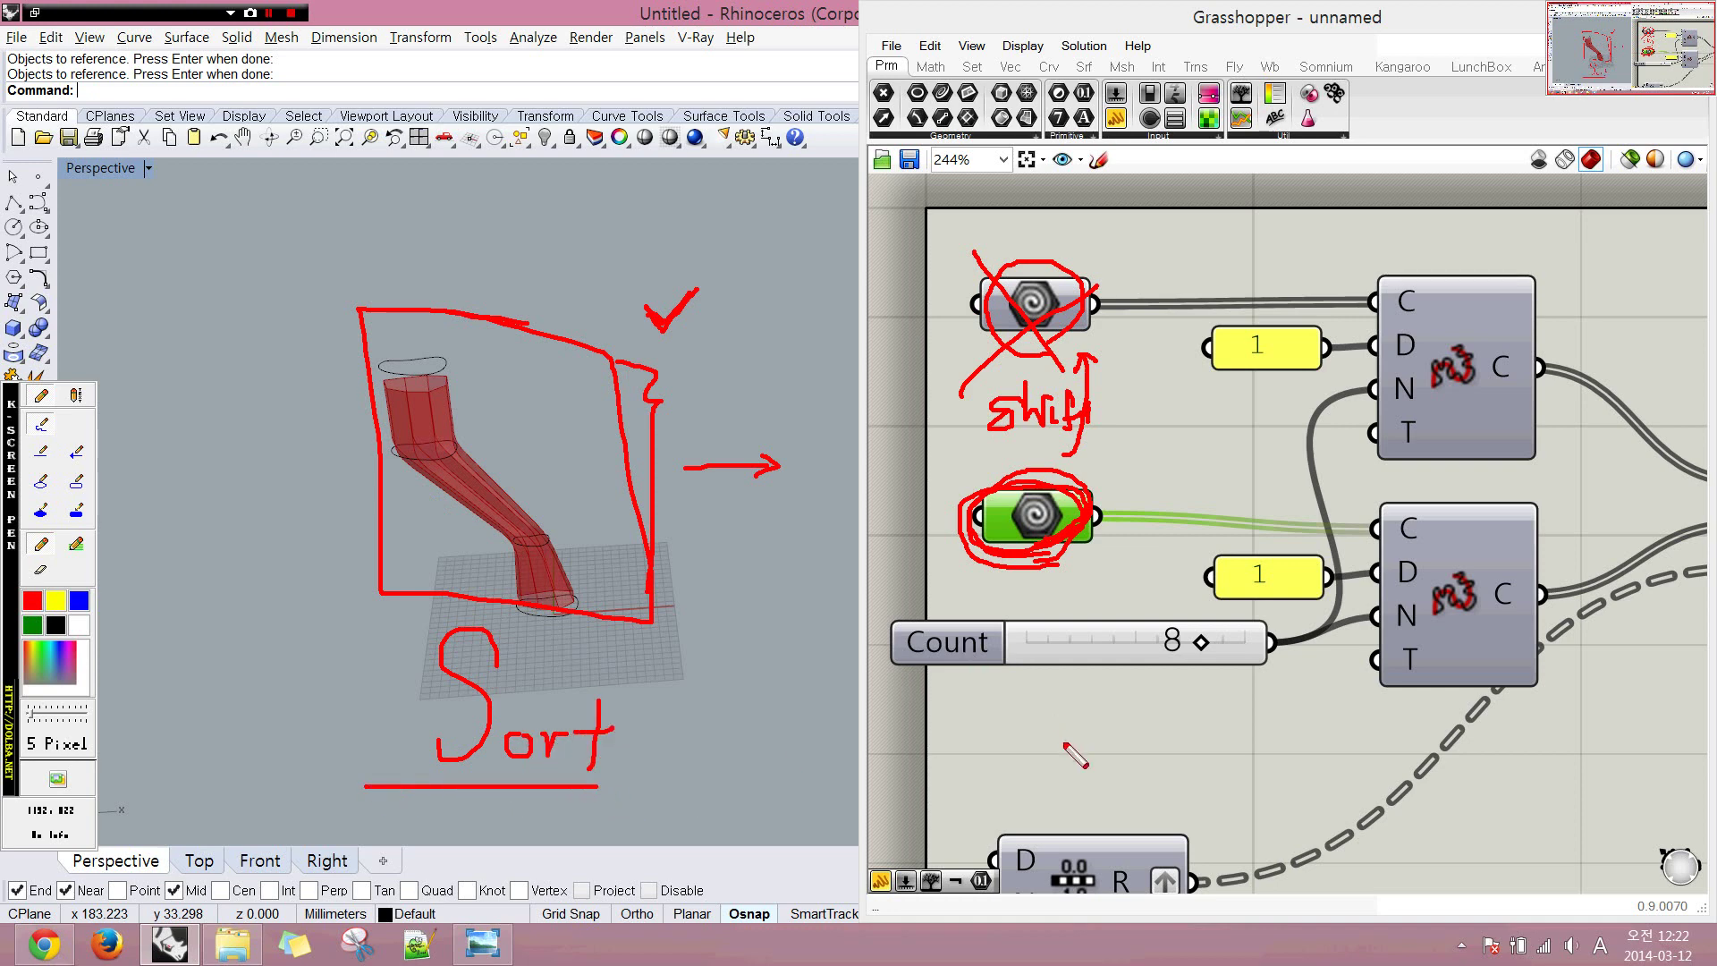
mouse_move(1035, 736)
mouse_down()
mouse_move(1020, 771)
mouse_move(1015, 753)
mouse_move(1109, 789)
mouse_up()
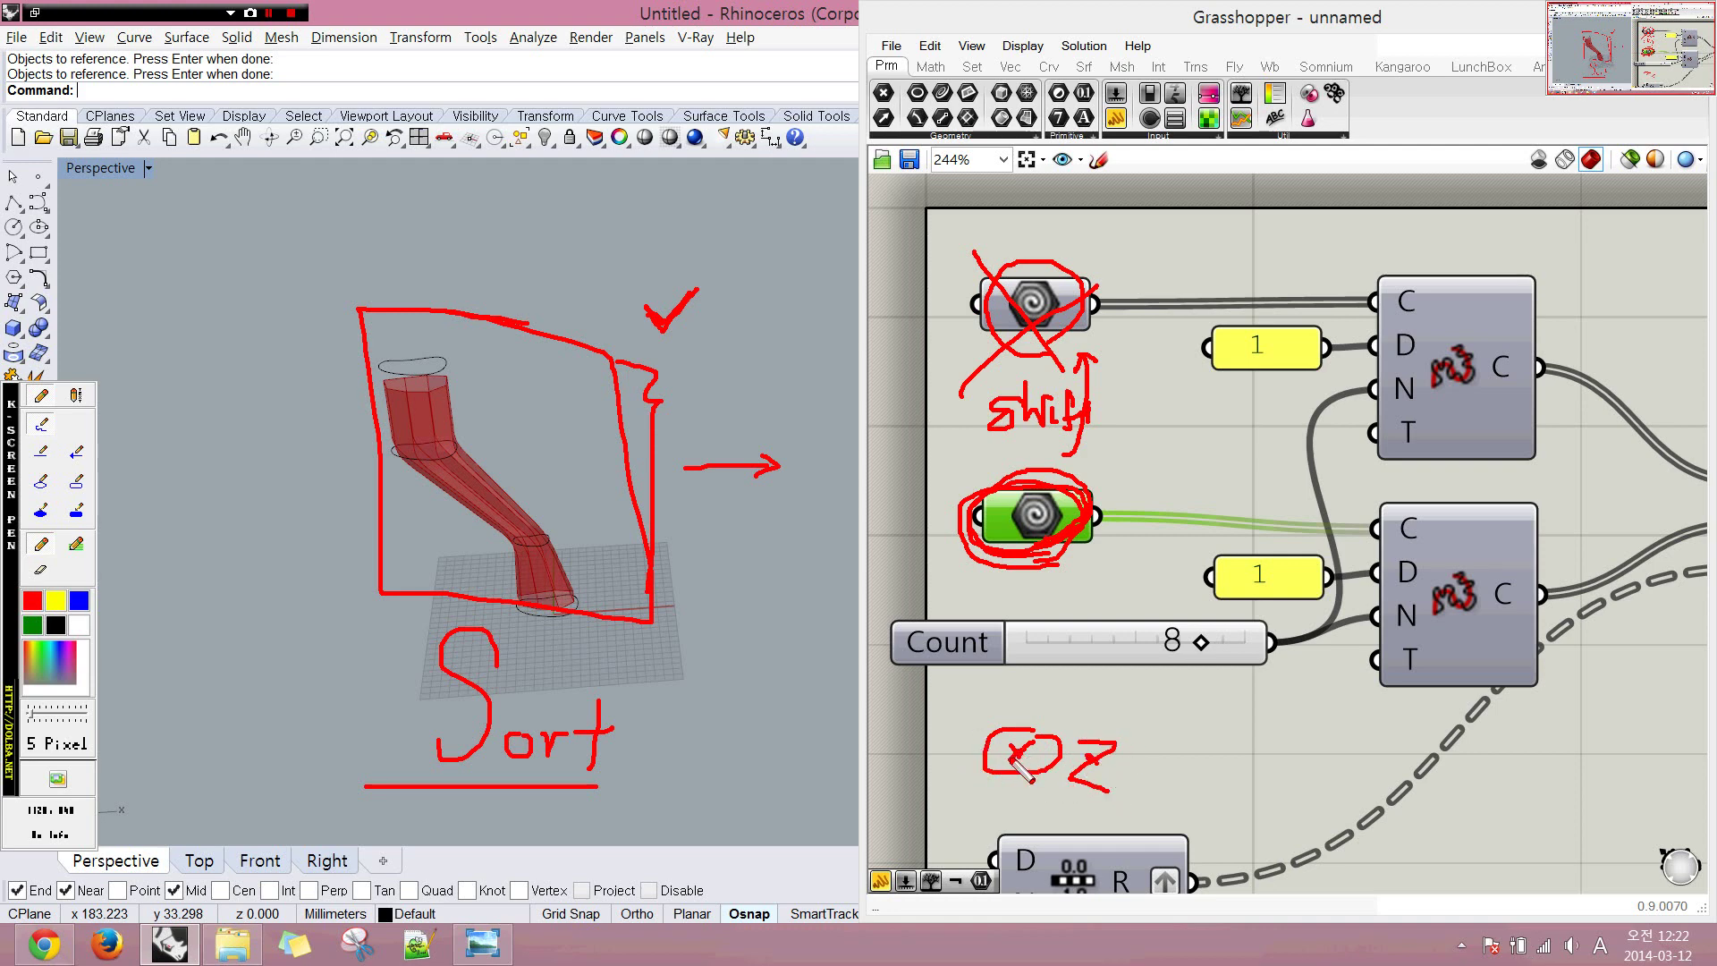
mouse_move(1207, 696)
mouse_down()
mouse_move(1225, 742)
mouse_move(1238, 690)
mouse_move(1222, 810)
mouse_move(1174, 818)
mouse_move(1185, 803)
mouse_up()
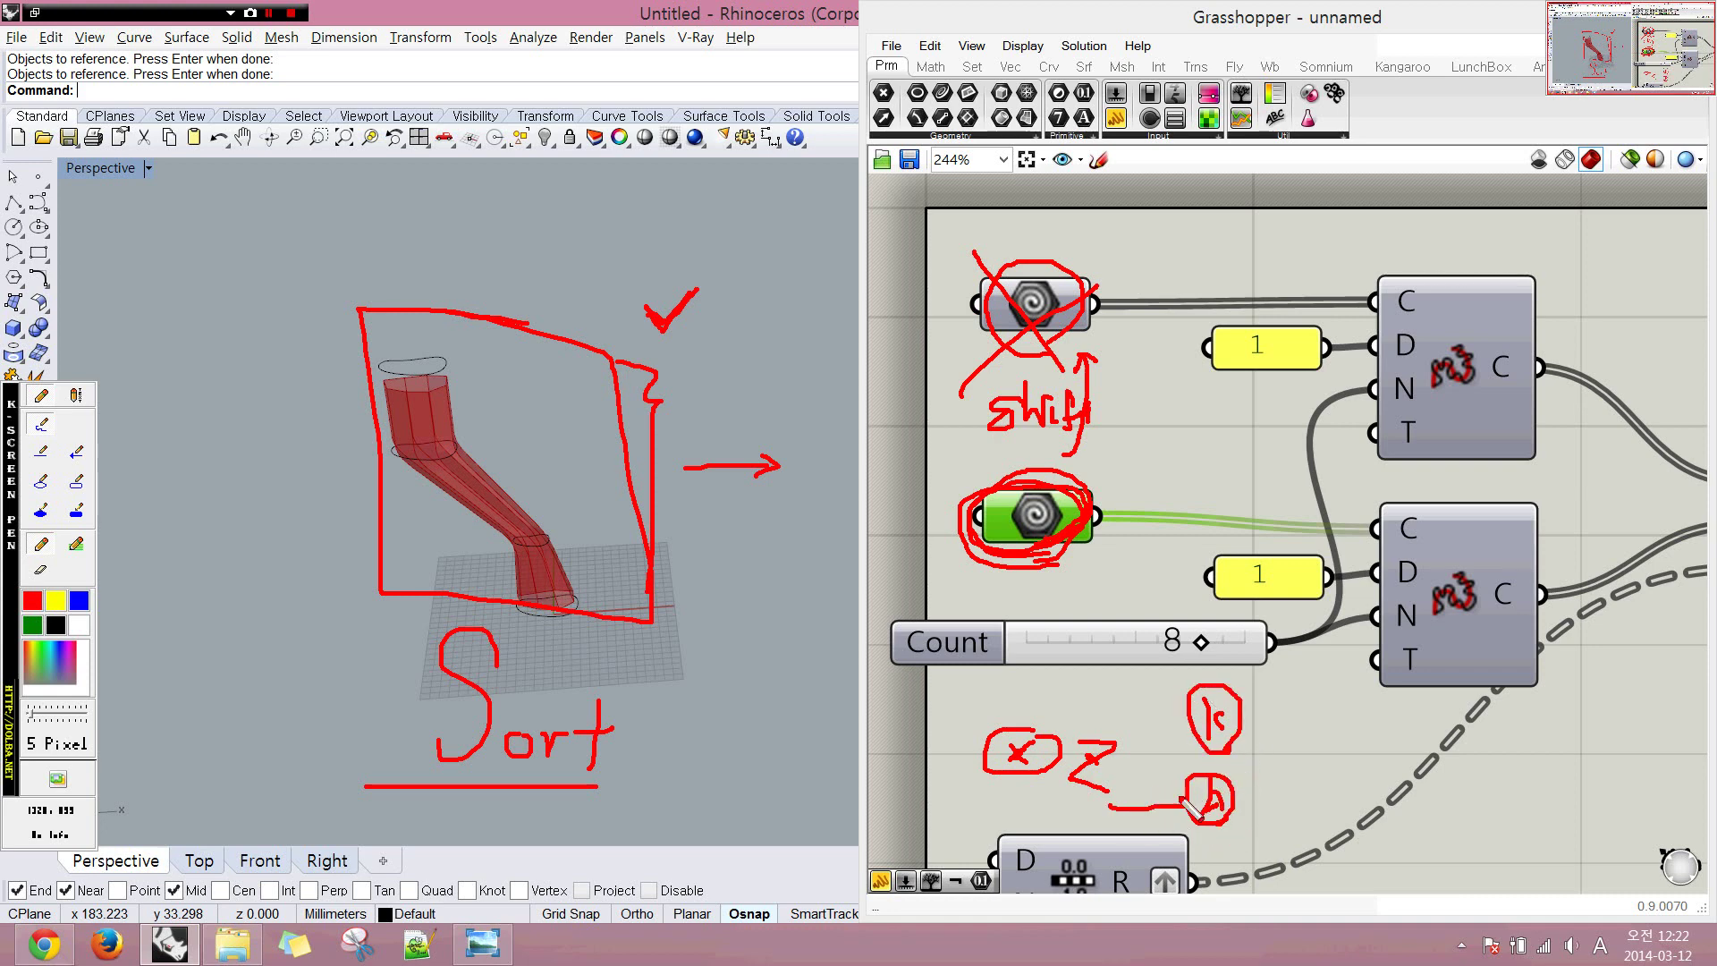
mouse_move(1165, 690)
mouse_down()
mouse_move(1243, 682)
mouse_move(1194, 818)
mouse_move(1181, 701)
mouse_up()
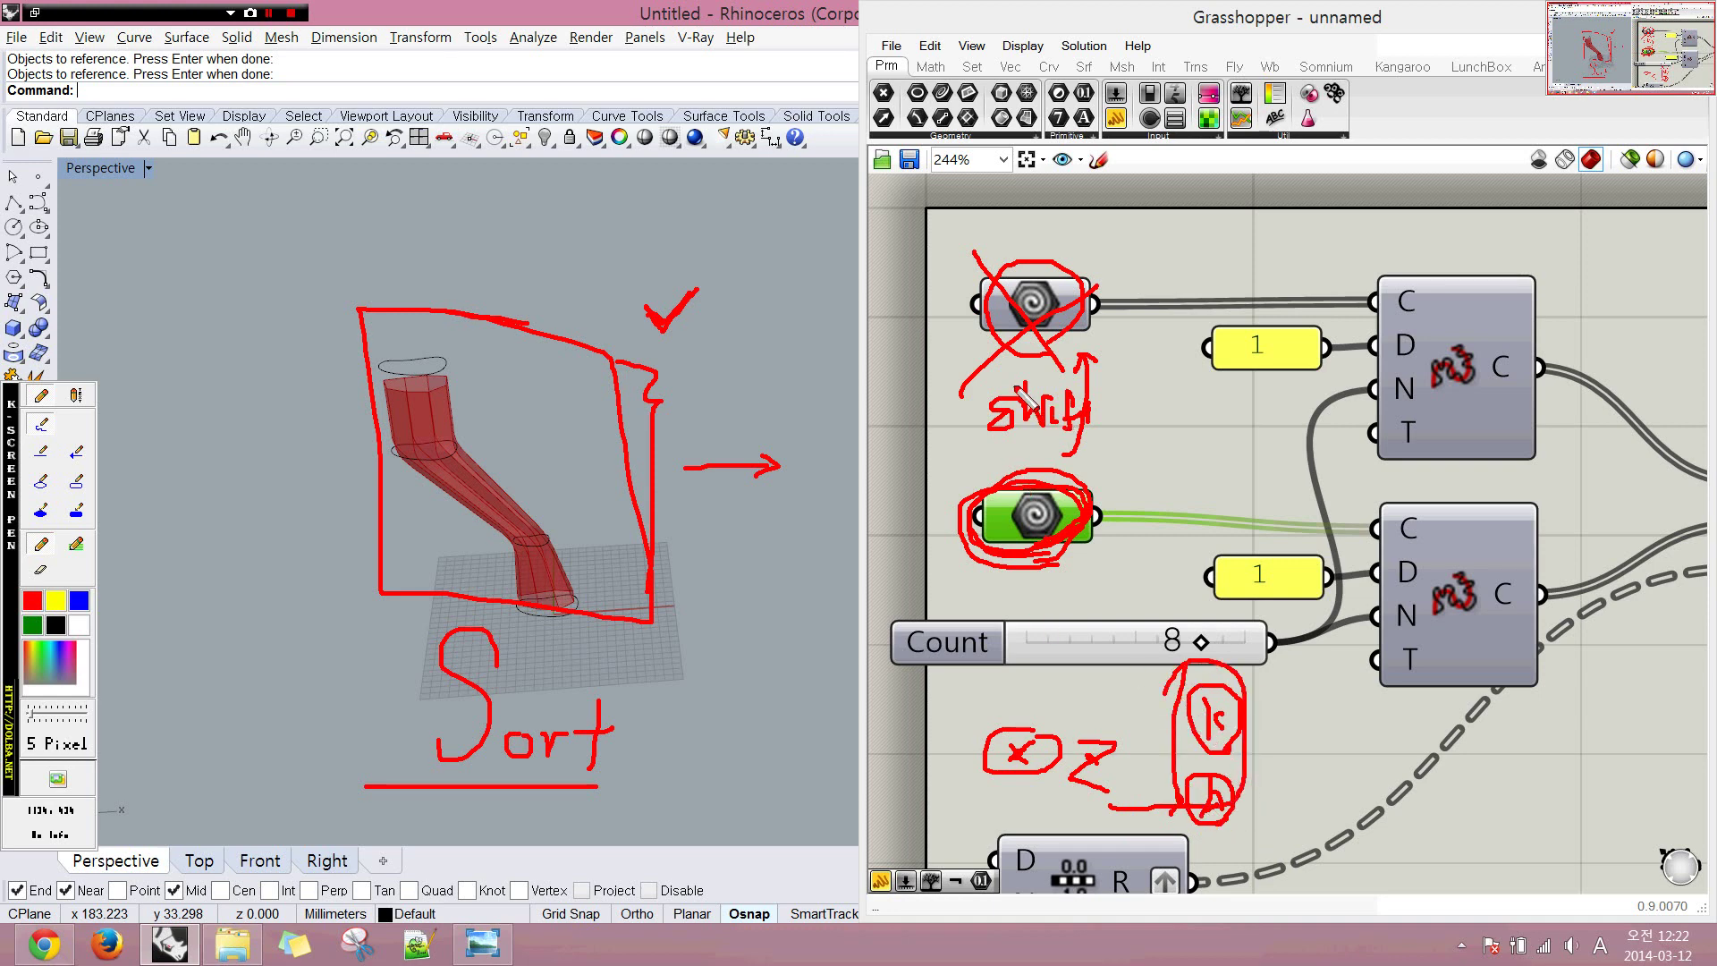
key(Escape)
click(1051, 372)
click(1046, 317)
mouse_move(1067, 433)
mouse_down()
mouse_move(994, 288)
mouse_move(988, 565)
mouse_move(1061, 431)
mouse_up()
right_drag(761, 458, 746, 443)
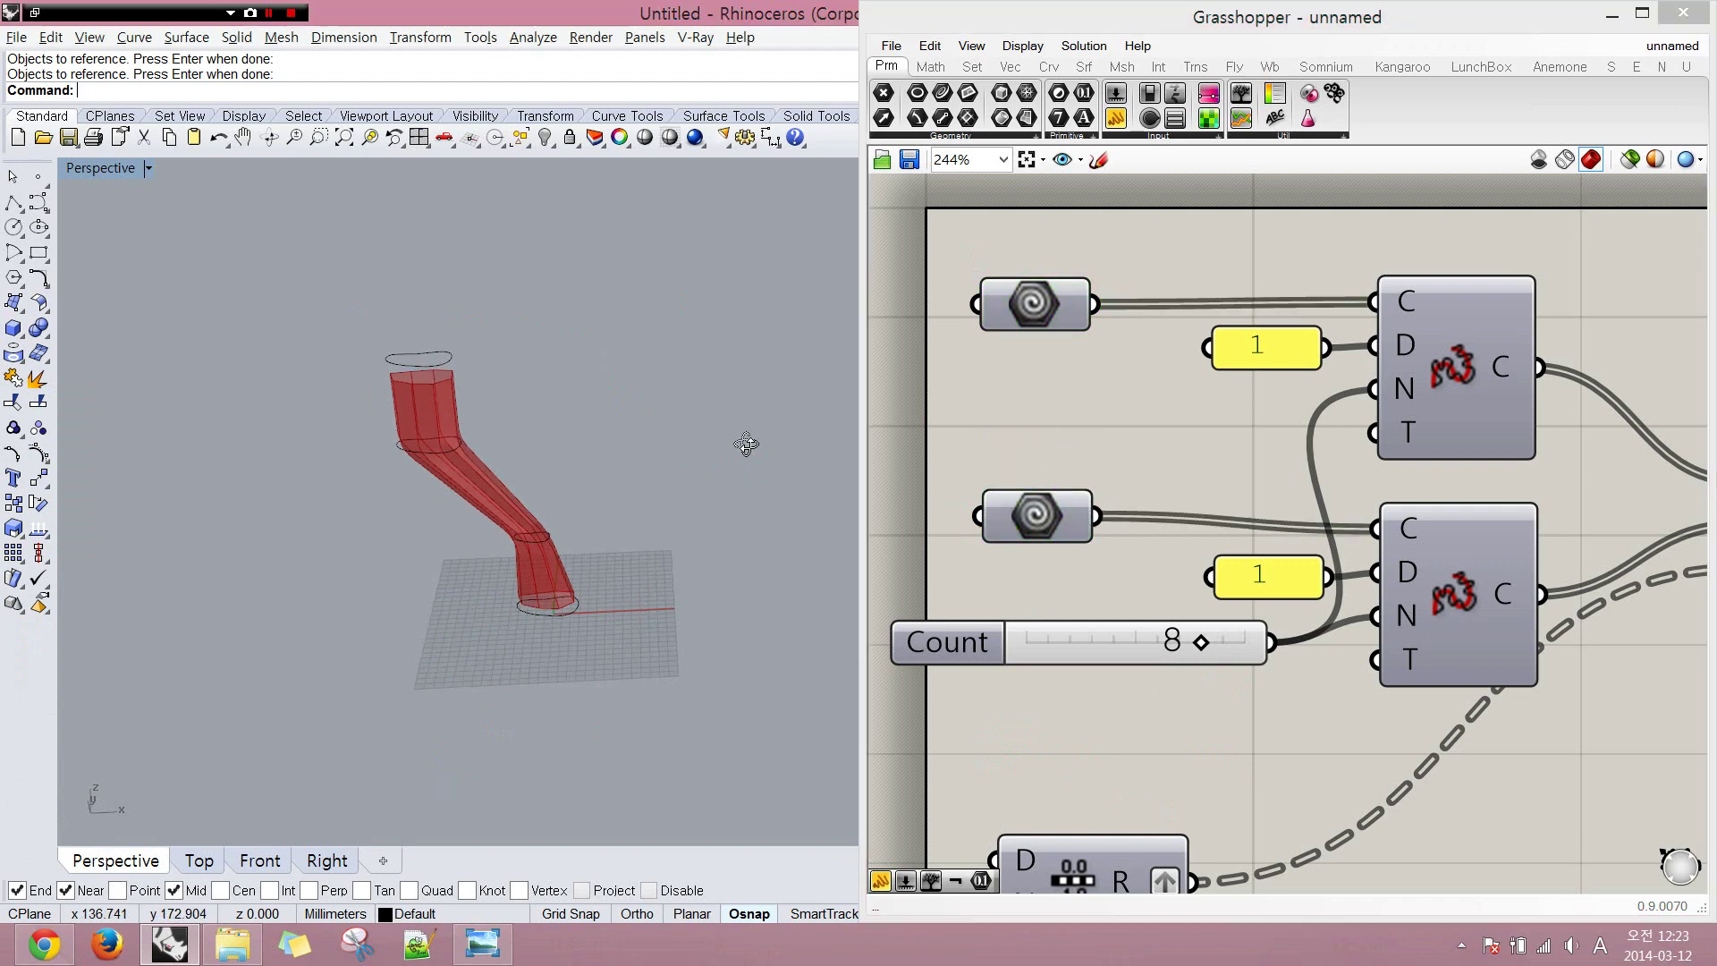
scroll(453, 472, up, 5)
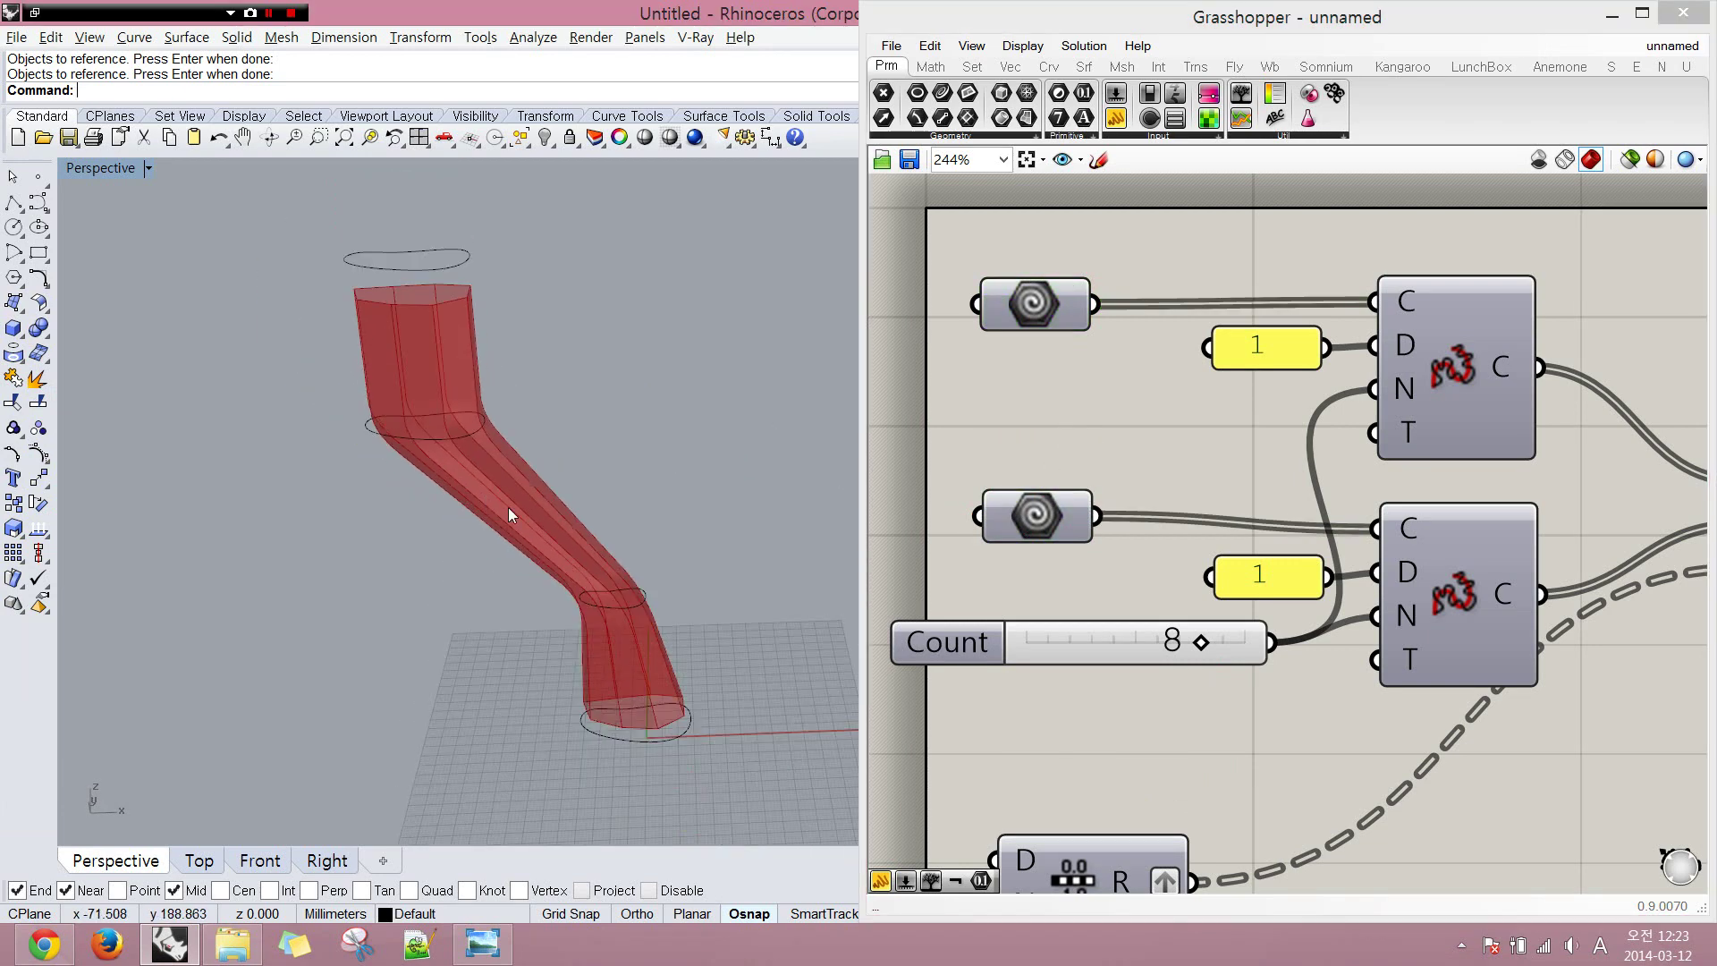
right_drag(508, 514, 842, 560)
- Tidy the definition by moving the Tween Curve component slightly down and placing the Range component directly beneath the two Rebuild Curve components
scroll(989, 450, down, 5)
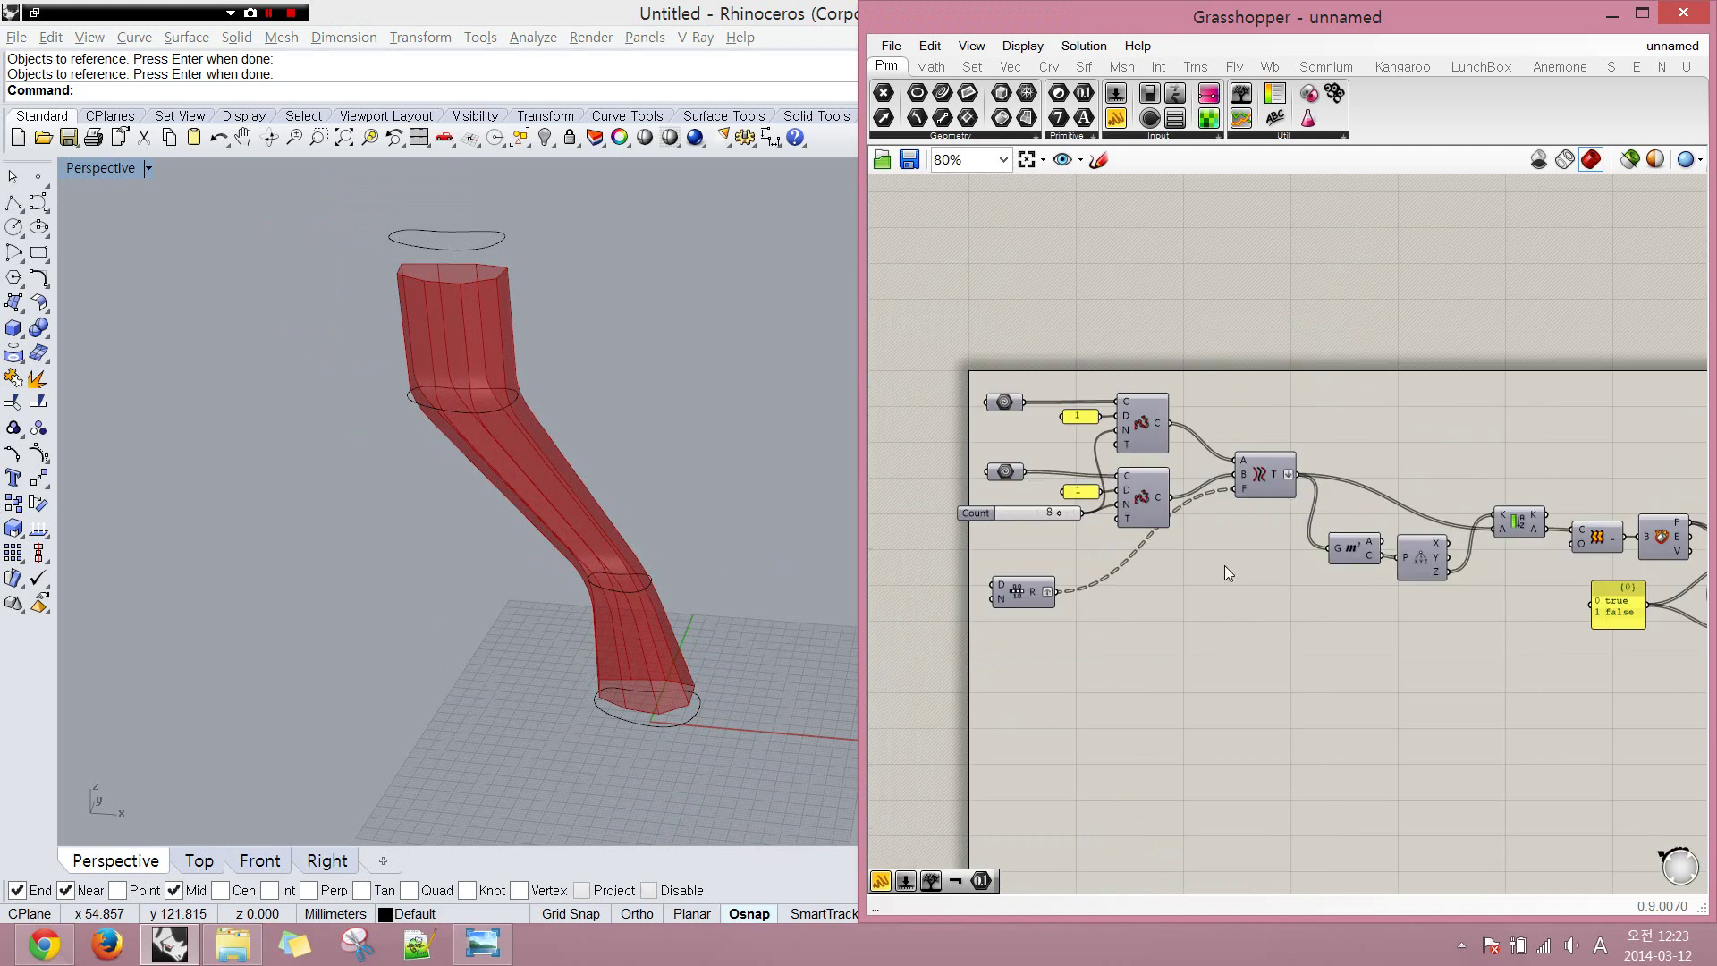
scroll(1247, 599, up, 2)
drag(1242, 447, 1220, 515)
click(1150, 599)
drag(873, 619, 1069, 585)
click(1153, 567)
drag(1234, 538, 1231, 523)
click(1290, 583)
- Shift the point Deconstruct component slightly away from the Area component, toward Sort List
right_drag(1480, 607, 1334, 565)
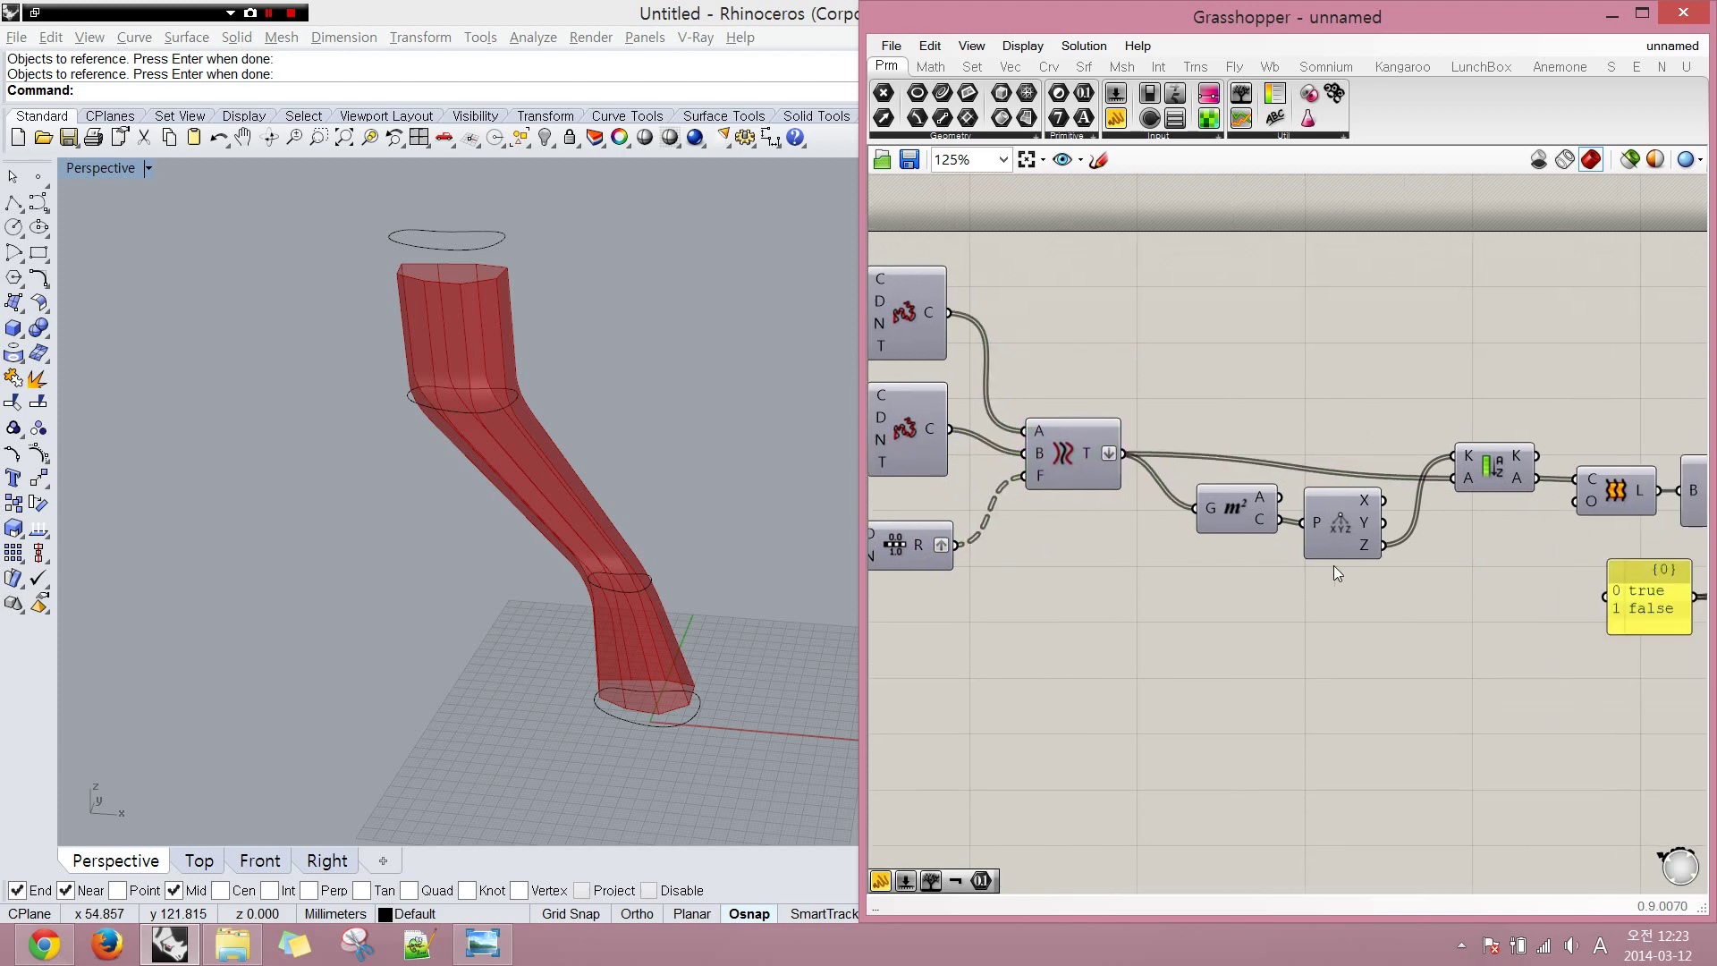
drag(1339, 535, 1352, 532)
right_drag(1540, 554, 1372, 523)
click(1373, 524)
scroll(1350, 518, down, 5)
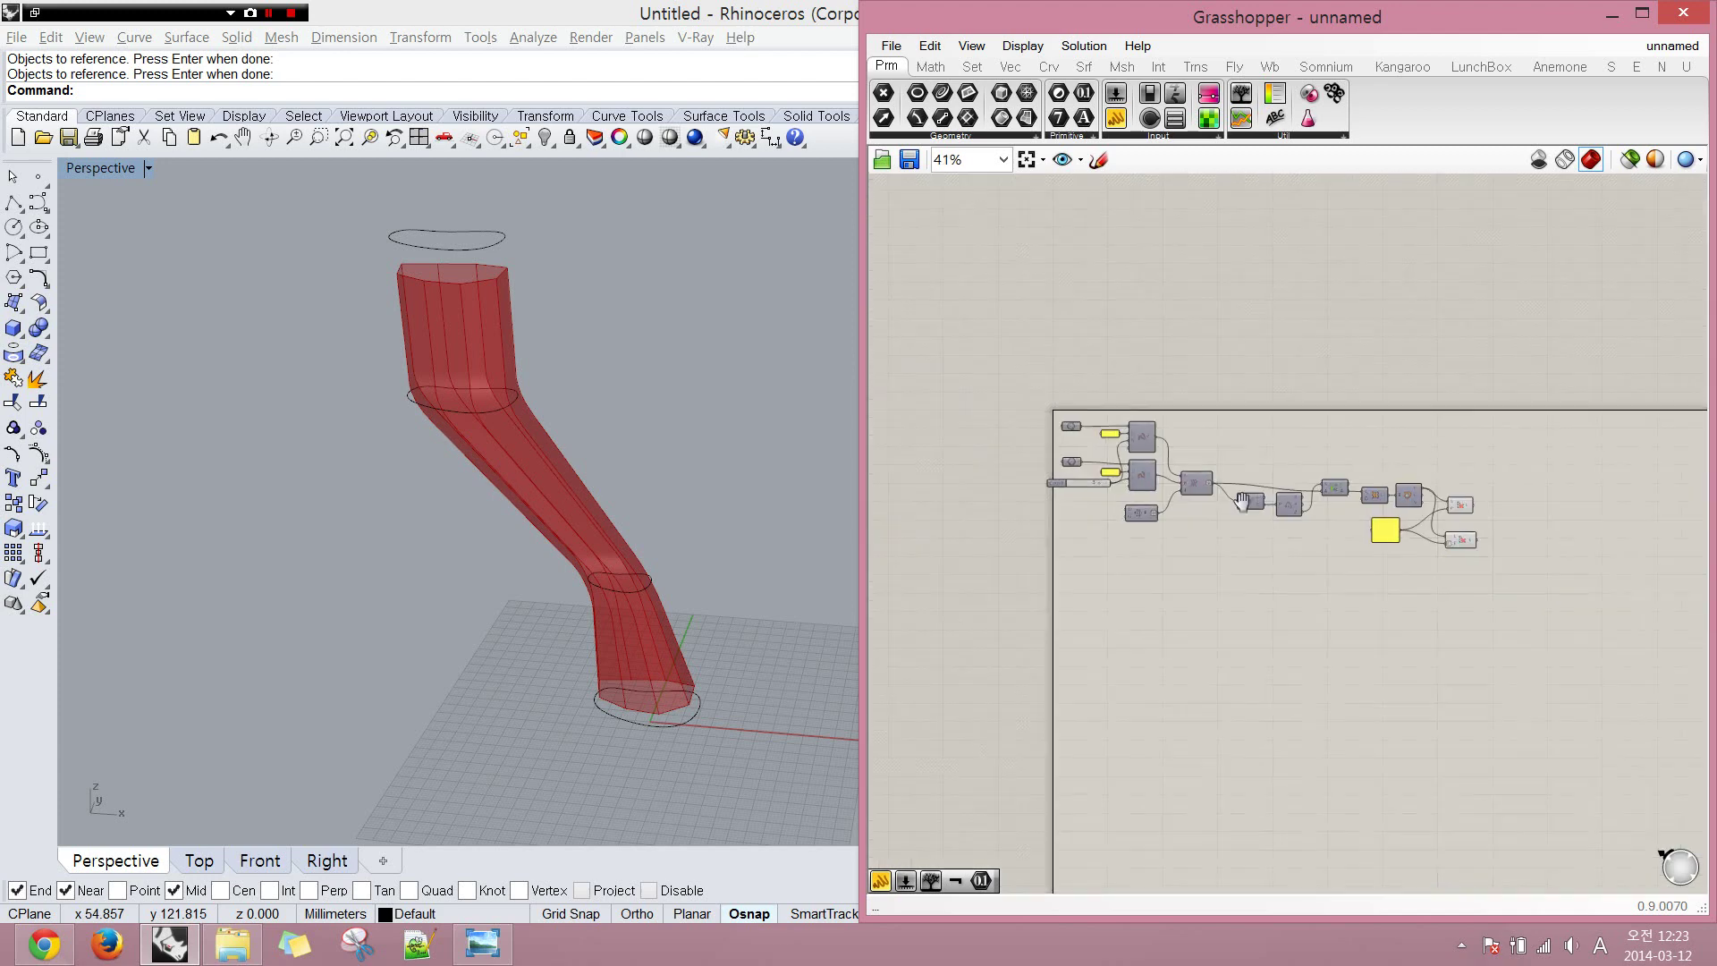